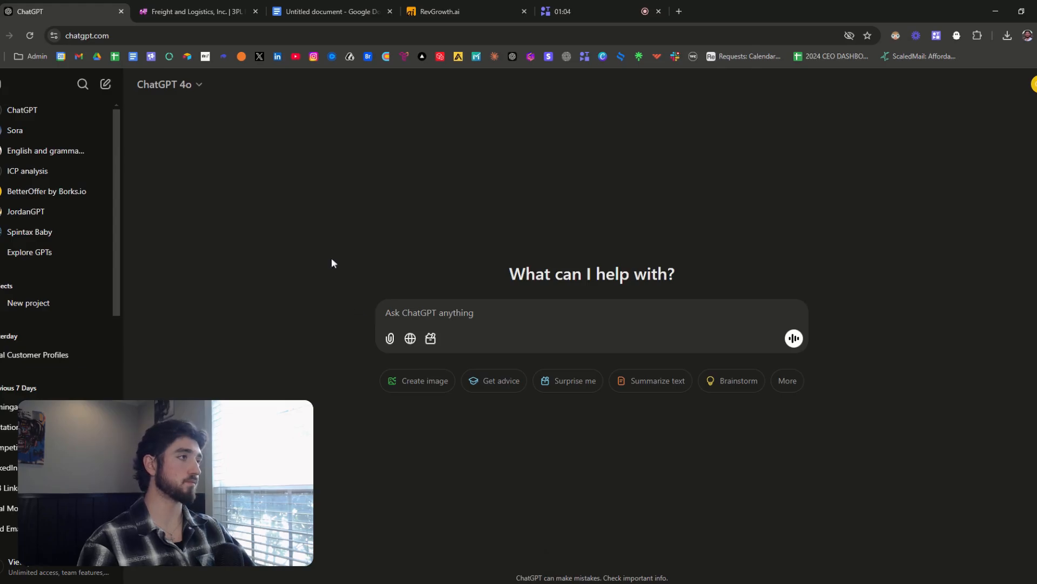
- Copy the web address of the Freight and Logistics, Inc. website and skim the service offerings on its homepage
left_click(196, 14)
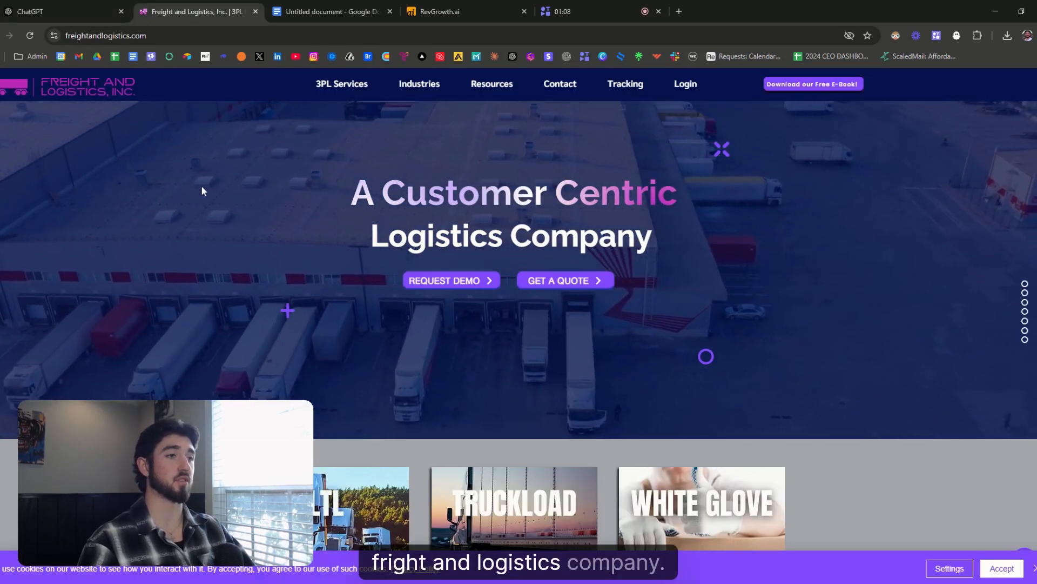
scroll(202, 191, "down", 3)
scroll(203, 191, "up", 3)
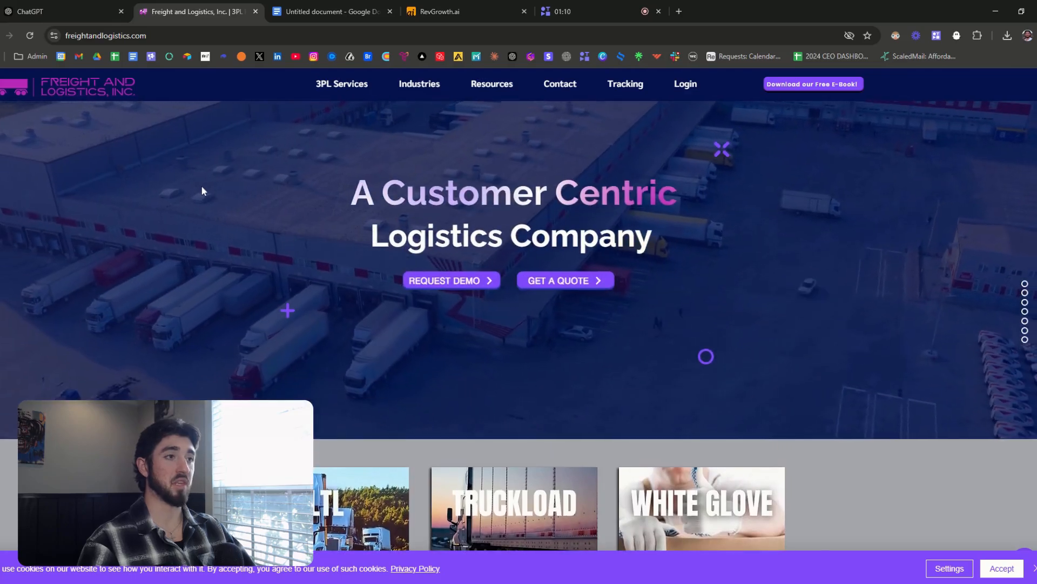
left_click(88, 6)
left_click(191, 7)
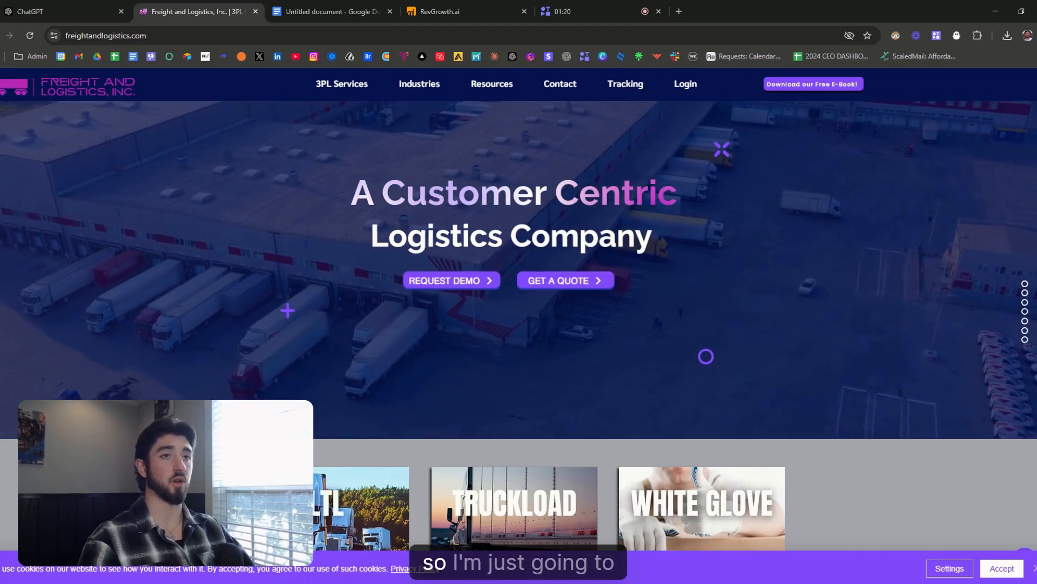
left_click(106, 36)
key("ctrl+c")
left_click(192, 194)
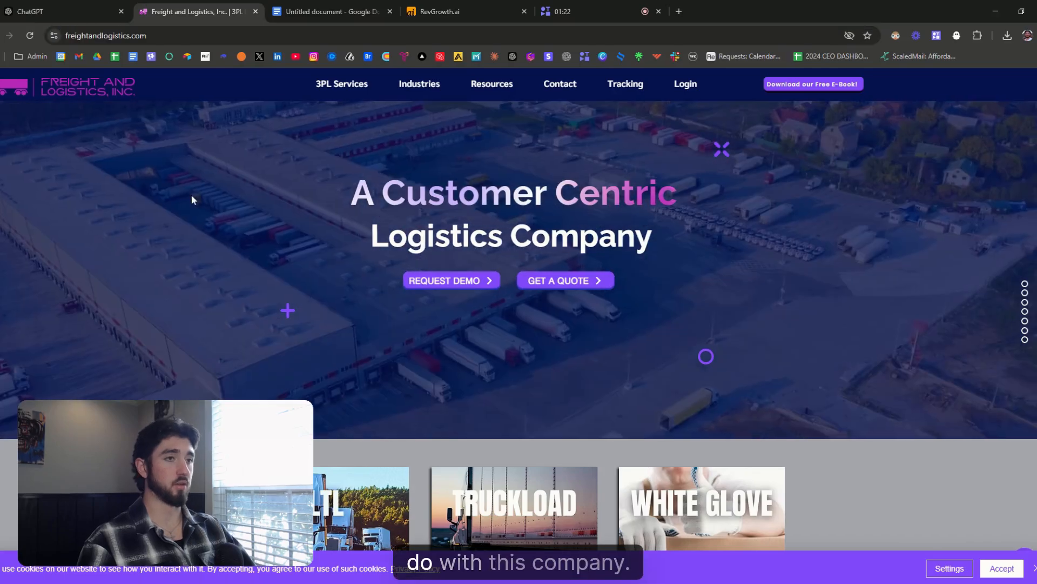
scroll(273, 266, "down", 7)
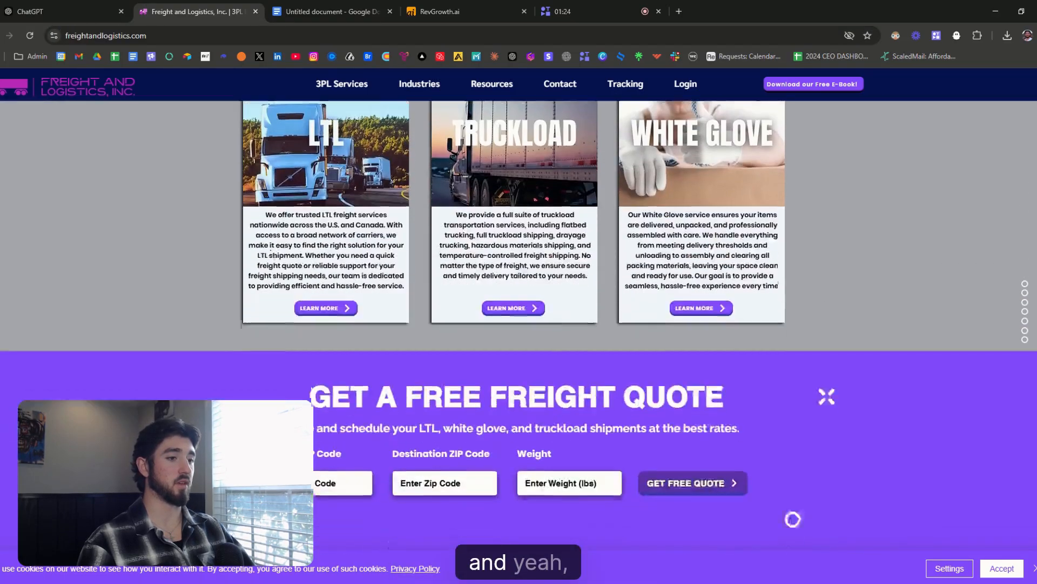
scroll(271, 267, "up", 4)
scroll(271, 270, "up", 3)
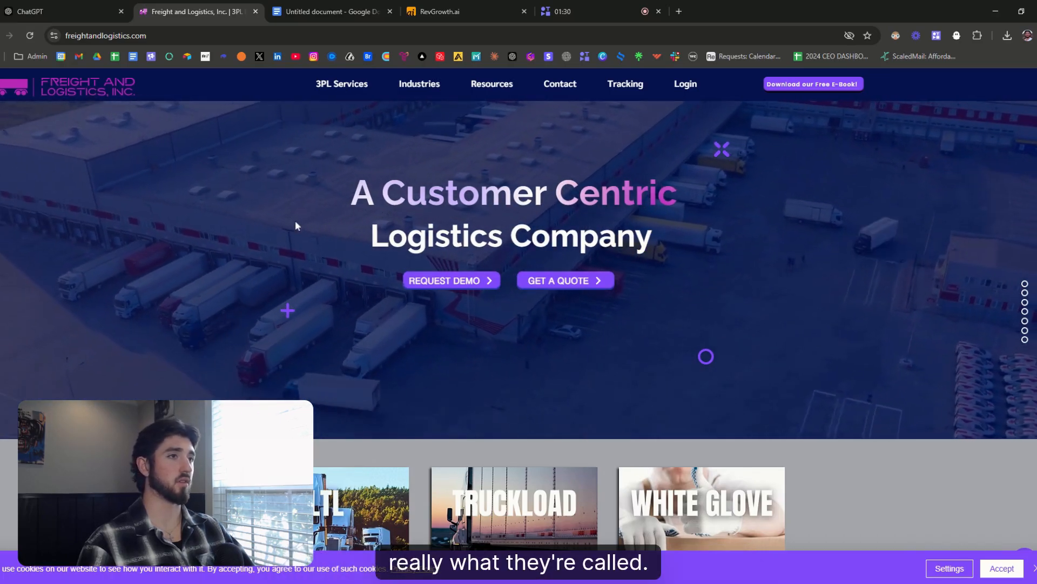
scroll(295, 219, "down", 4)
scroll(292, 222, "up", 4)
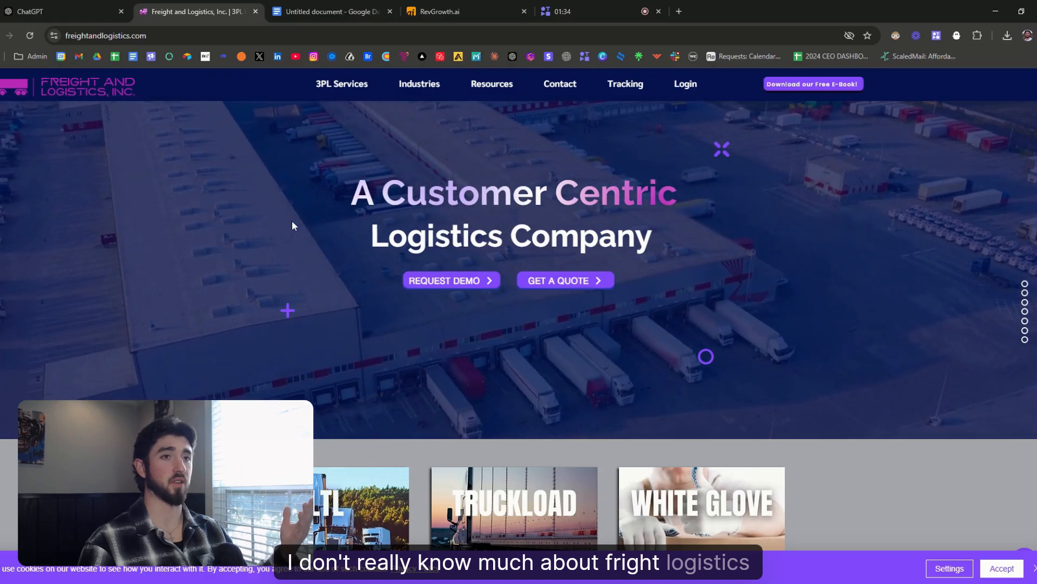
- Switch to ChatGPT and start the prompt with "You are the head of cold email demand generation at"
key("ctrl+1")
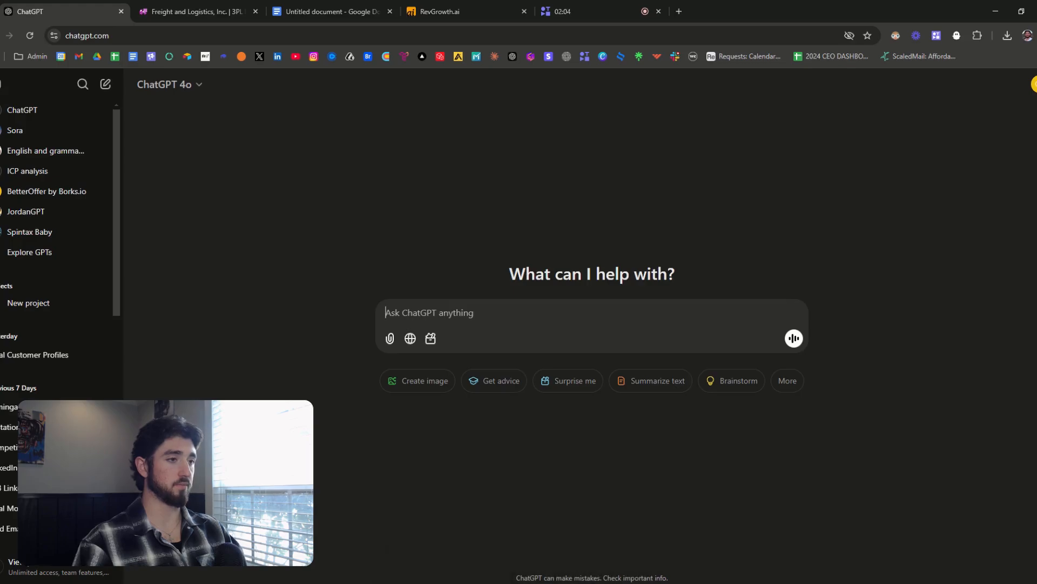
type("Your ar")
key("BackSpace")
key("BackSpace")
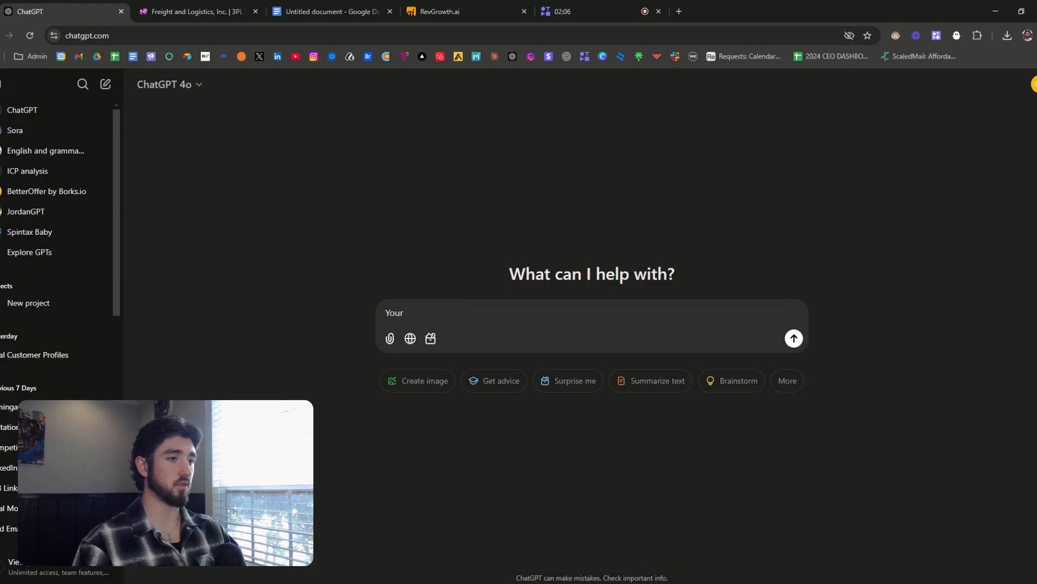
type("e the ")
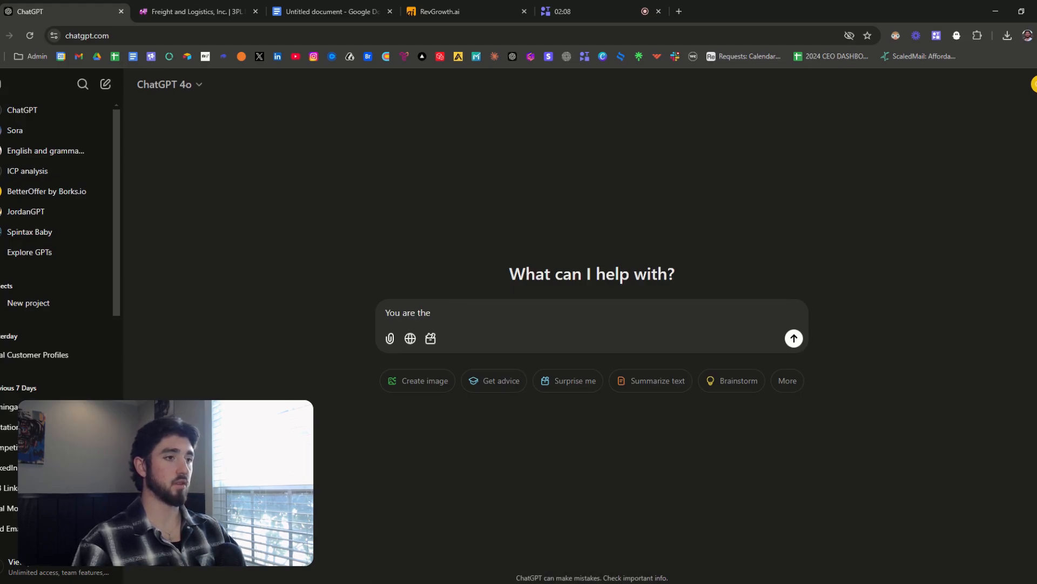
type("head of cold em")
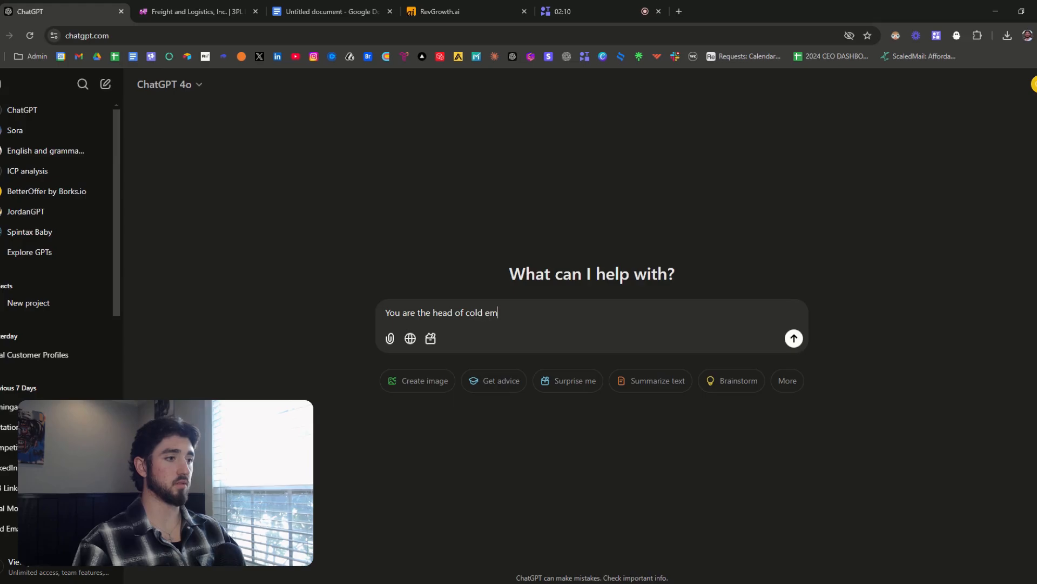
type("ail demand ")
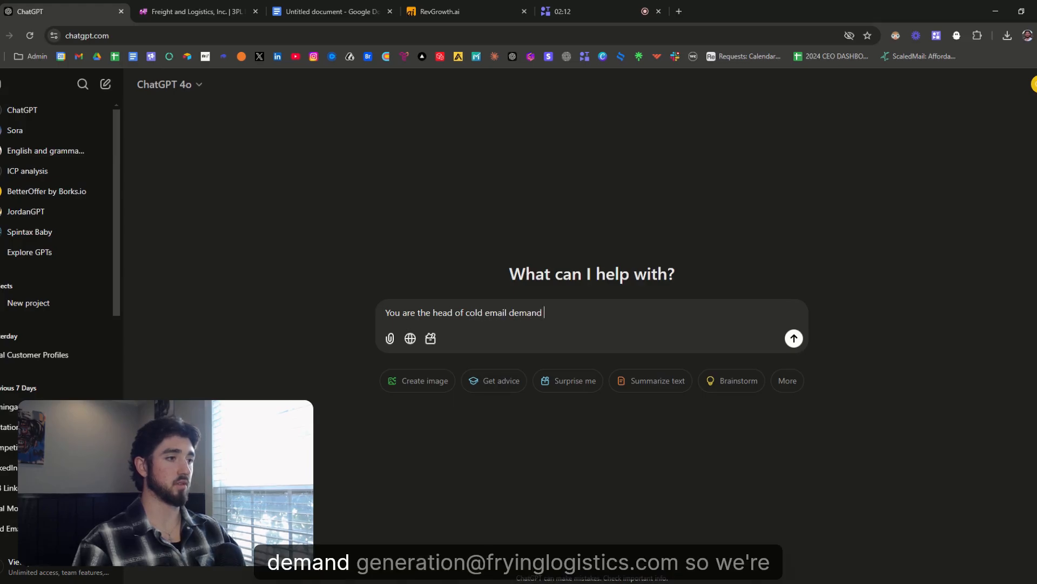
type("gen")
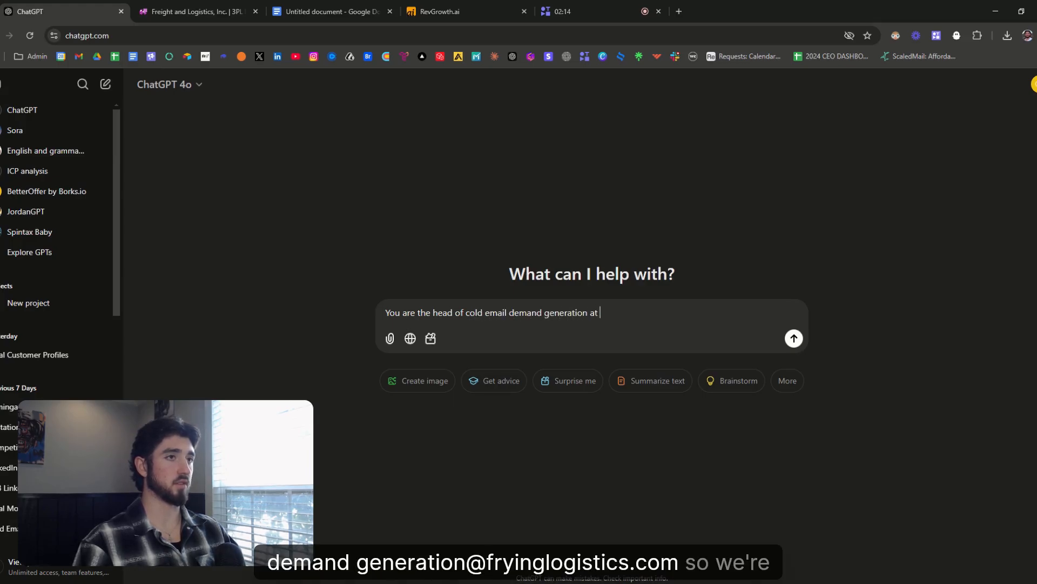
type("eration at")
- Complete the prompt's opening sentence with the copied website address, shortened to freightandlogistics.com
key("ctrl+v")
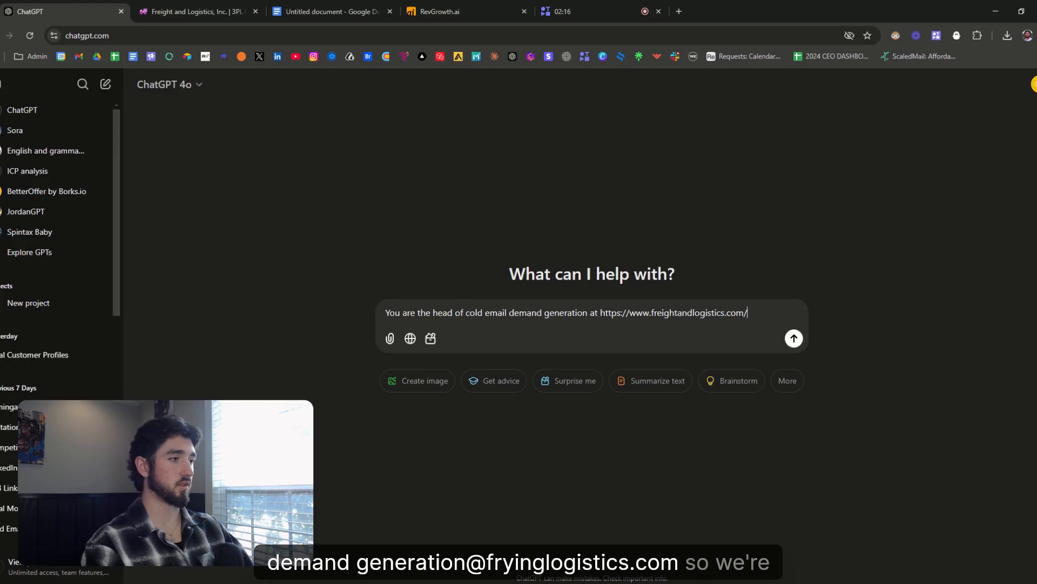
key("BackSpace")
key("End")
key("BackSpace")
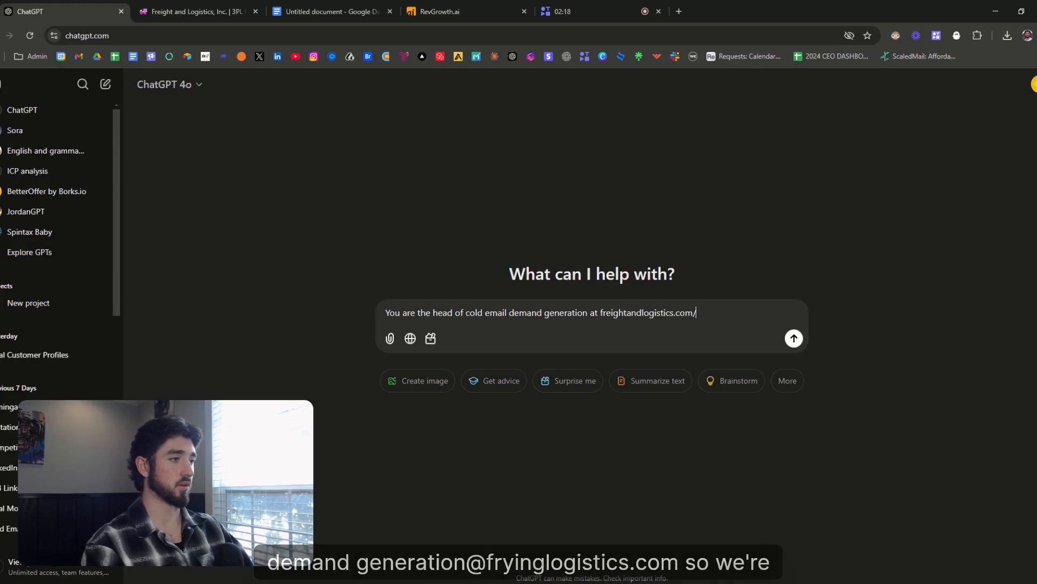
- Add a second paragraph to the prompt: "Your goal is to create hyper-relevant and personalized cold email outbound campaigns"
key("shift+Return")
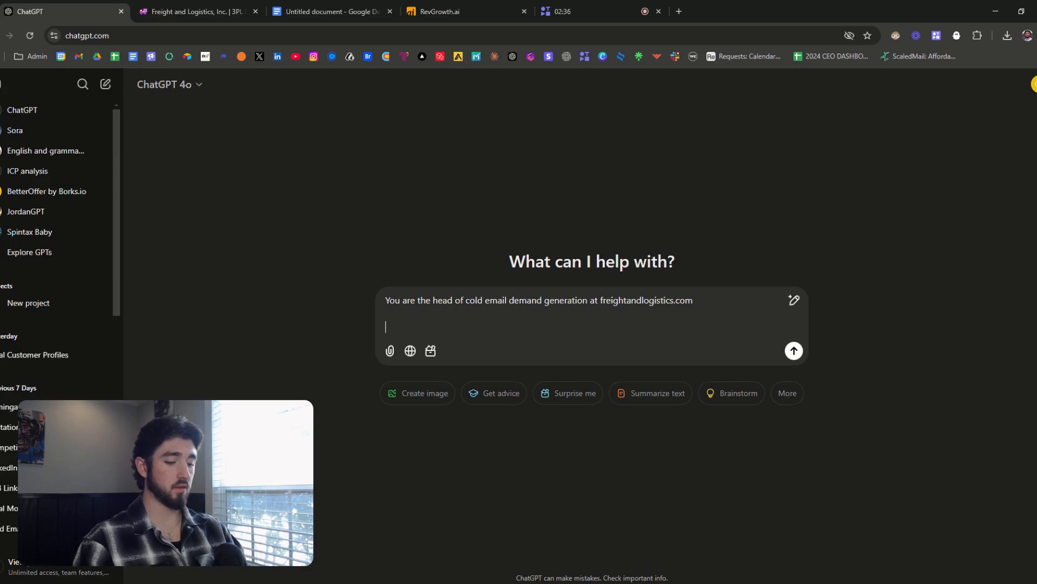
type("Y")
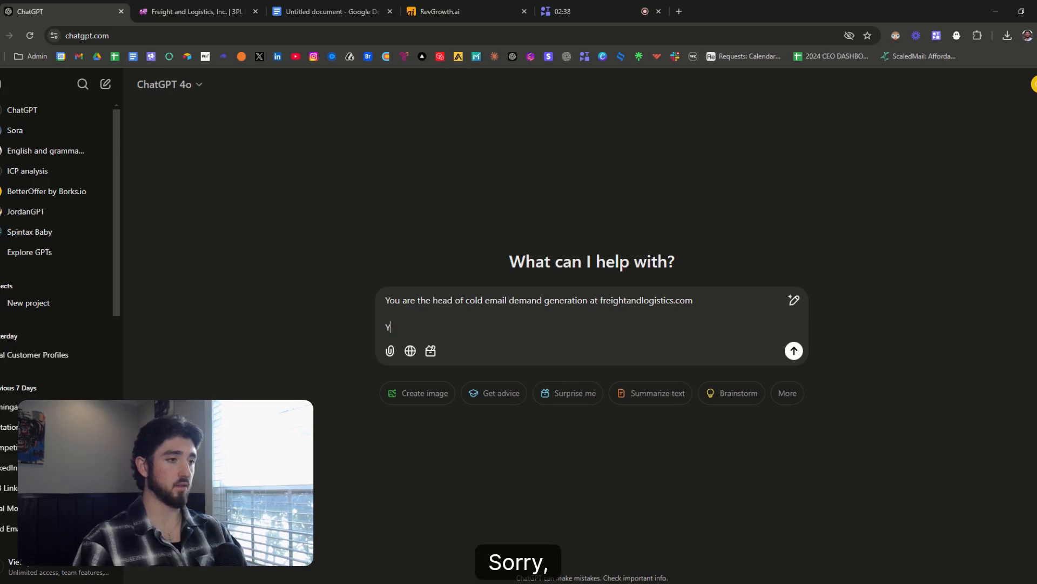
type("our")
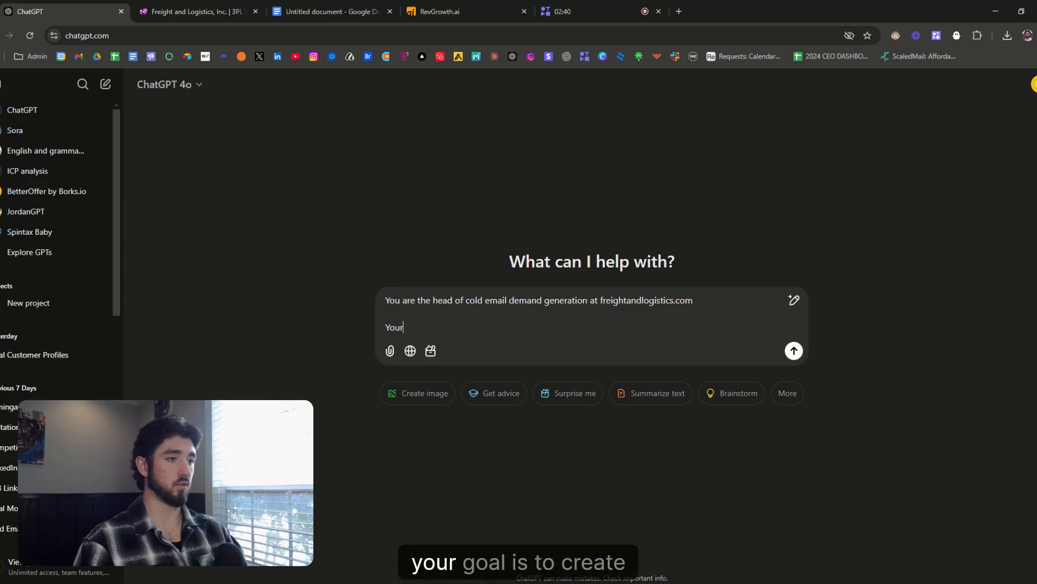
type(" goal is to ")
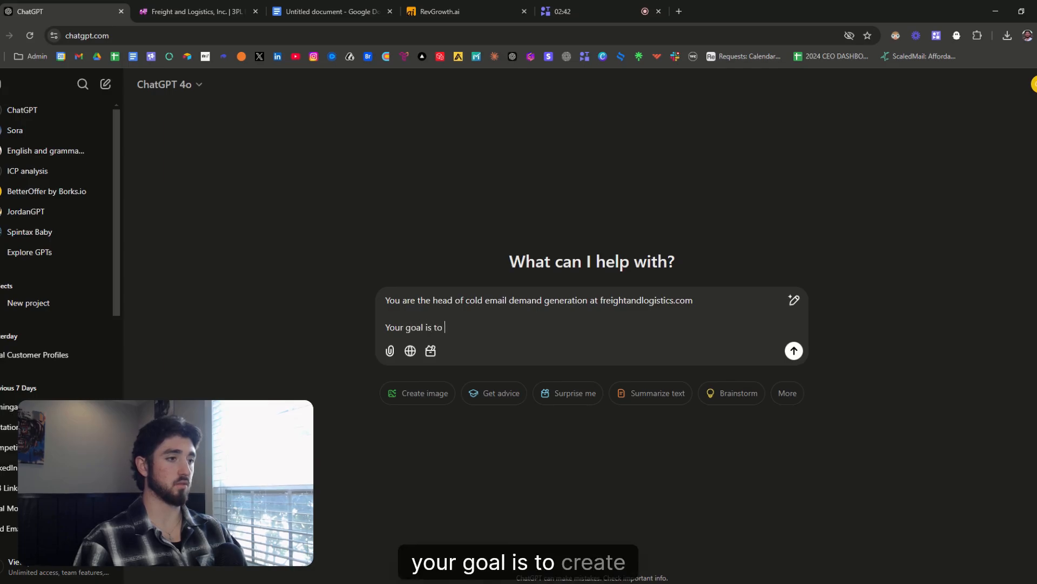
type("create hy")
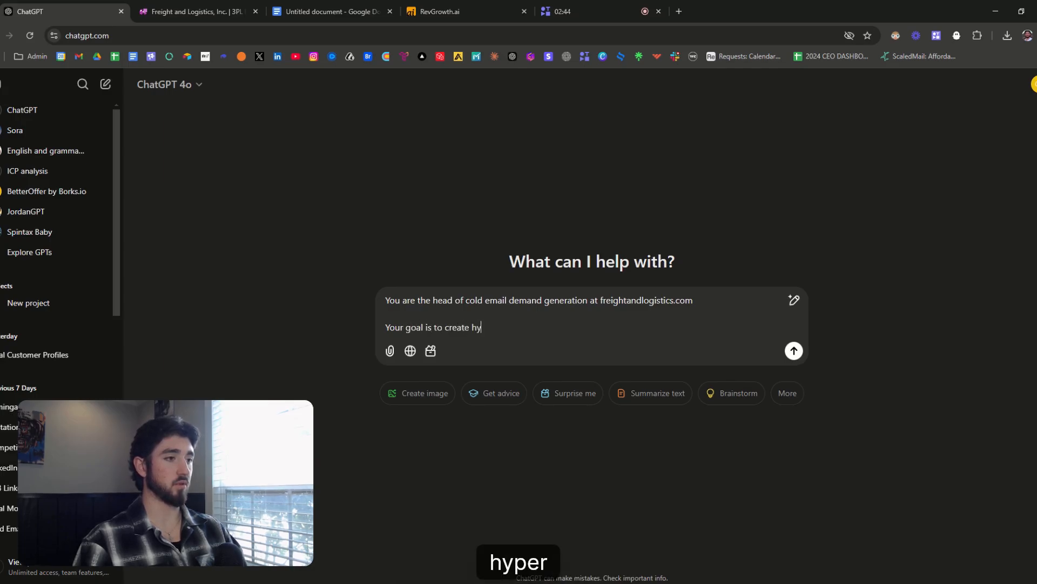
type("per-reve")
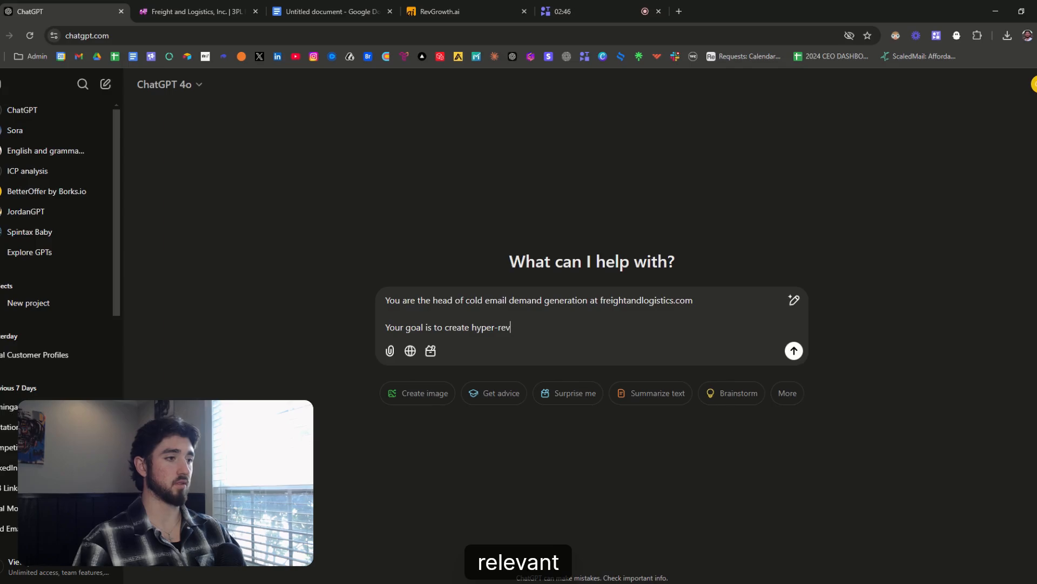
key("BackSpace")
type("l is to create hyper-relevant an")
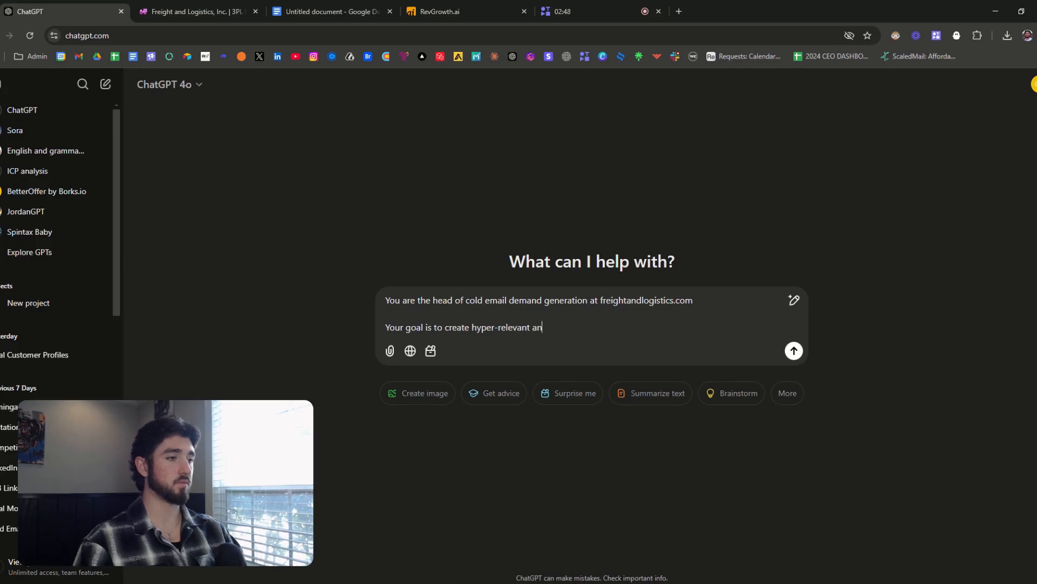
type("d person")
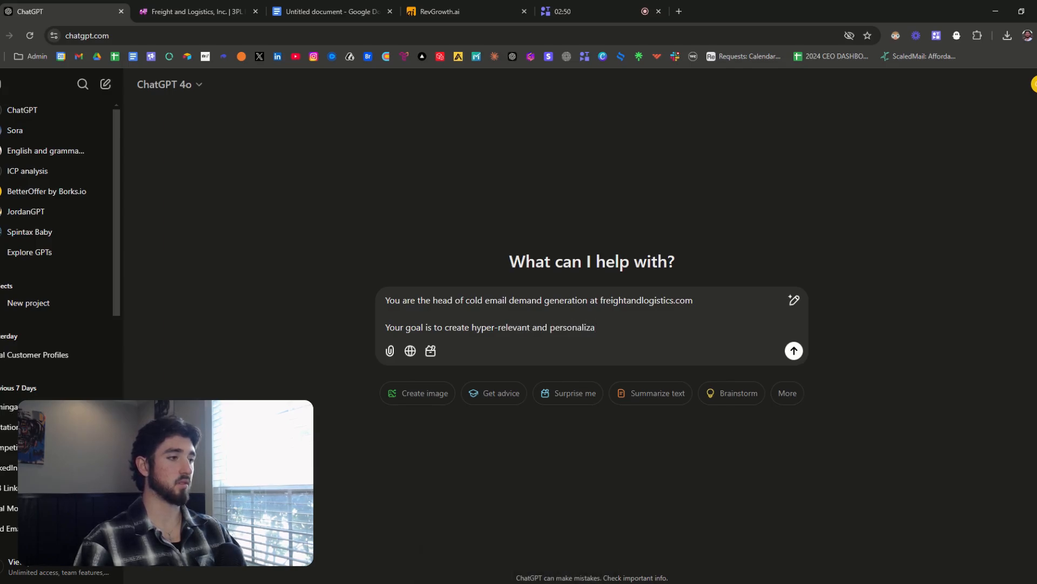
type("alized cold ")
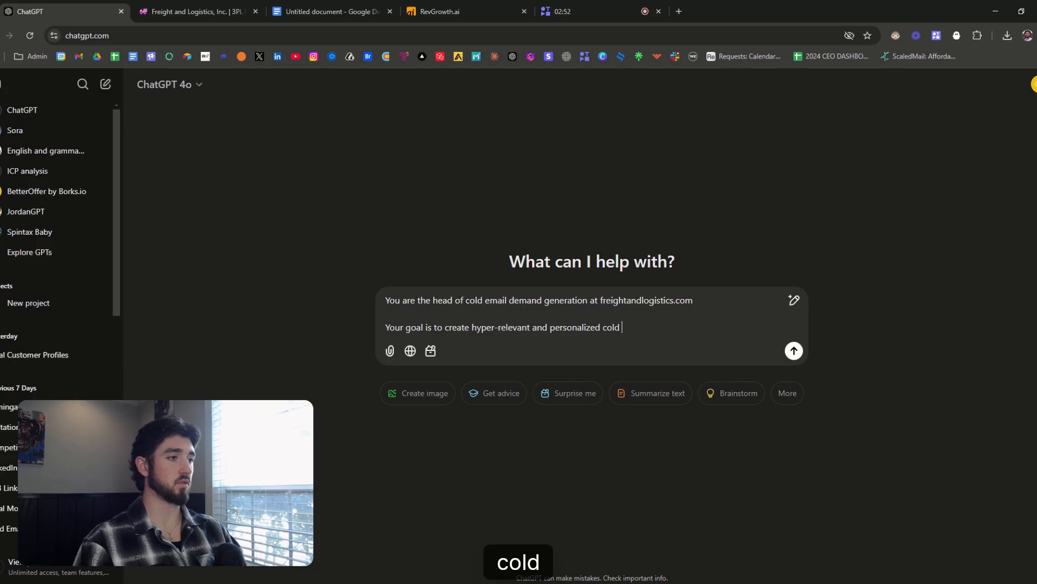
type("email outboun")
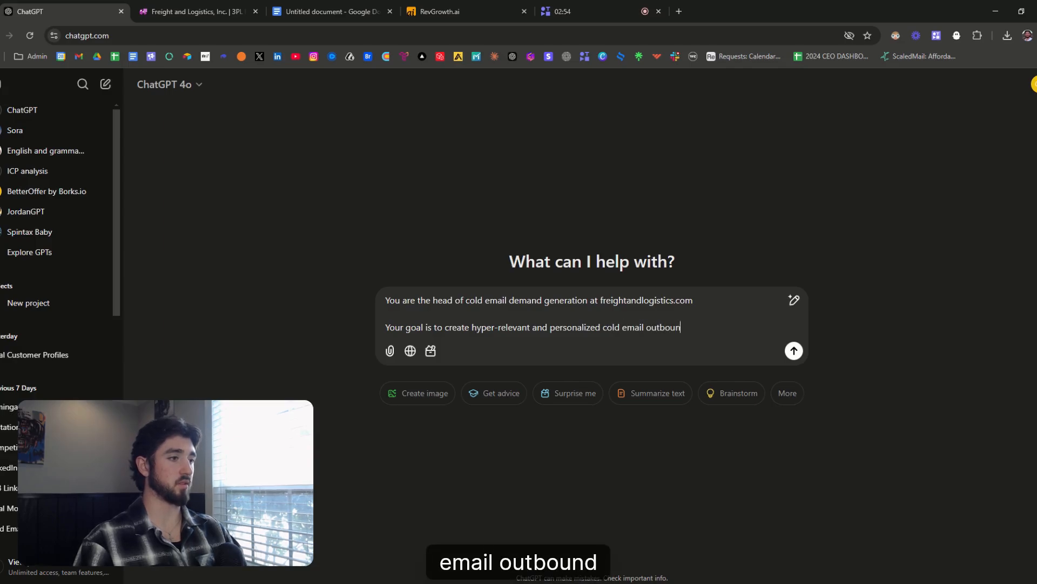
type("d campaigns")
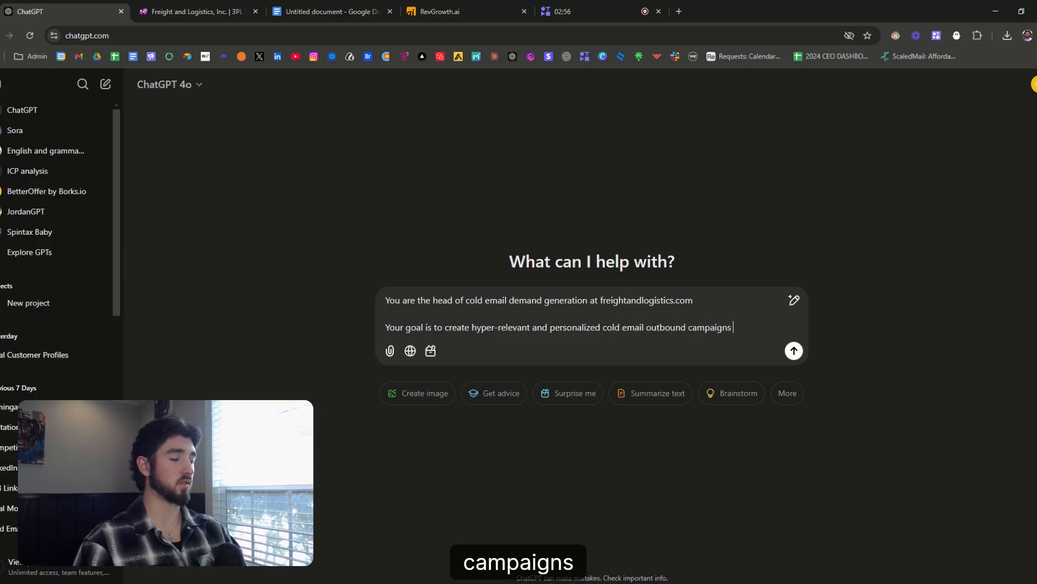
- Finish the goal sentence in the prompt with "targeting your ideal customer profiles."
type(" tarte")
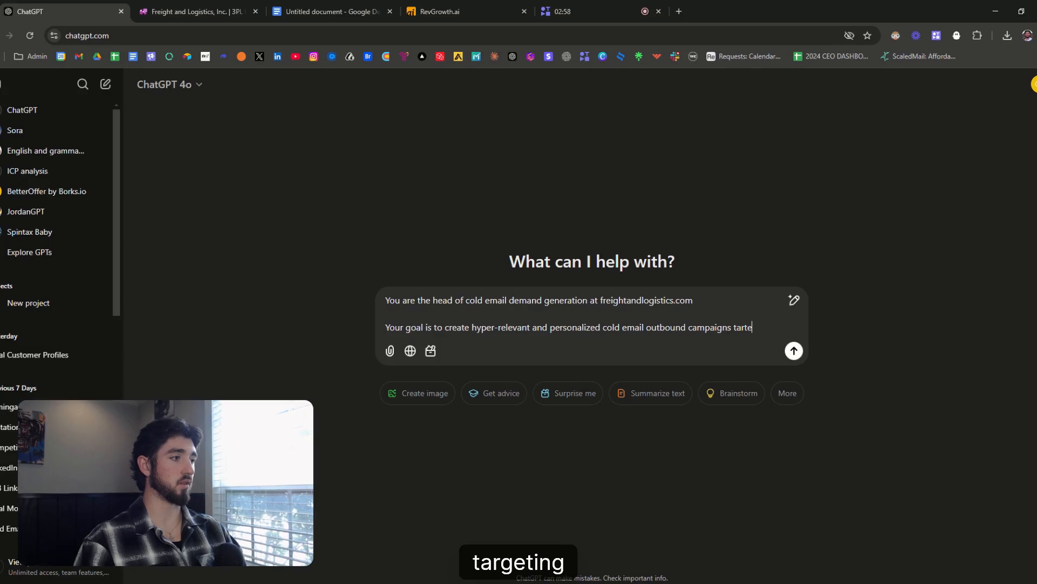
key("BackSpace")
key("BackSpace")
type("geting your ")
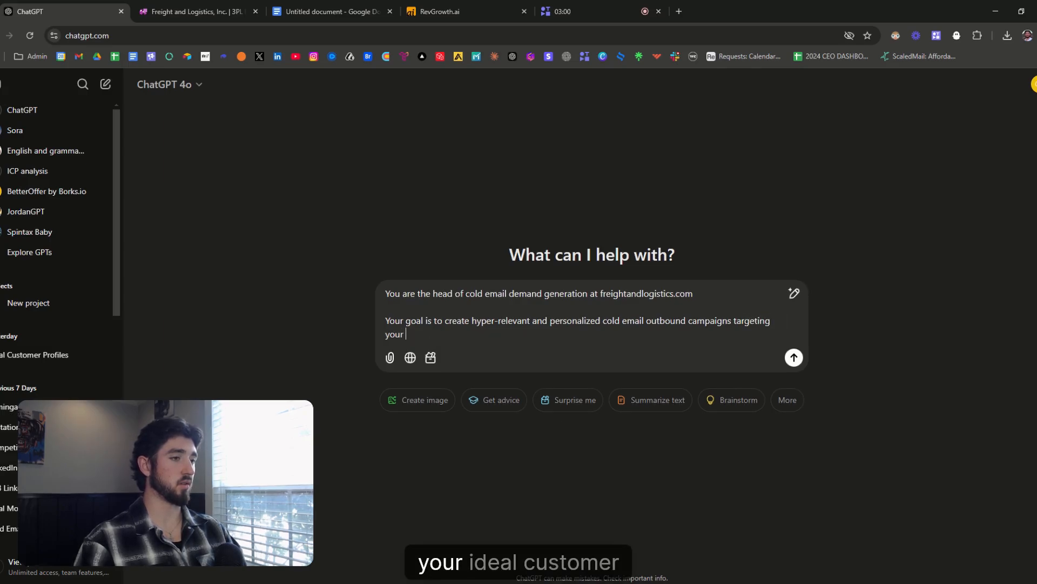
type("ideal custom")
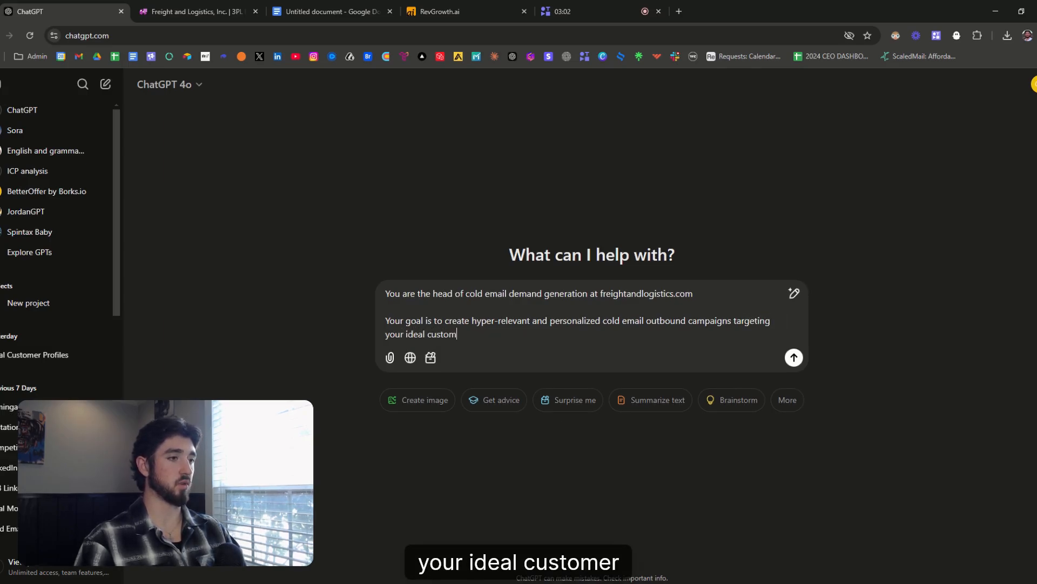
type("er profiles.")
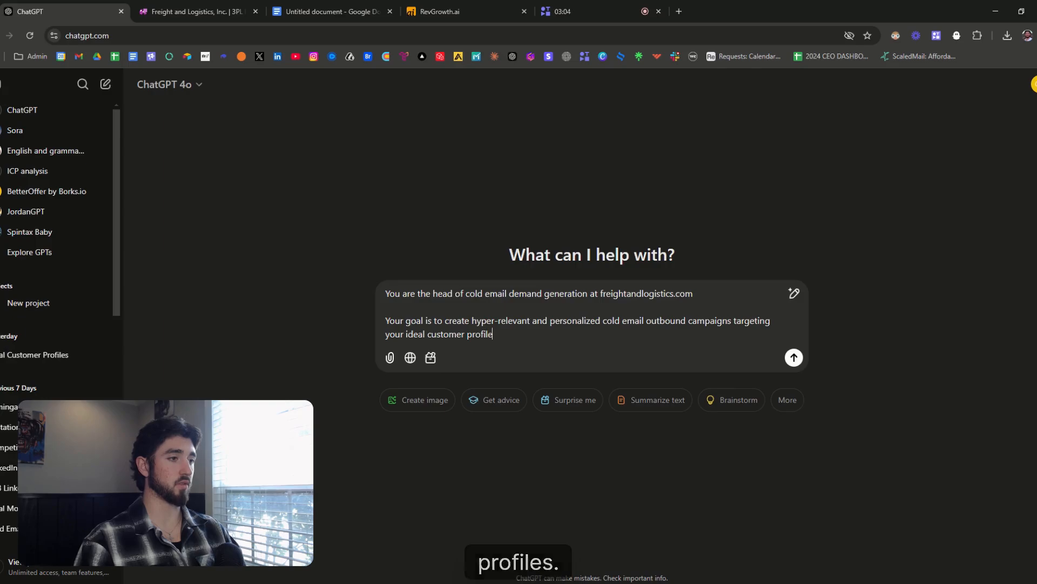
- Begin a third paragraph in the prompt with "I need you to list out every"
key("shift+Return")
key("shift+Return")
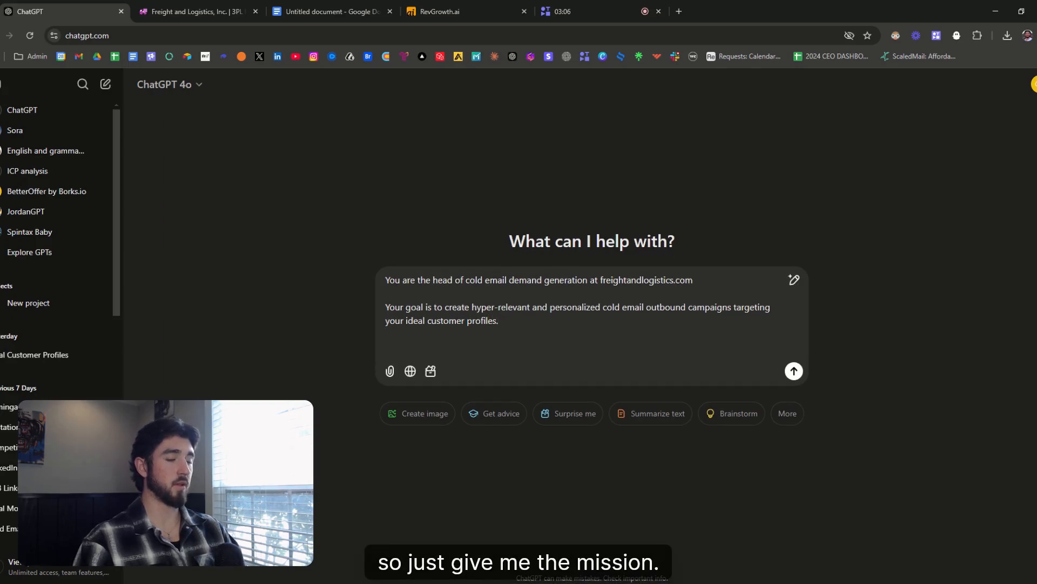
type("I")
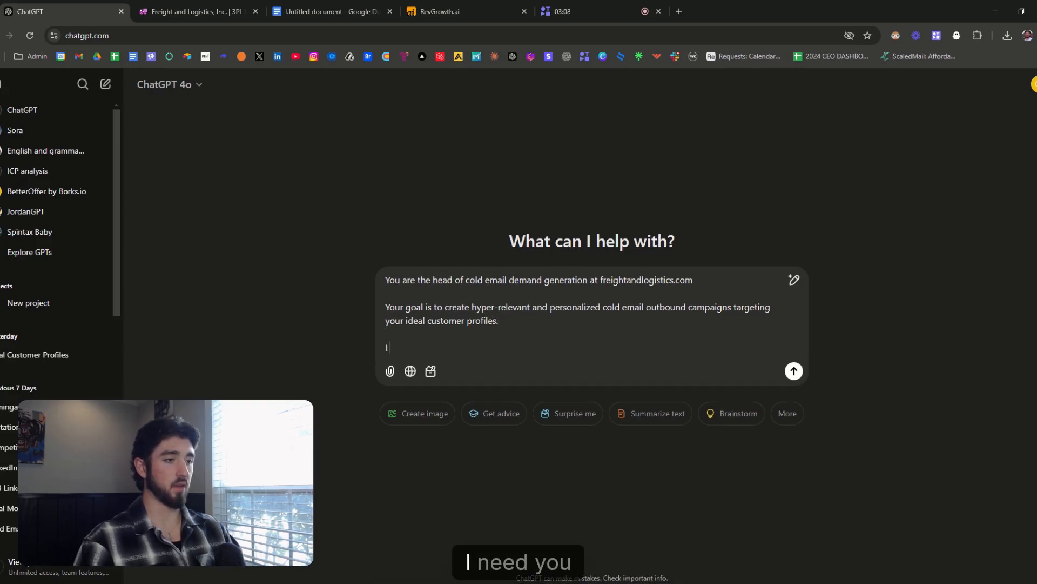
type(" need you to")
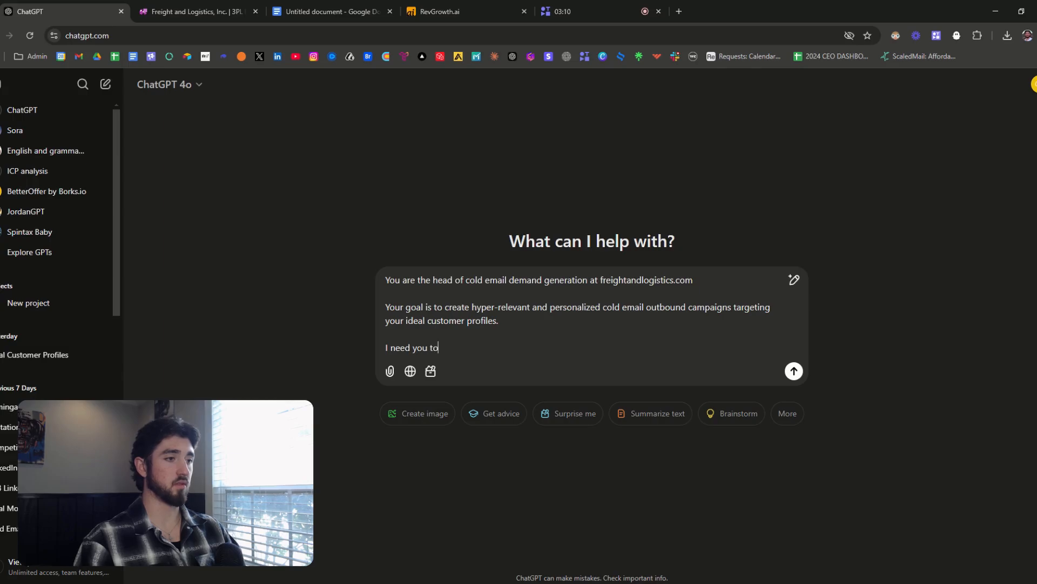
type(" list oyu ")
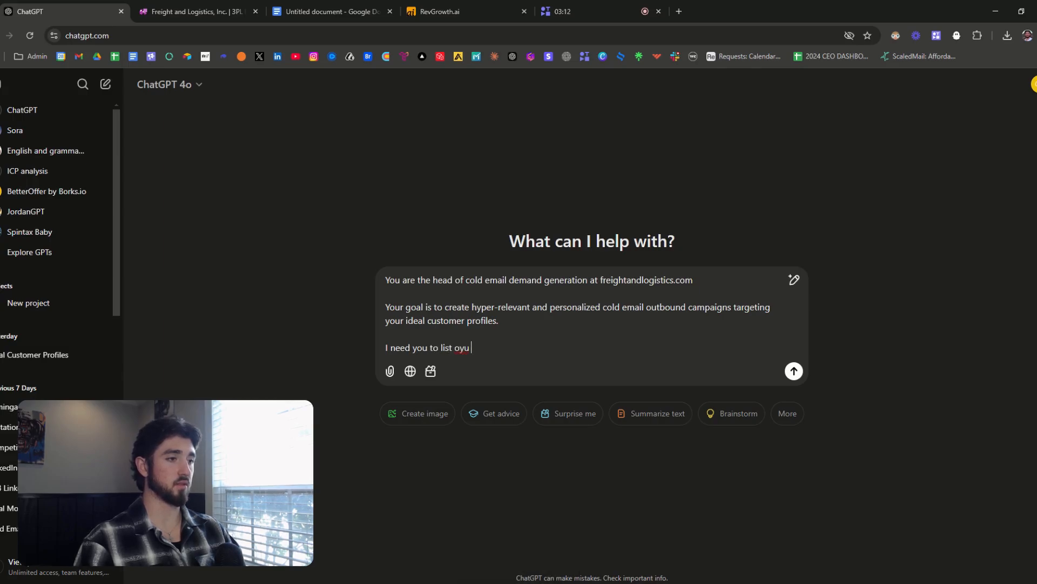
key("BackSpace")
key("BackSpace")
key("BackSpace")
type("ut every p")
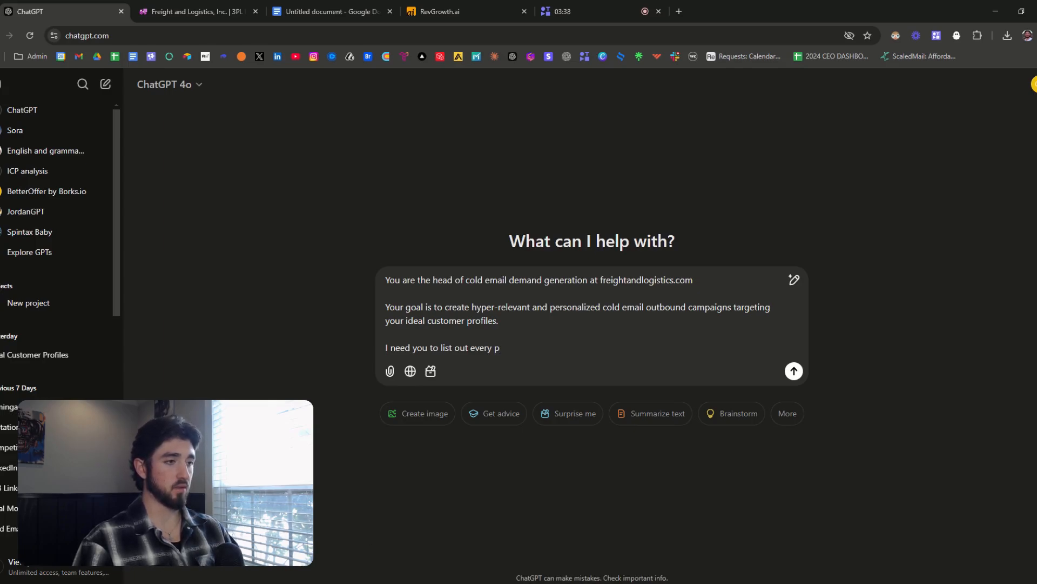
- Continue the third paragraph with "relevant industry segment and job role persona within these segments"
key("BackSpace")
type("relevant ")
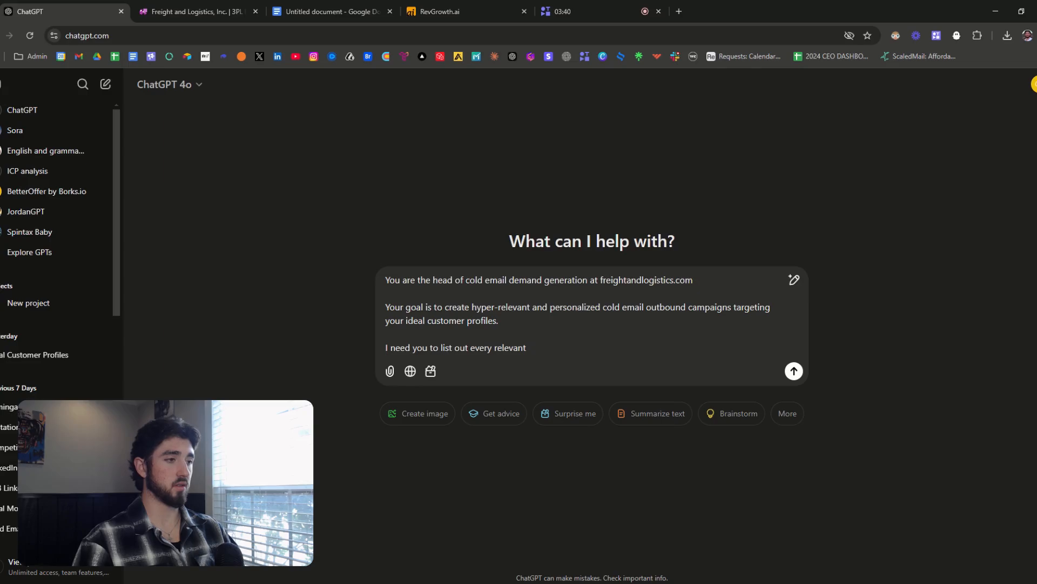
type("industry s")
type("e")
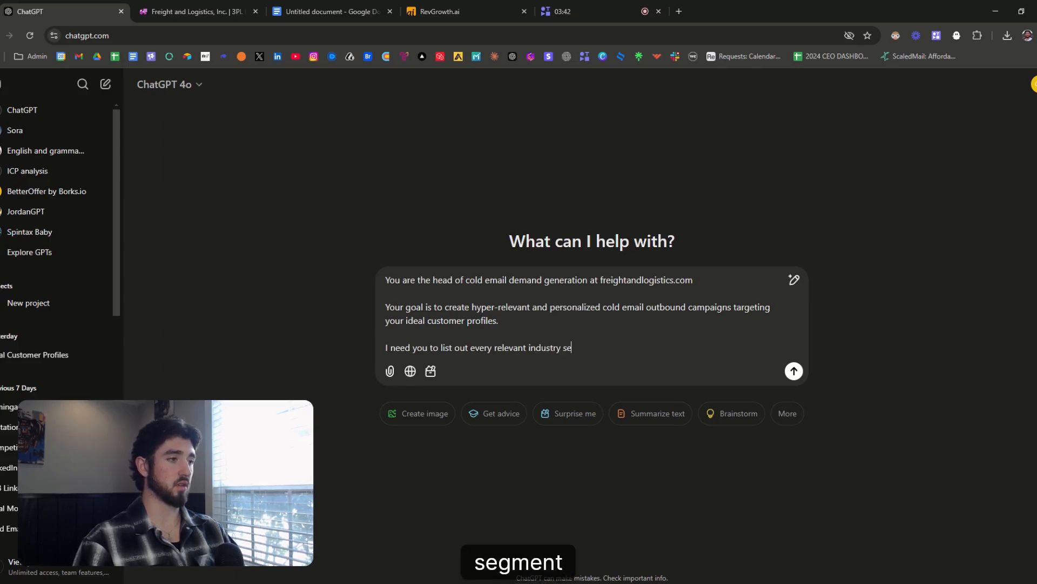
type("gment, ")
type("nd")
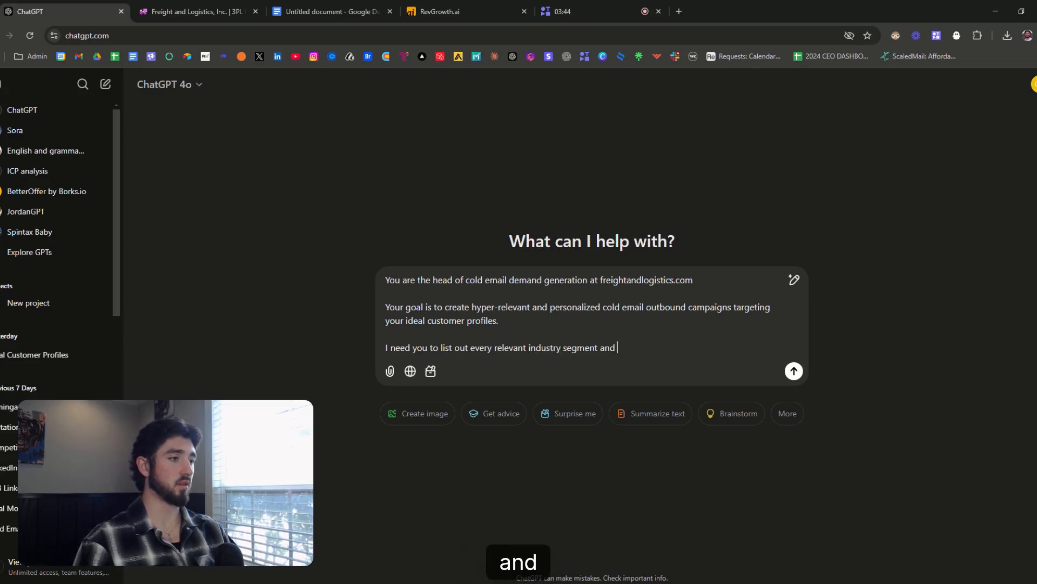
type(" j")
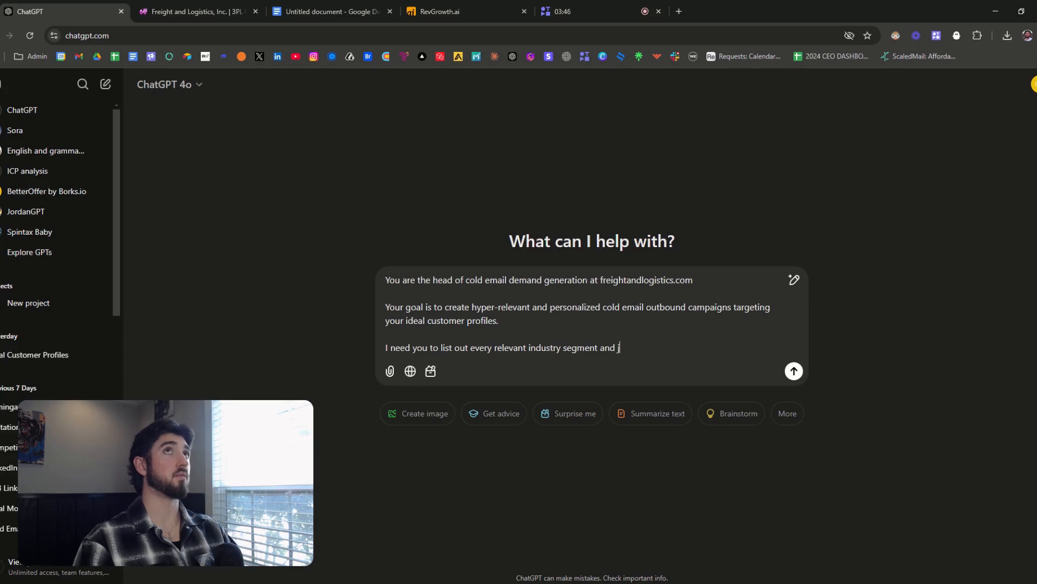
type("ob role person")
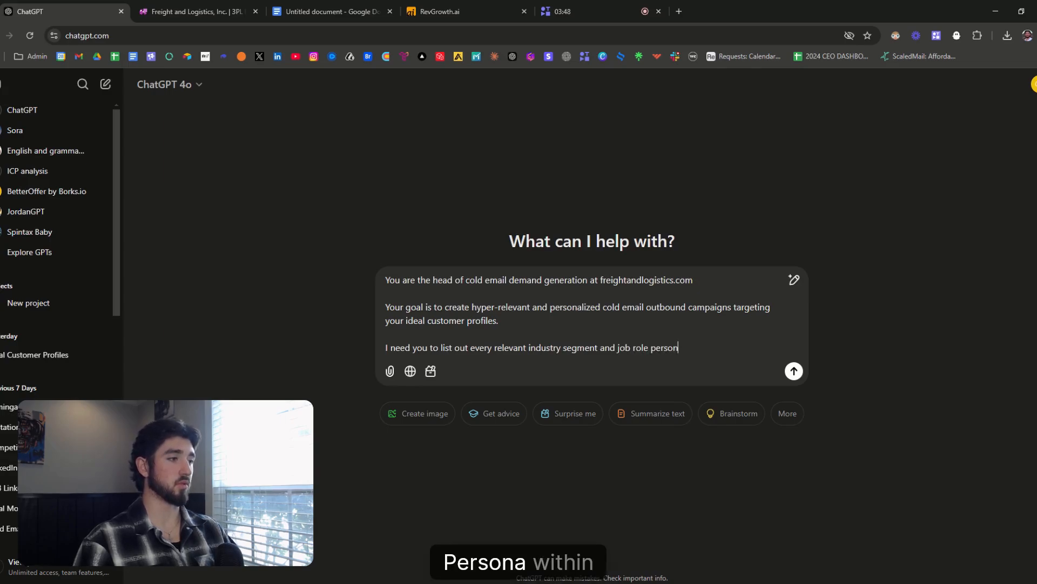
type("a within t")
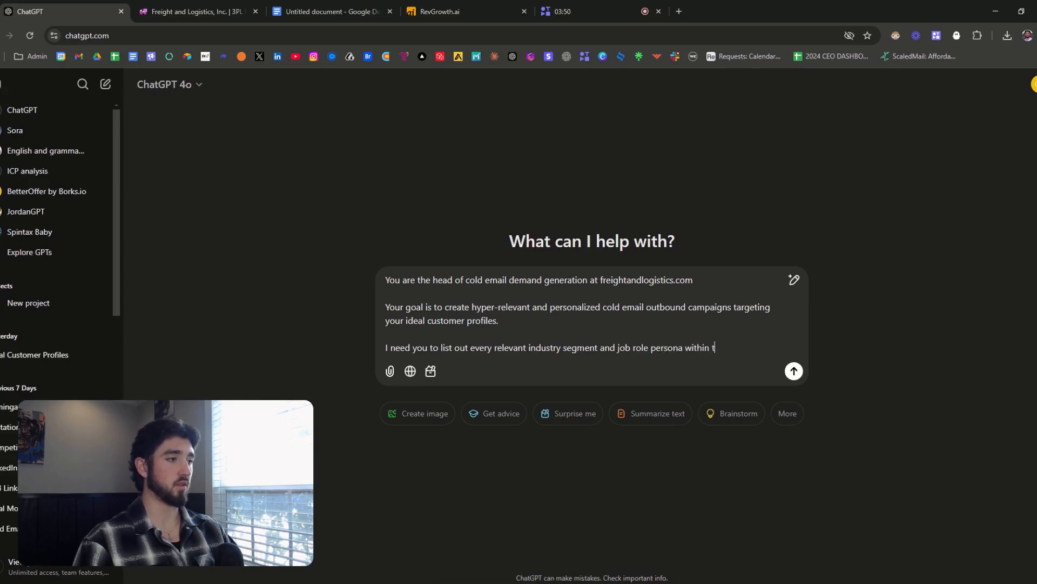
type("hese segments")
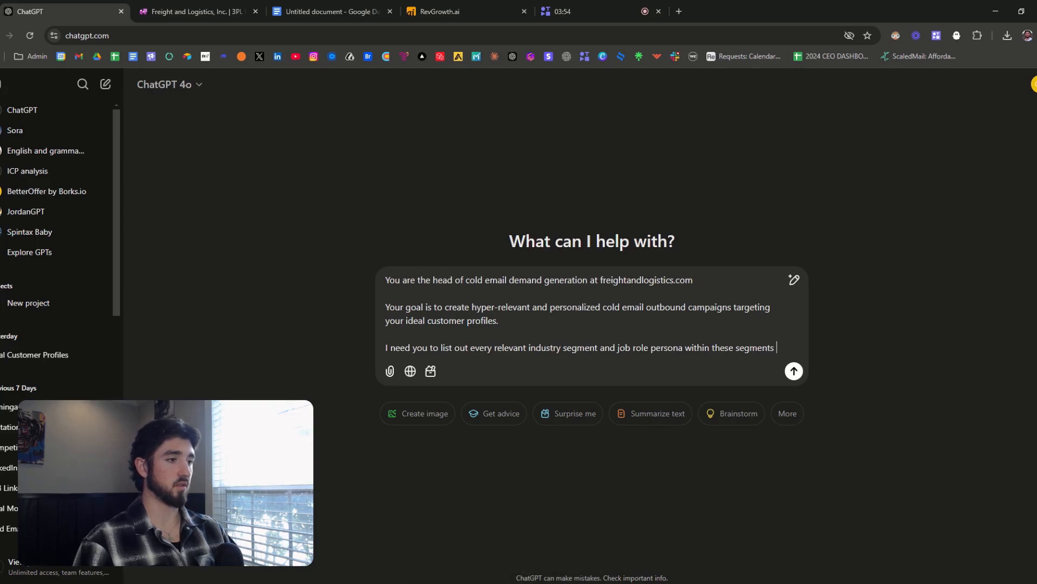
- Finish the paragraph with ", that we can sell our Freight logistics service to." and submit the prompt
key("BackSpace")
type(", that we c")
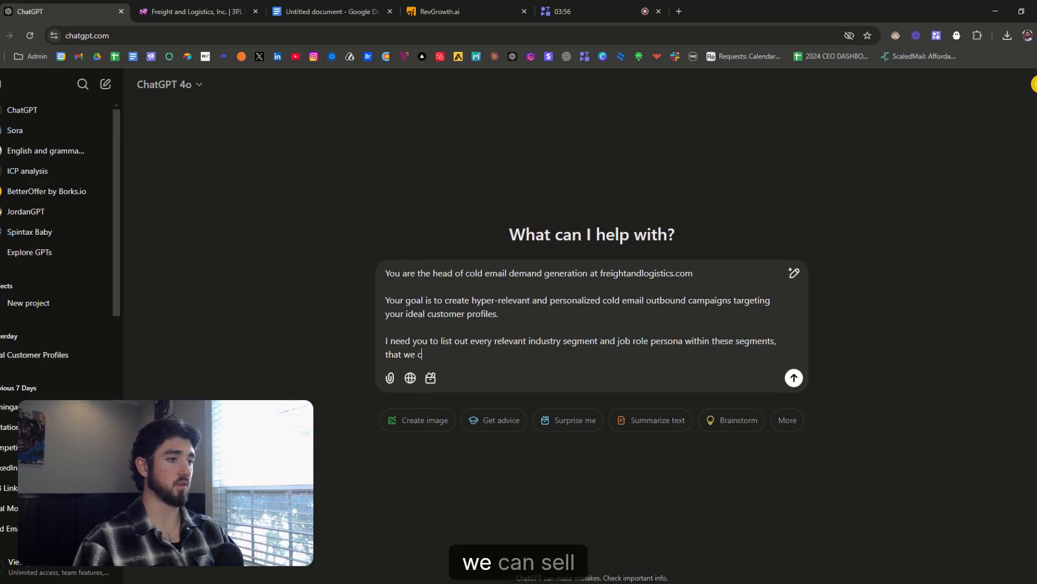
type("an sell ou")
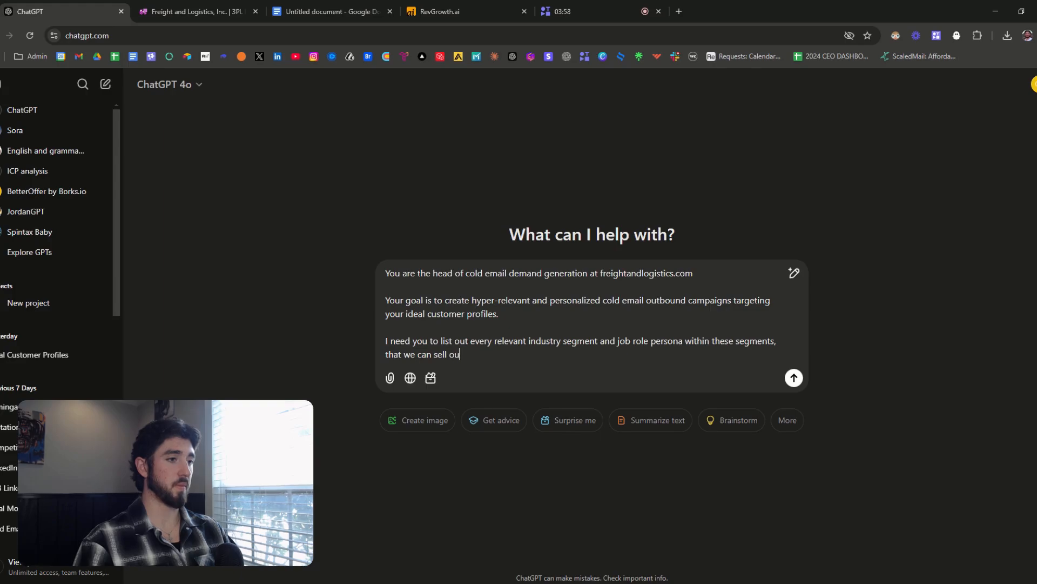
type("r Fri")
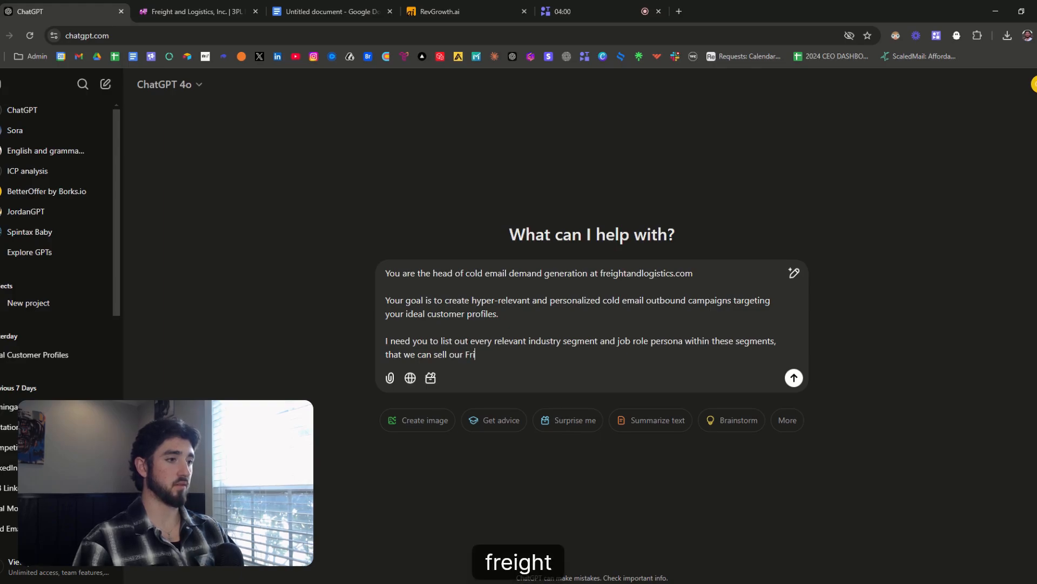
key("BackSpace")
type("eight")
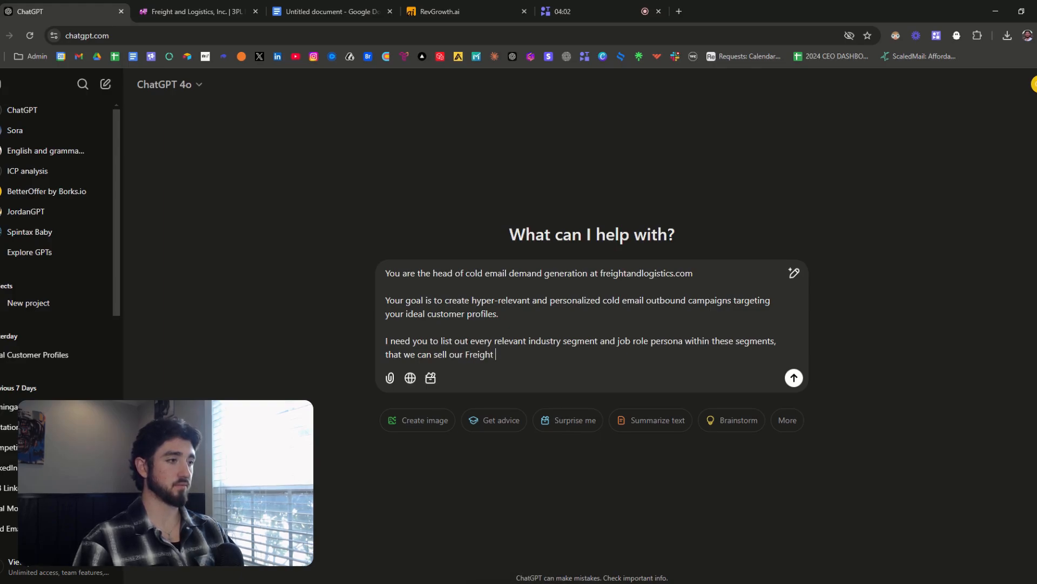
type("logistices ")
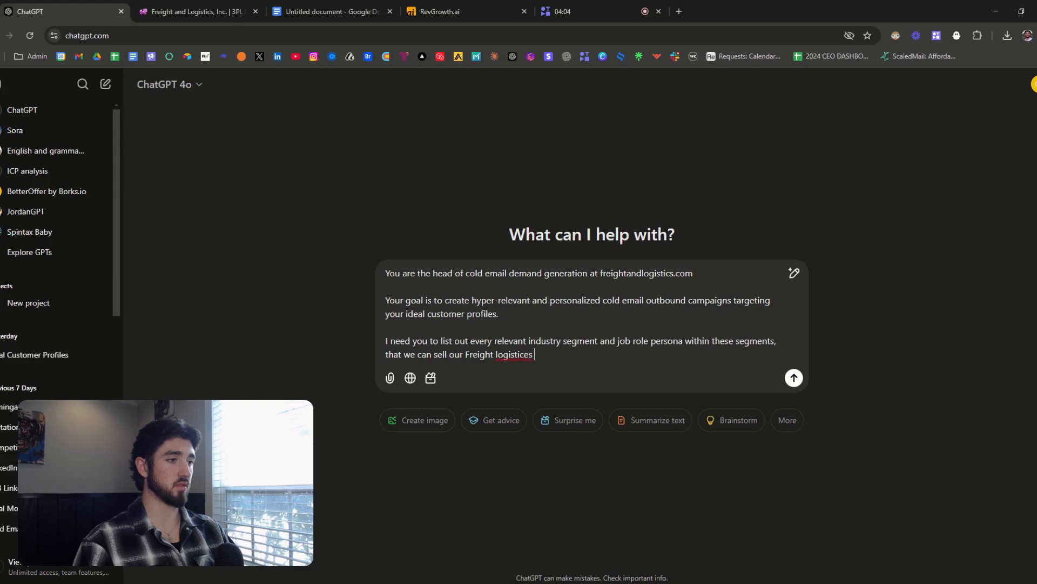
key("BackSpace")
key("BackSpace")
key("BackSpace")
type("s service")
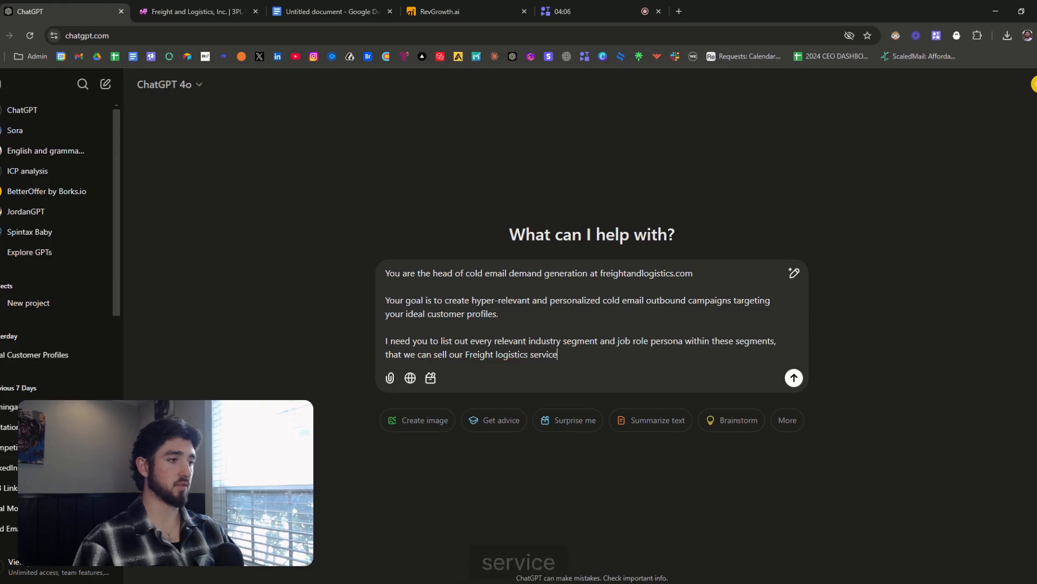
type(" to.")
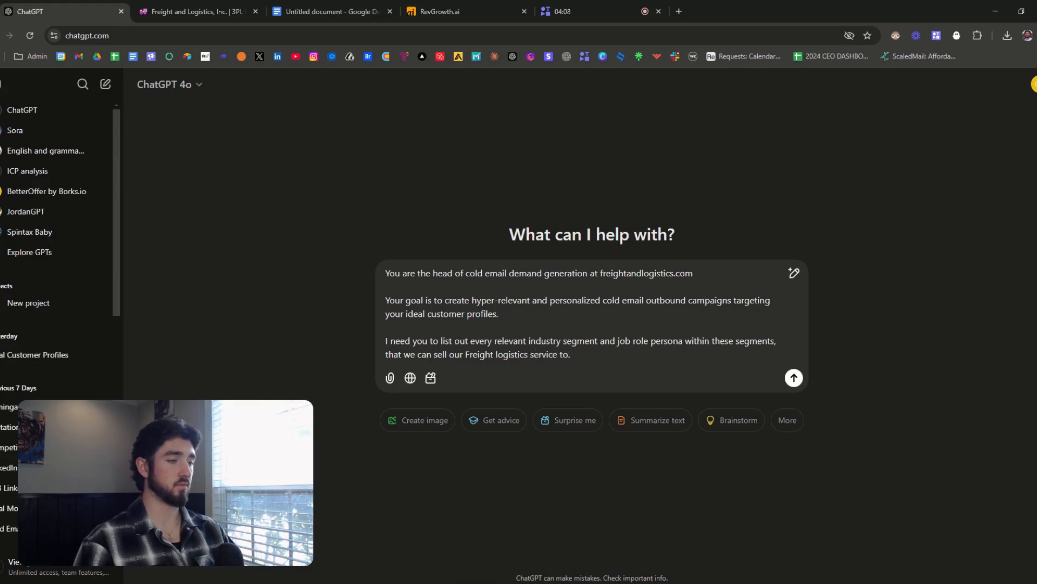
key("Return")
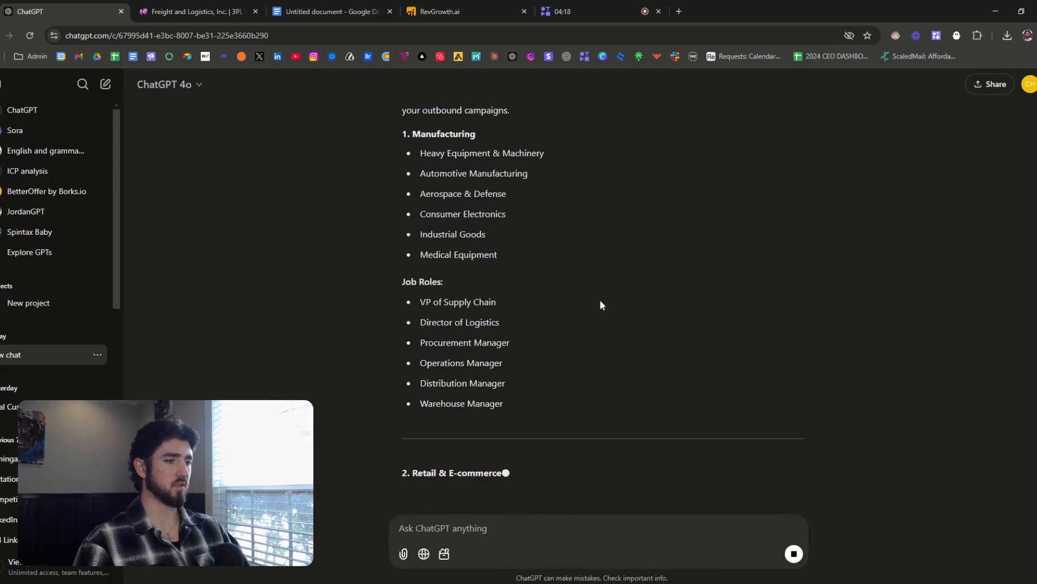
- Examine the sub-industries and job roles listed under the Manufacturing segment in the response
scroll(597, 304, "up", 2)
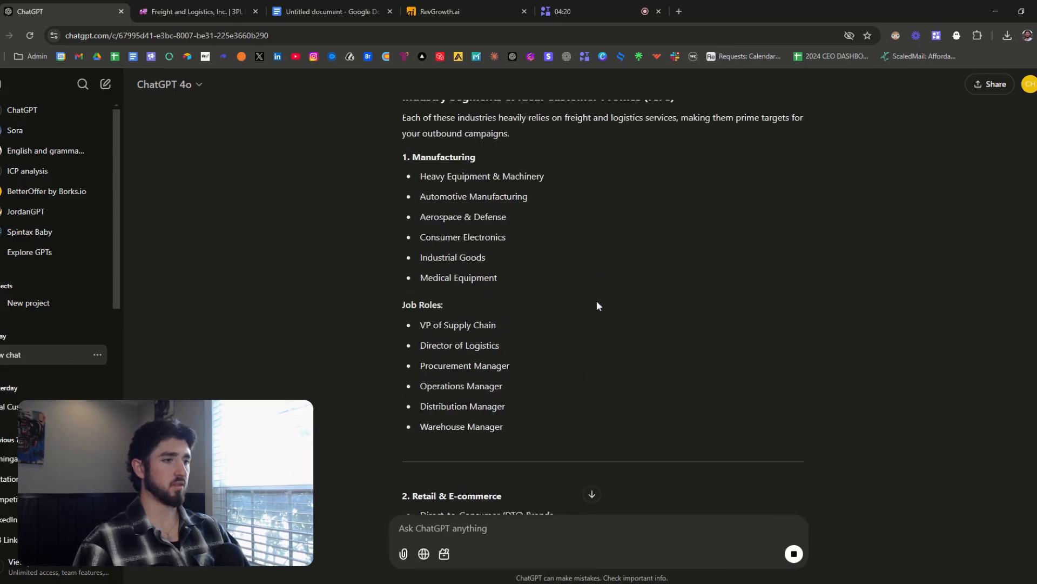
scroll(597, 300, "up", 4)
scroll(597, 300, "down", 4)
left_click_drag(407, 165, 499, 284)
left_click_drag(422, 186, 544, 185)
left_click_drag(421, 205, 529, 208)
left_click(445, 305)
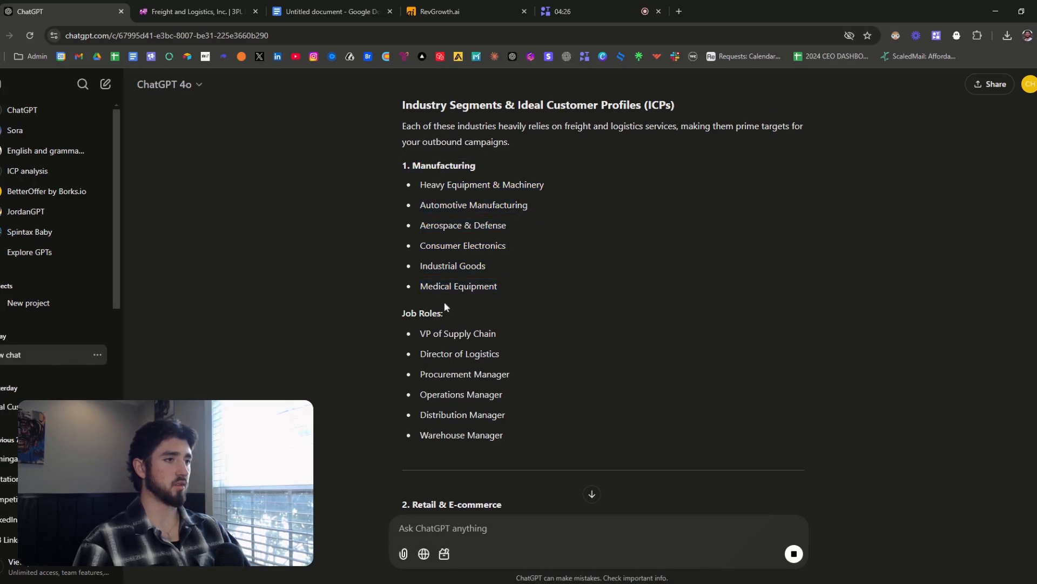
scroll(420, 346, "down", 1)
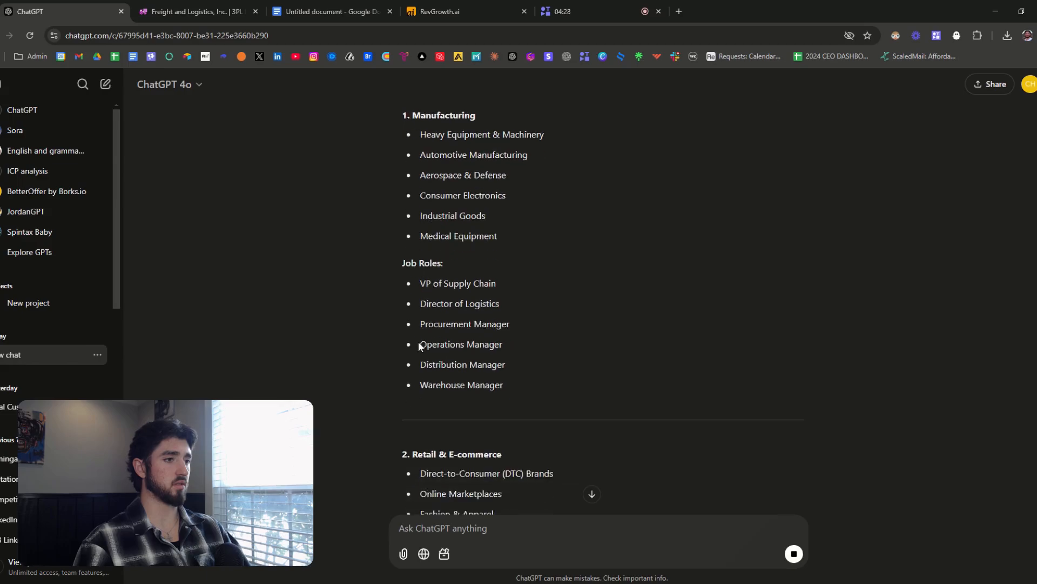
- Read through the segments from Retail & E-commerce onward, checking the niches and job roles under Perishables & Cold Chain Logistics
scroll(420, 347, "down", 4)
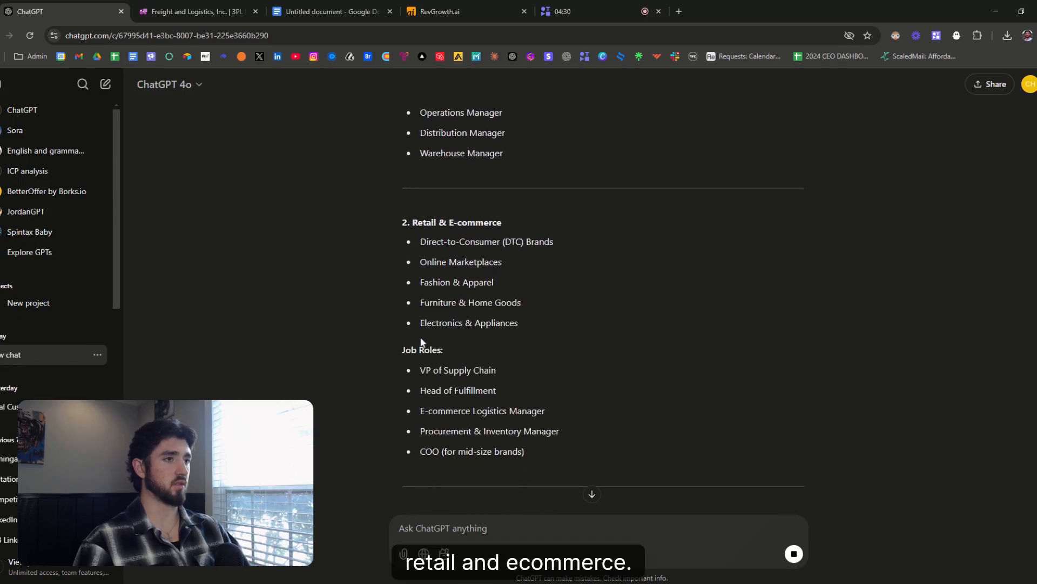
scroll(421, 338, "down", 10)
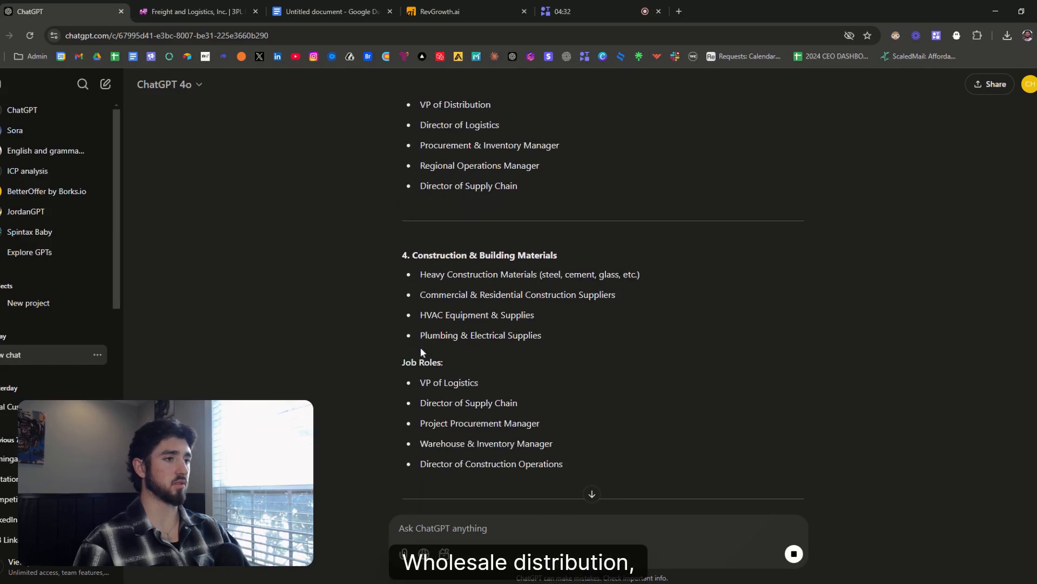
scroll(421, 350, "down", 5)
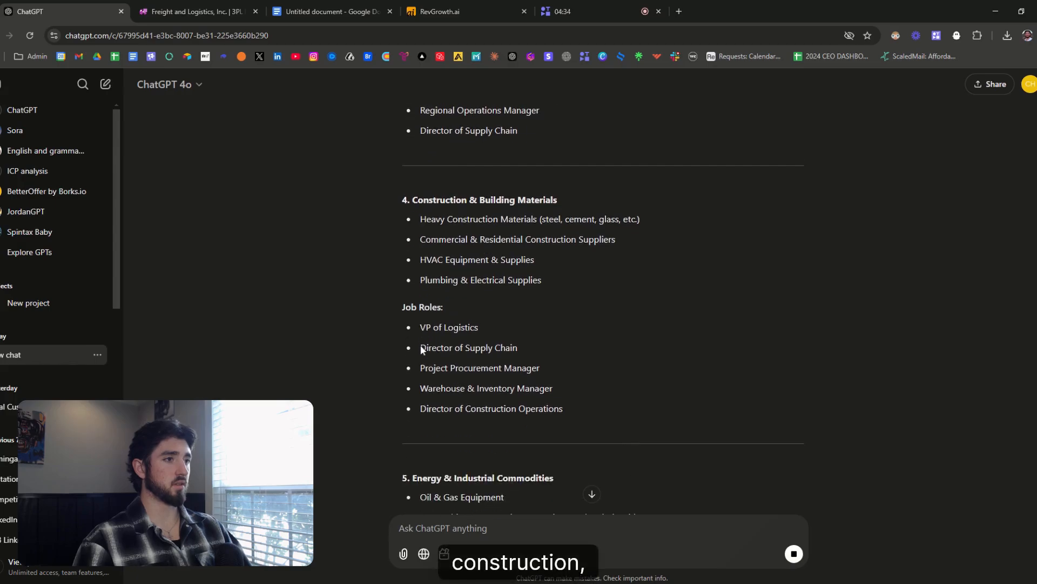
scroll(420, 347, "down", 6)
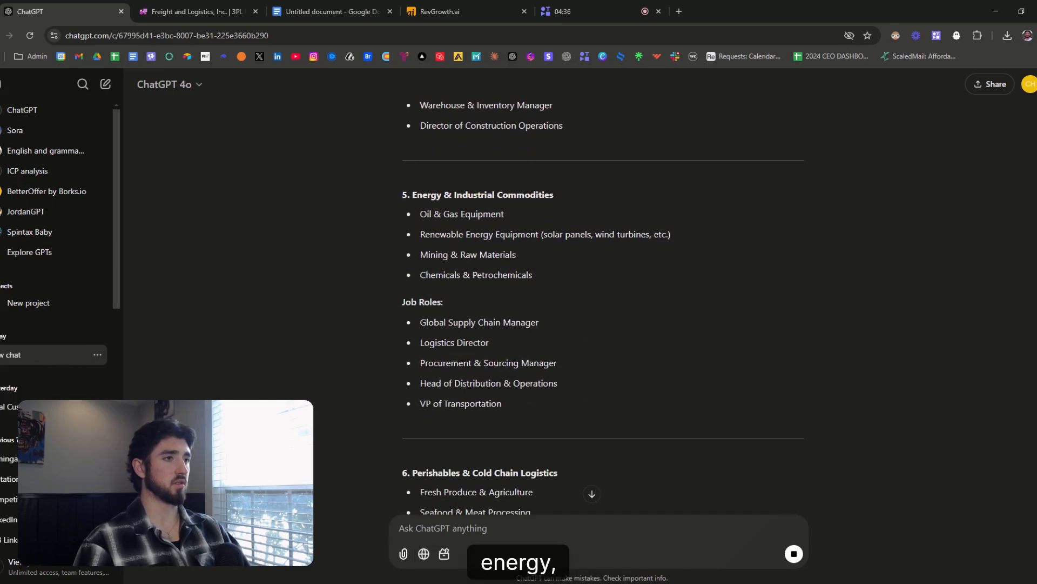
scroll(420, 346, "down", 6)
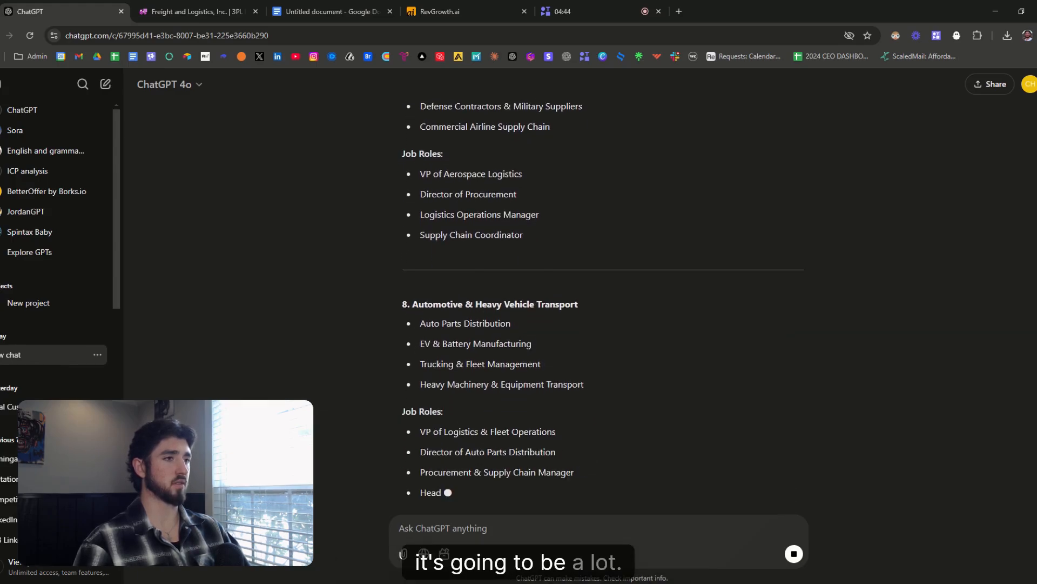
scroll(421, 342, "up", 6)
left_click_drag(411, 276, 513, 363)
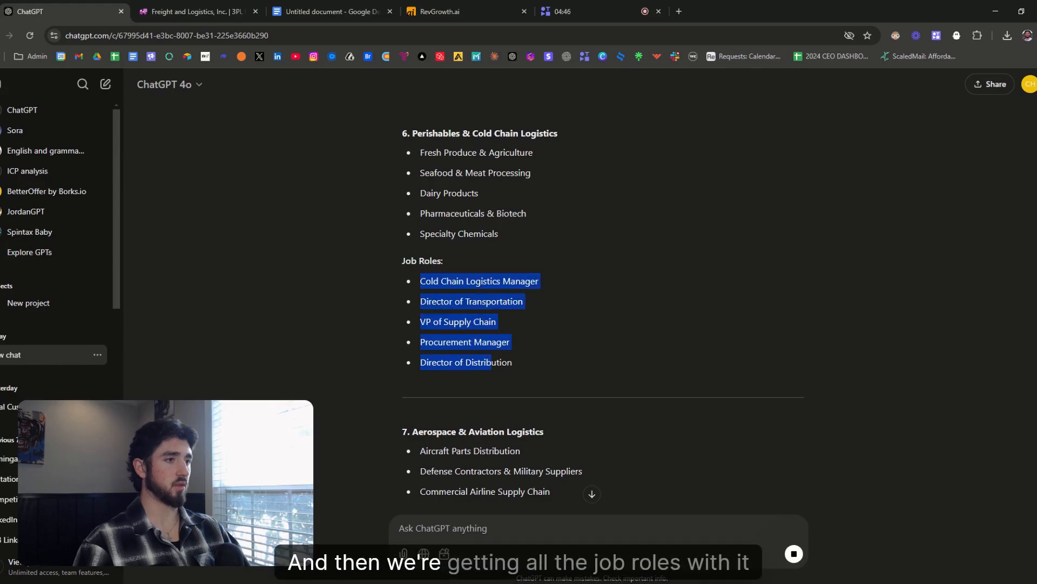
scroll(496, 375, "up", 2)
left_click(496, 373)
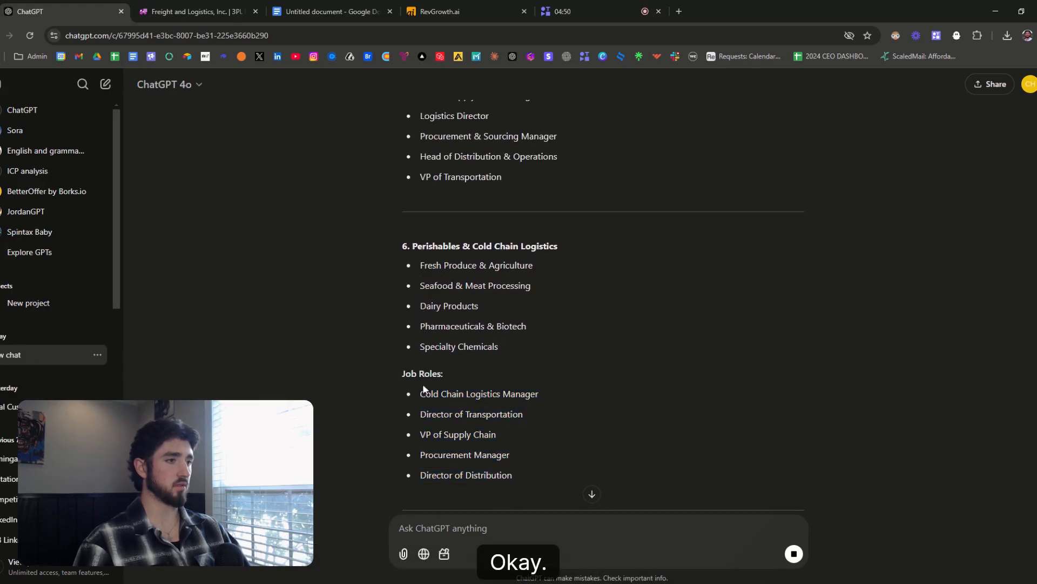
left_click_drag(420, 265, 534, 266)
left_click(538, 292)
- Begin a follow-up prompt asking "Can you dive deep into each relevant segment and"
scroll(540, 295, "up", 20)
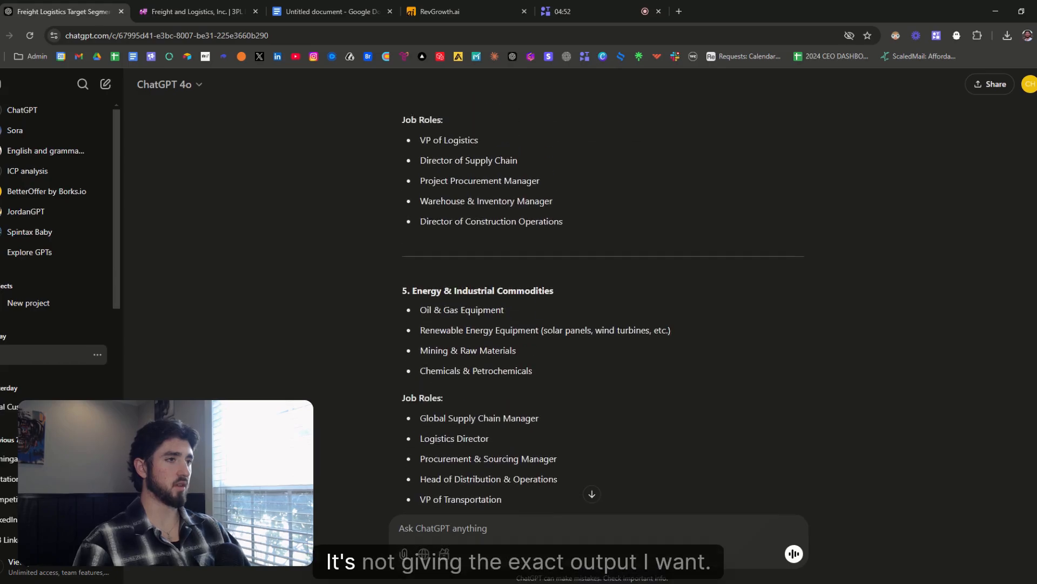
scroll(543, 297, "up", 3)
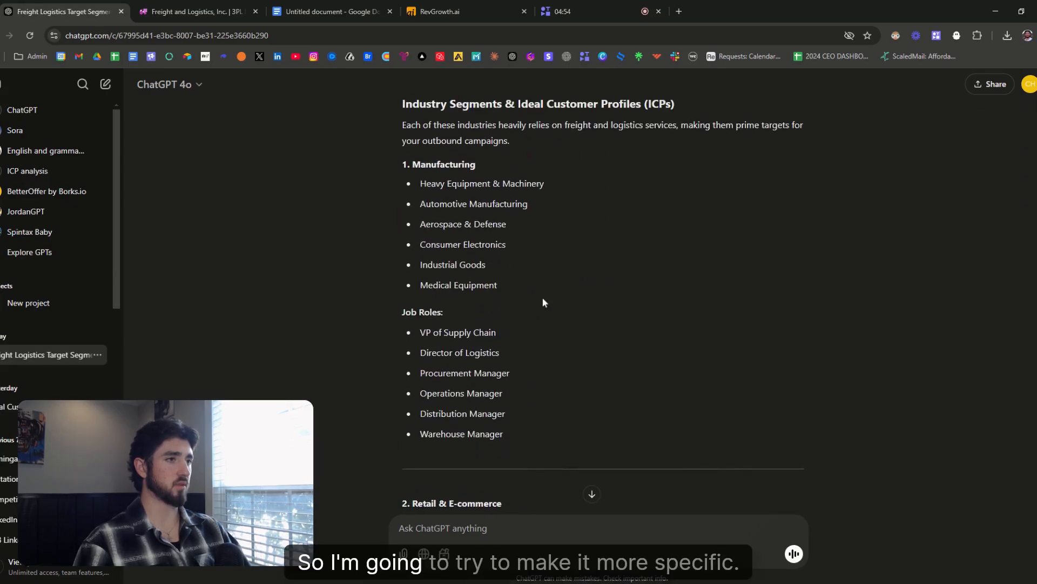
scroll(543, 296, "down", 20)
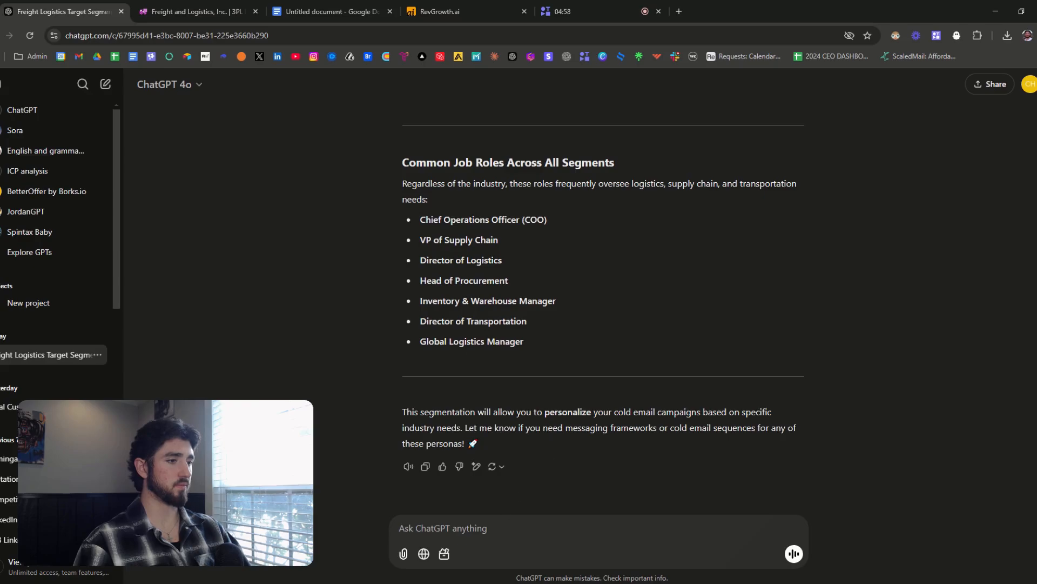
type("Can ")
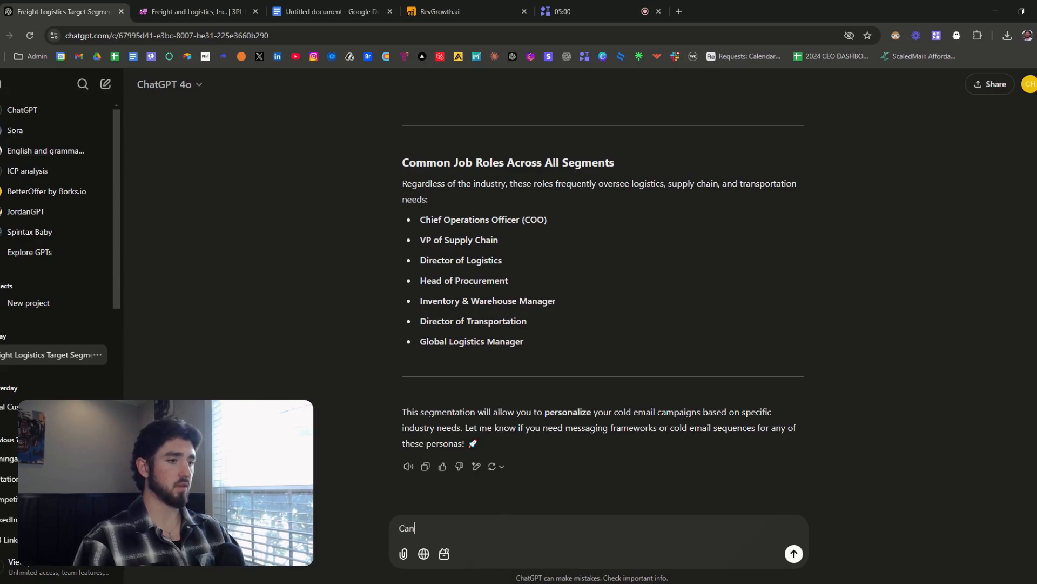
type("you")
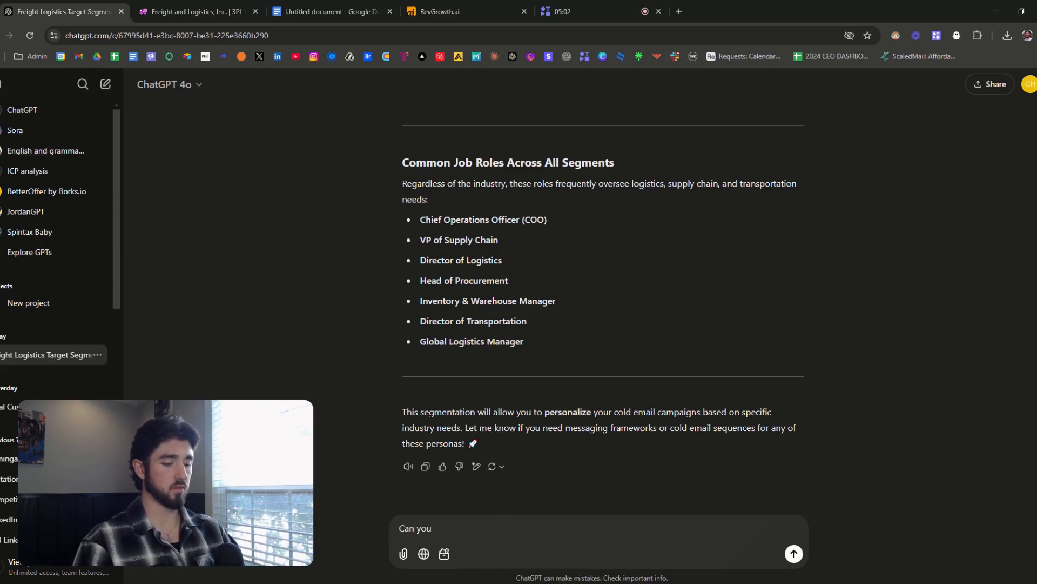
type(" dive de")
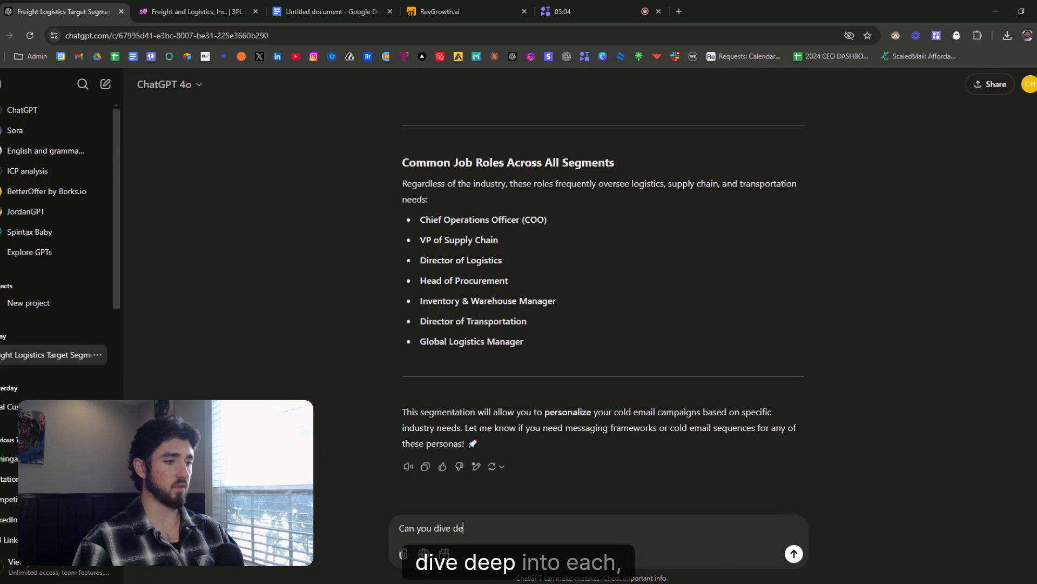
type("ep into each")
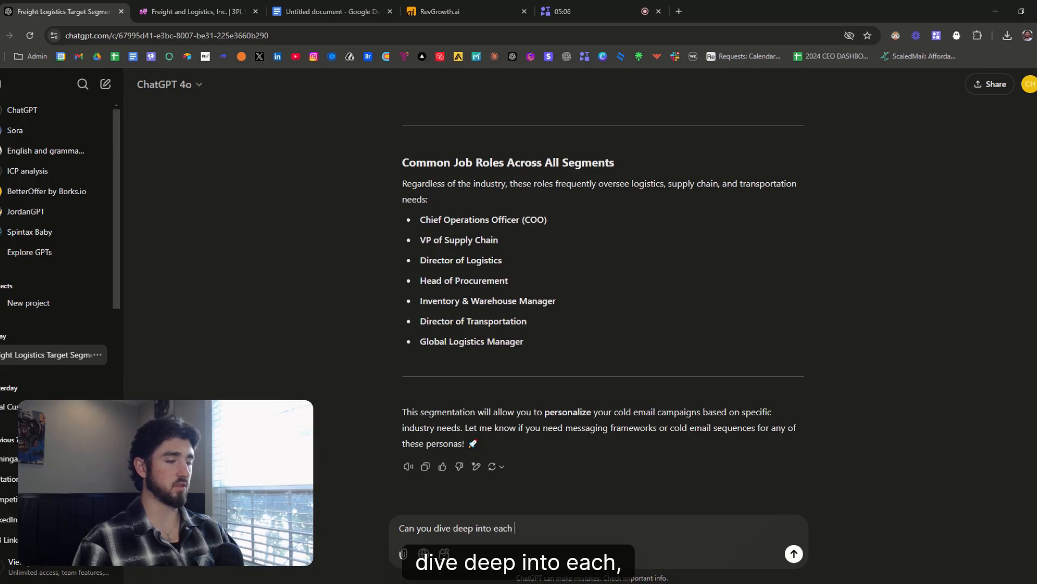
type("r")
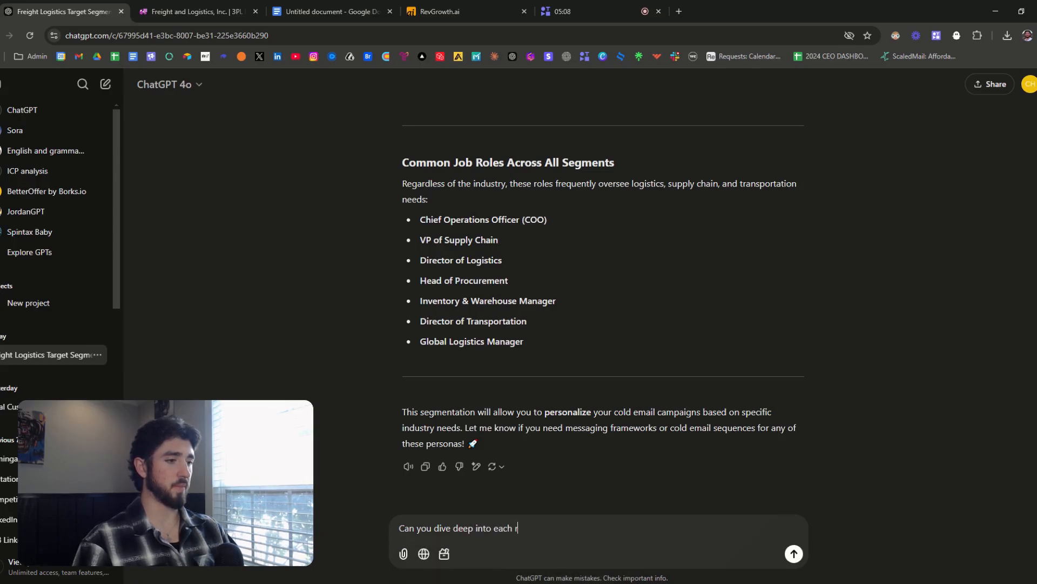
type("elevant s")
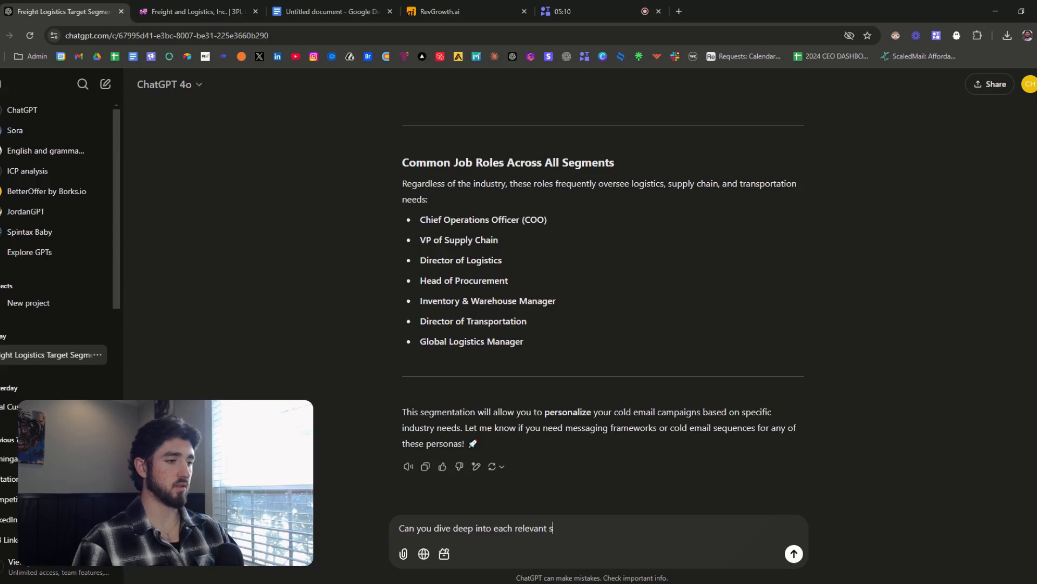
type("egment and p")
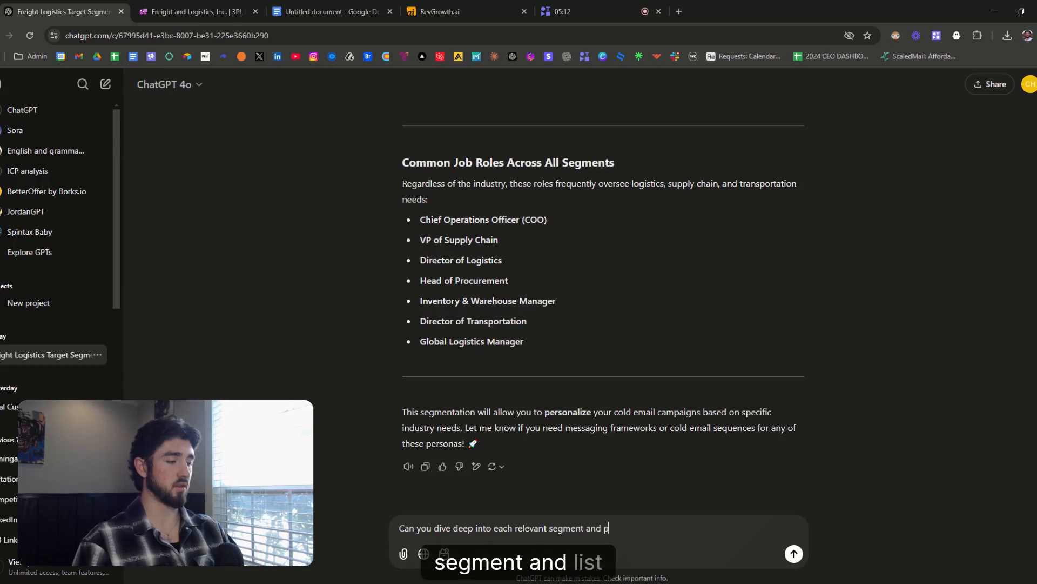
- Finish the prompt with "list out the most relevant job titles to reach out to within these segments" and submit it
key("BackSpace")
type("list out ")
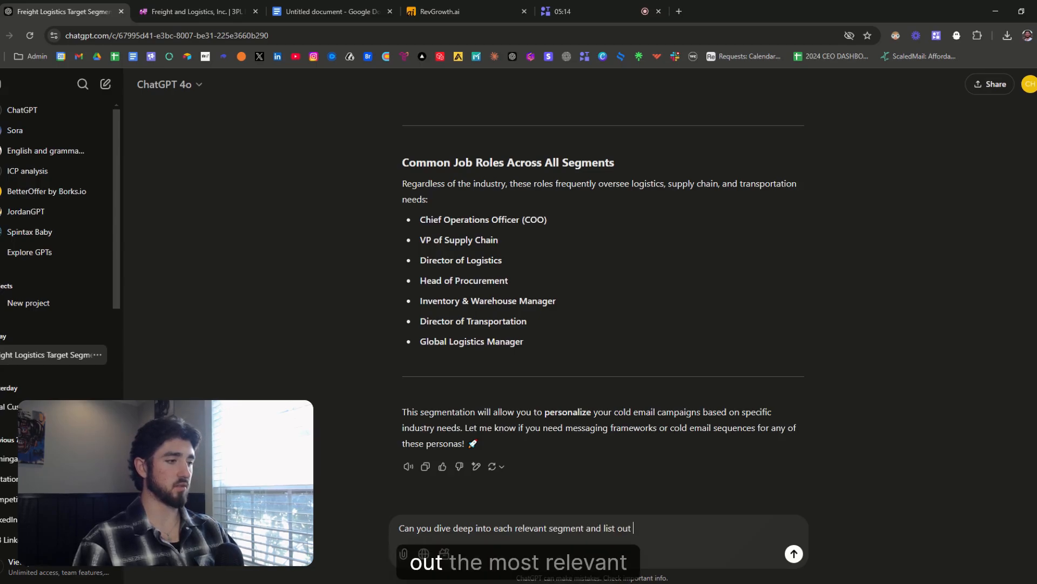
type("the most relev")
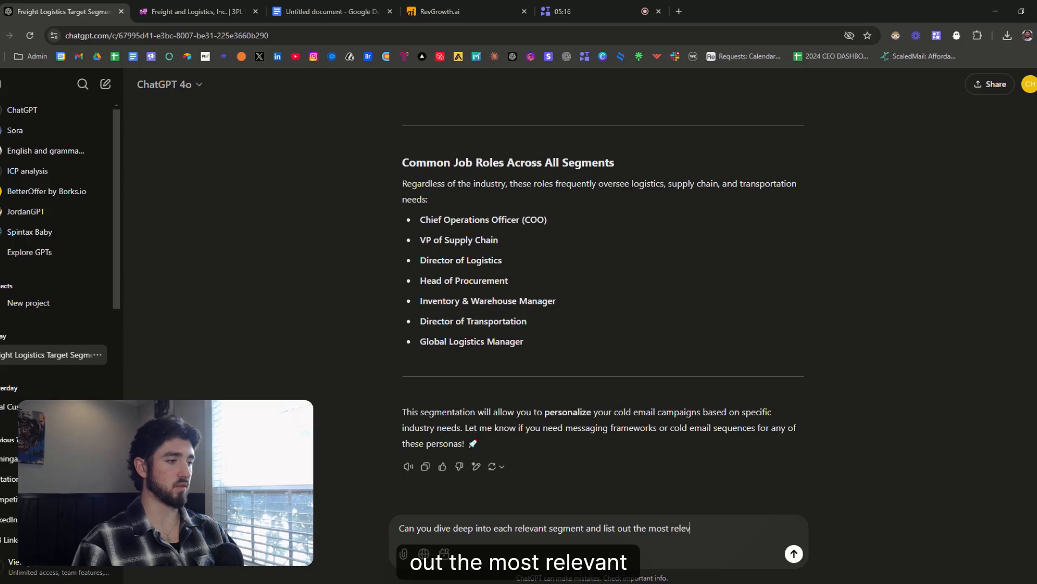
type("ant job t")
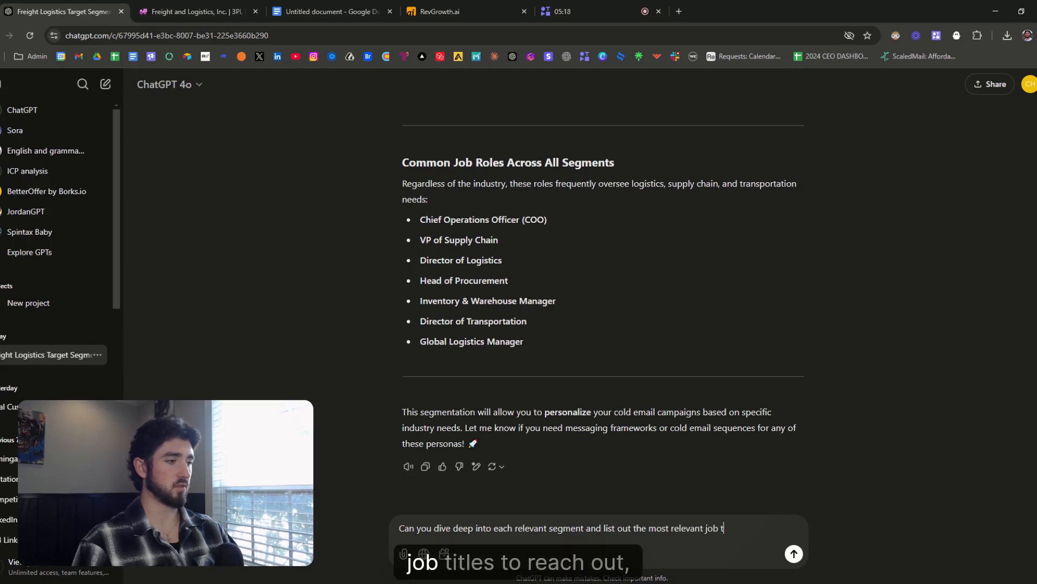
type("itles to reach out to withi")
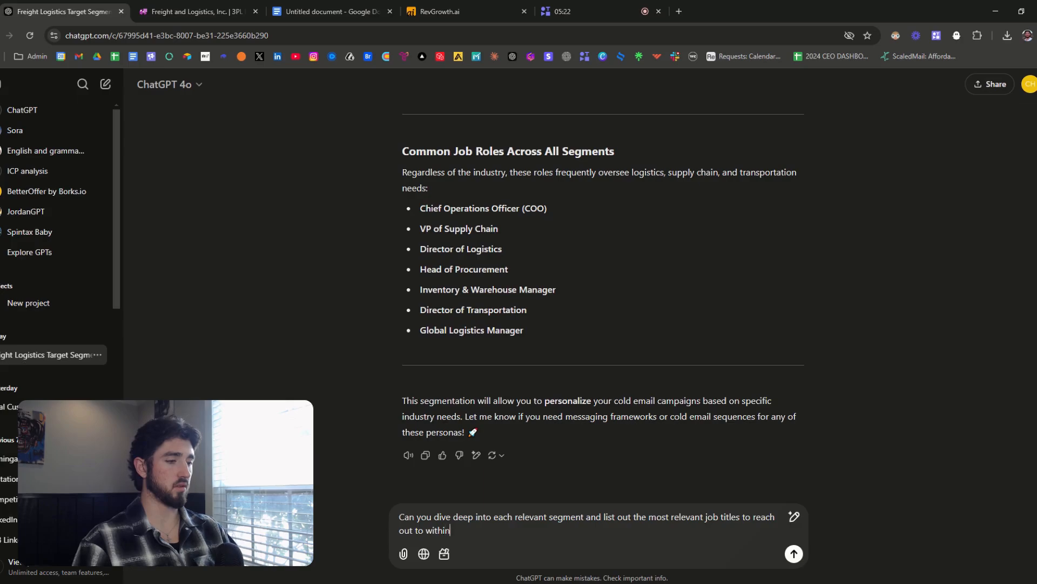
type("n thesesegments")
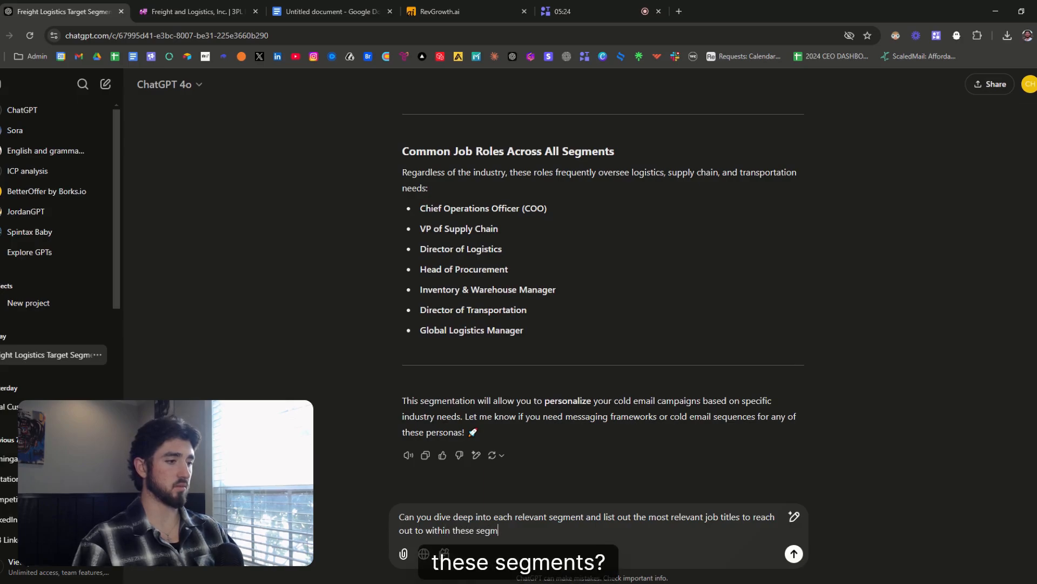
key("Return")
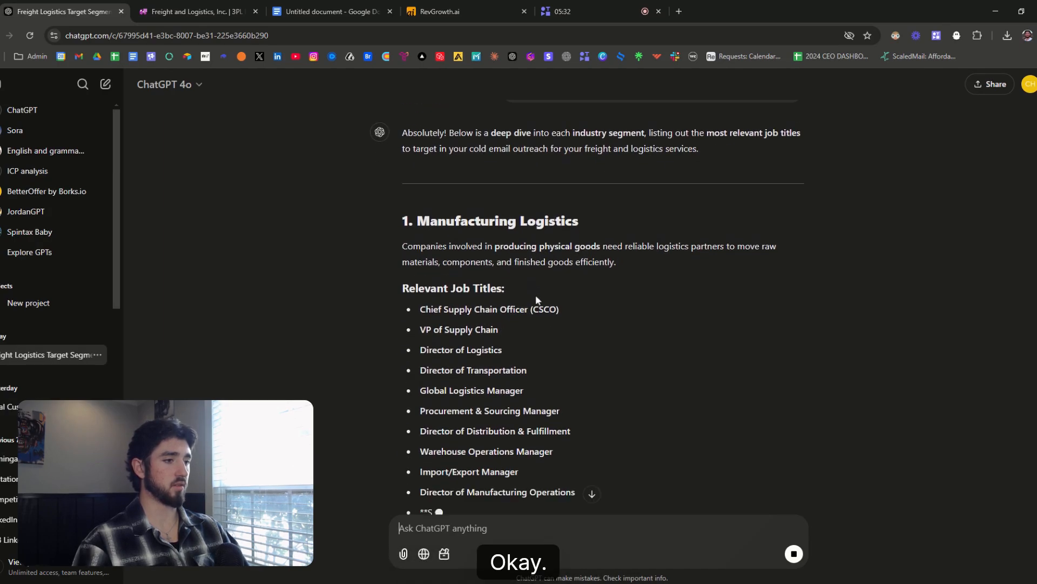
- Examine the relevant job titles listed for each logistics segment in the new response
scroll(603, 302, "up", 3)
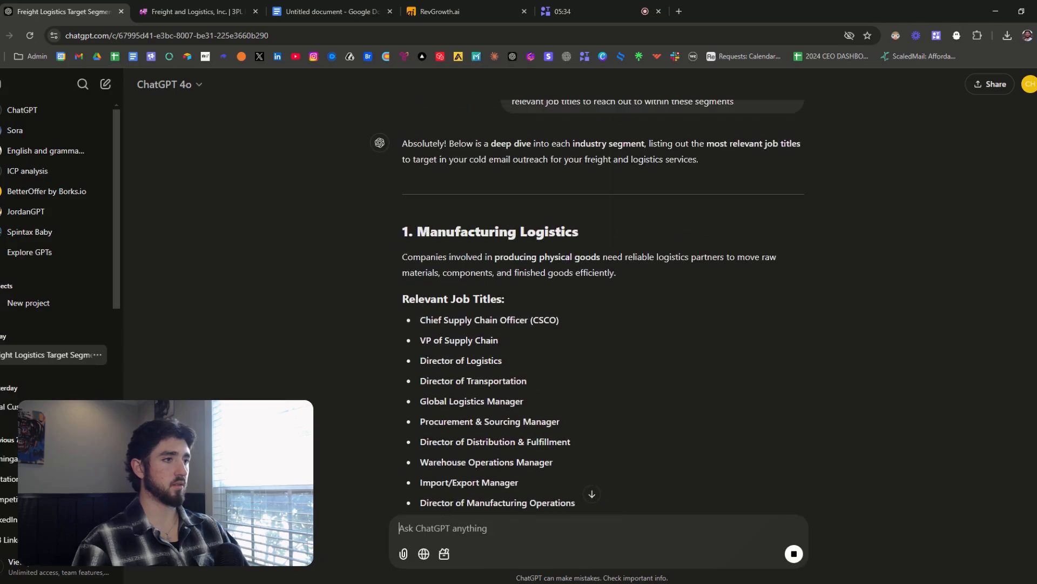
scroll(536, 293, "down", 7)
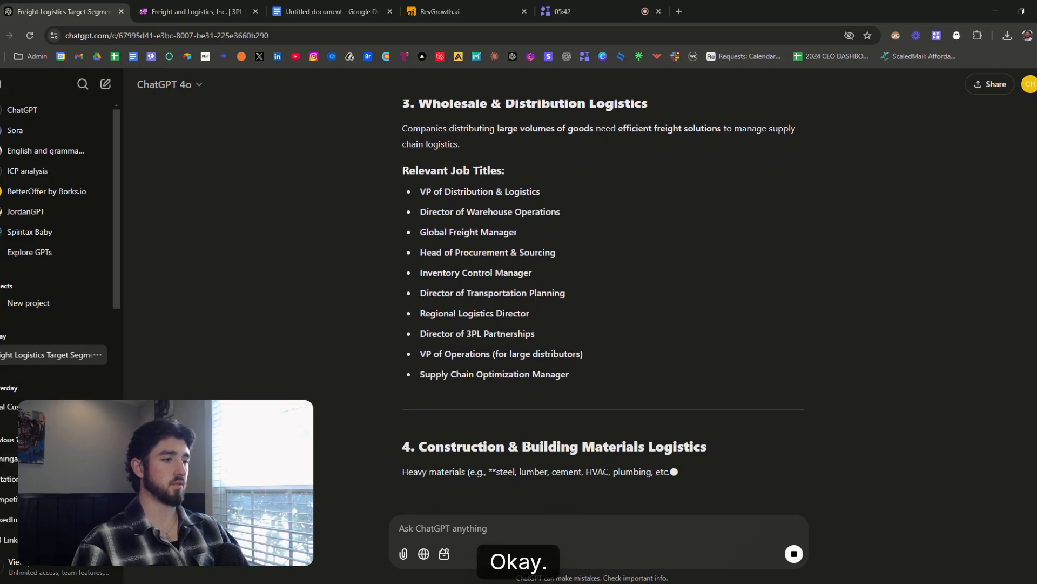
scroll(534, 294, "up", 14)
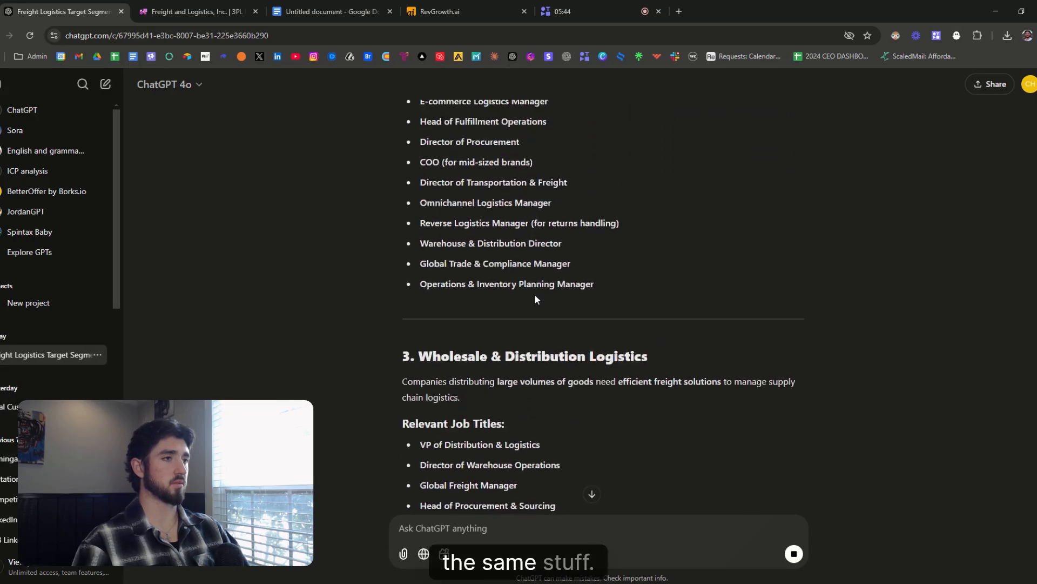
scroll(610, 302, "up", 2)
scroll(610, 302, "down", 12)
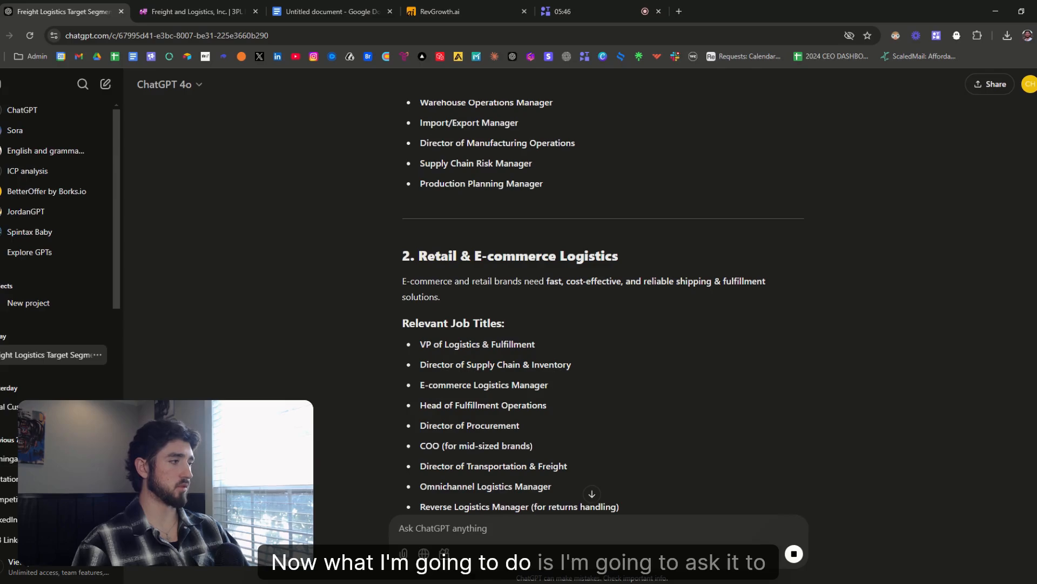
left_click(593, 493)
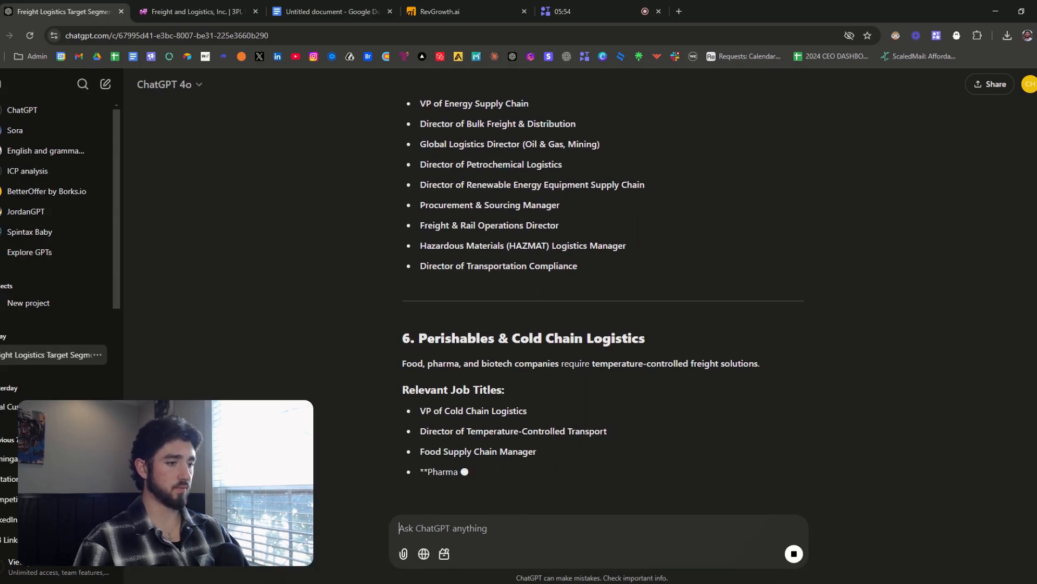
- Begin the next follow-up prompt with "With the information you've just provided me"
type("Thi")
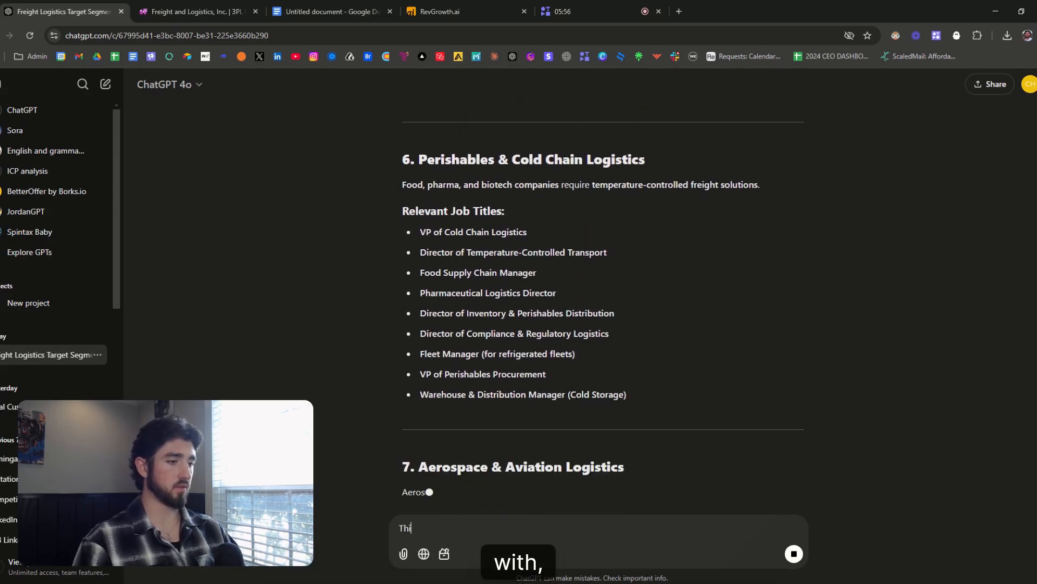
scroll(656, 400, "up", 5)
type("With the infr")
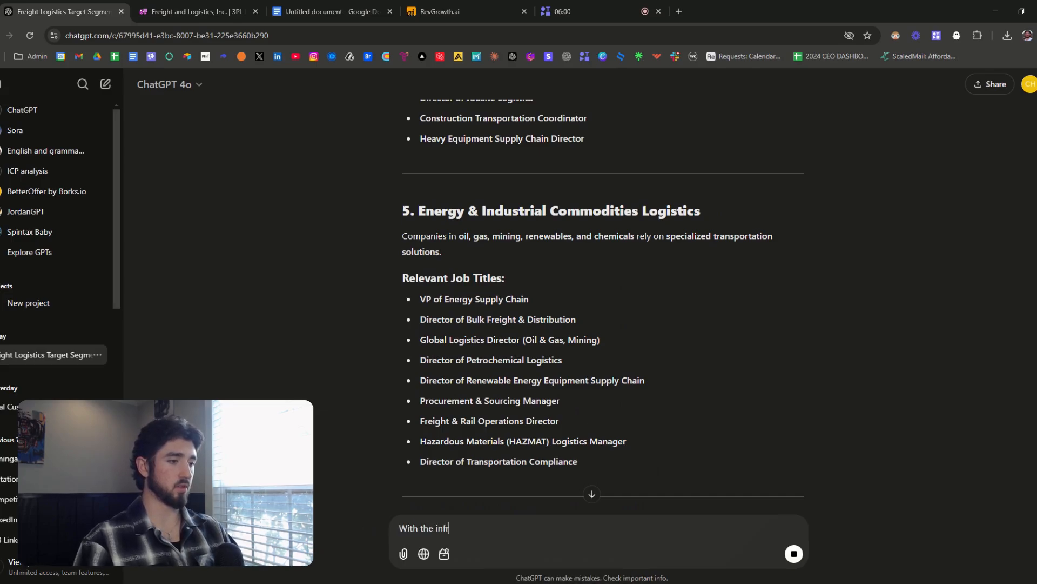
key("BackSpace")
type("ormation you")
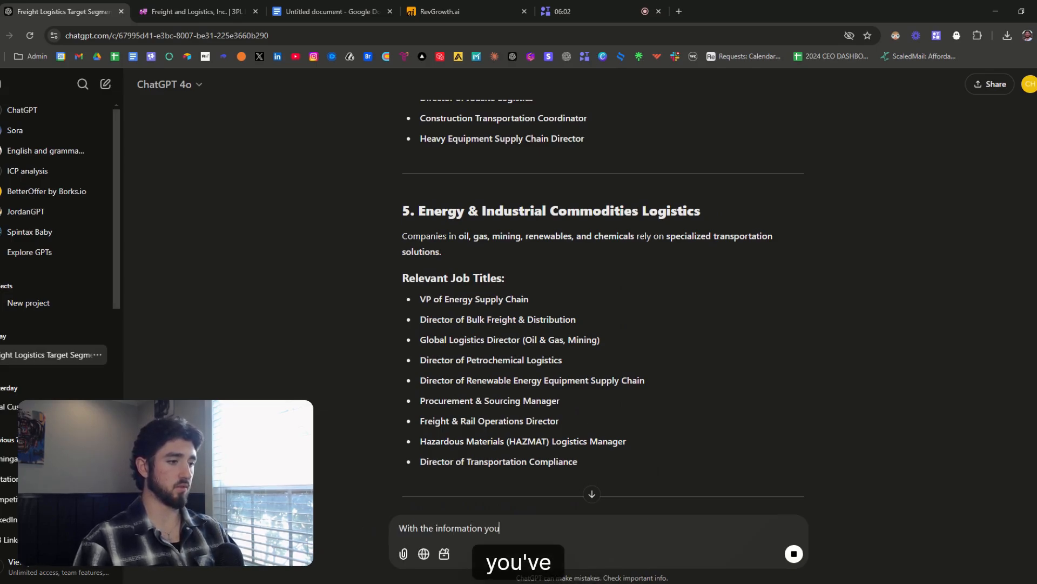
type("'ve just provi")
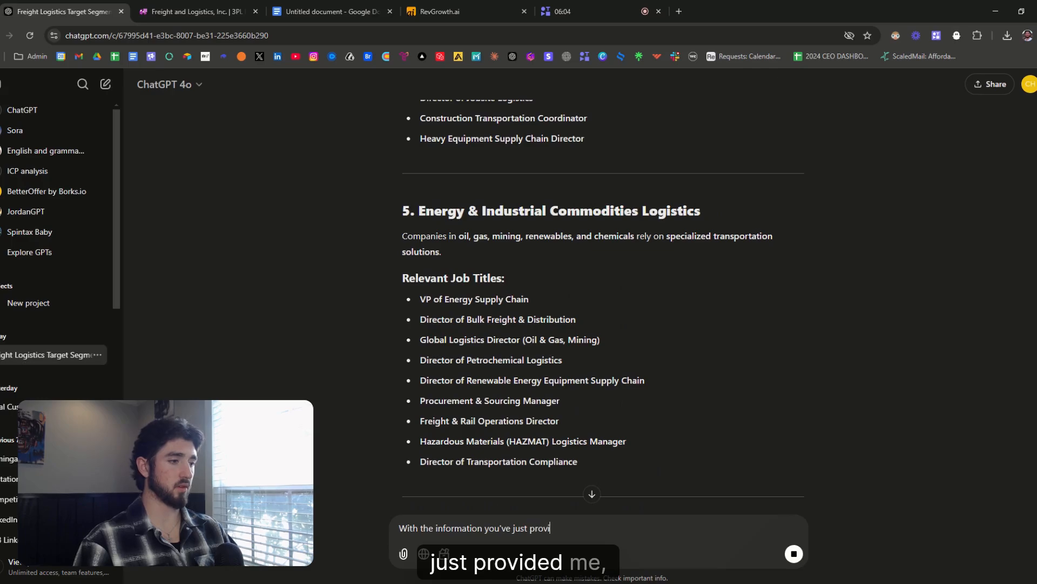
type("ded me")
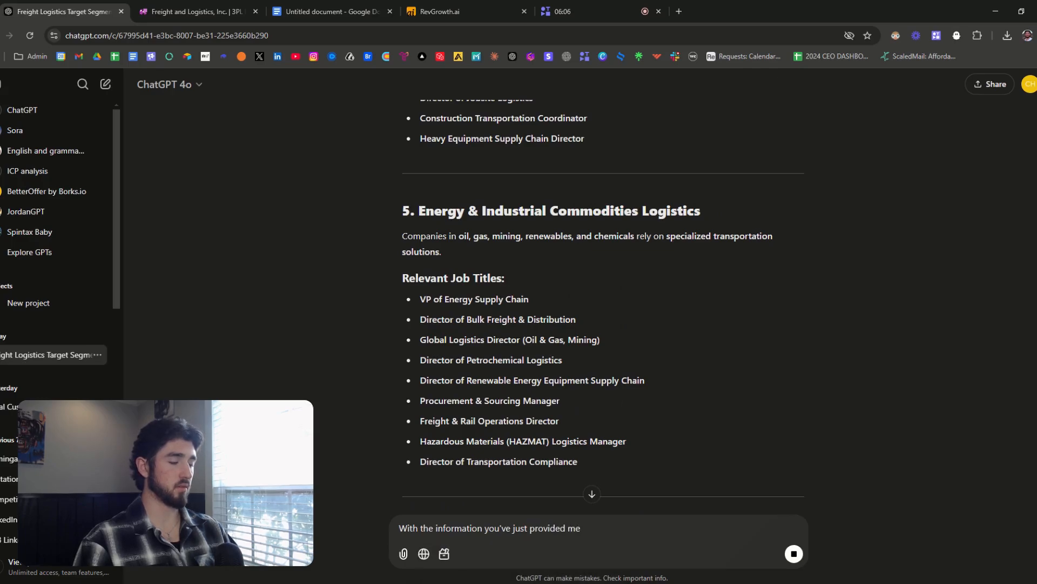
- Continue the prompt with "on these relevant industry segments"
type(" on")
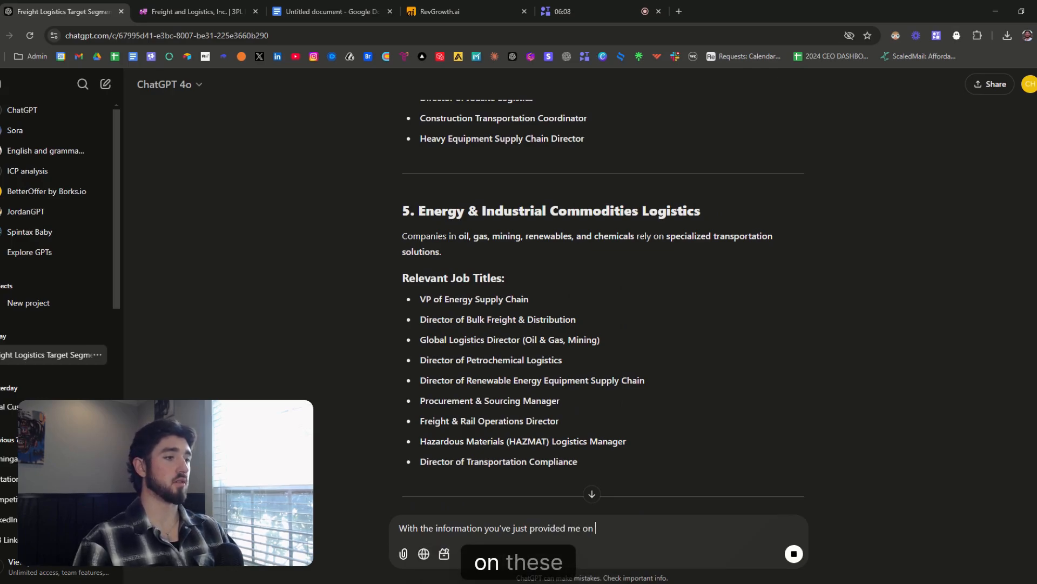
type(" these ")
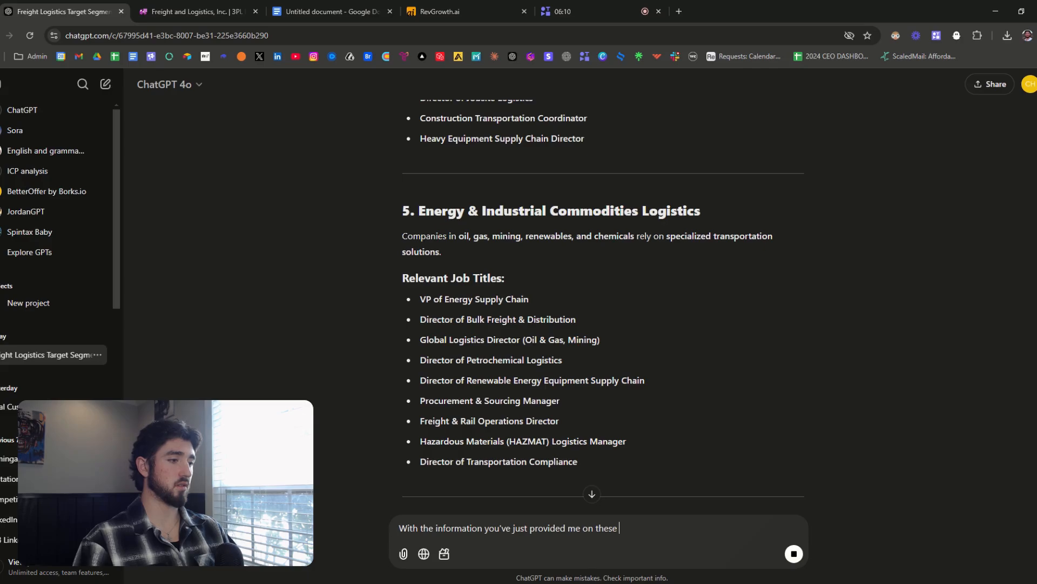
type("relevant infust")
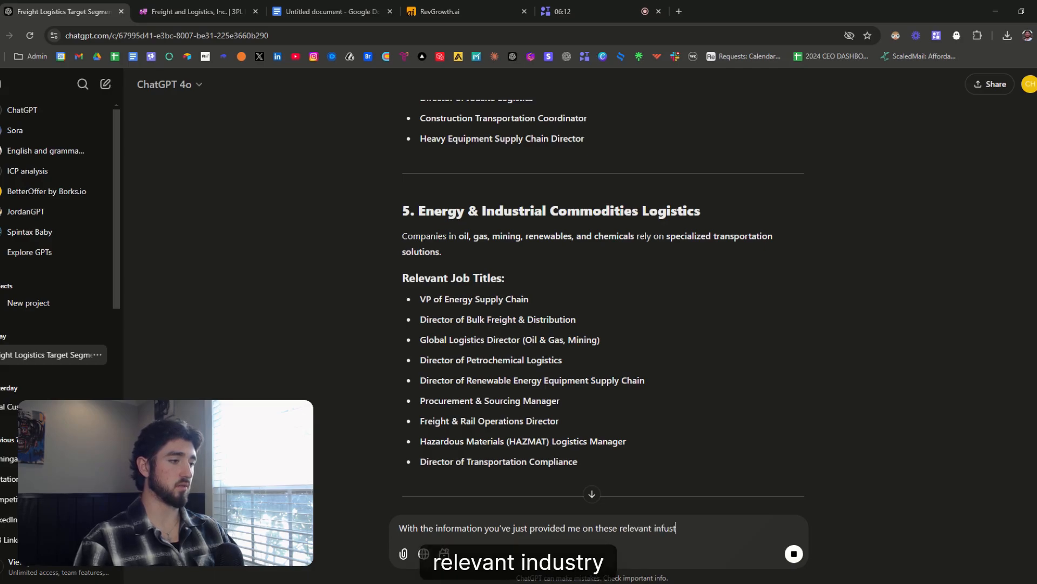
key("BackSpace")
key("BackSpace")
key("BackSpace")
key("BackSpace")
type("dustry segments,")
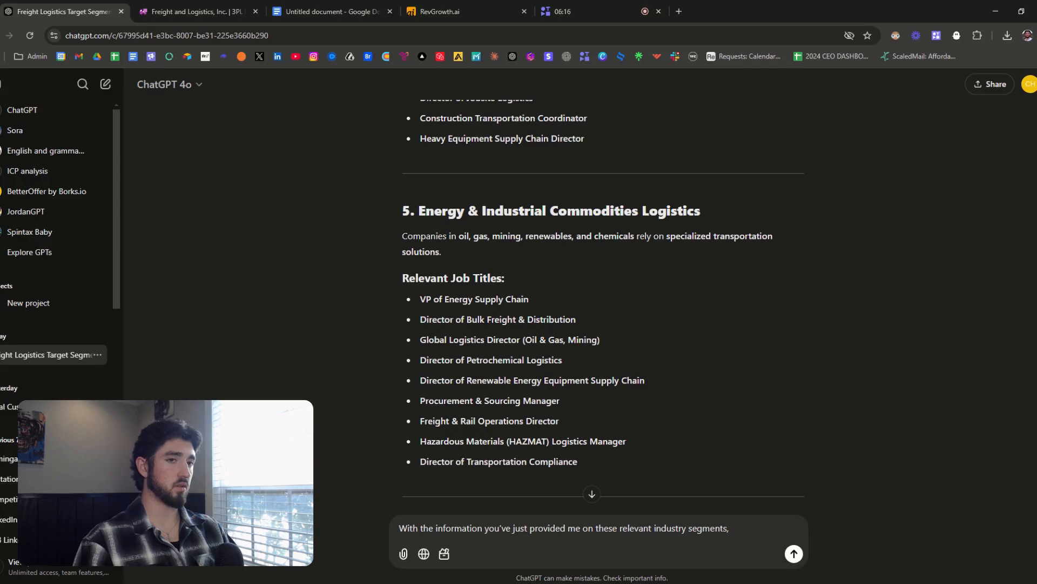
- Extend the prompt after "segments" with "& most relevant job title persona within them,"
type("*")
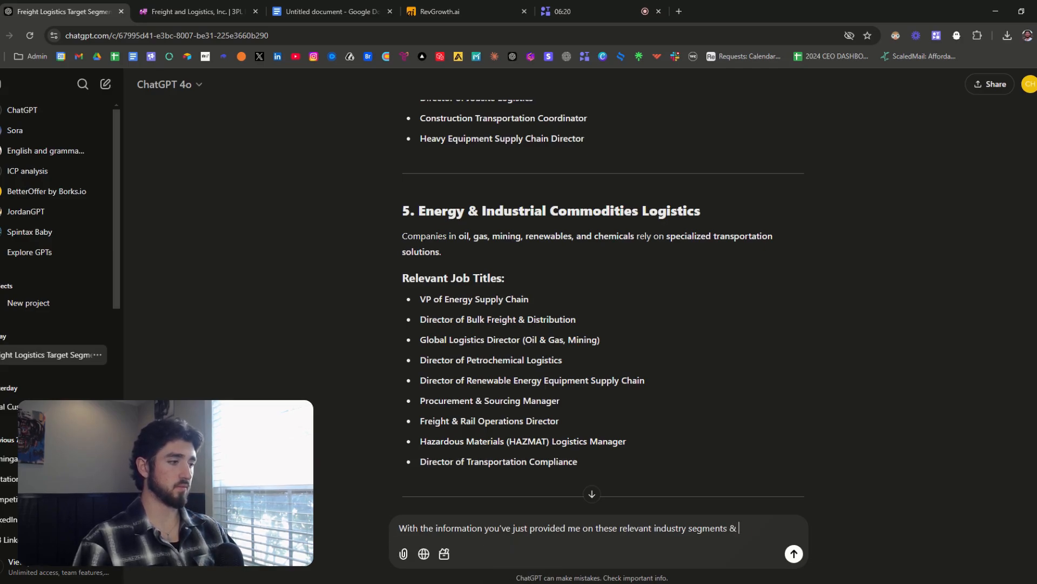
type("most e")
type("lecant")
key("BackSpace")
key("BackSpace")
key("BackSpace")
key("BackSpace")
type("van")
key("BackSpace")
key("BackSpace")
key("BackSpace")
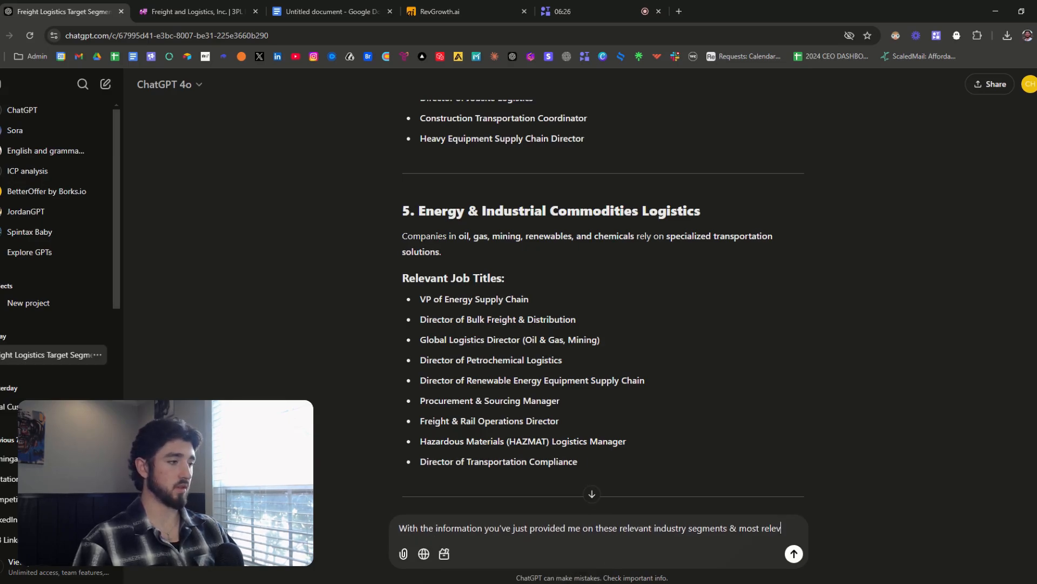
type("ant job ")
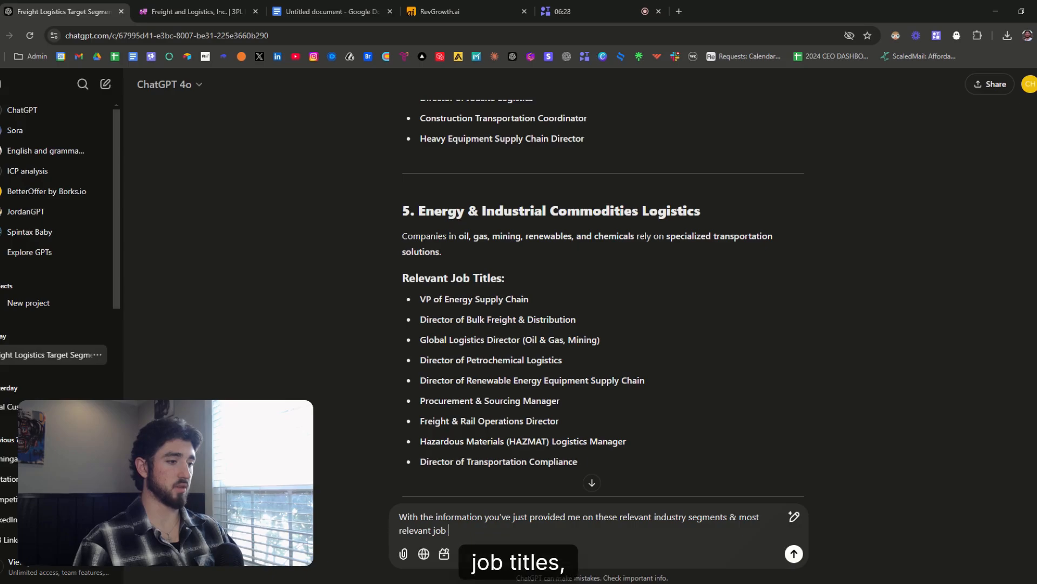
type("title p")
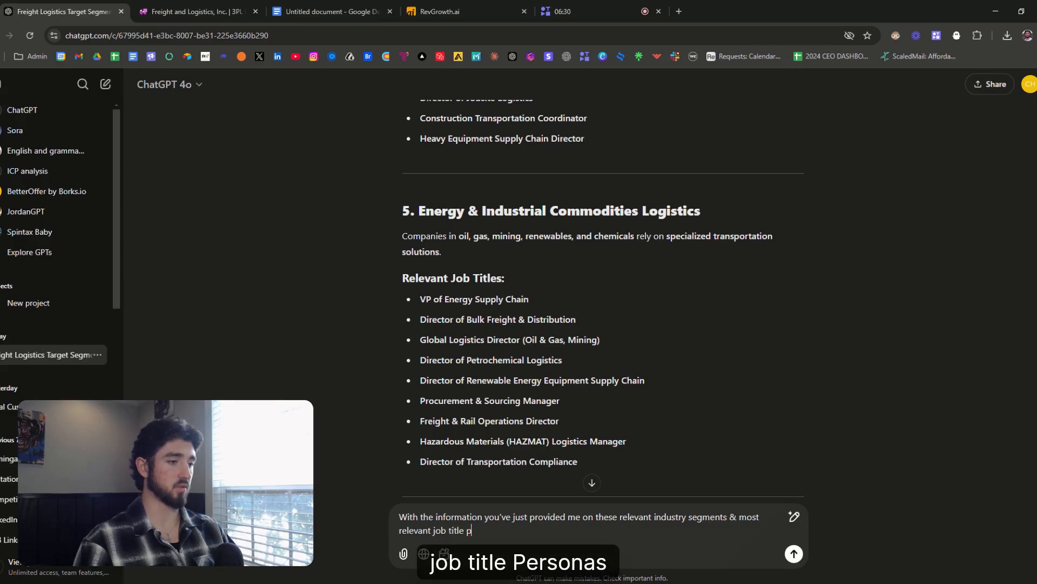
type("ersona within them,")
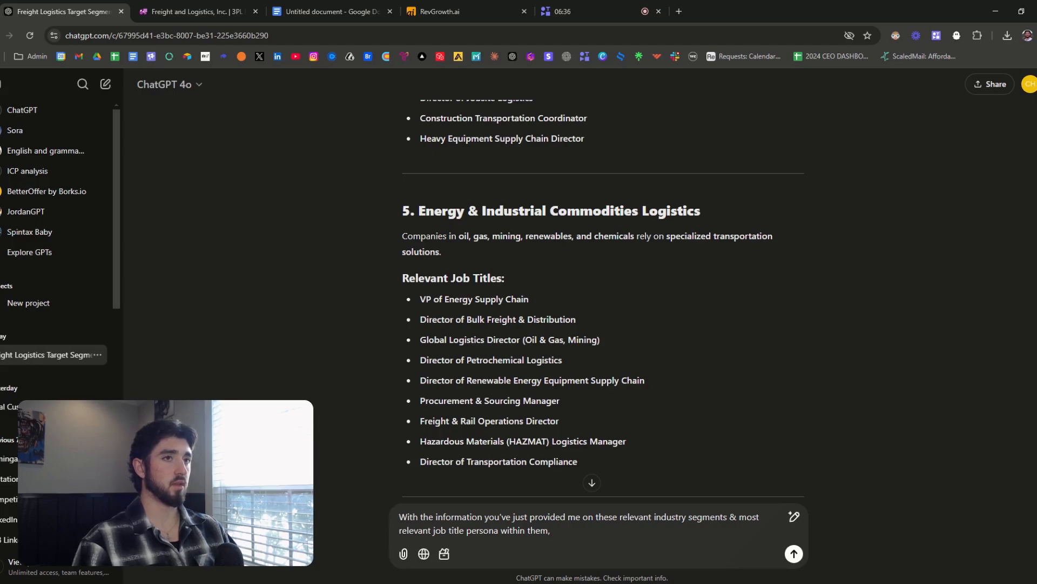
- Continue the prompt with "please list out all potential pain points and needs that are"
type("pea")
key("BackSpace")
key("BackSpace")
type("l")
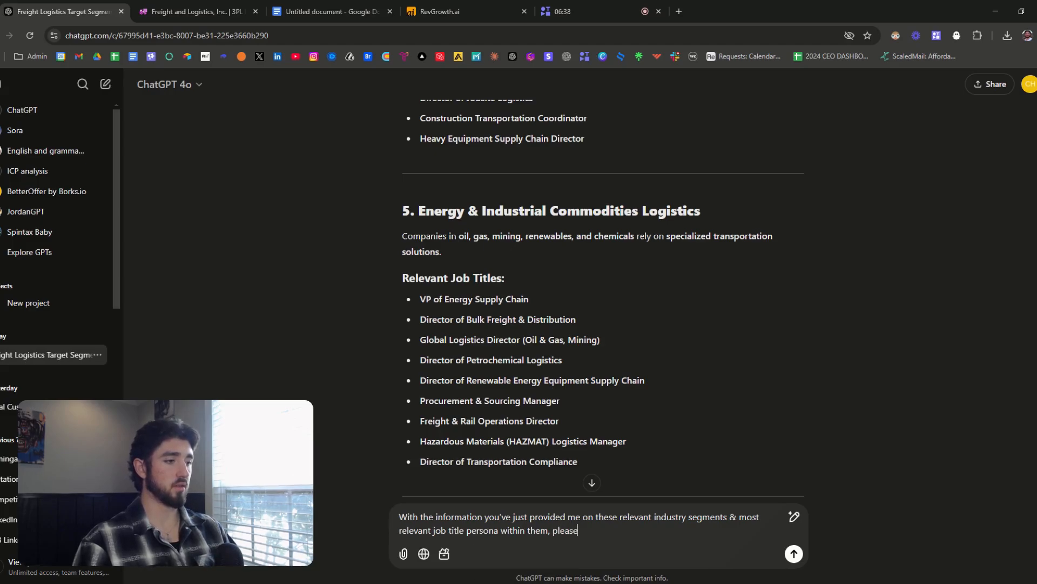
type("ease list out al")
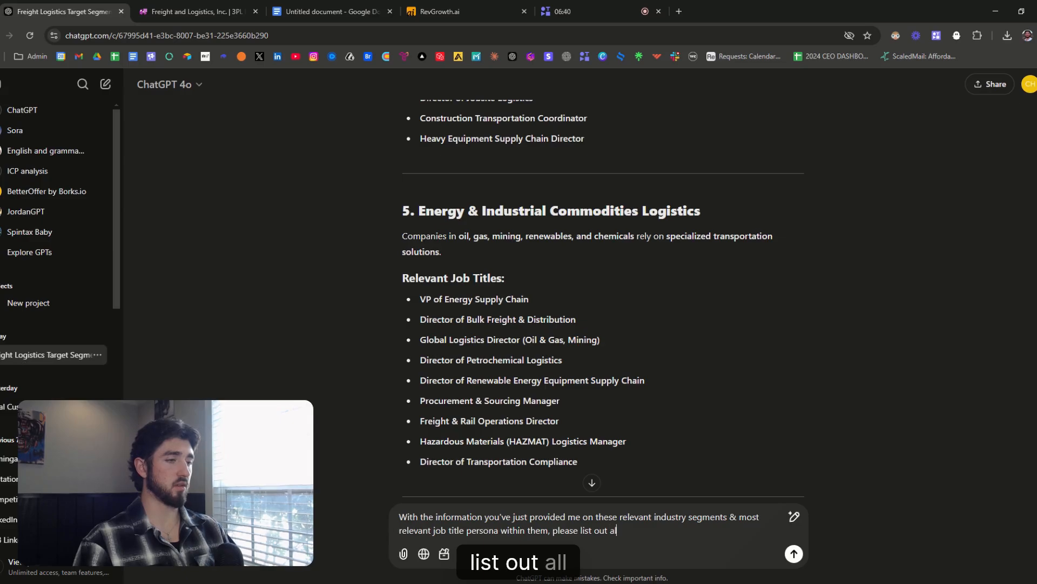
type("l po")
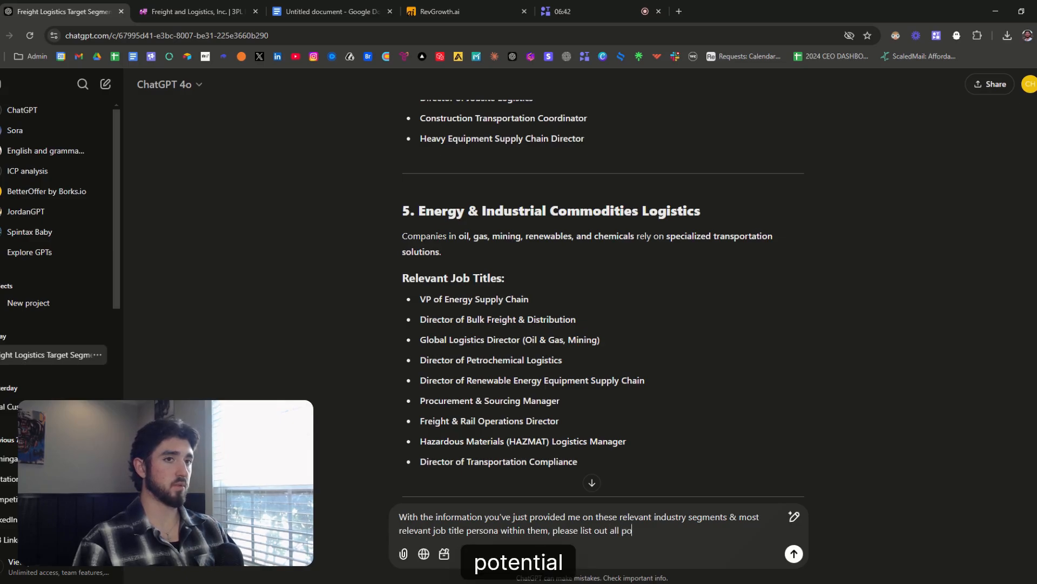
type("tential")
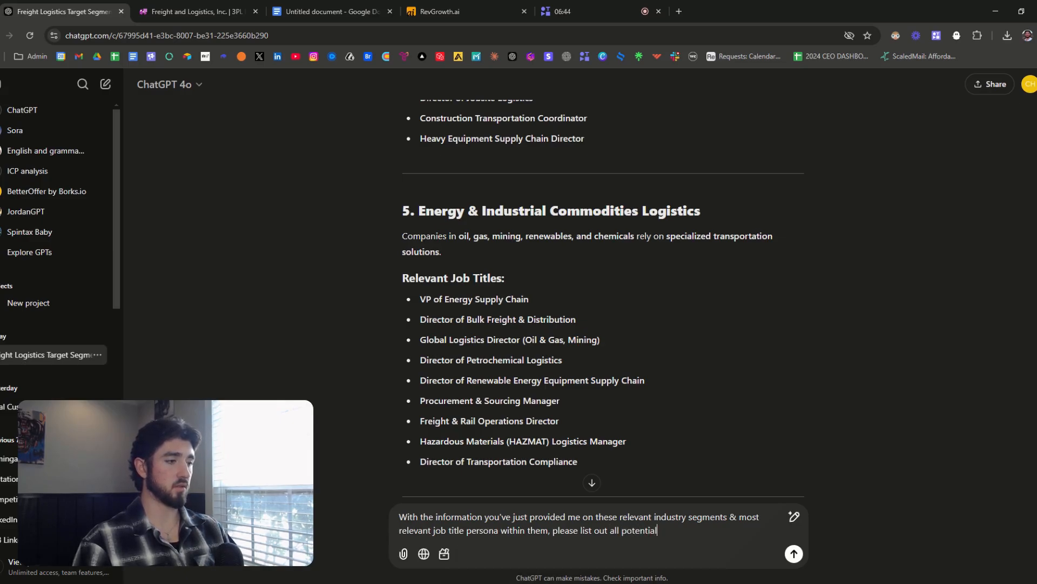
type(" pain ")
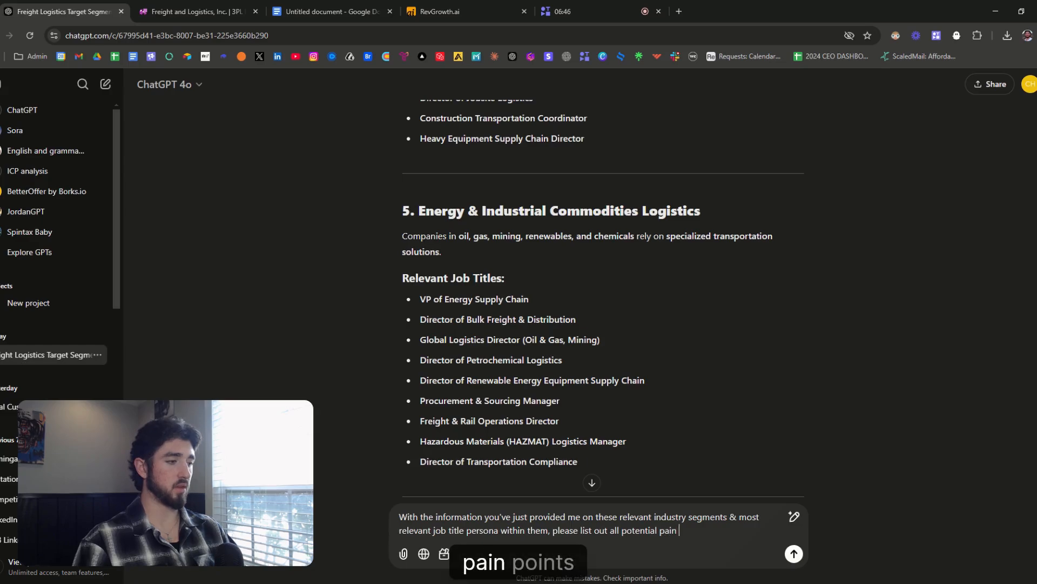
type("points and")
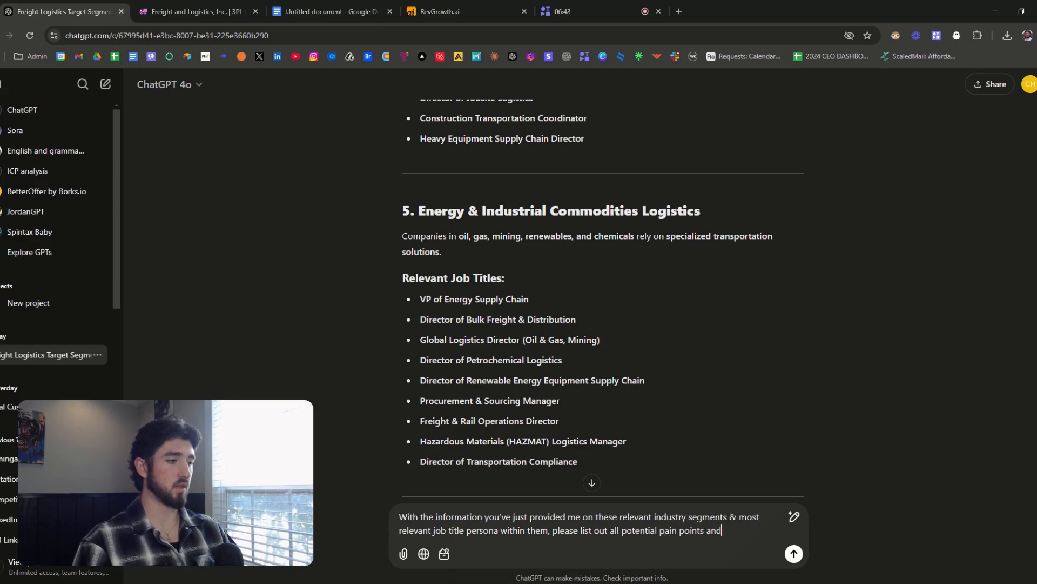
type(" needs that are")
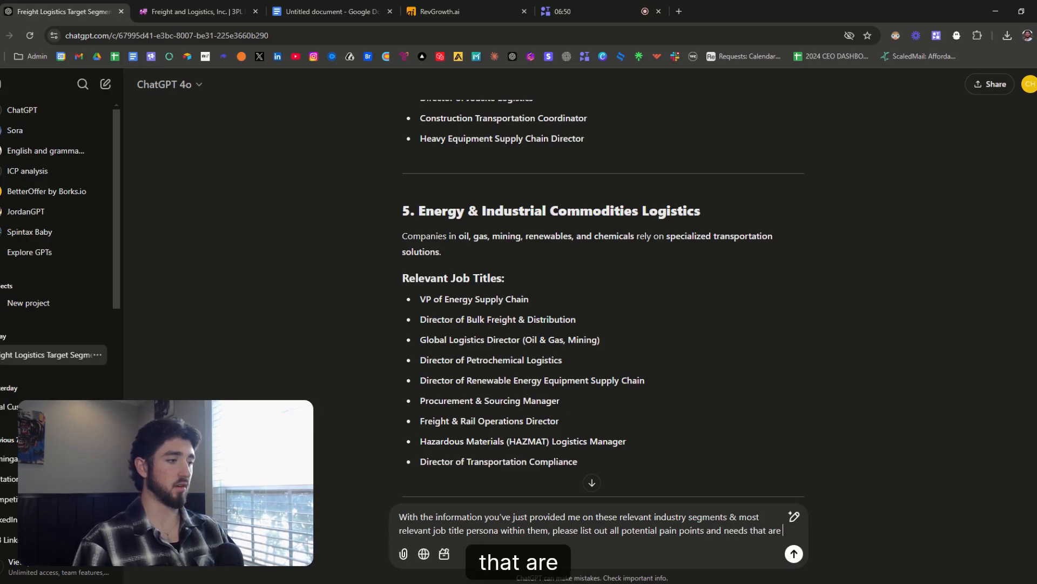
- Extend the prompt with "relevant to our service offering at freightandlogistics.com", taking the domain from the company's open website
type(" relke")
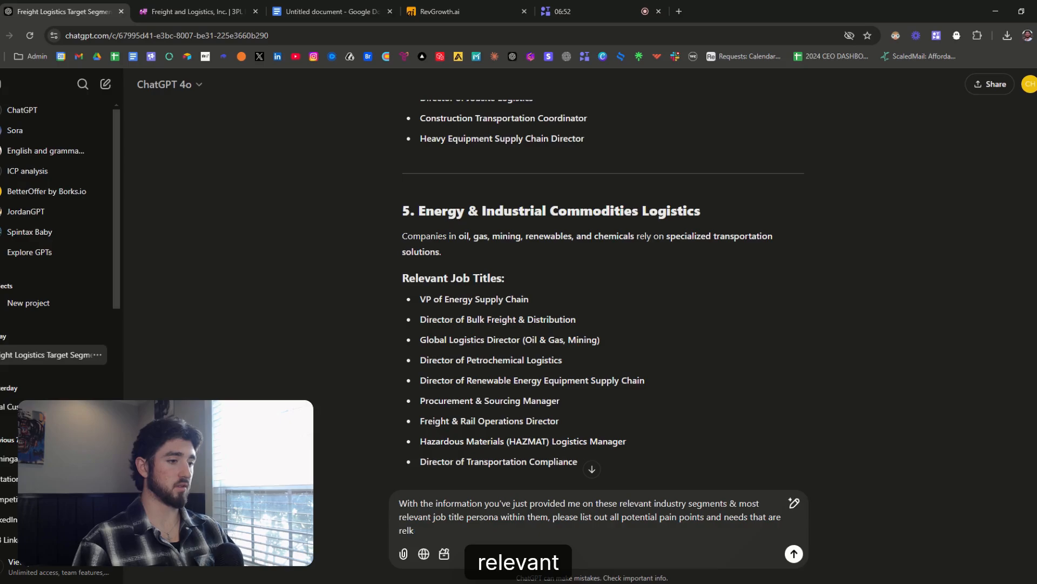
key("BackSpace")
type("evant to ")
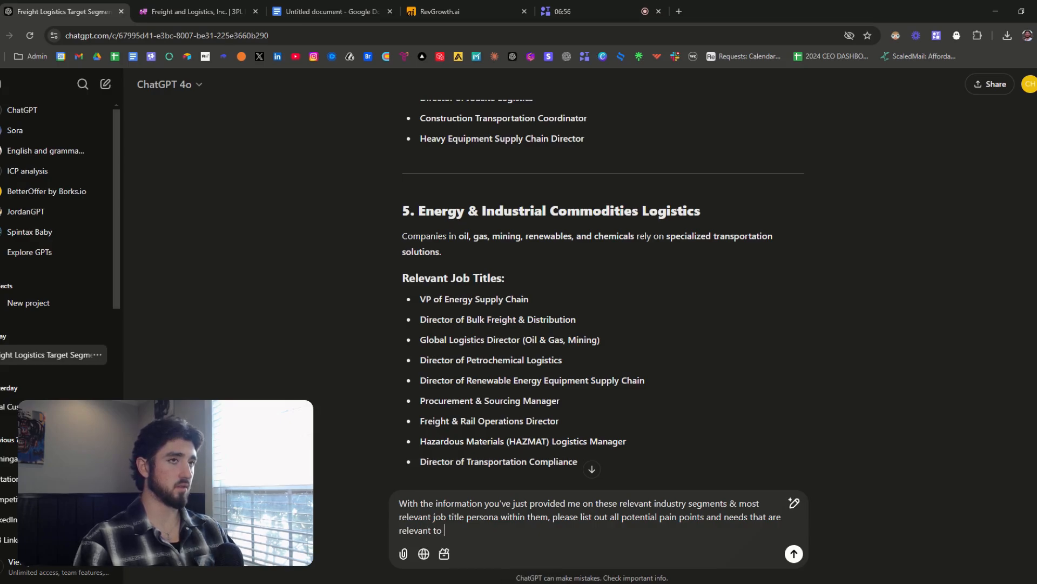
type("oyu")
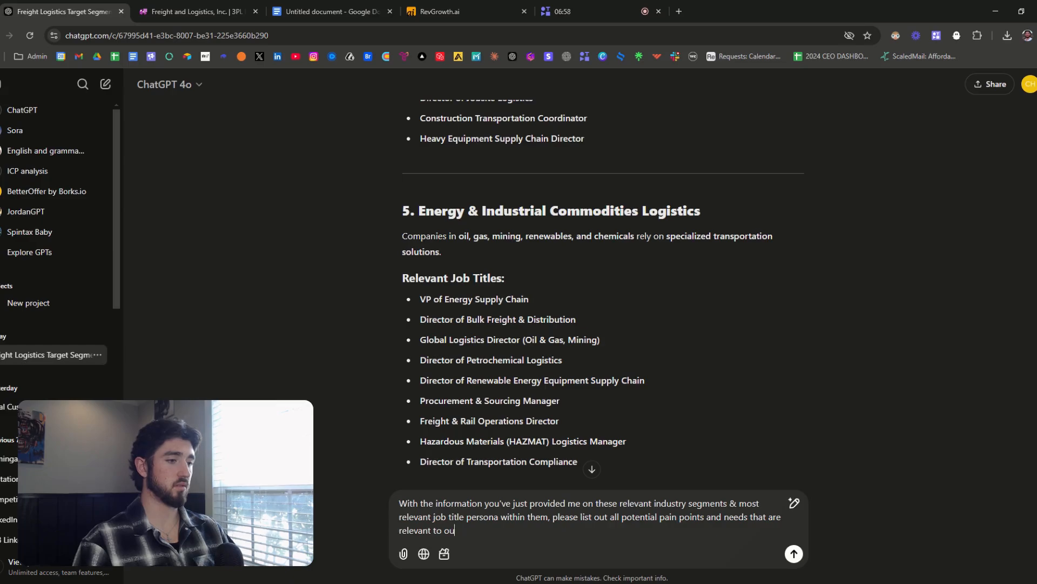
type(" service of")
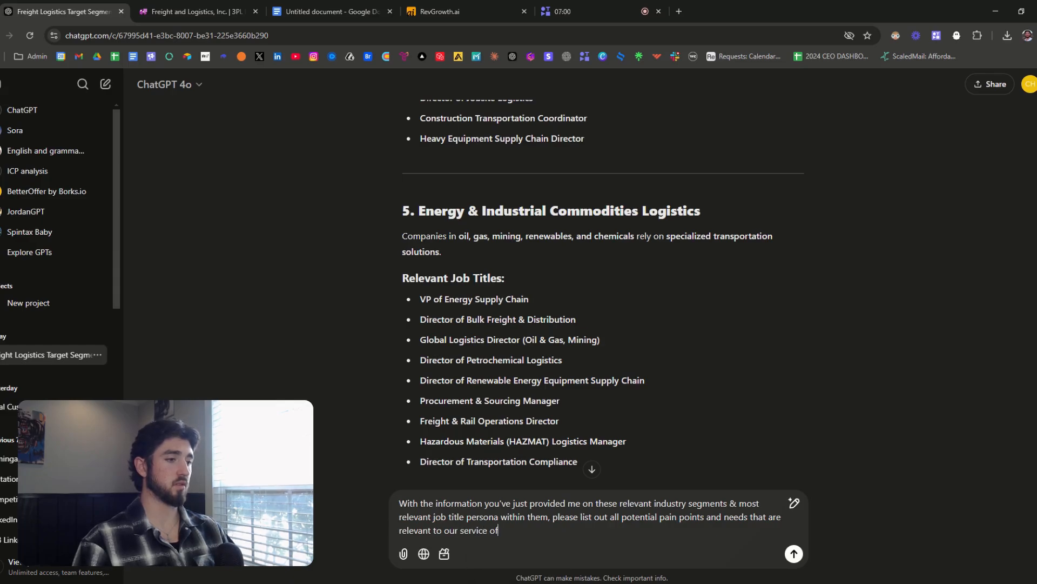
type("fering at")
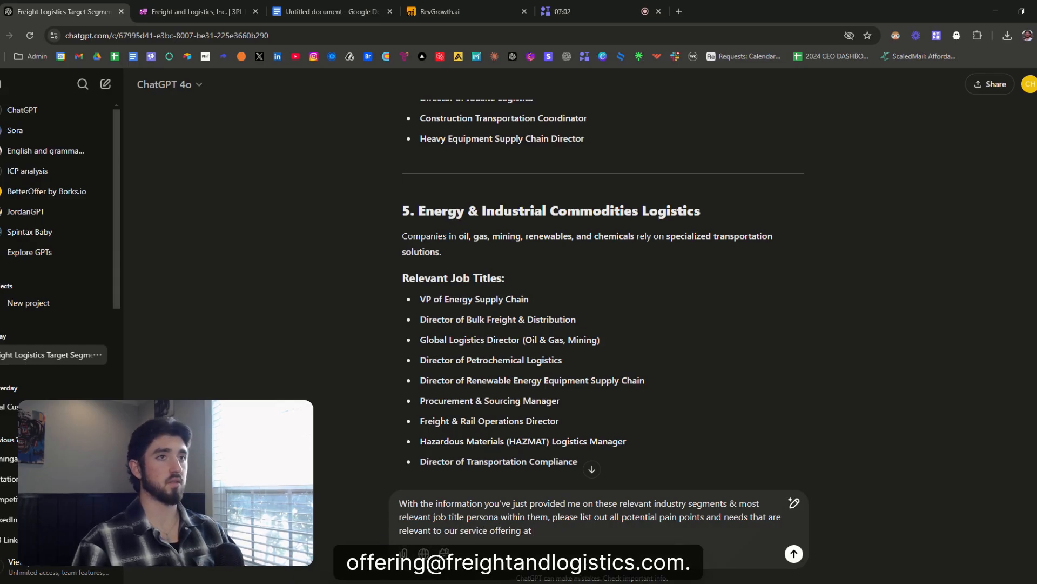
left_click(208, 11)
left_click(201, 35)
left_click_drag(197, 36, 112, 36)
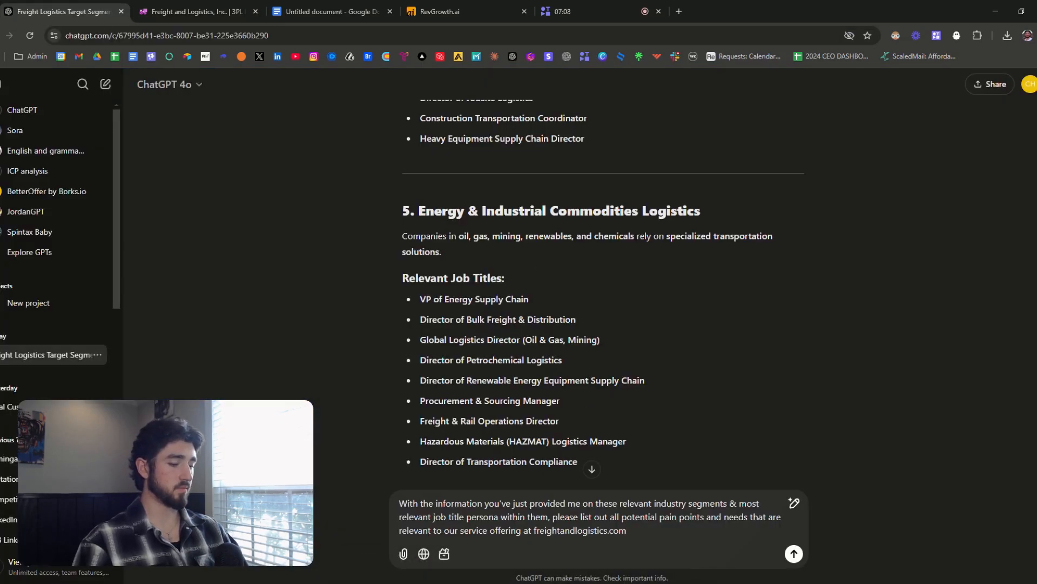
- Add a separate paragraph to the prompt reading "Make these points specific to each job title persona"
key("shift+Return")
type("Ma")
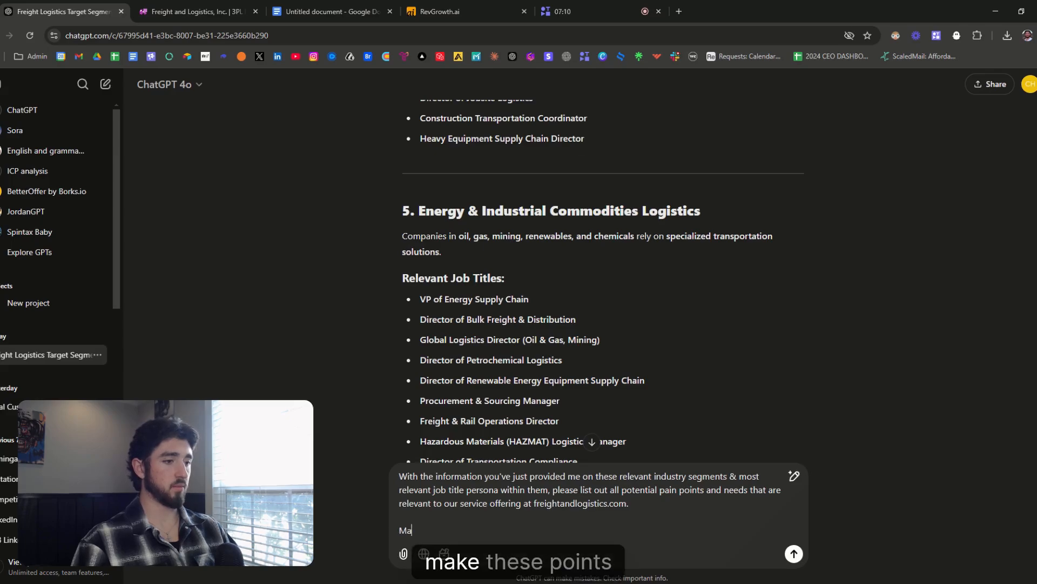
type("ke these points ")
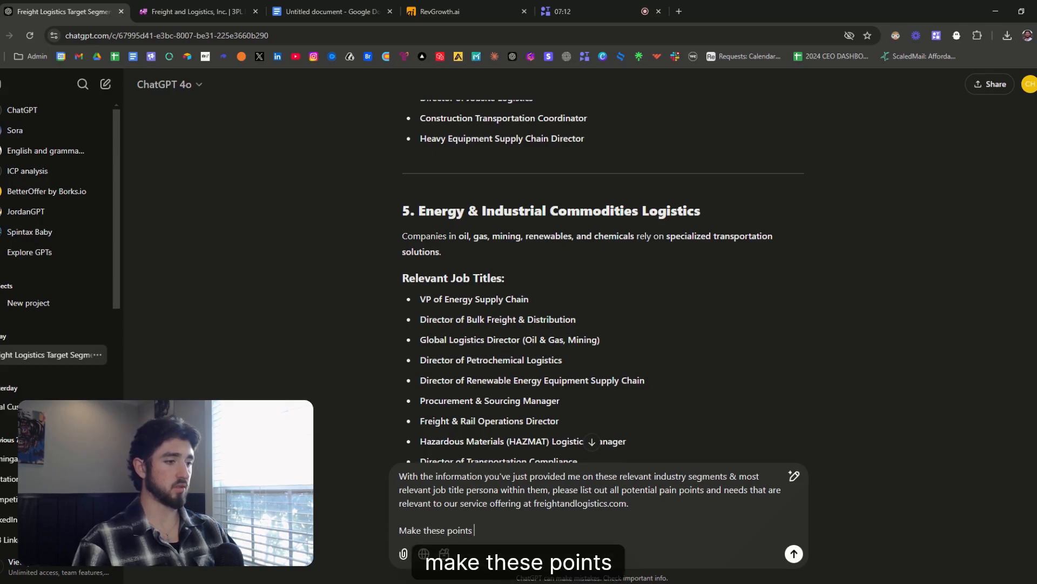
type("spe")
key("BackSpace")
type("pec")
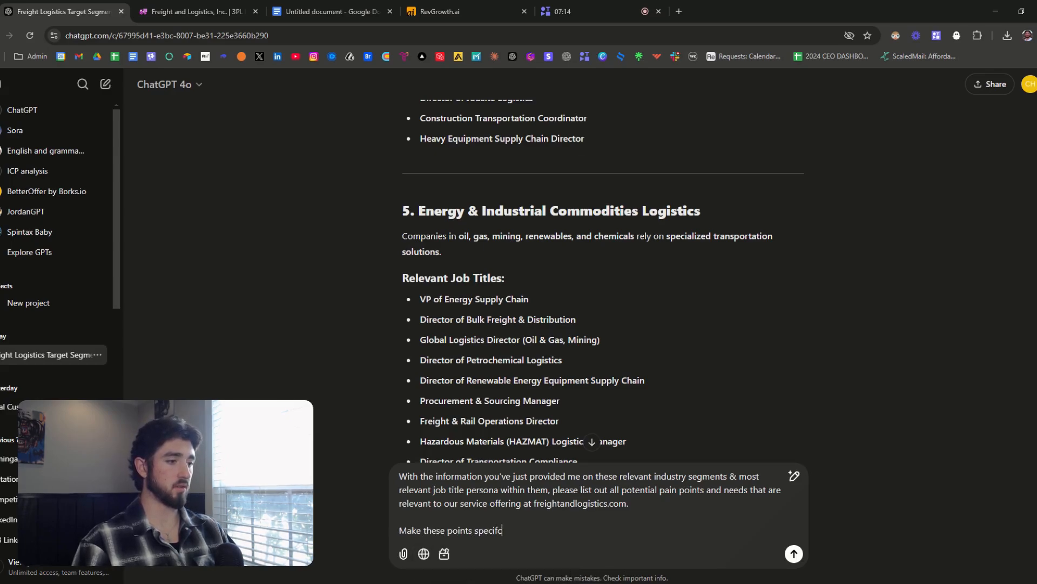
type("ific to each job tit")
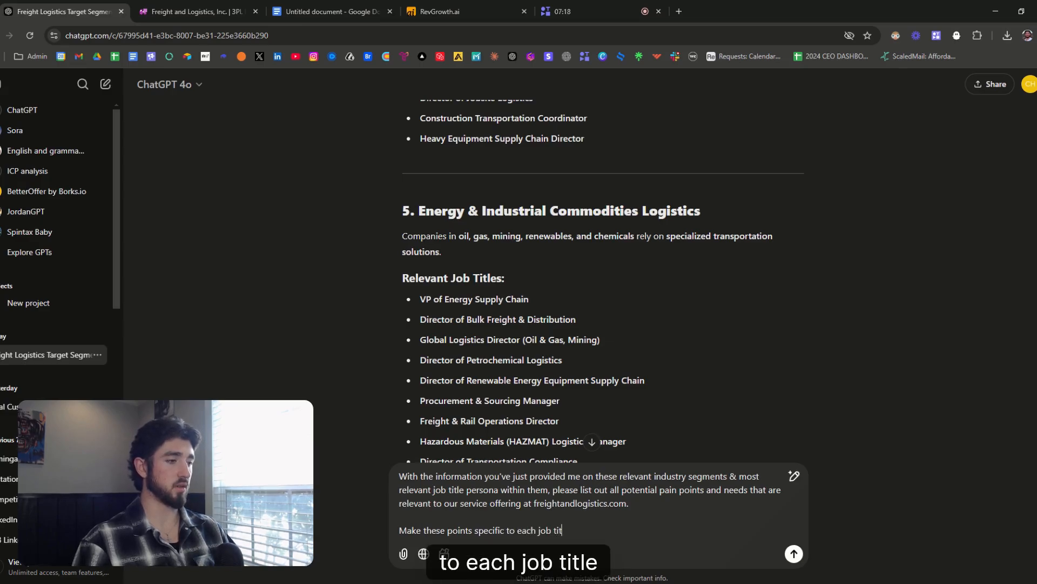
type("le persona")
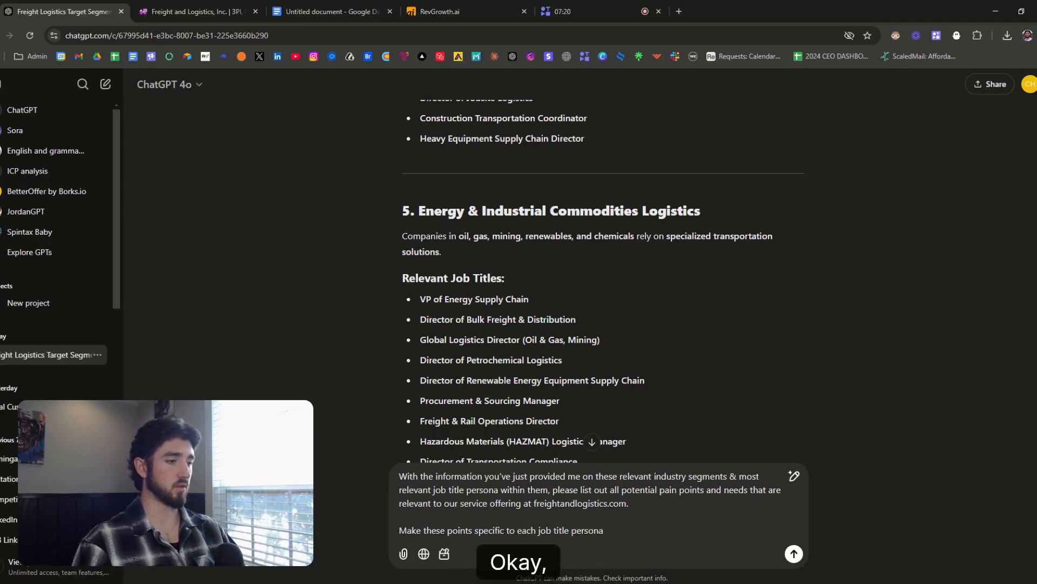
- Check the prompt's pain-point wording against the segment heading and job titles under Energy & Industrial Commodities Logistics
scroll(603, 270, "down", 1)
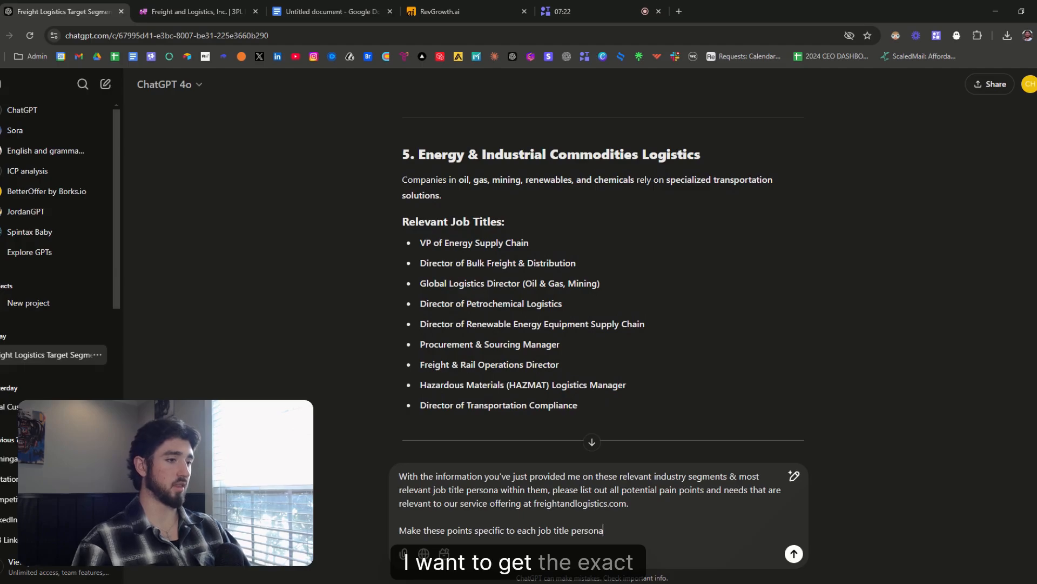
left_click_drag(631, 490, 692, 490)
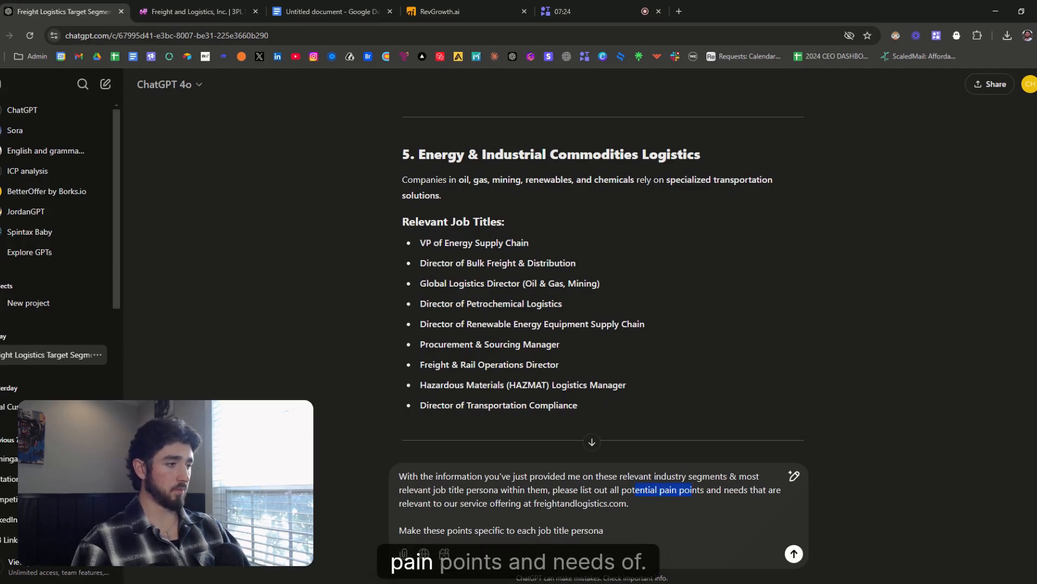
left_click(716, 490)
left_click_drag(420, 243, 480, 243)
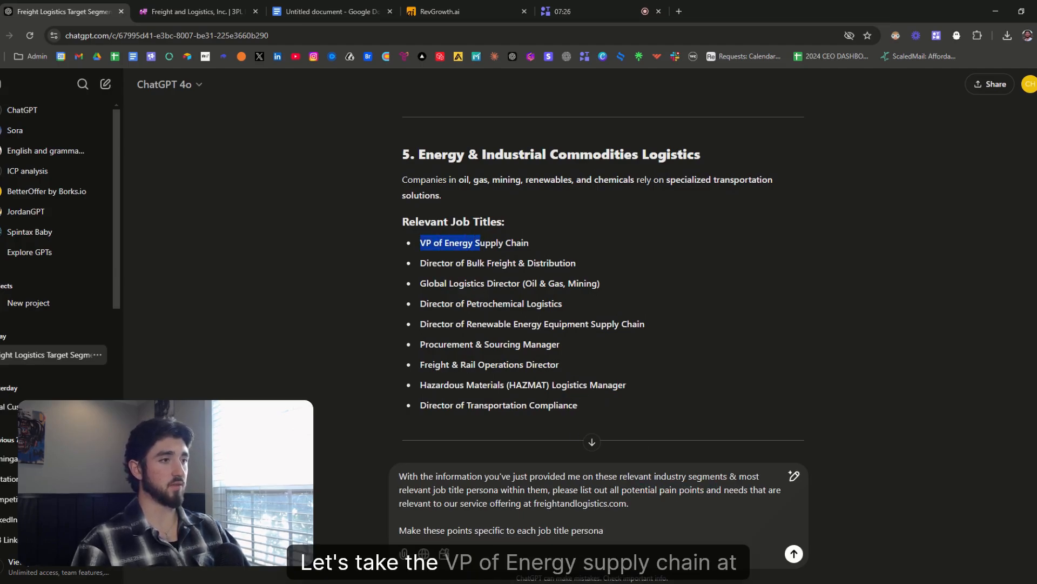
left_click(528, 247)
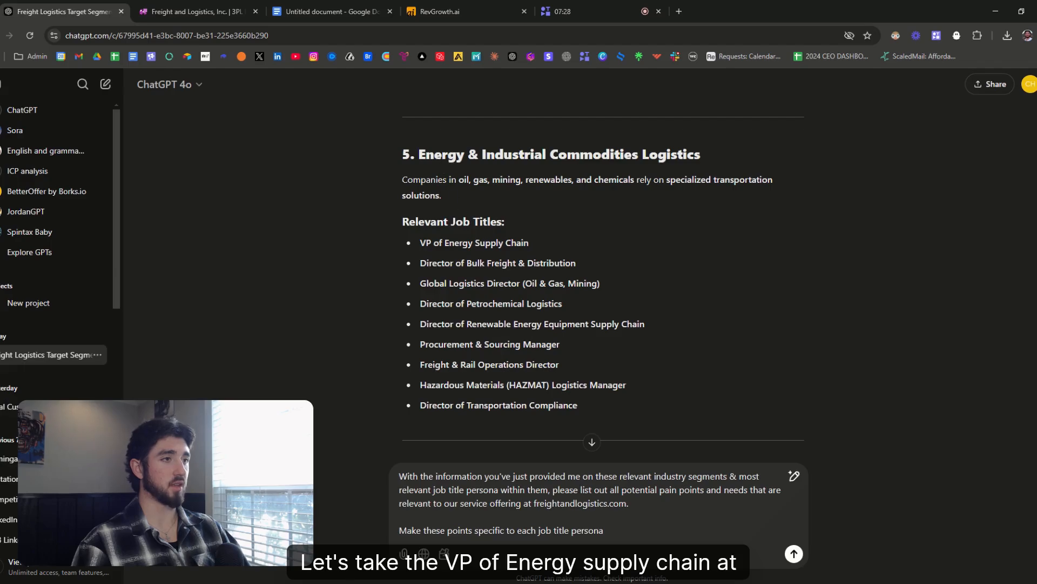
left_click_drag(425, 155, 579, 155)
left_click(581, 157)
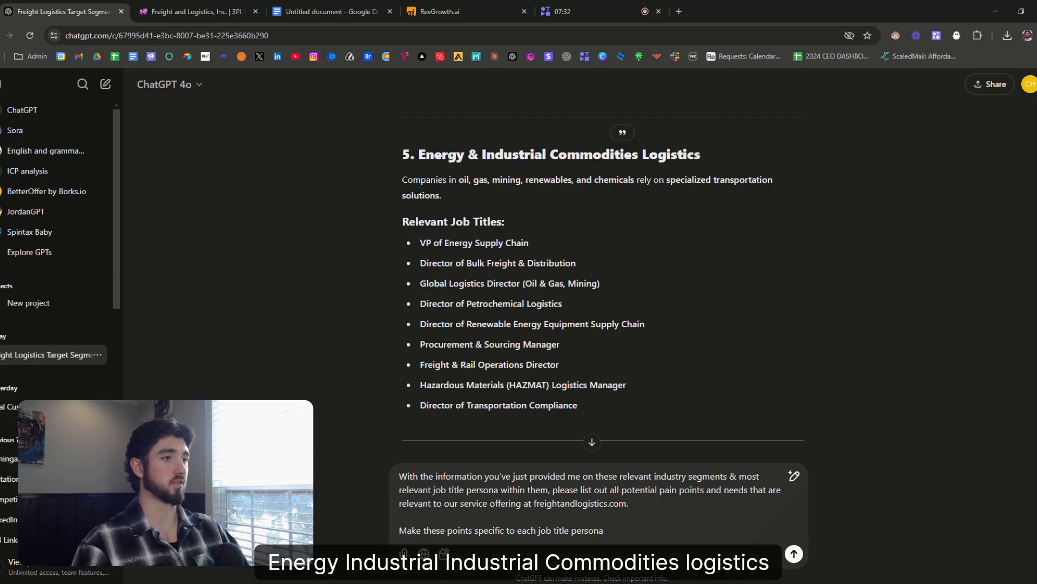
left_click_drag(533, 242, 505, 242)
left_click(435, 258)
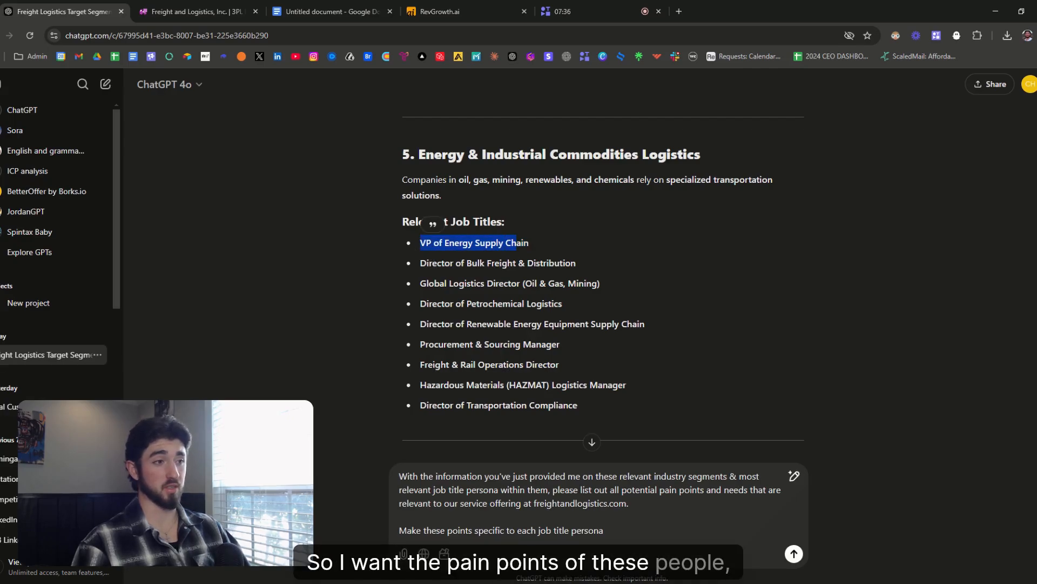
left_click(517, 244)
left_click_drag(410, 155, 580, 191)
left_click(579, 191)
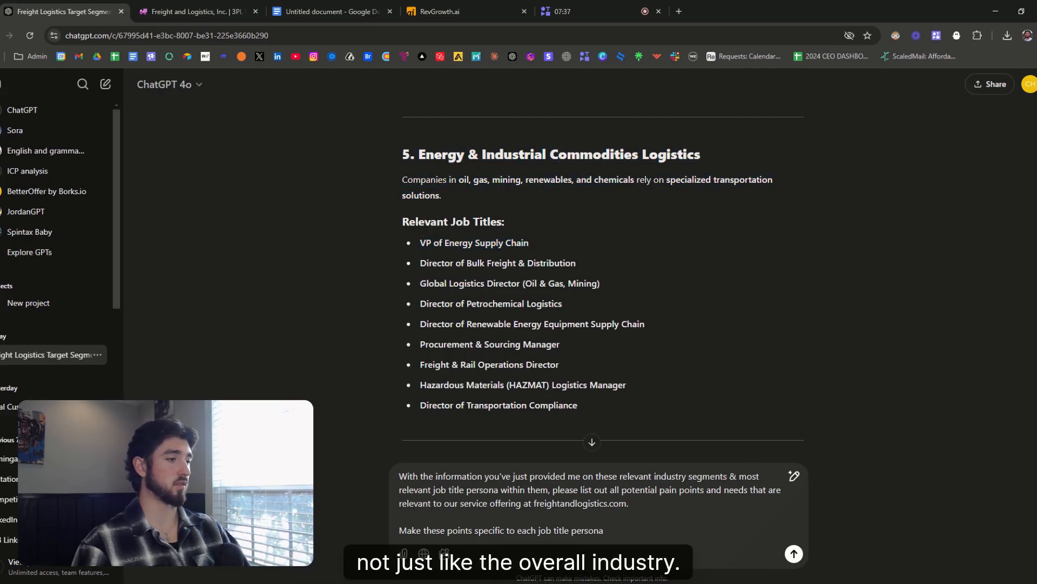
- Submit the follow-up prompt about pain points and needs for each job title persona
left_click(798, 559)
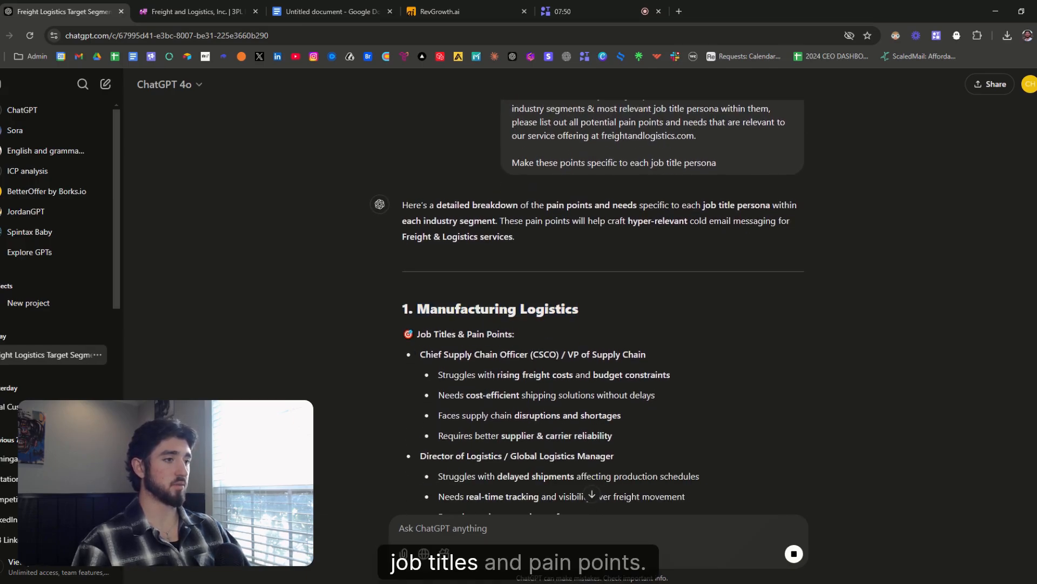
- Examine the job titles and pain points under Manufacturing Logistics in the new response, focusing on the Chief Supply Chain Officer / VP of Supply Chain
scroll(443, 331, "down", 1)
left_click_drag(421, 298, 527, 299)
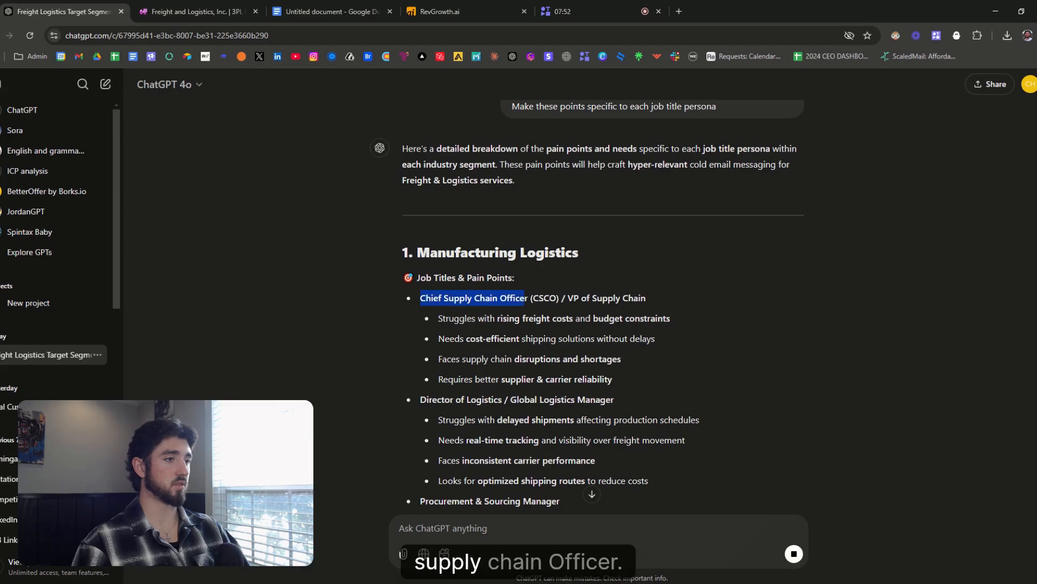
left_click(514, 308)
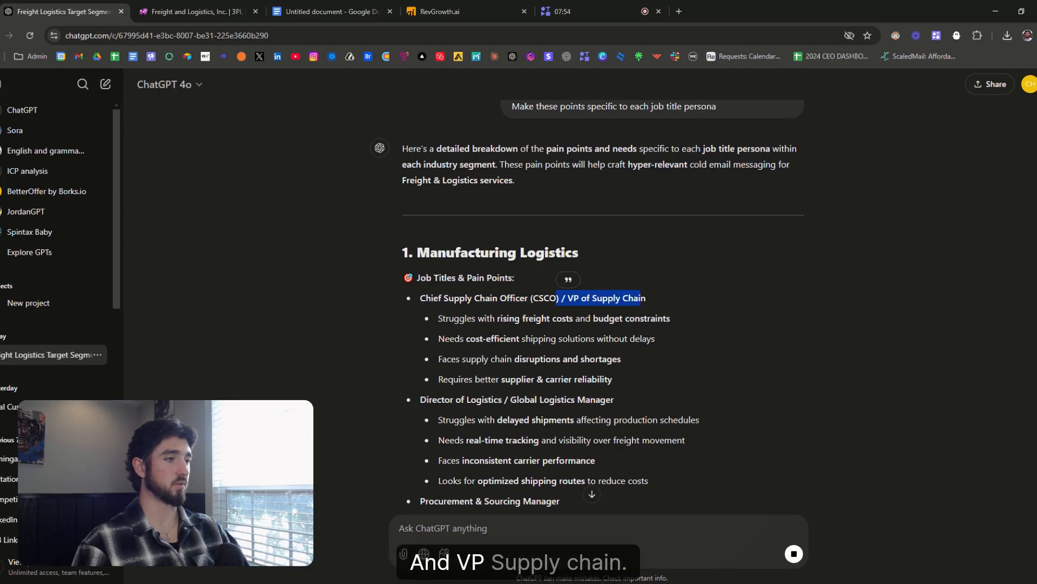
left_click_drag(648, 302, 401, 306)
left_click(419, 308)
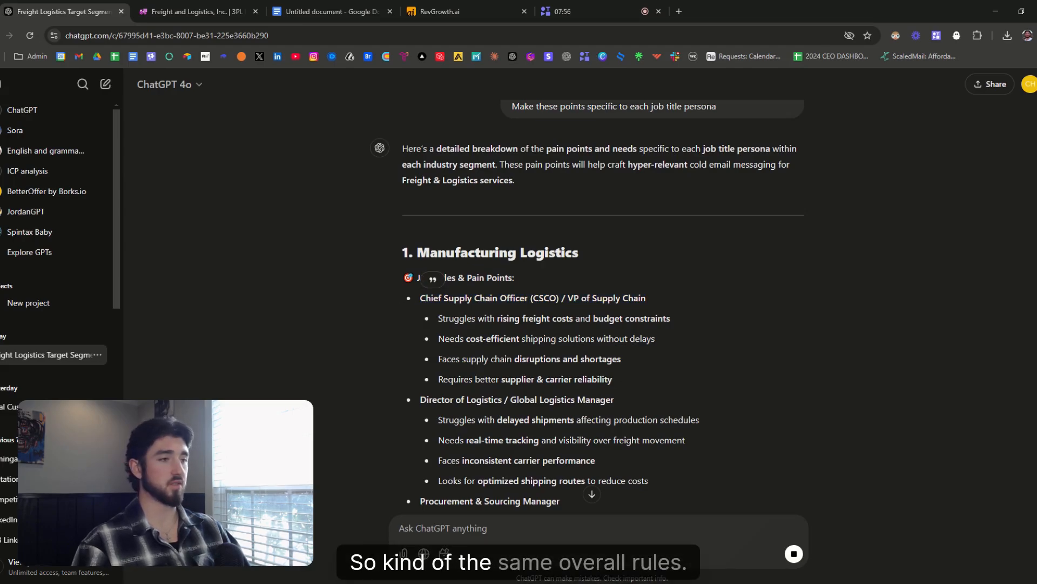
left_click_drag(439, 319, 647, 318)
left_click(449, 299)
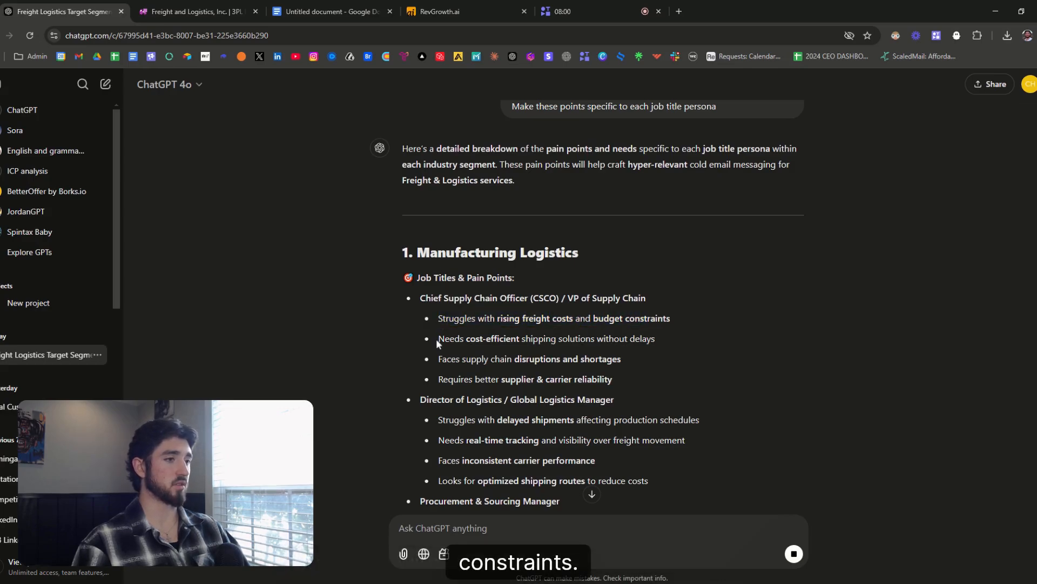
left_click_drag(439, 339, 630, 339)
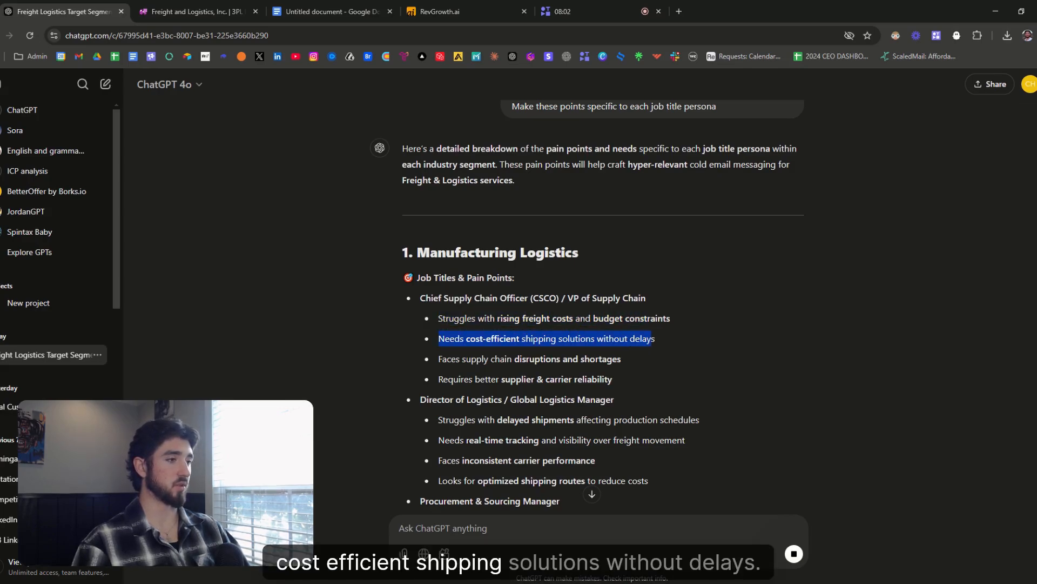
left_click(652, 340)
left_click_drag(439, 359, 620, 359)
left_click(621, 359)
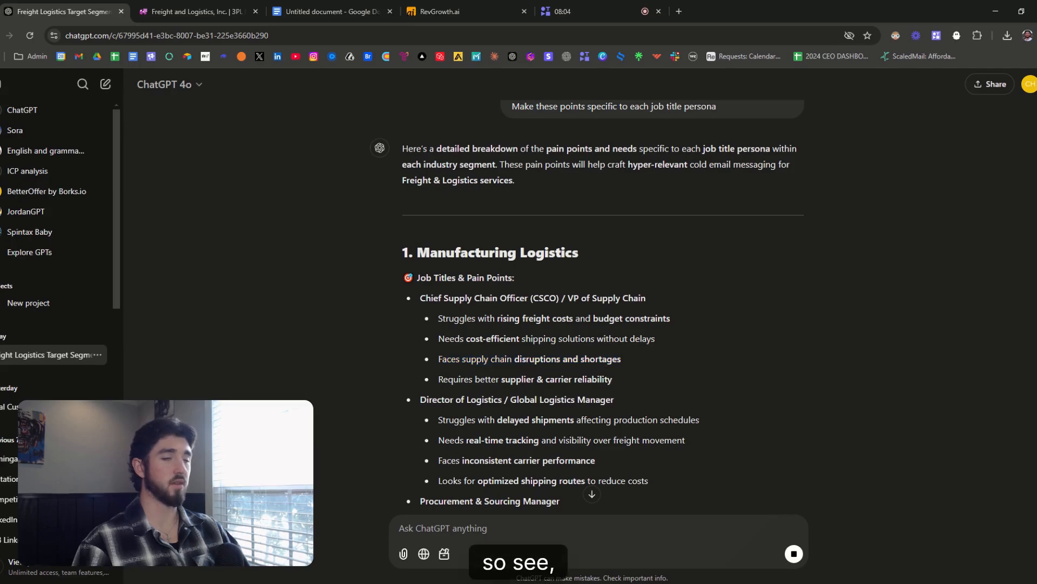
scroll(526, 327, "down", 1)
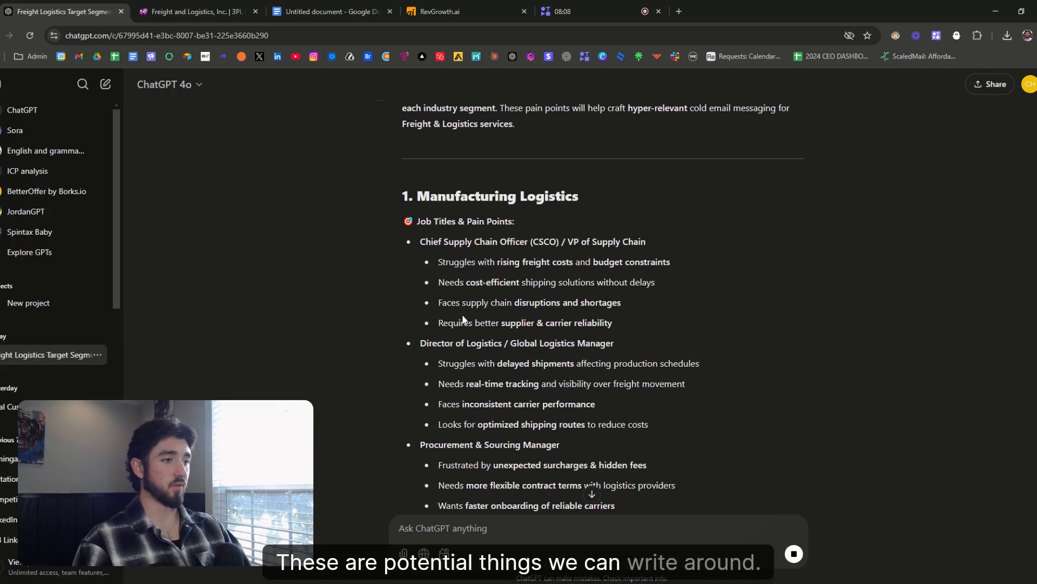
scroll(482, 365, "down", 3)
scroll(482, 365, "up", 4)
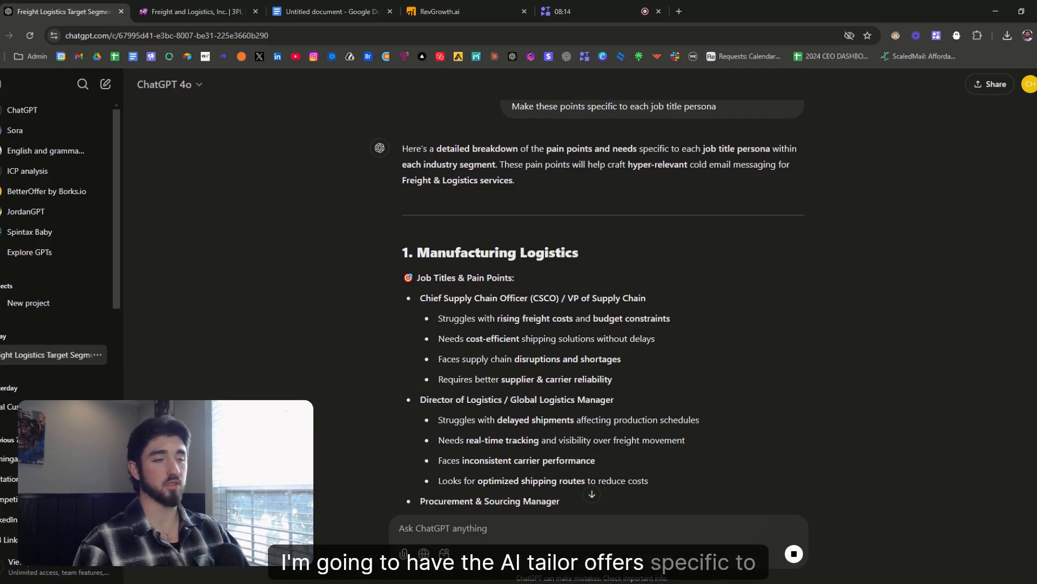
left_click_drag(438, 318, 627, 338)
left_click(623, 331)
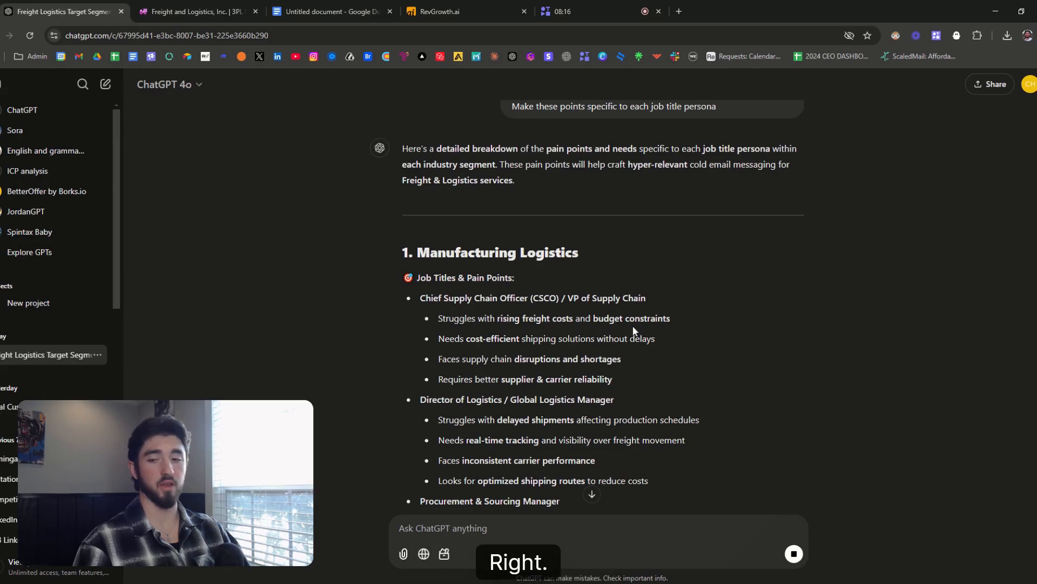
- Examine the VP of Logistics & Fulfillment's same-day / 2-day delivery challenge under Retail & E-Commerce Logistics
scroll(622, 331, "down", 14)
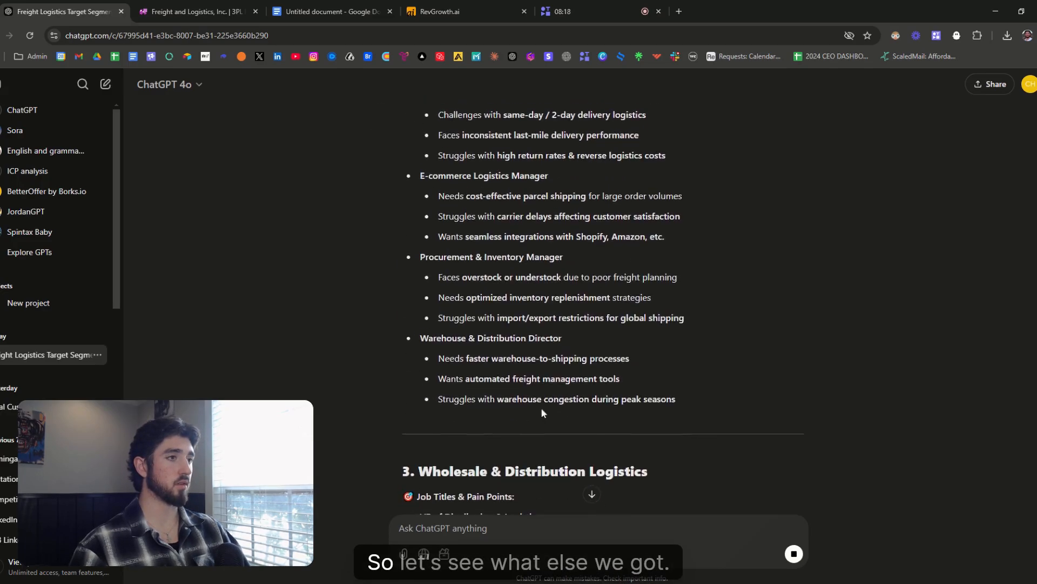
scroll(541, 412, "up", 2)
scroll(542, 413, "up", 1)
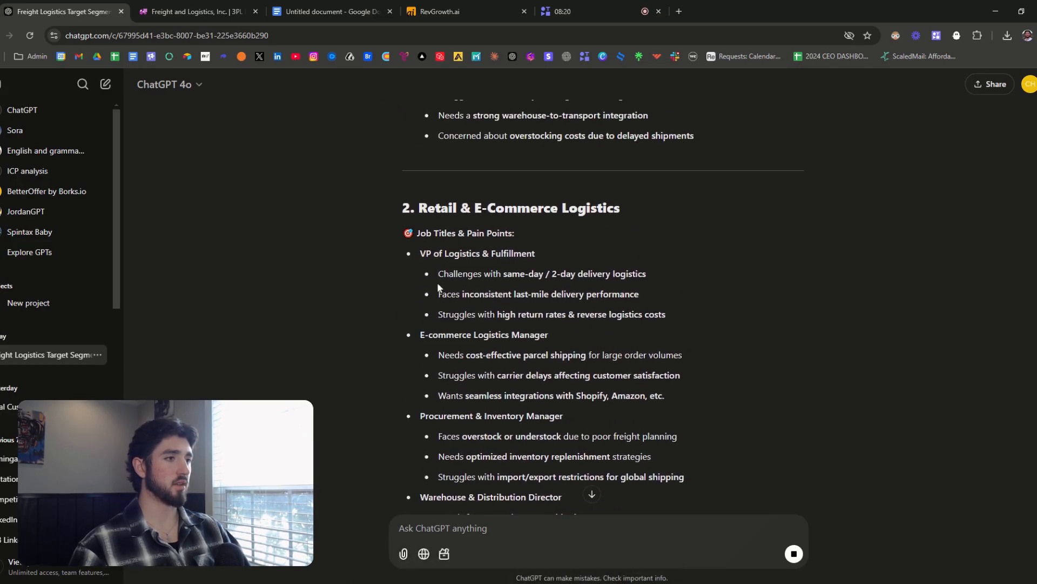
mouse_move(438, 274)
left_mouse_down()
mouse_move(646, 275)
mouse_move(458, 275)
left_mouse_up()
left_click(648, 274)
left_click(454, 274)
left_click(560, 274)
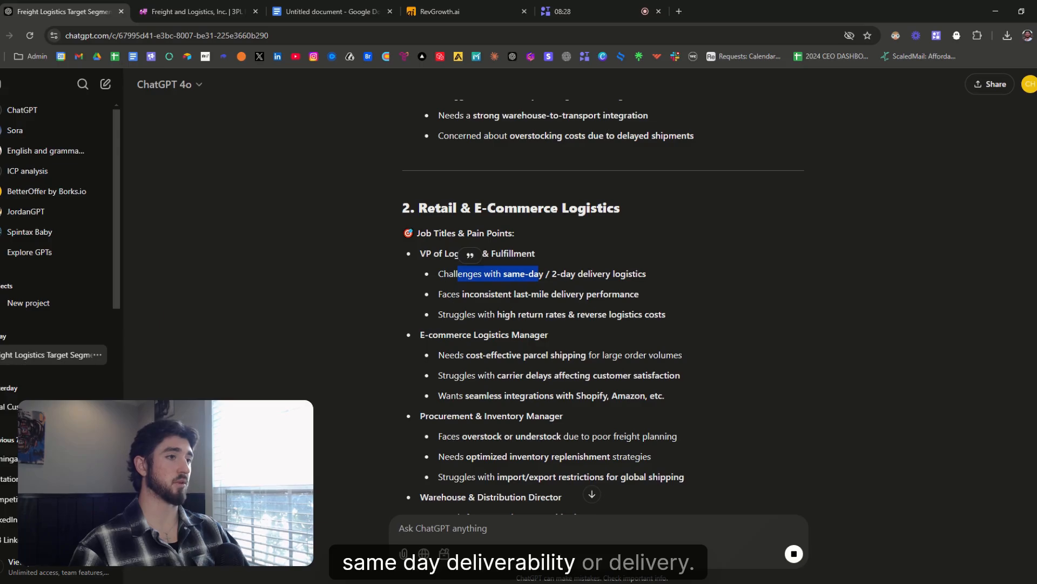
left_click(458, 274)
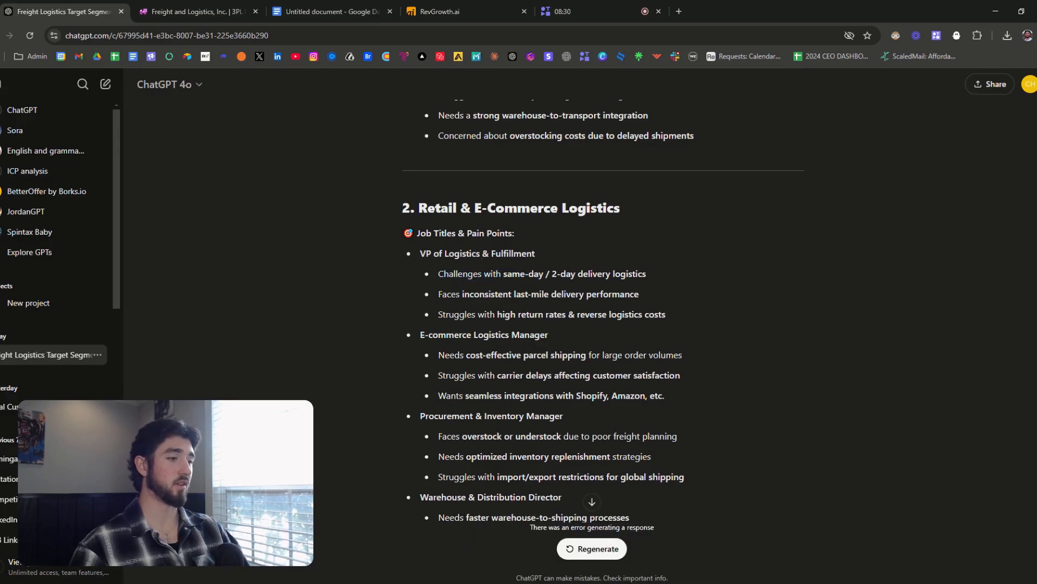
- Check the end of the response, including the Final Takeaways and the error notice beneath them
scroll(602, 303, "down", 10)
scroll(586, 502, "down", 20)
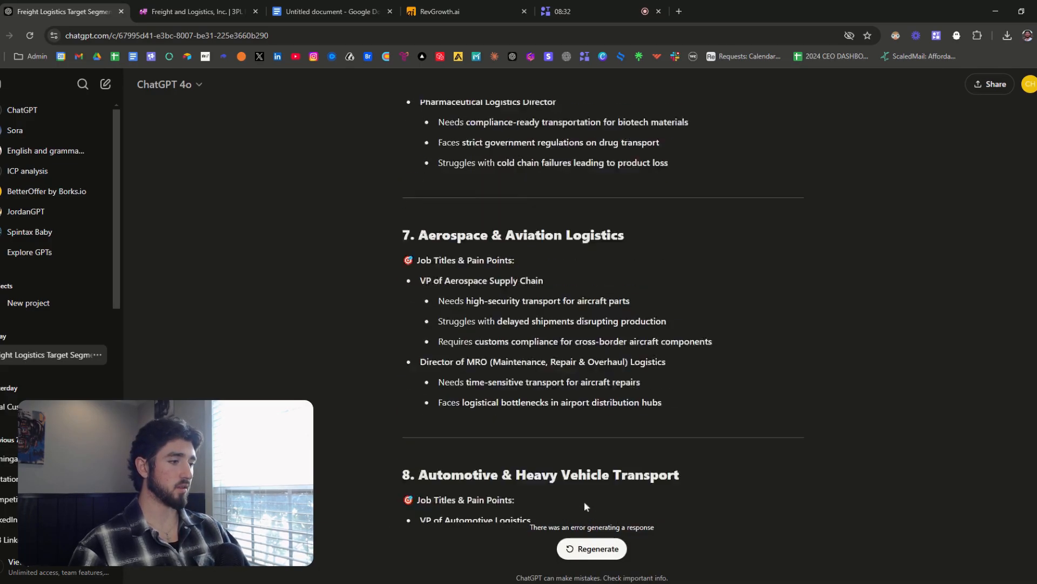
left_click_drag(506, 426, 571, 443)
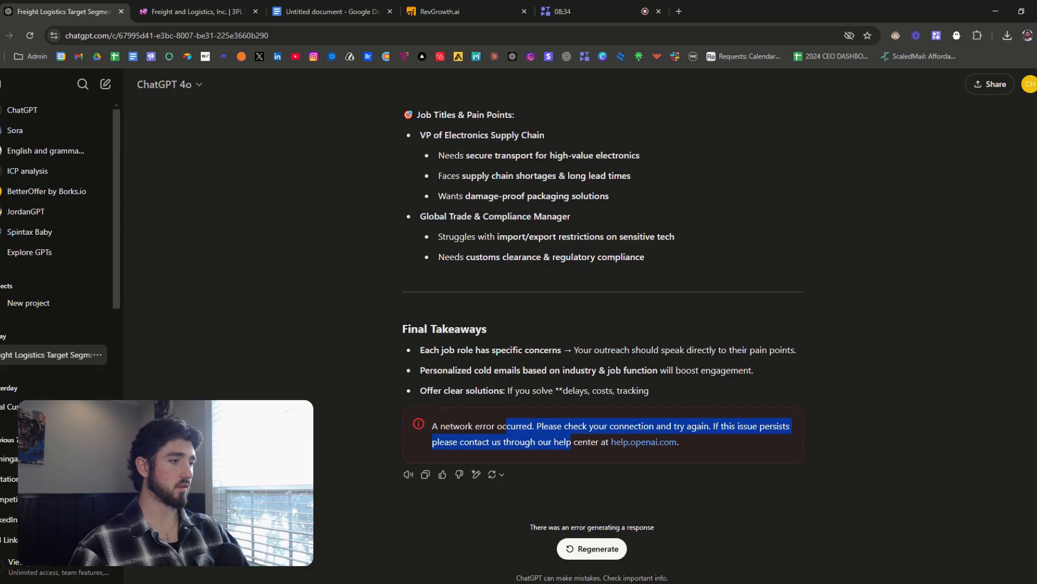
left_click(571, 444)
scroll(556, 465, "up", 2)
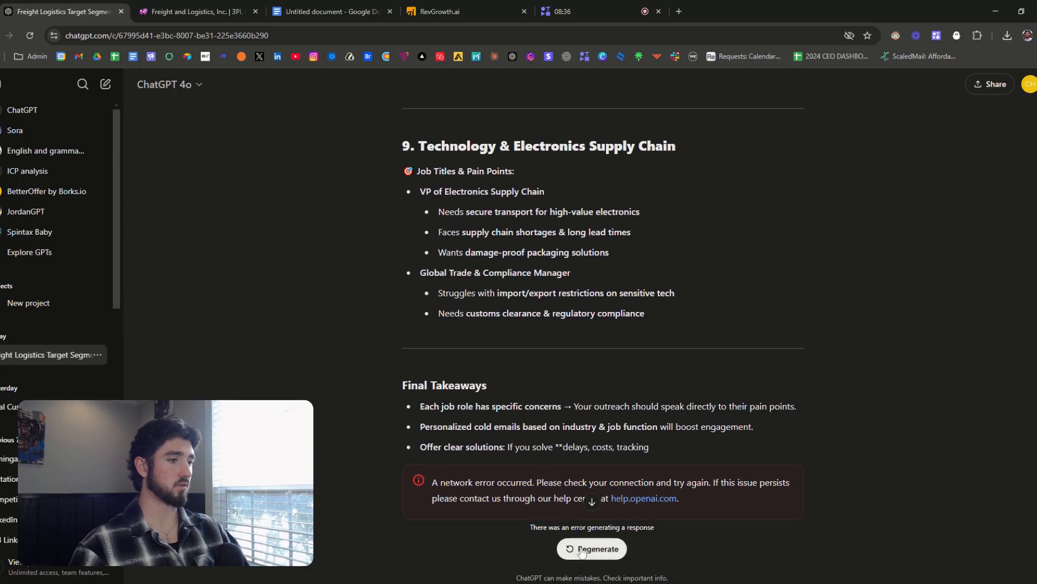
scroll(559, 431, "down", 2)
- Read back through the segments to the VP of Logistics & Fulfillment's same-day delivery and last-mile performance pain points
scroll(575, 387, "up", 15)
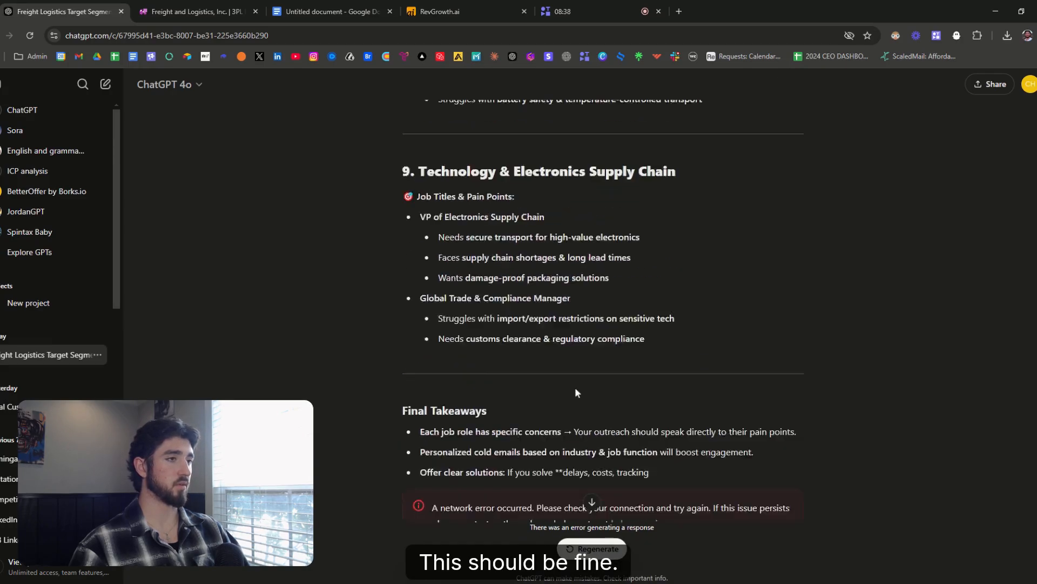
scroll(573, 380, "up", 15)
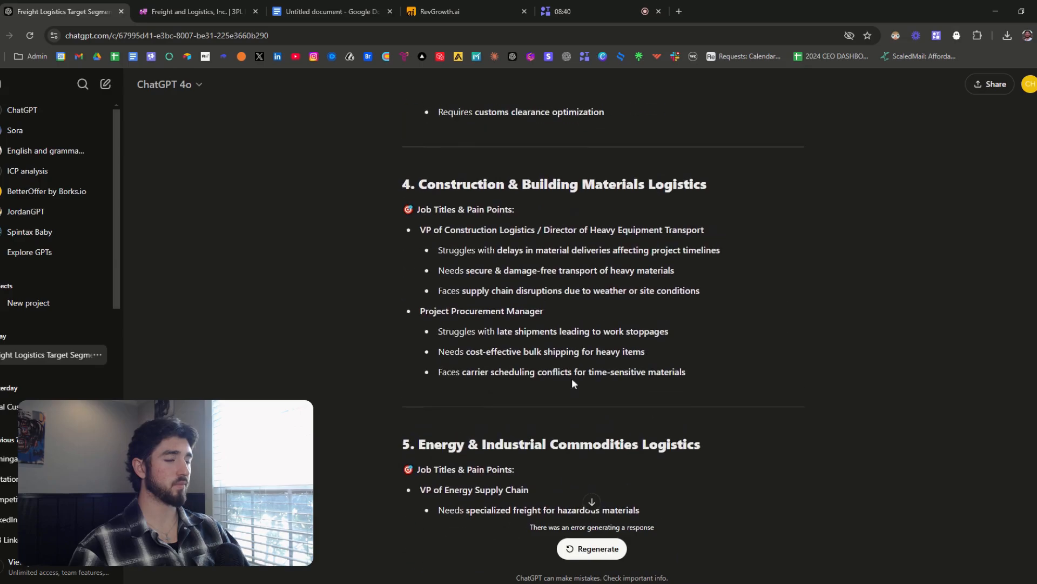
scroll(571, 377, "up", 7)
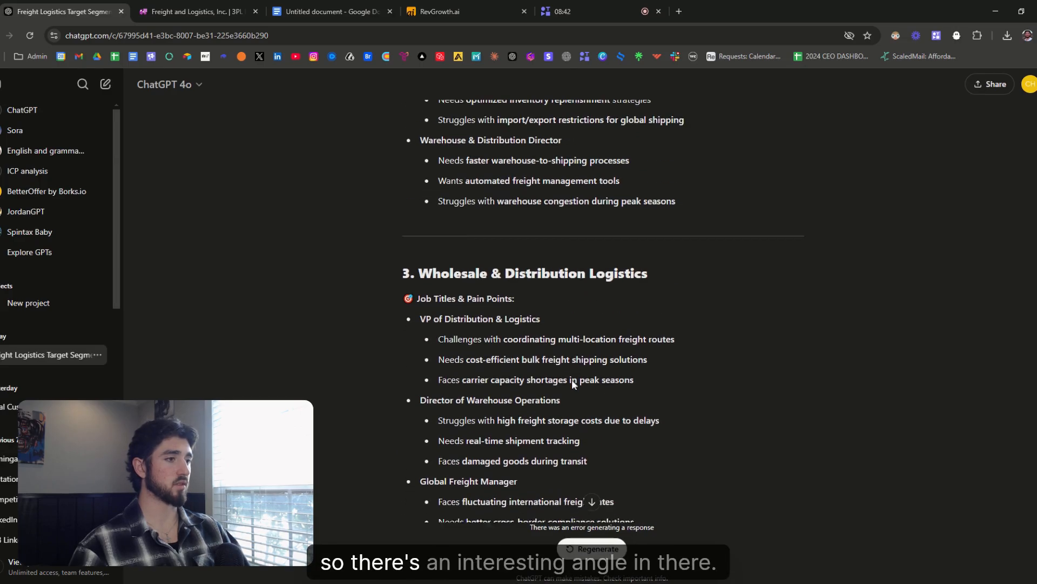
scroll(572, 324, "up", 2)
left_click_drag(458, 275, 657, 281)
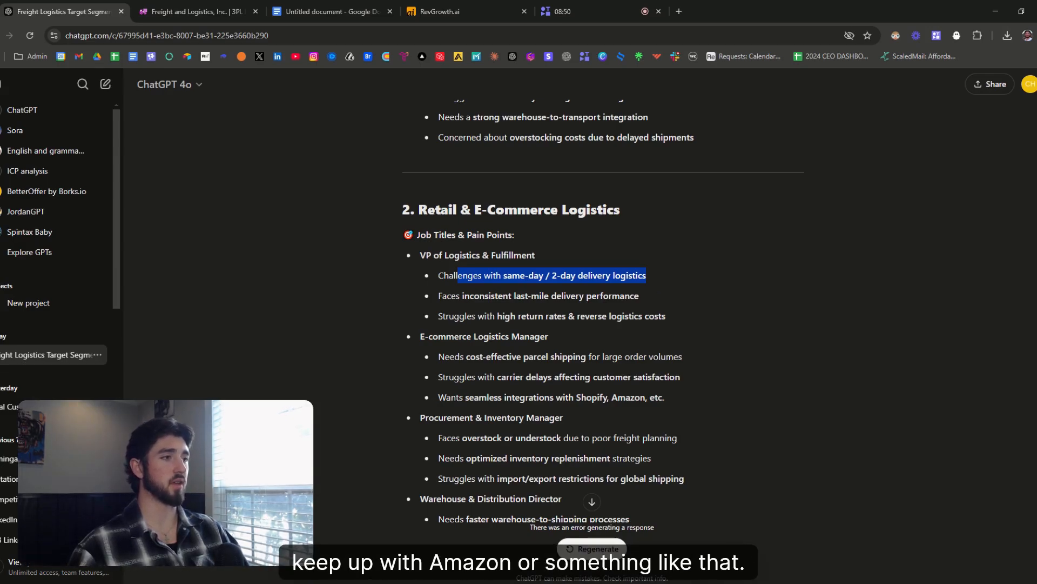
left_click_drag(438, 296, 656, 300)
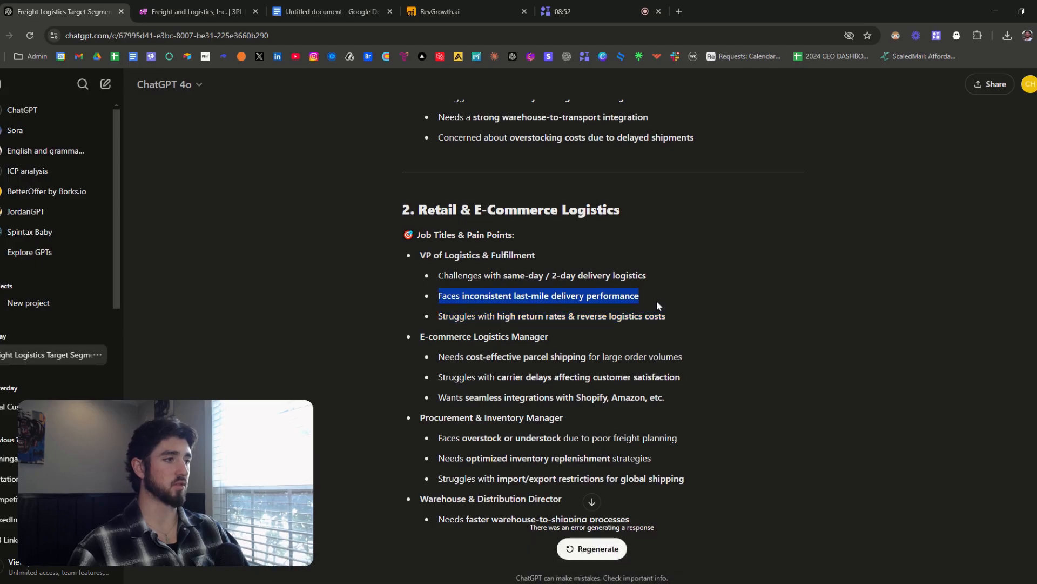
left_click(657, 300)
- Examine the Warehouse & Inventory Manager's pain points under Manufacturing Logistics, focusing on the need for strong warehouse-to-transport integration
scroll(627, 336, "up", 4)
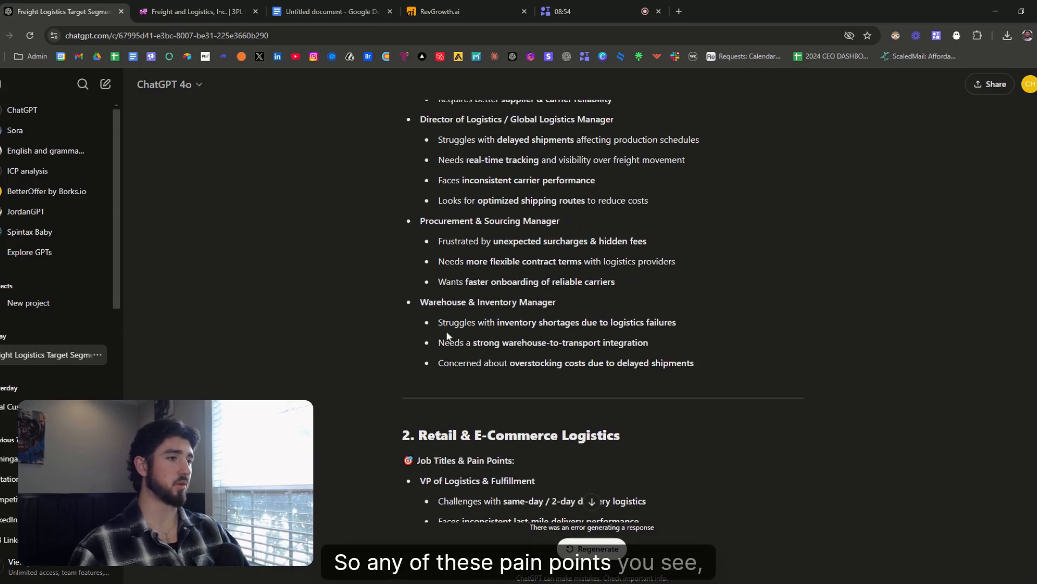
left_click_drag(447, 335, 651, 335)
left_click(652, 335)
scroll(651, 336, "up", 2)
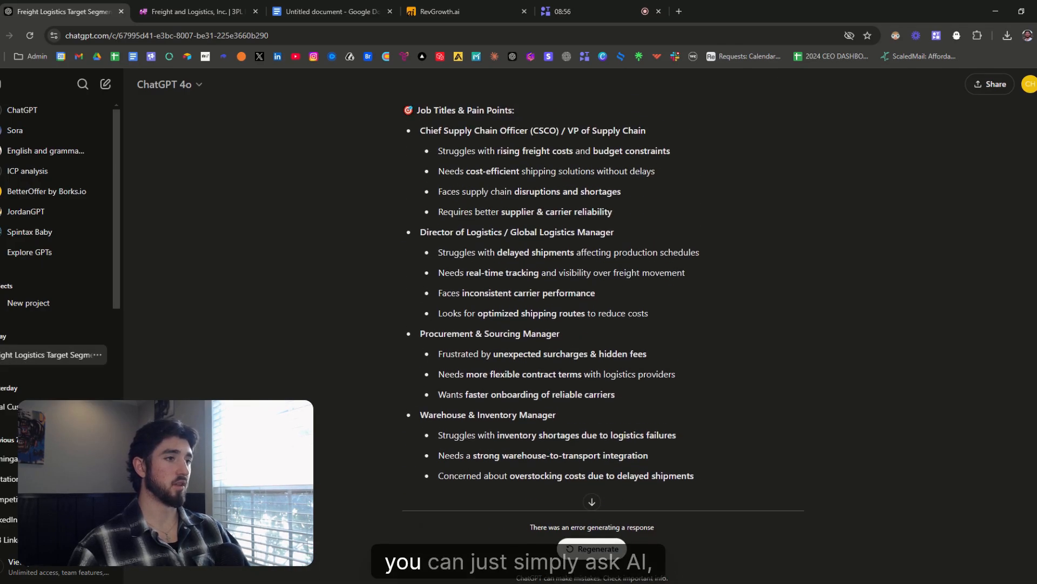
scroll(559, 342, "down", 2)
left_click_drag(438, 343, 650, 347)
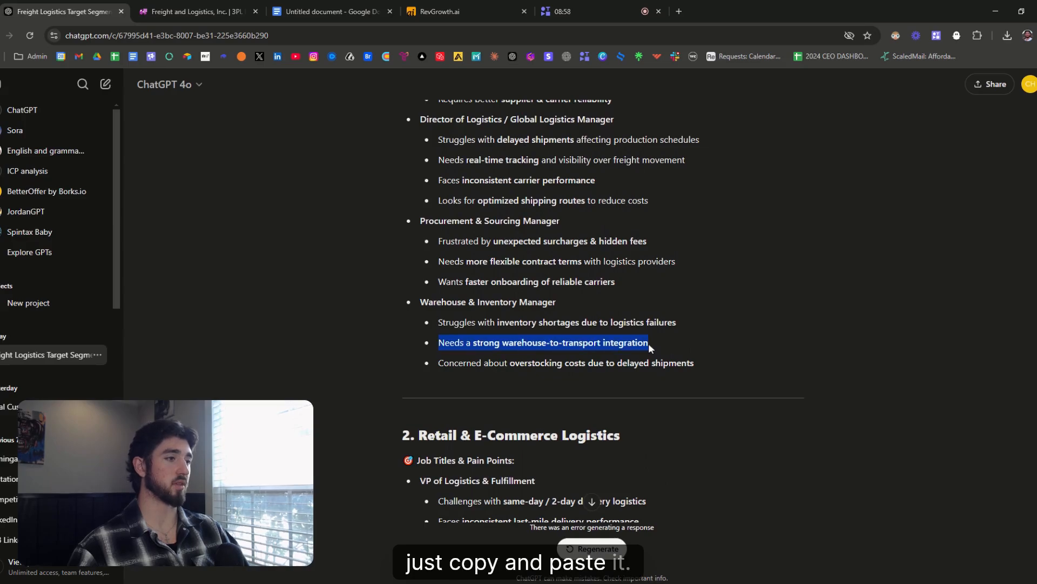
left_click(650, 348)
left_click_drag(440, 342, 643, 343)
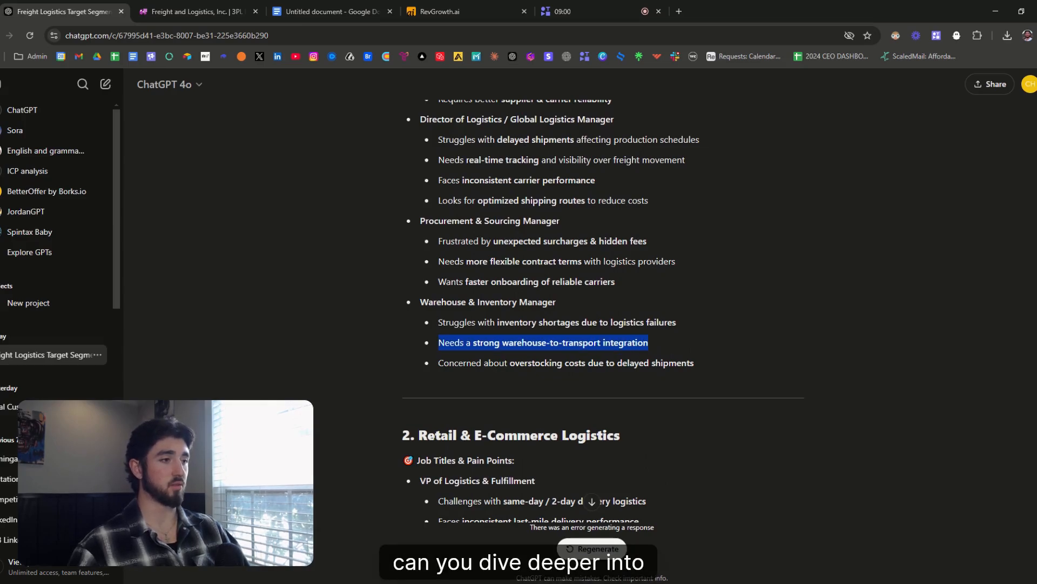
left_click_drag(411, 304, 519, 303)
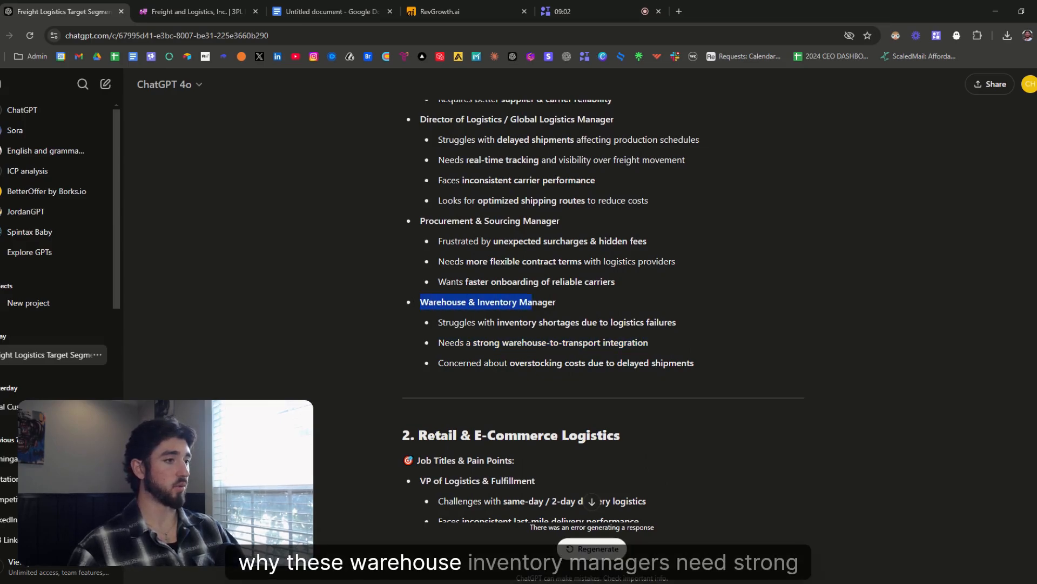
left_click_drag(440, 342, 660, 348)
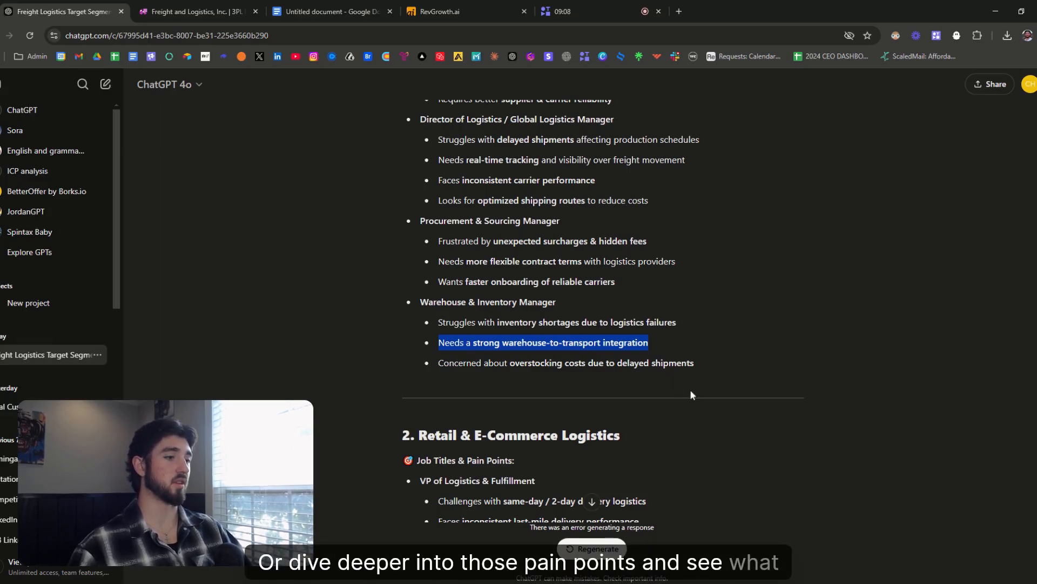
scroll(603, 324, "down", 15)
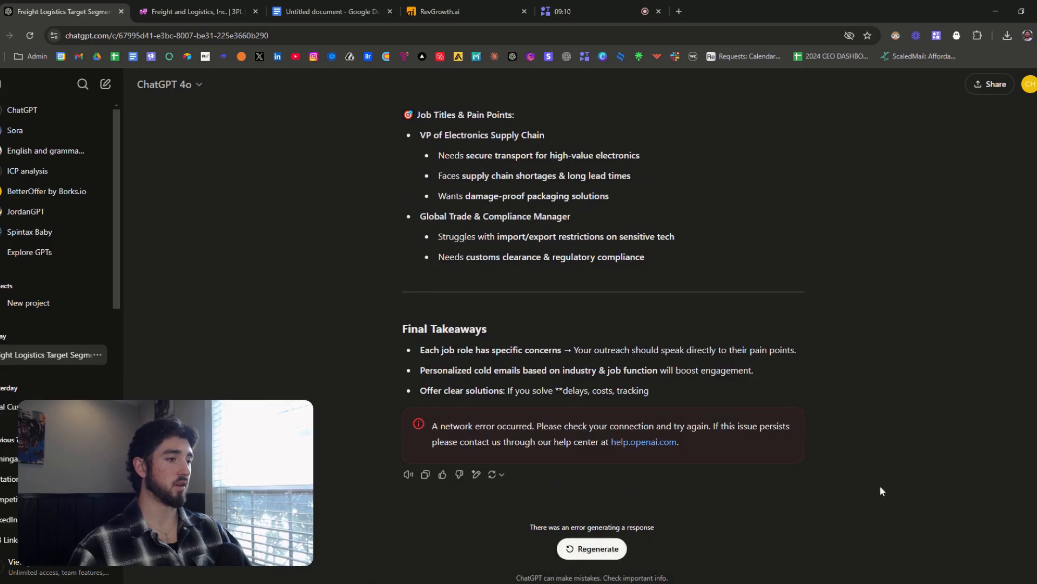
left_click(562, 11)
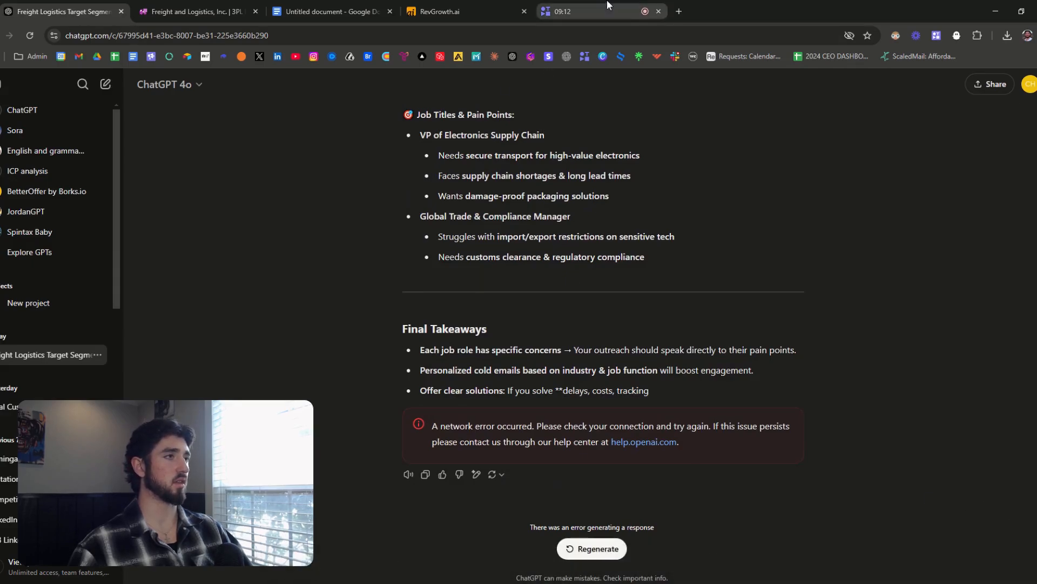
key("ctrl+1")
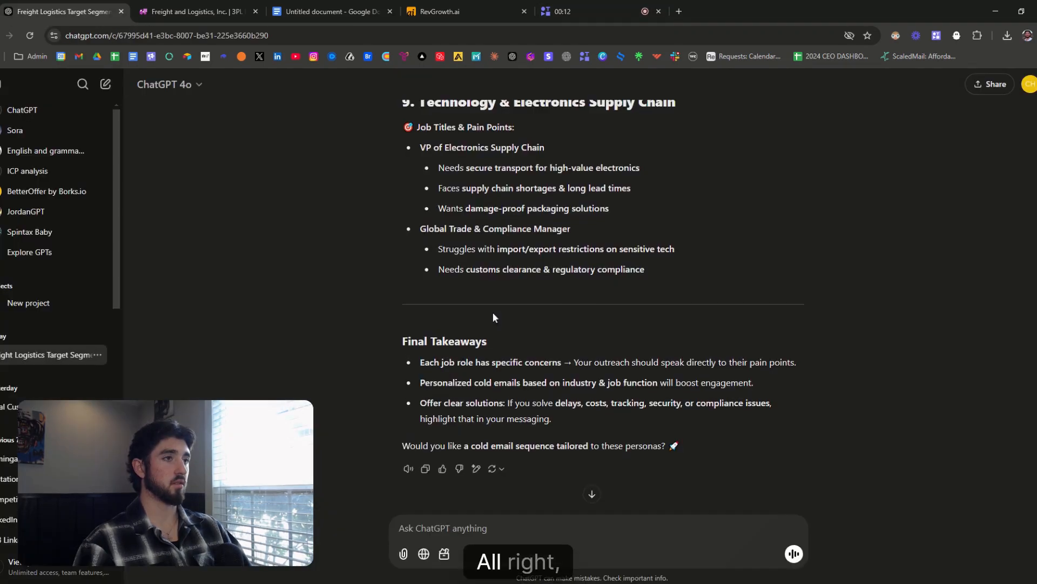
- Review the completed response's segments, from Technology & Electronics Supply Chain back to Manufacturing Logistics, along with its Final Takeaways
scroll(492, 313, "up", 3)
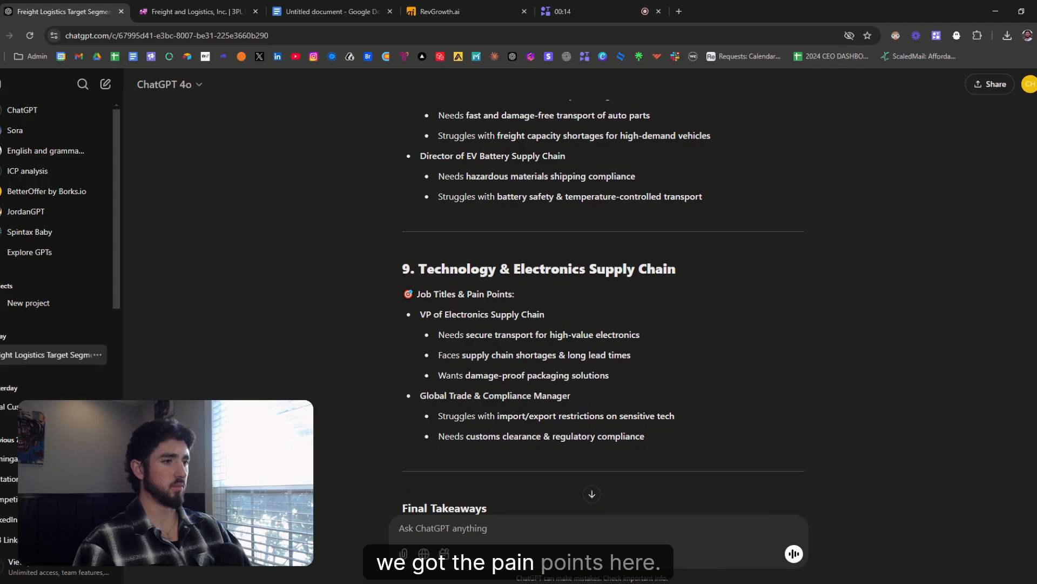
scroll(562, 352, "up", 1)
scroll(554, 346, "up", 4)
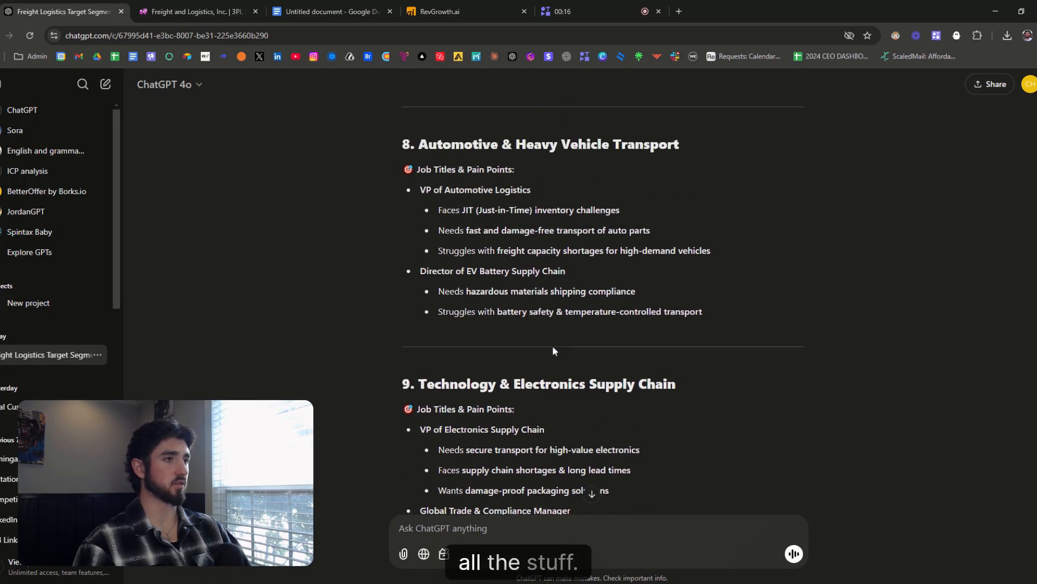
scroll(959, 407, "up", 20)
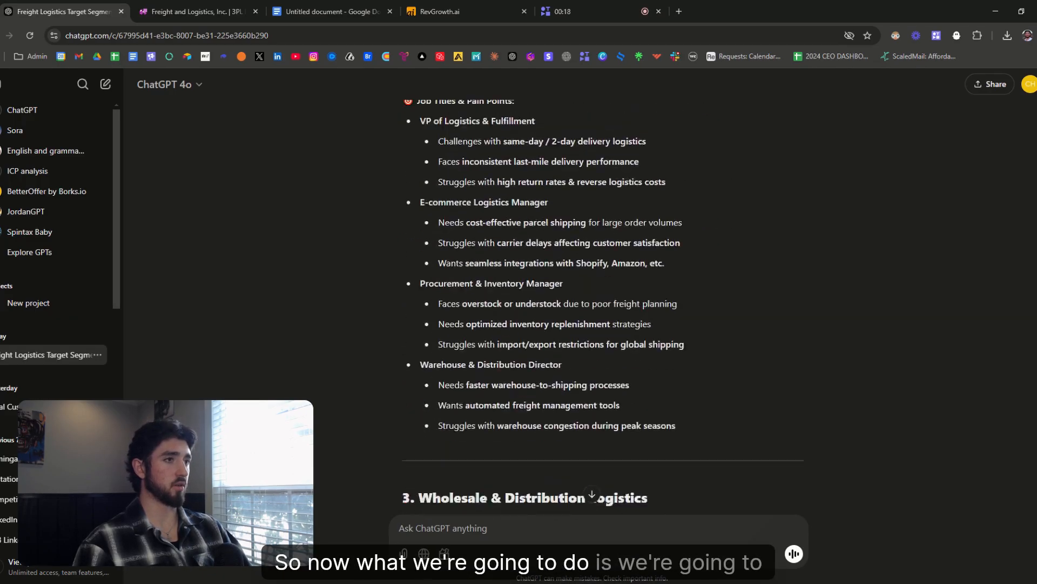
scroll(598, 303, "up", 3)
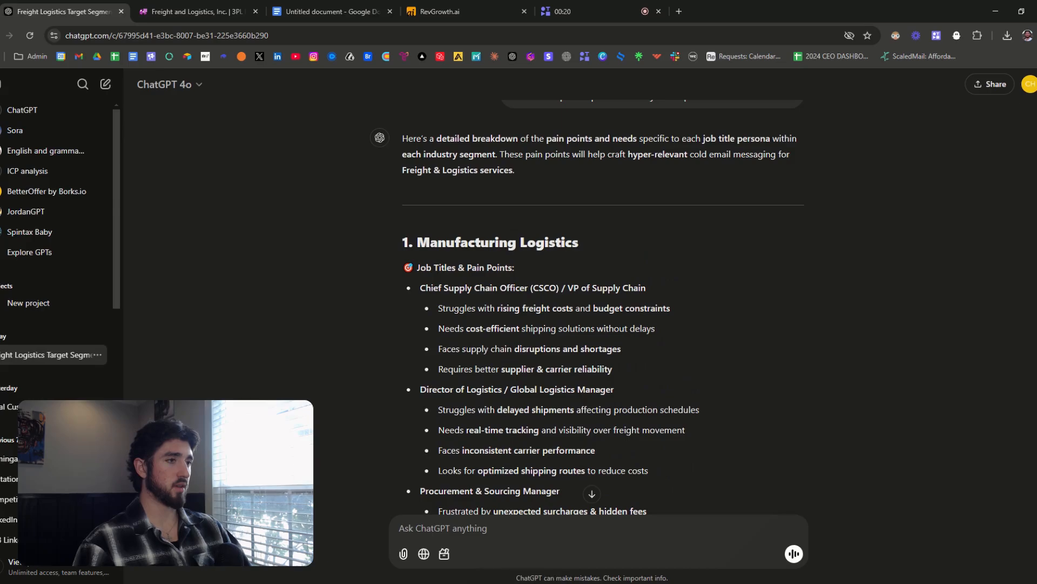
scroll(693, 305, "down", 3)
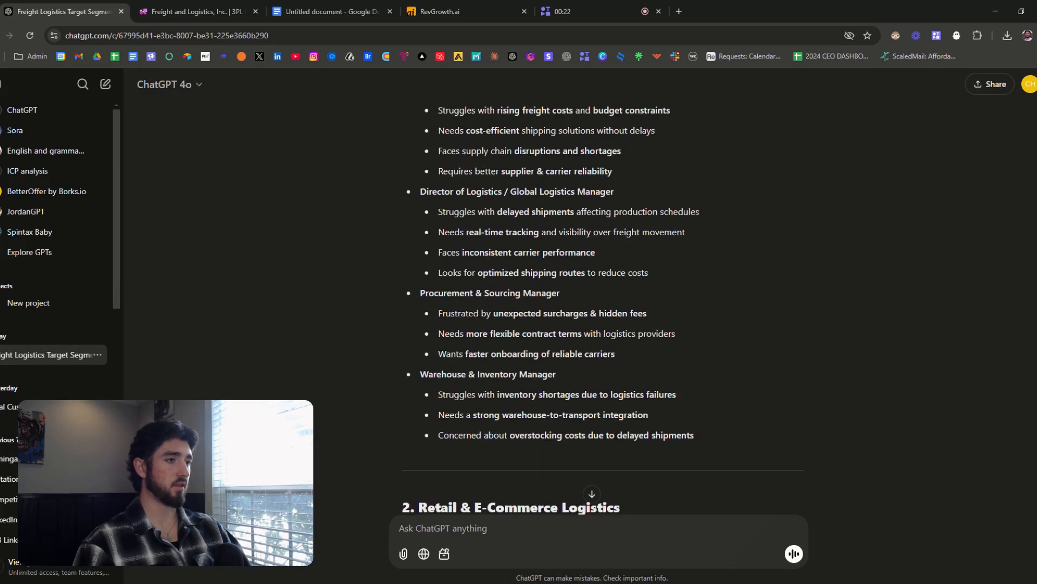
left_click_drag(442, 171, 670, 168)
left_click(633, 326)
scroll(633, 326, "up", 3)
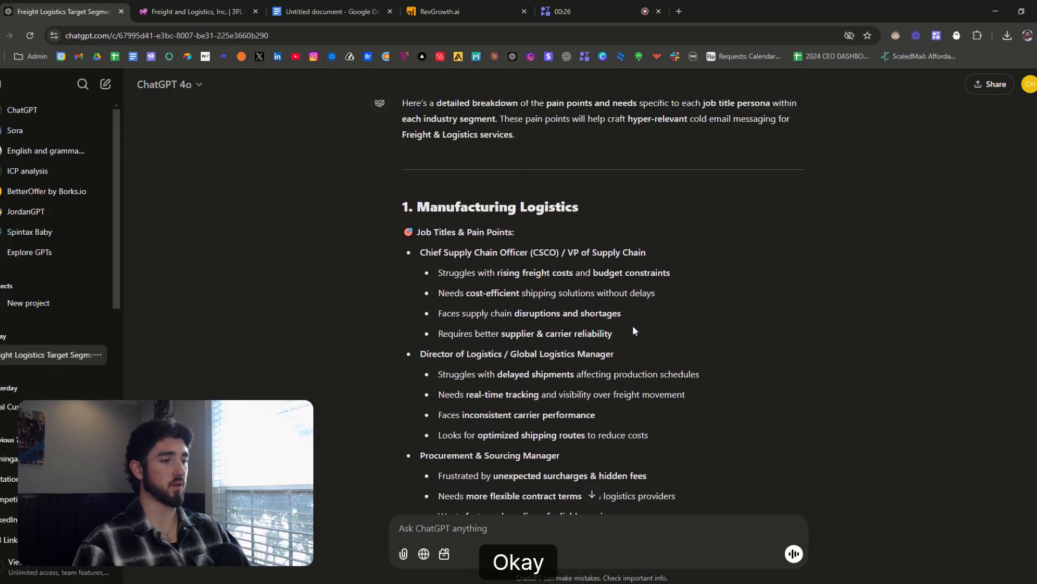
scroll(633, 325, "down", 9)
left_click(592, 493)
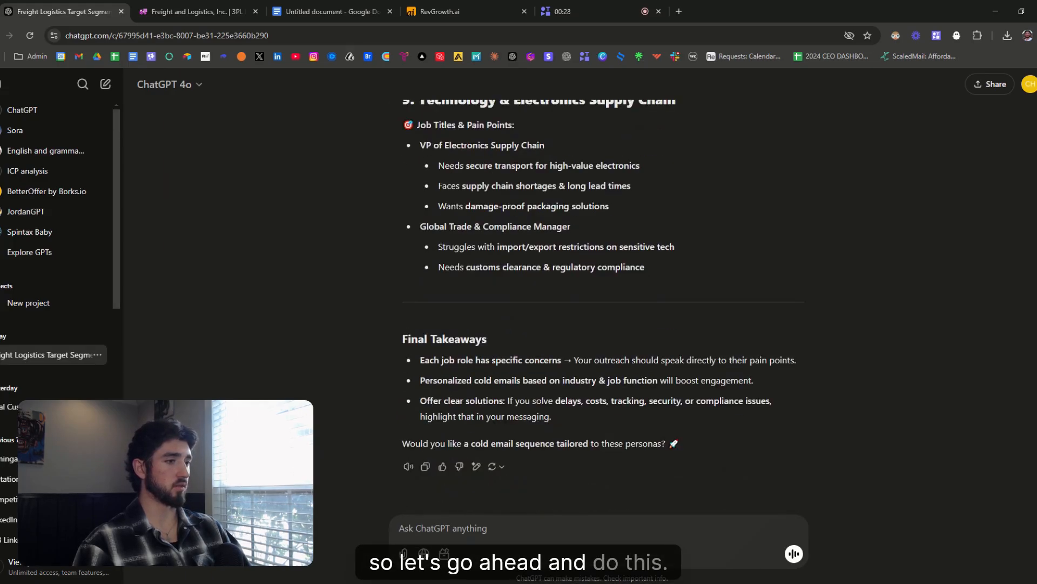
left_click(443, 527)
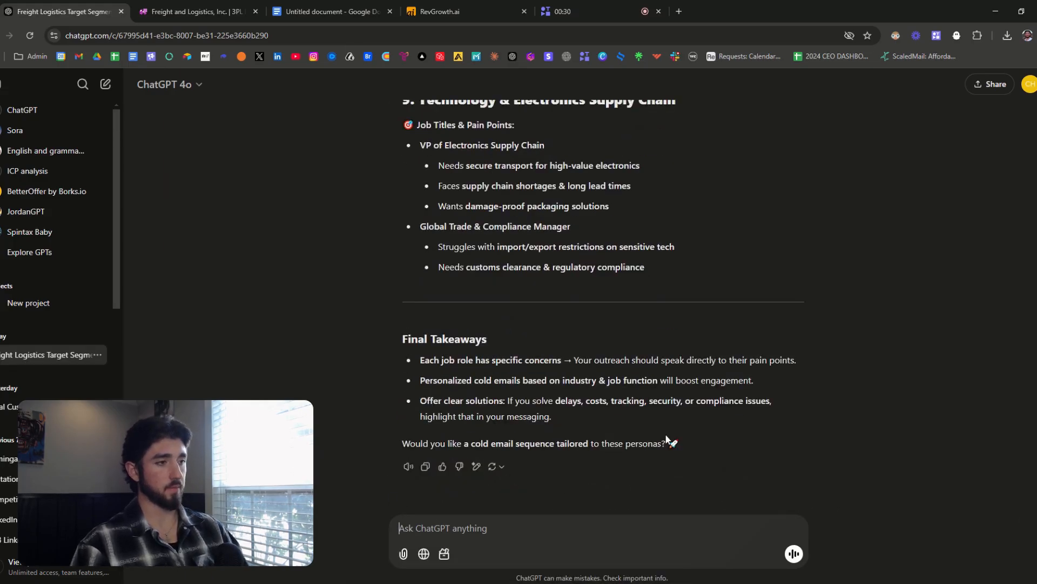
- Copy the Retail & E-Commerce Logistics heading together with the VP of Logistics & Fulfillment title and its three pain points
scroll(621, 389, "up", 20)
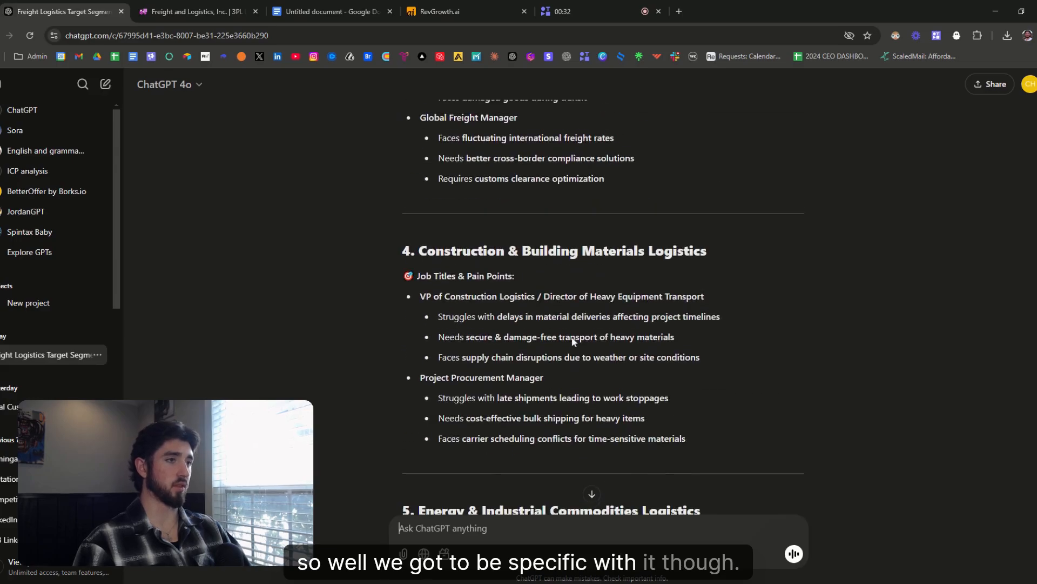
scroll(574, 339, "up", 7)
scroll(570, 341, "up", 7)
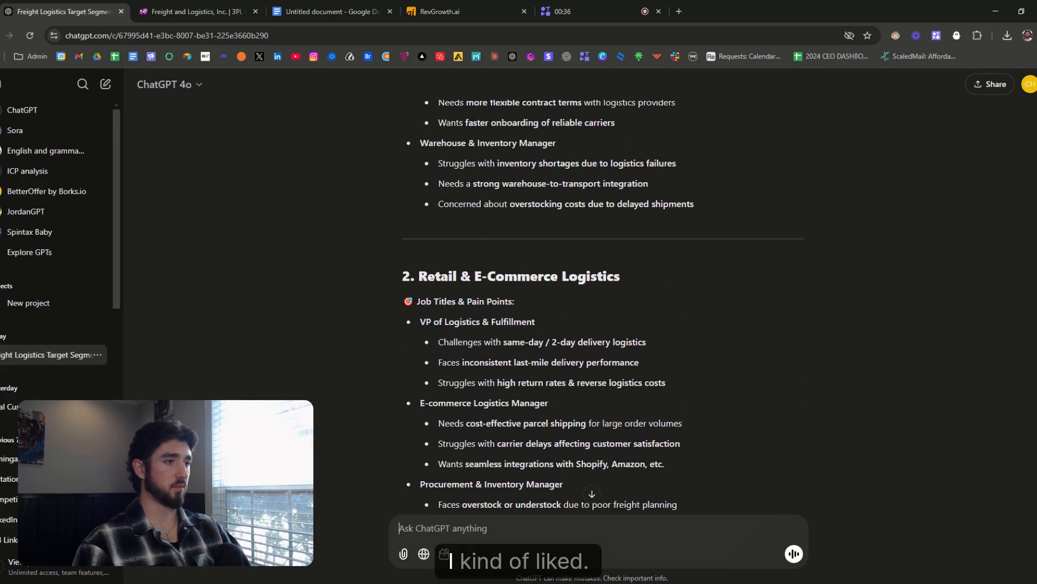
scroll(436, 336, "up", 5)
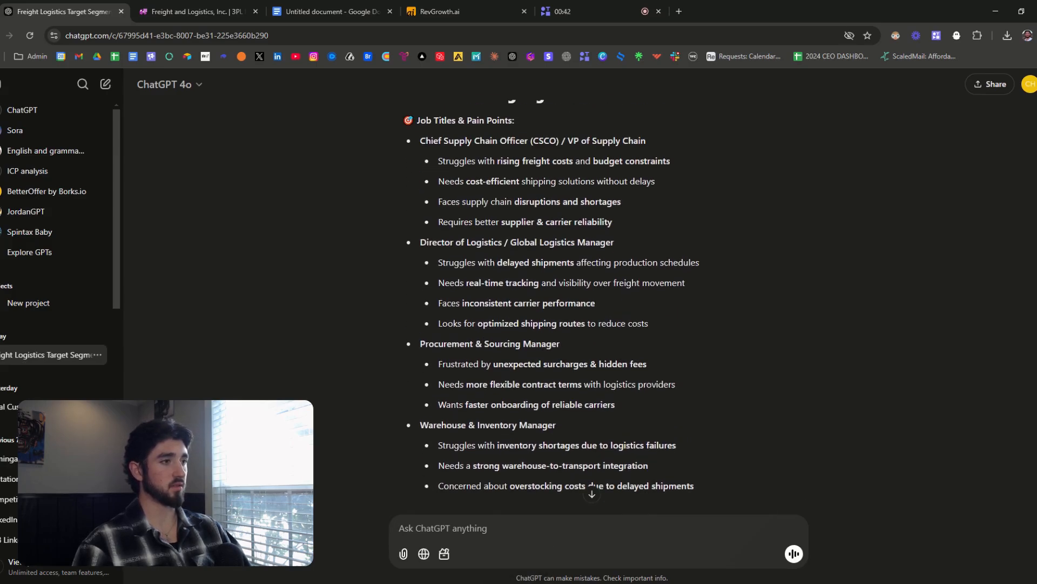
scroll(669, 294, "down", 6)
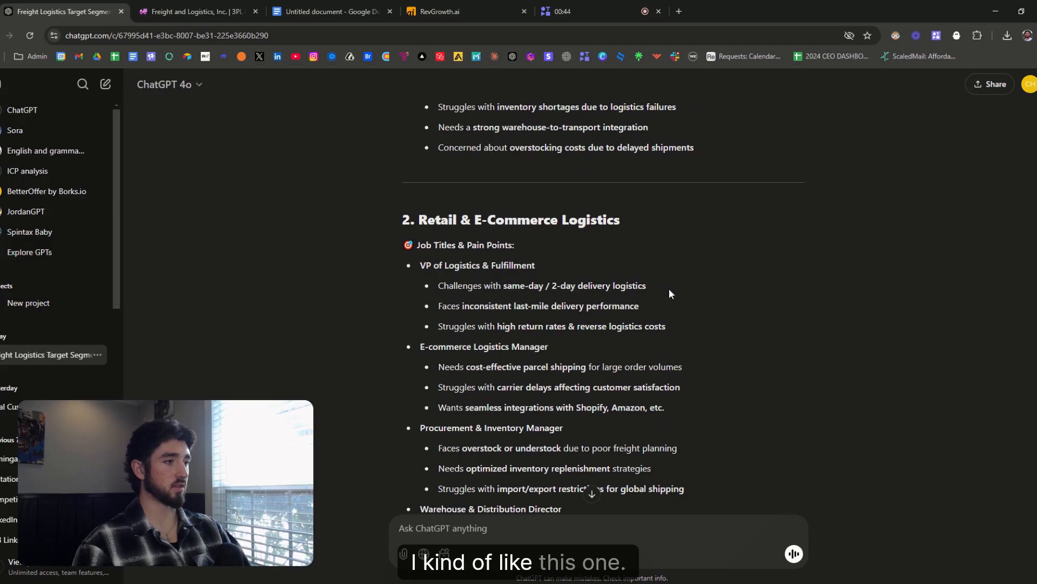
left_click_drag(613, 285, 451, 274)
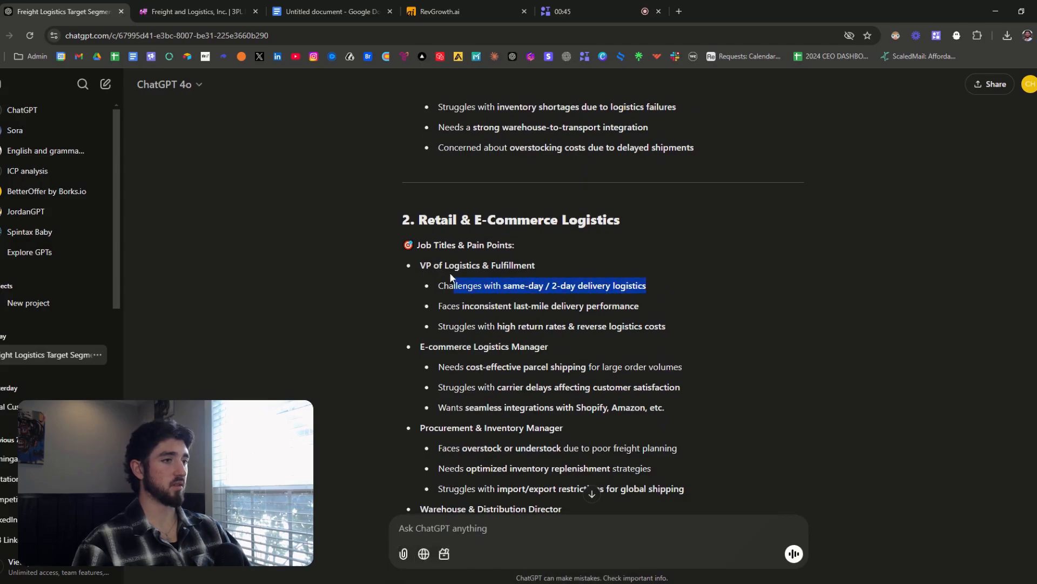
left_click(414, 262)
left_click_drag(403, 219, 669, 327)
key("ctrl+c")
left_click(669, 329)
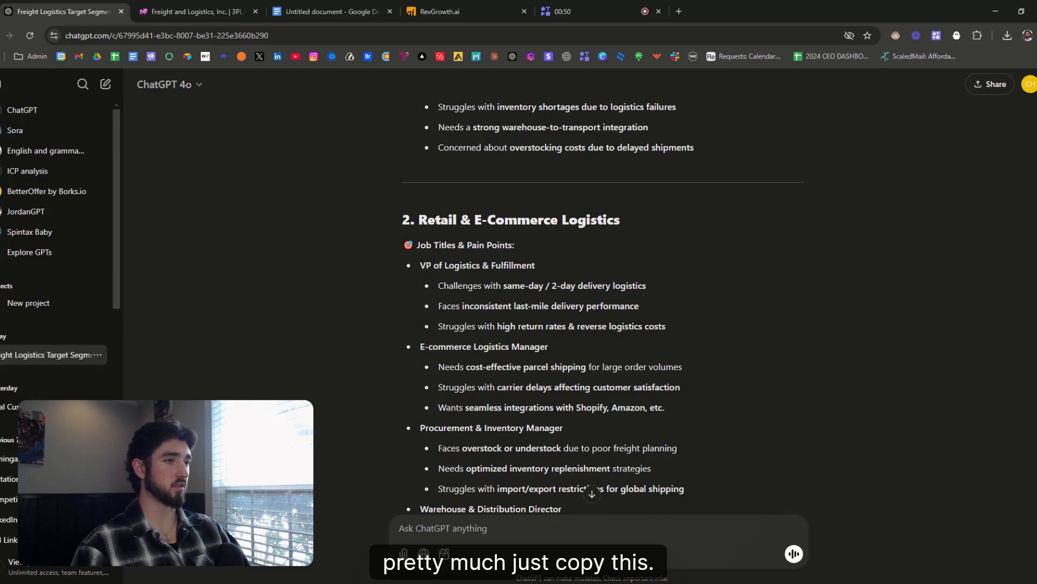
- Paste the copied VP of Logistics & Fulfillment section into a new chat message and add a "-" separator line below it
key("End")
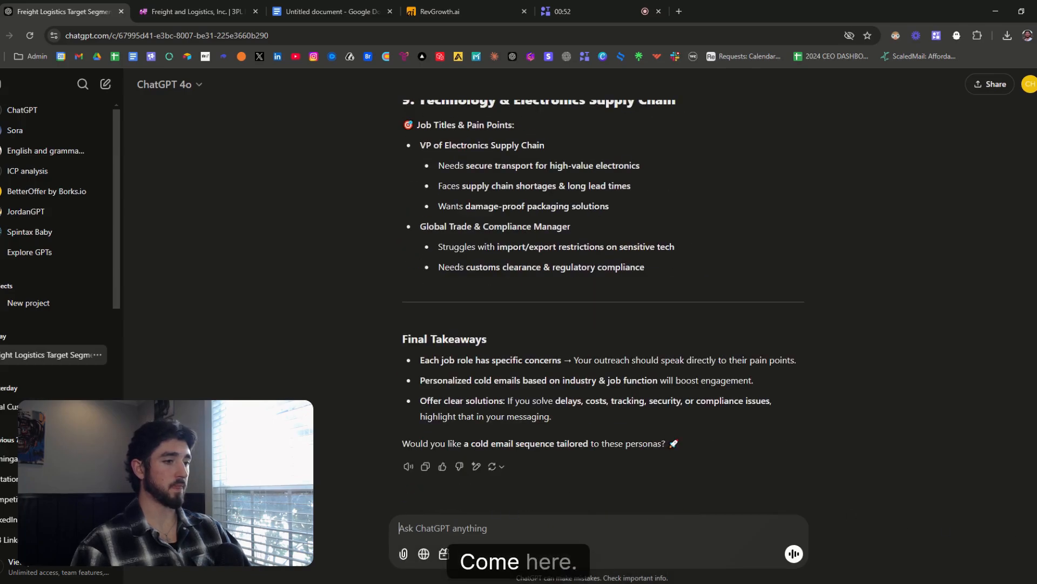
key("ctrl+v")
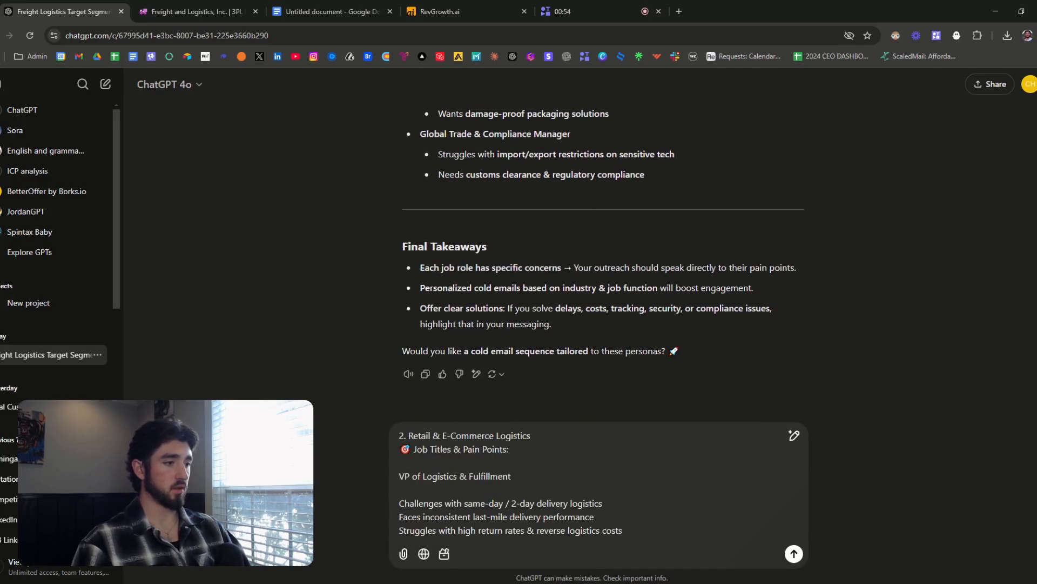
key("shift+Return")
key("shift+Return")
type("-")
key("shift+Return")
key("shift+Return")
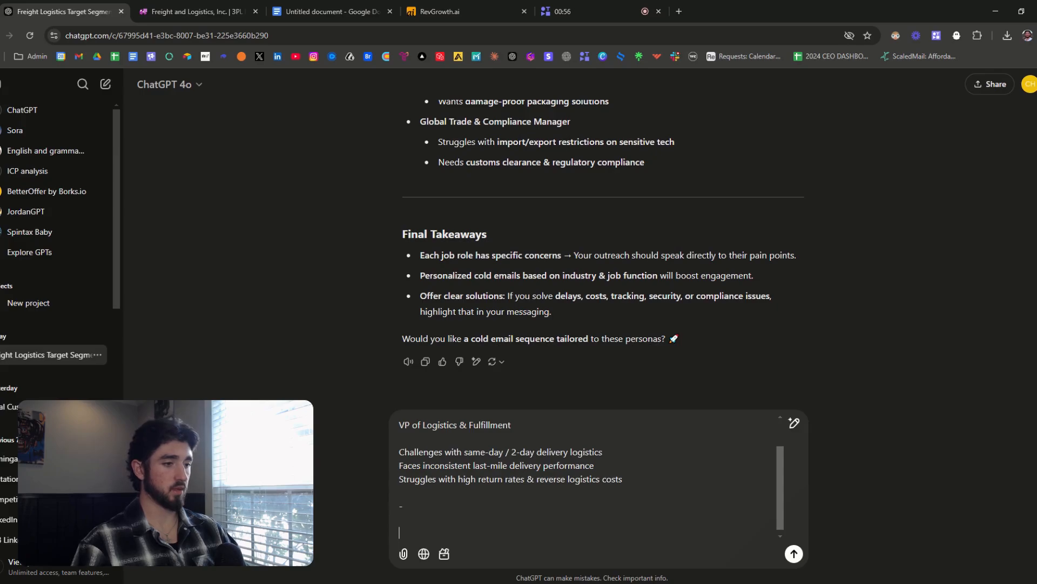
- Begin the request below the separator with "Can you dive deeper into these pain points"
type("cam")
key("BackSpace")
key("BackSpace")
type("m ")
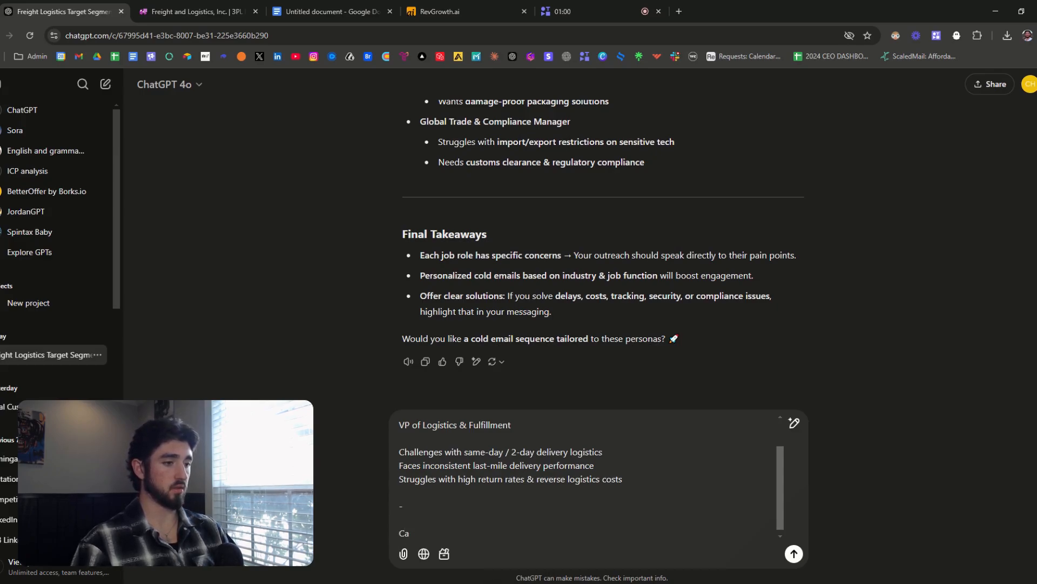
type("ou dive ")
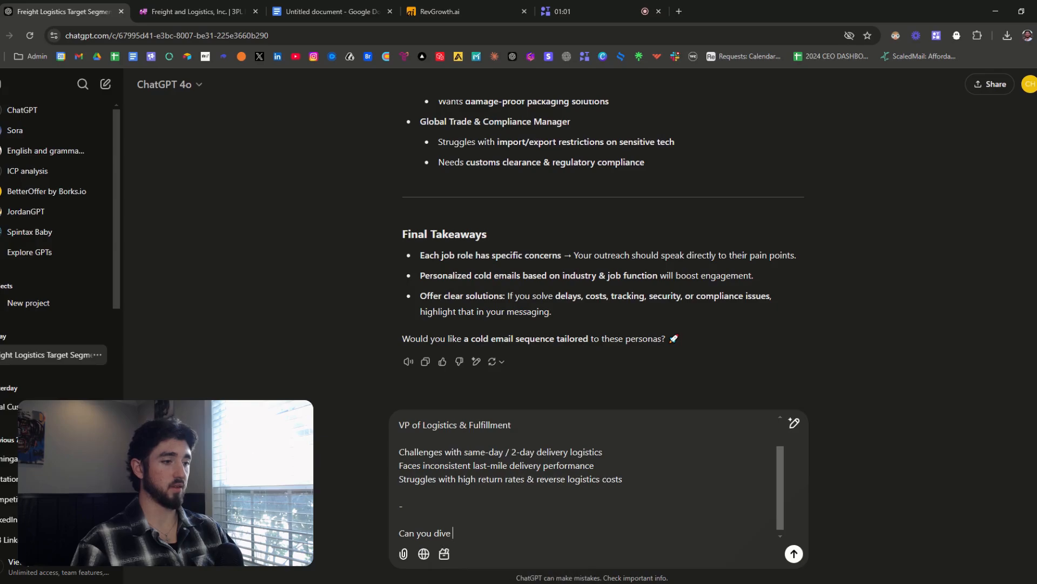
type("r")
key("BackSpace")
type("deeper into these pa")
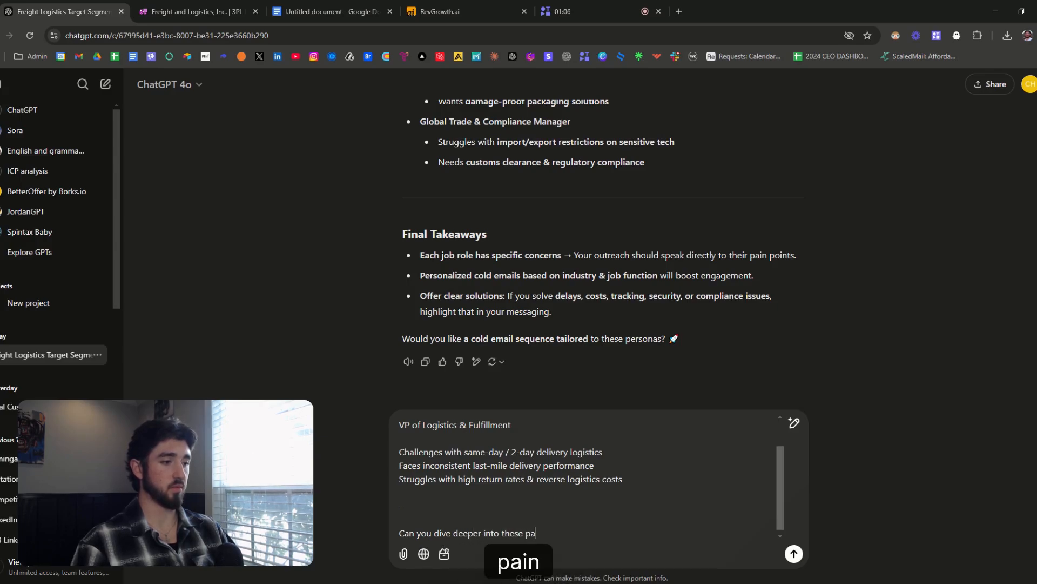
type("in points")
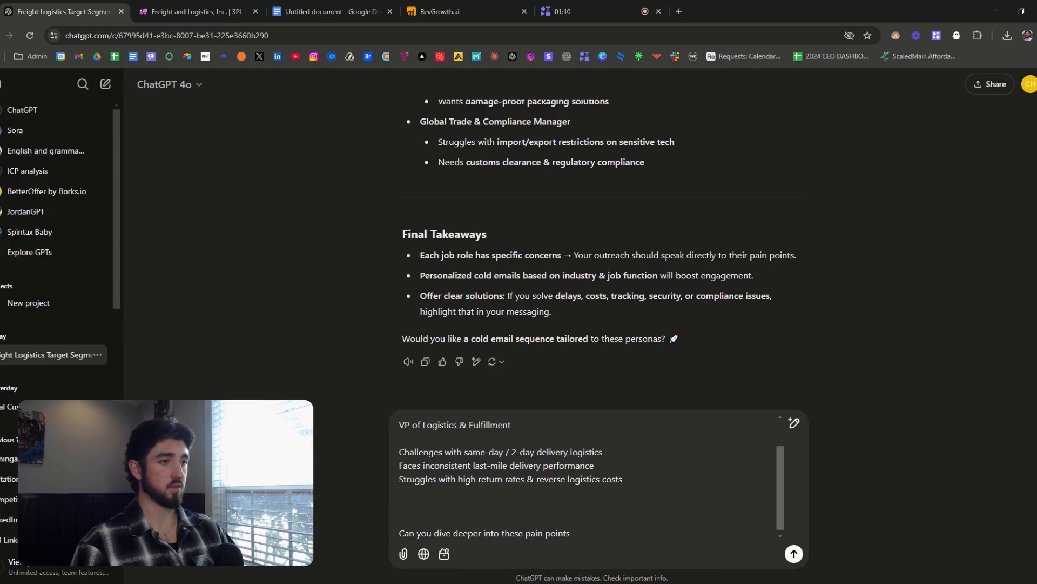
- Continue the request with "and try to tie in a specific/tailored solution that"
type(" and")
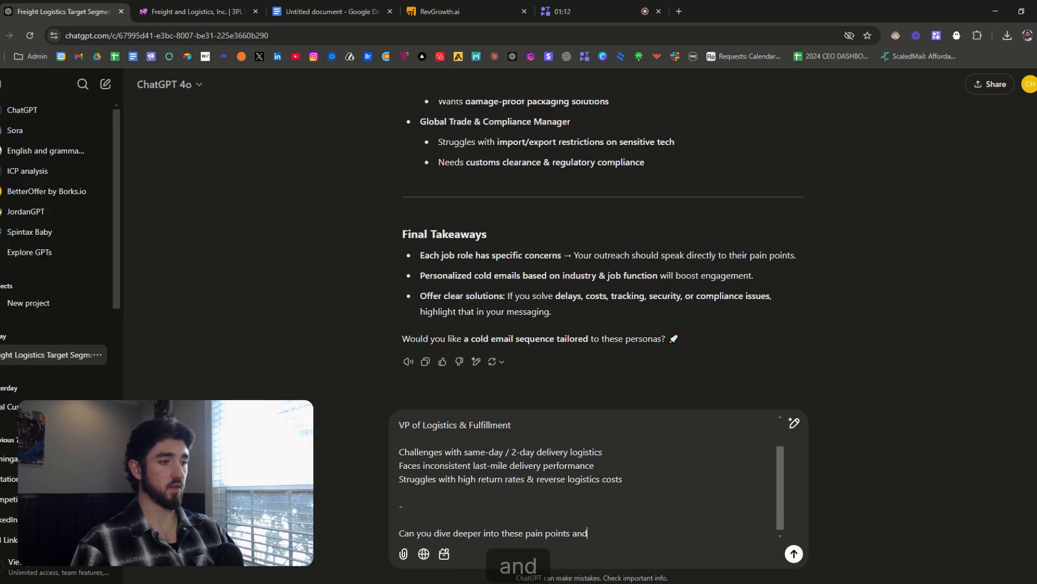
type(" tr")
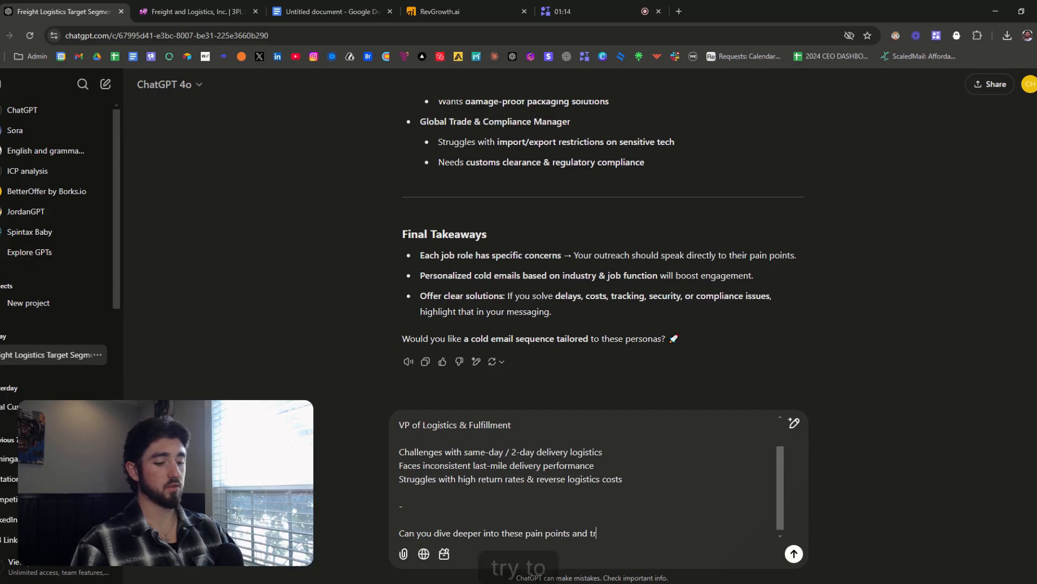
type("y to tie ")
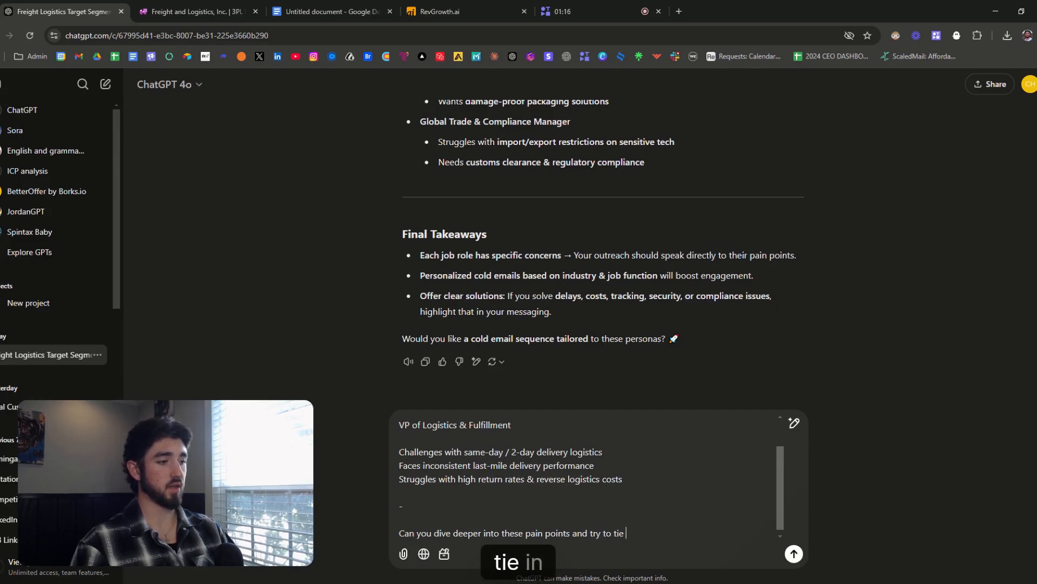
type("in a so")
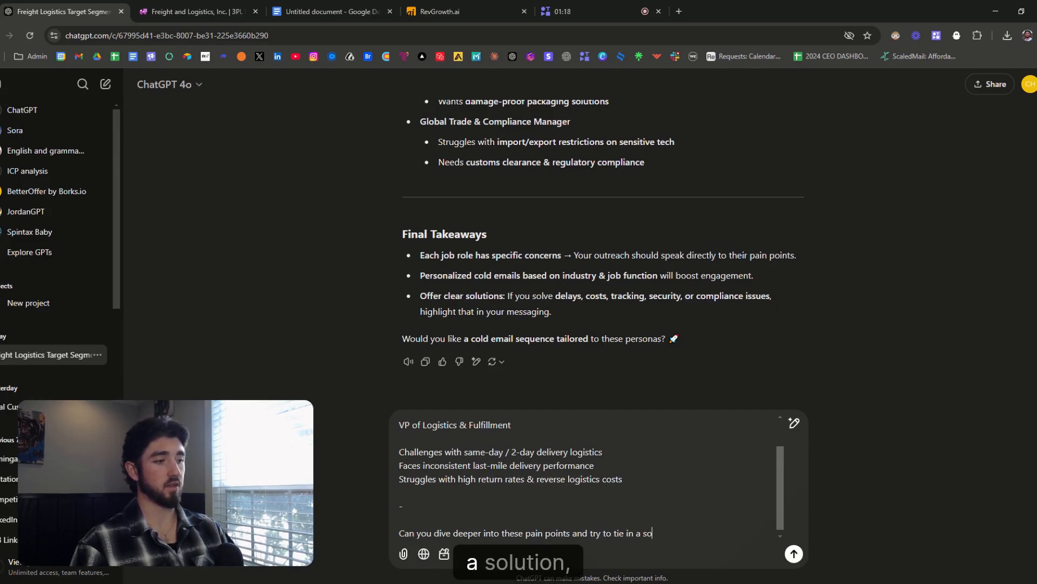
key("BackSpace")
key("BackSpace")
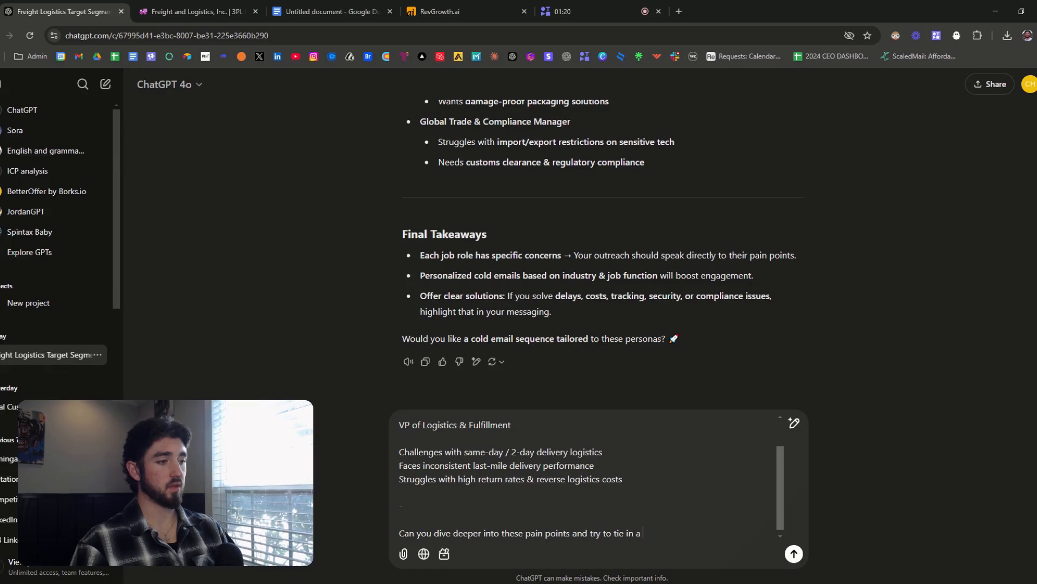
type("specific/")
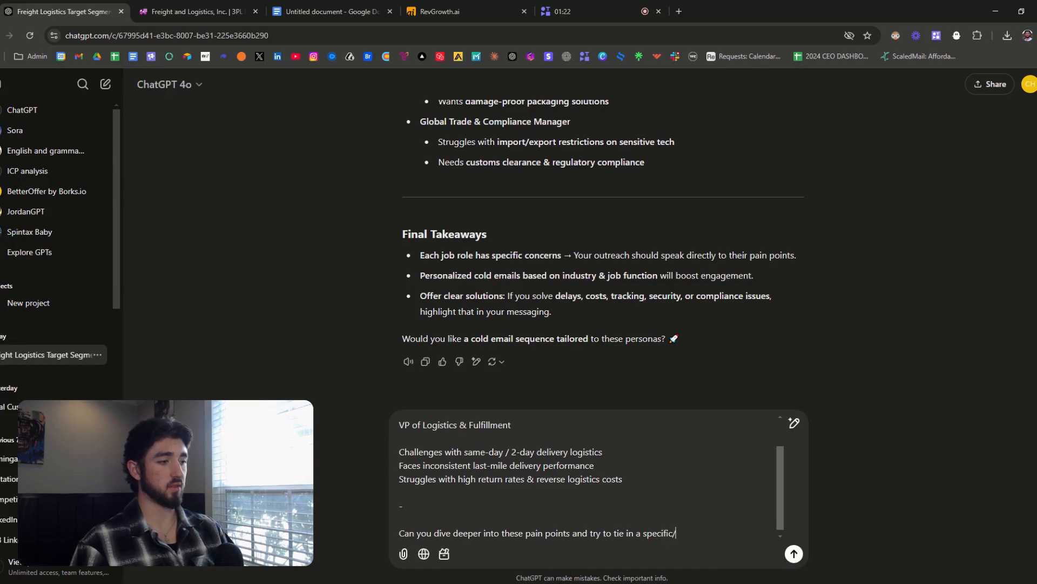
type("tailore")
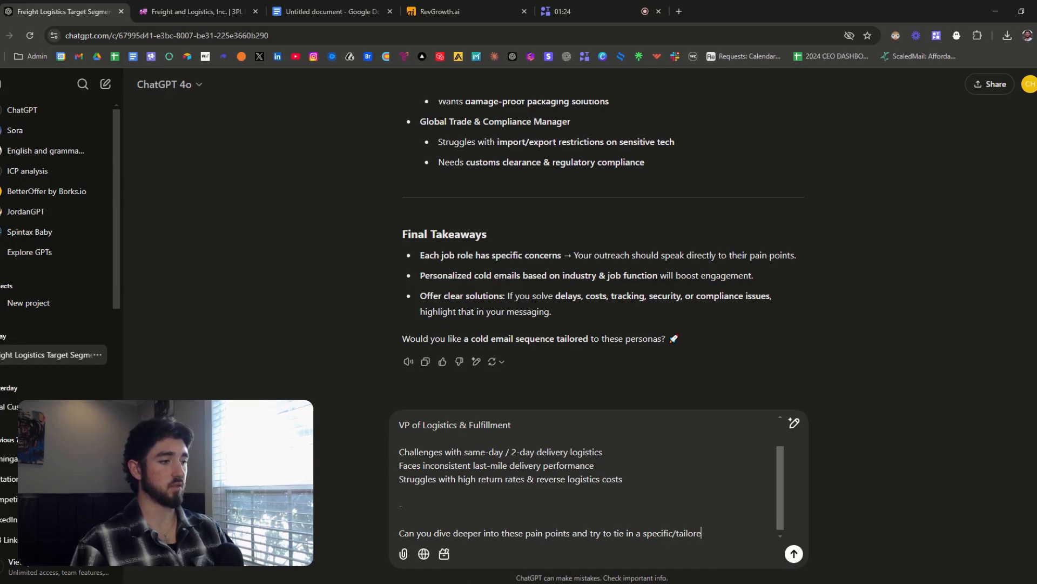
type("d solut")
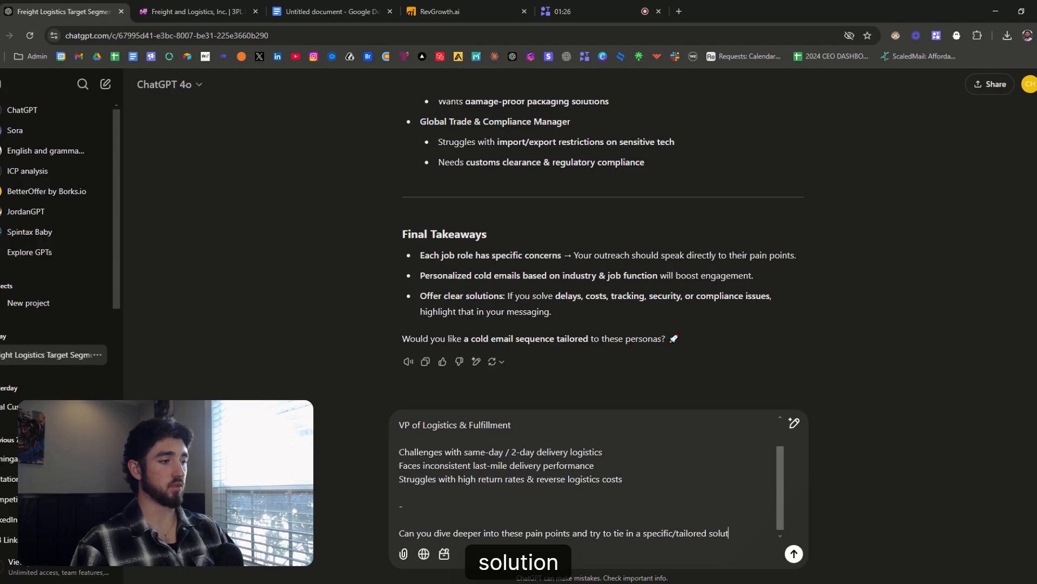
type("ion that")
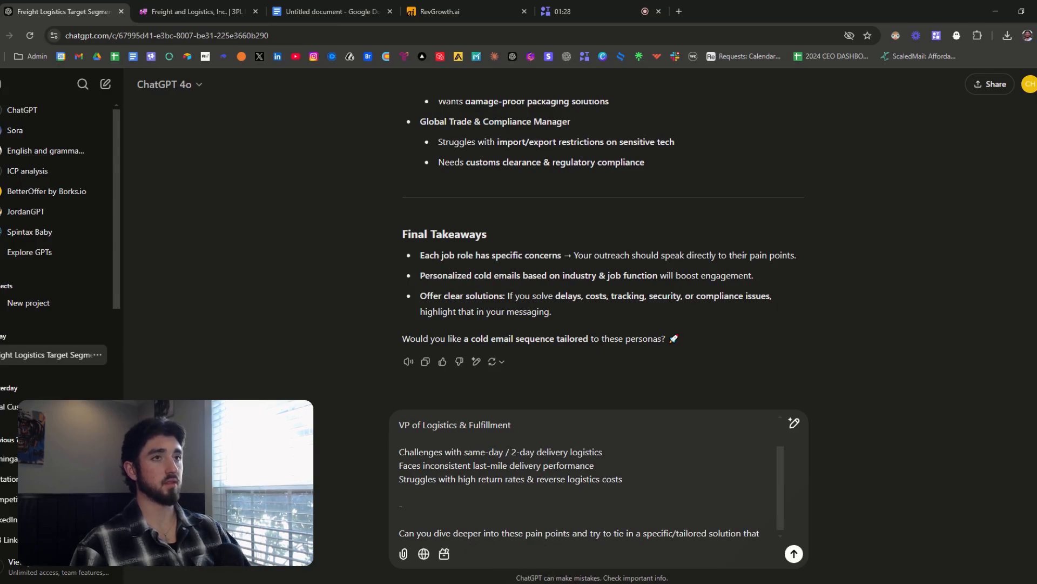
- Copy the domain freightandlogistics.com from the company website's address and paste it at the end of the ChatGPT request
left_click(197, 11)
left_click_drag(194, 35, 109, 36)
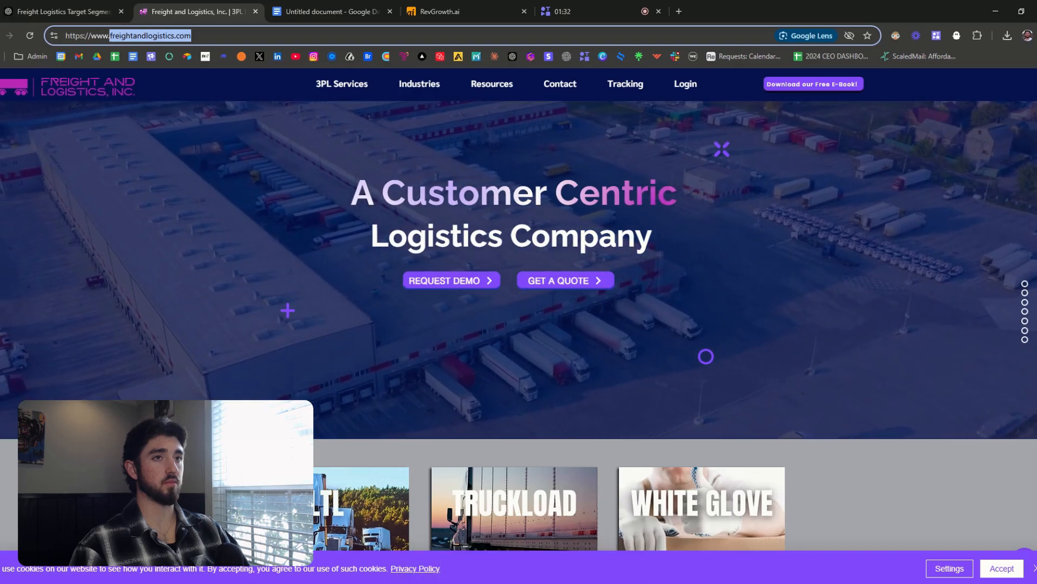
key("ctrl+c")
key("ctrl+shift+Tab")
key("ctrl+v")
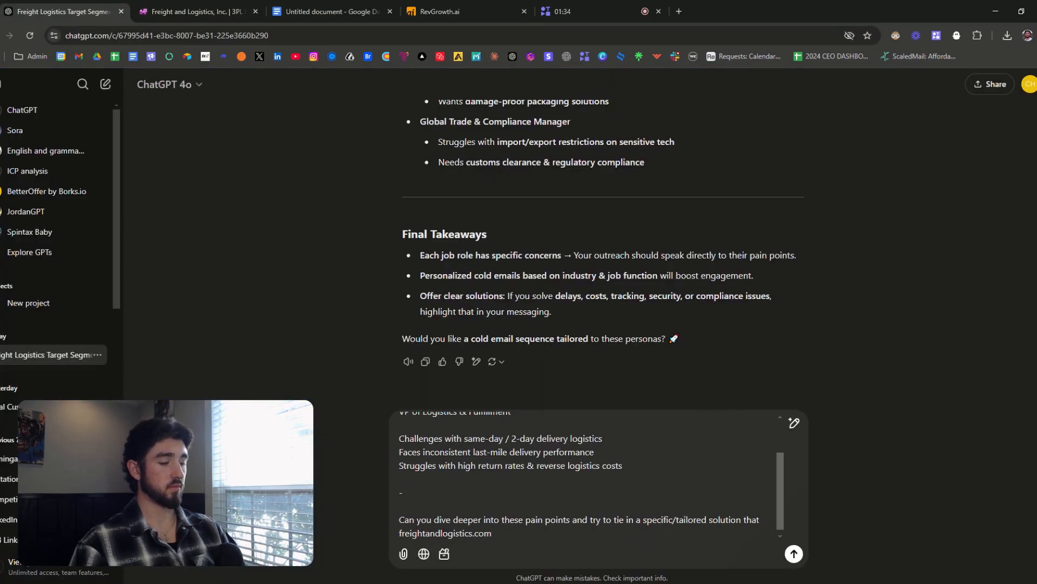
- Complete the sentence so it reads "freightandlogistics.com's service offering can help with."
type("offe")
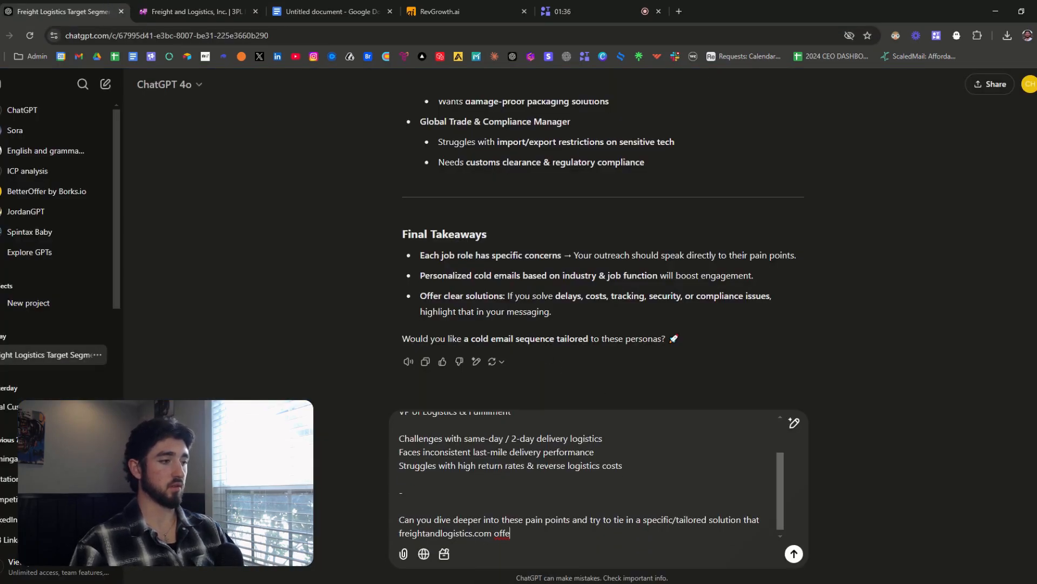
type("service")
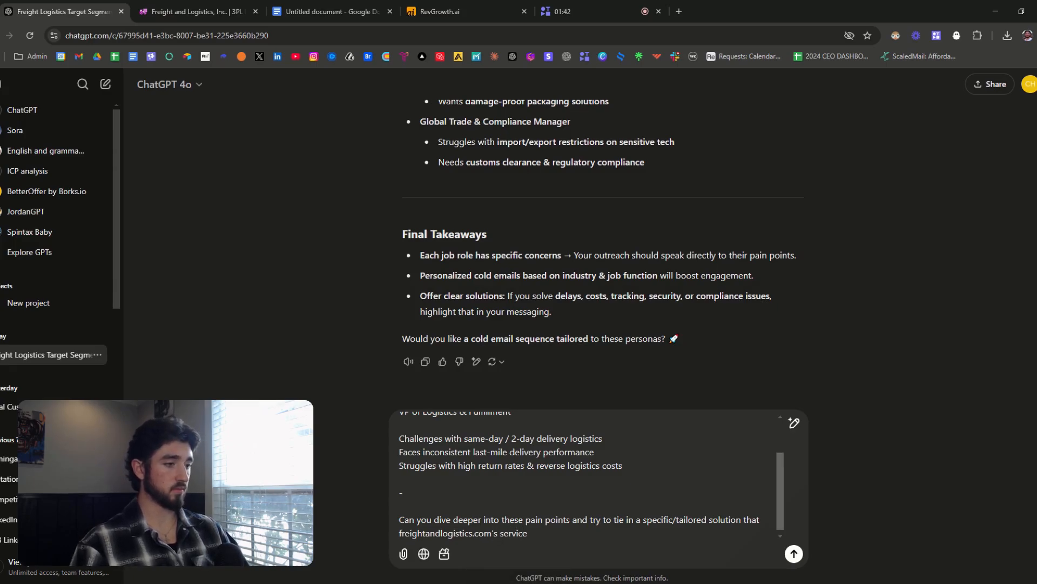
type("offer c")
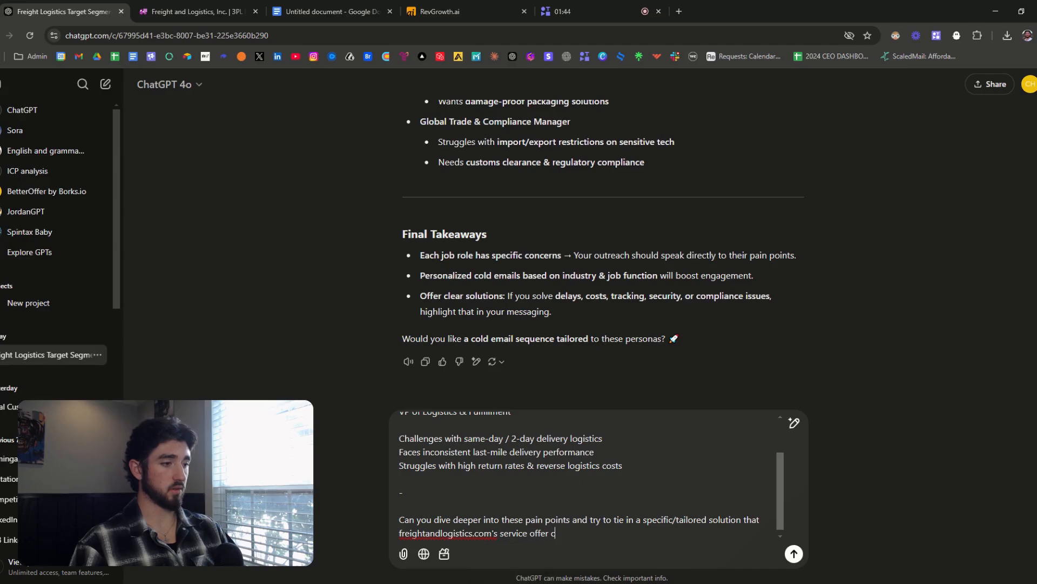
type("an he")
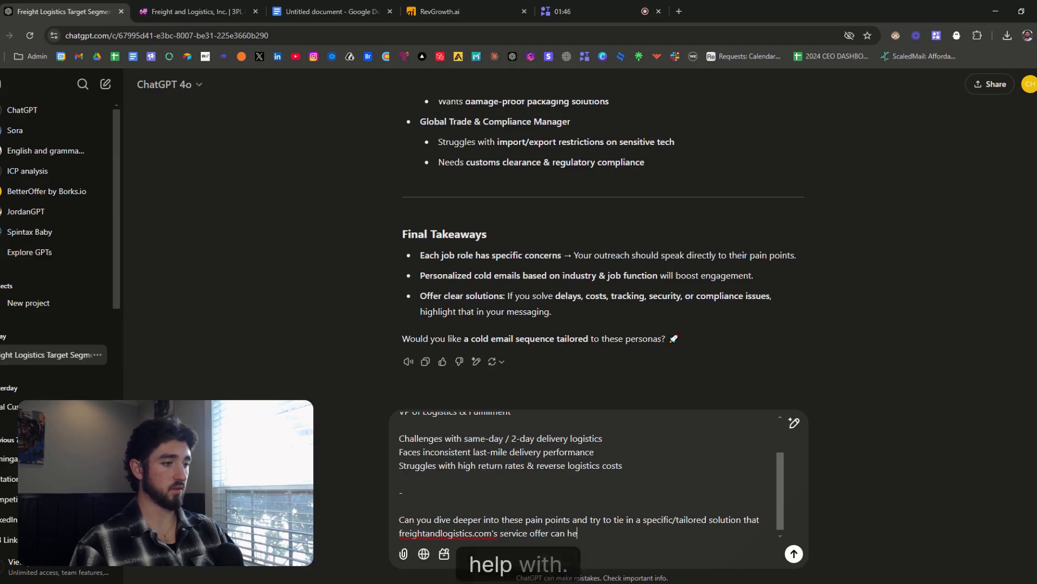
type("lp with.")
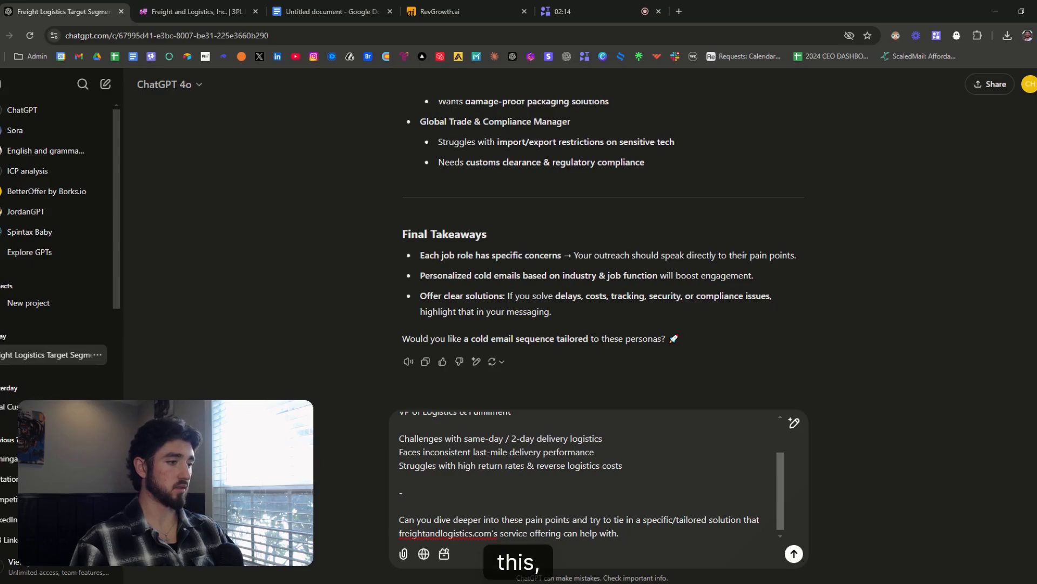
- Add "This will be used in our outbound email messaging to these persona prospect's" to the request and send it
key("BackSpace")
key("BackSpace")
type("This will be u")
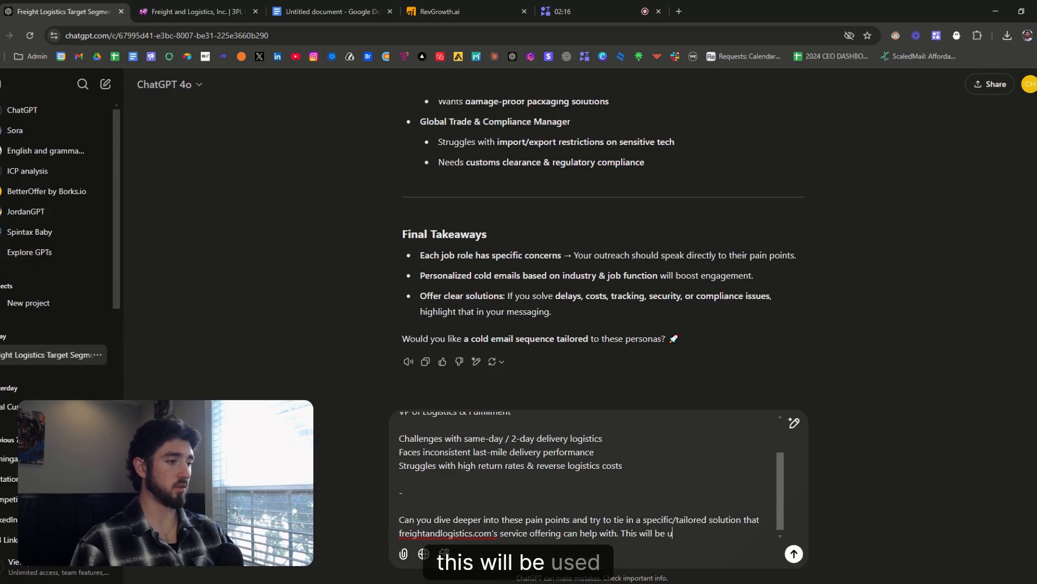
type("sed in our")
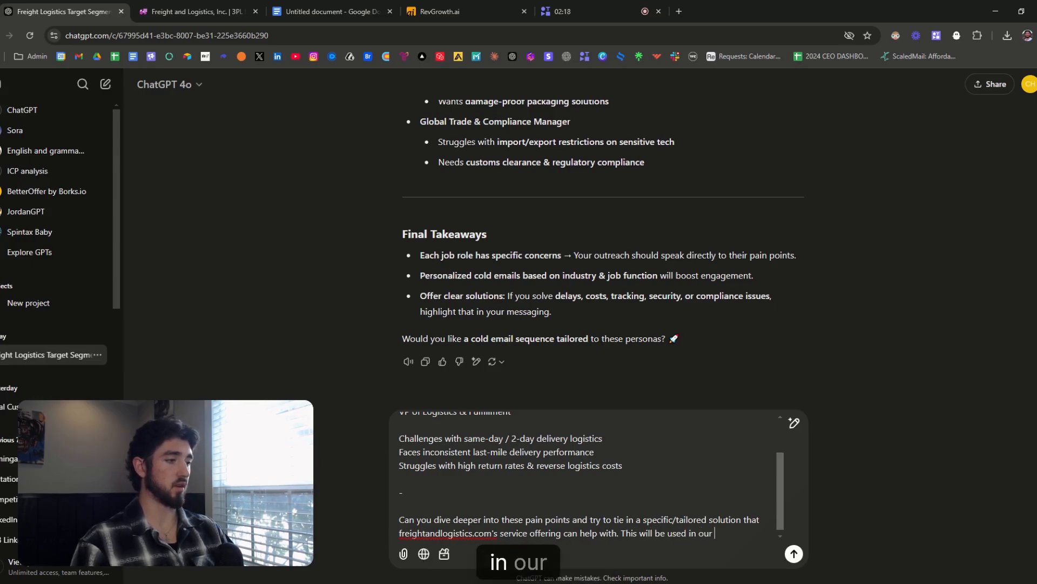
type(" emai")
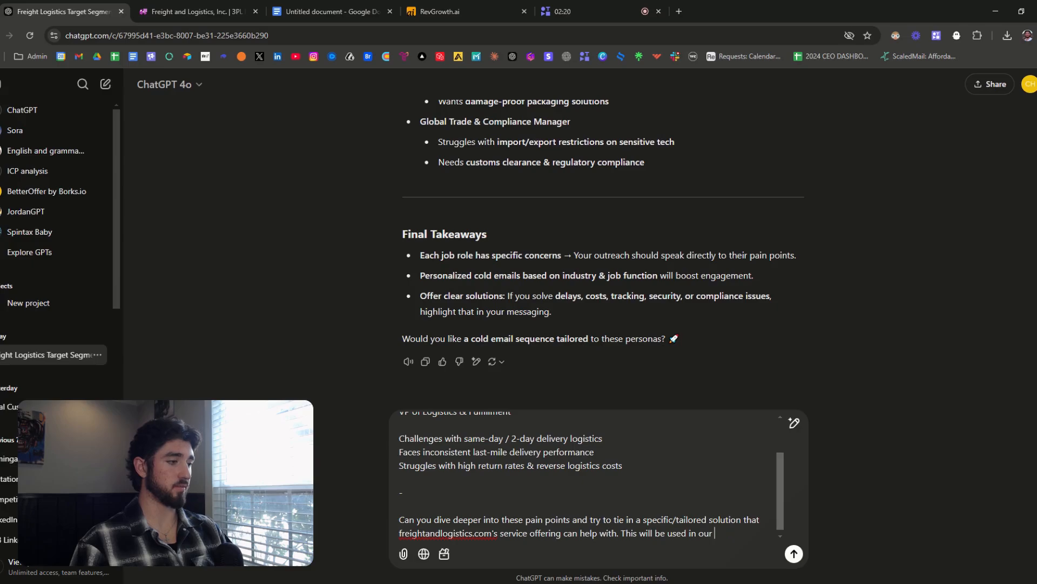
type("outbound email ")
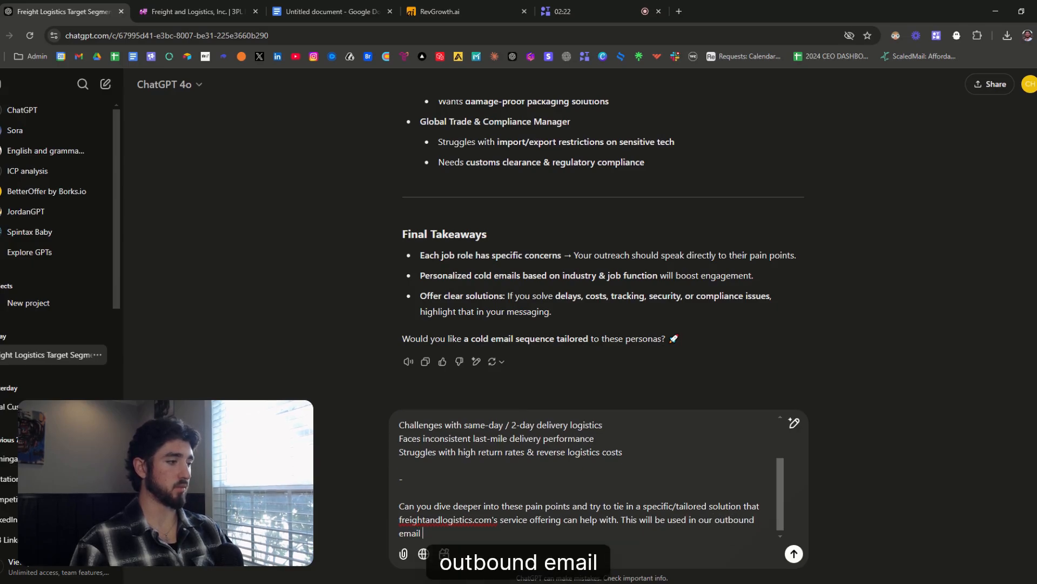
type("messaging t")
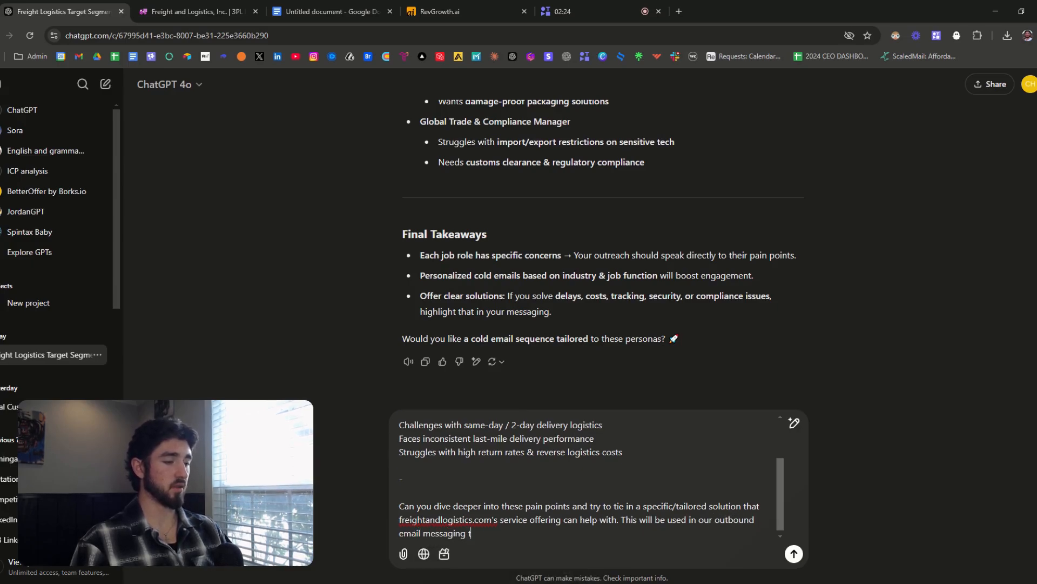
type("o these pros")
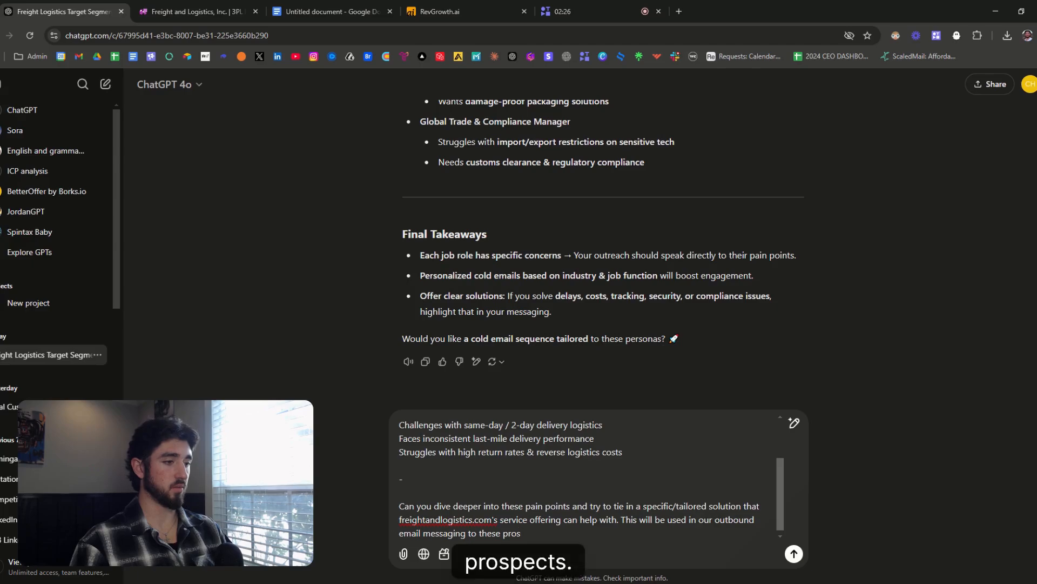
type("pect's")
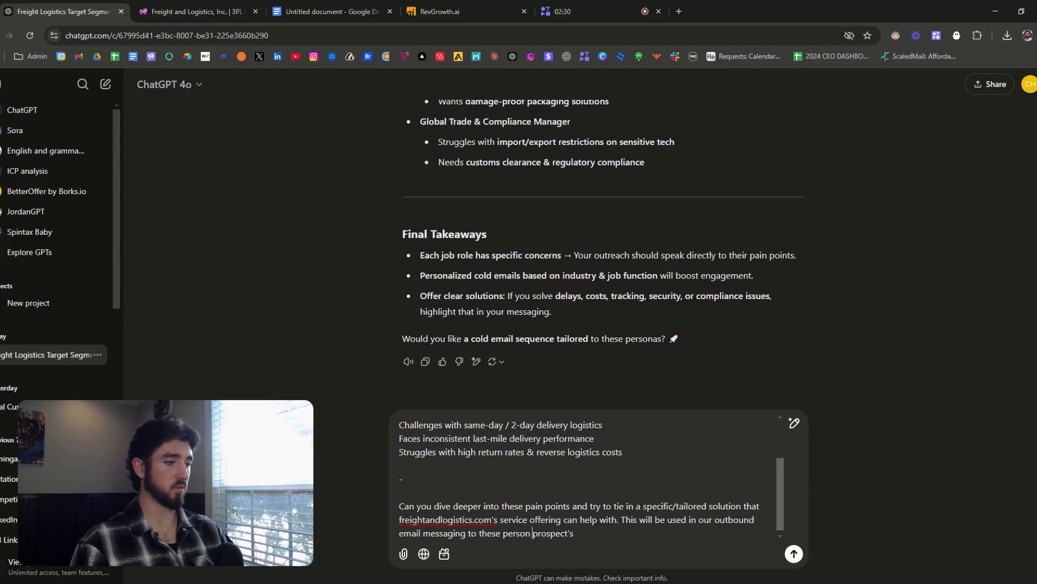
type("a")
key("Return")
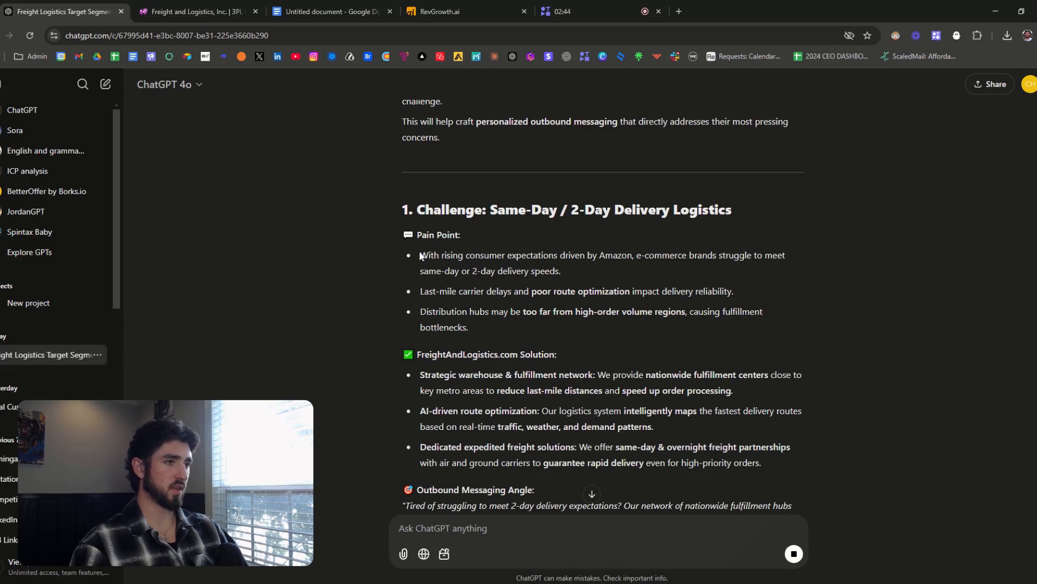
- Copy the first Same-Day / 2-Day Delivery pain point from ChatGPT, about rising consumer expectations driven by Amazon, and paste it into the Google Doc
left_click_drag(418, 258, 576, 265)
left_click(520, 264)
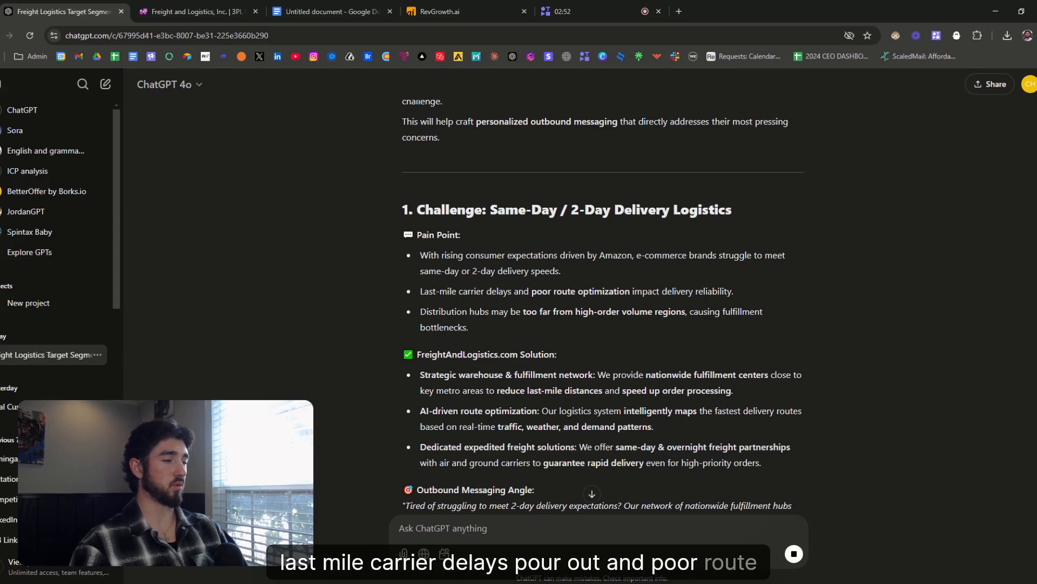
scroll(562, 302, "down", 1)
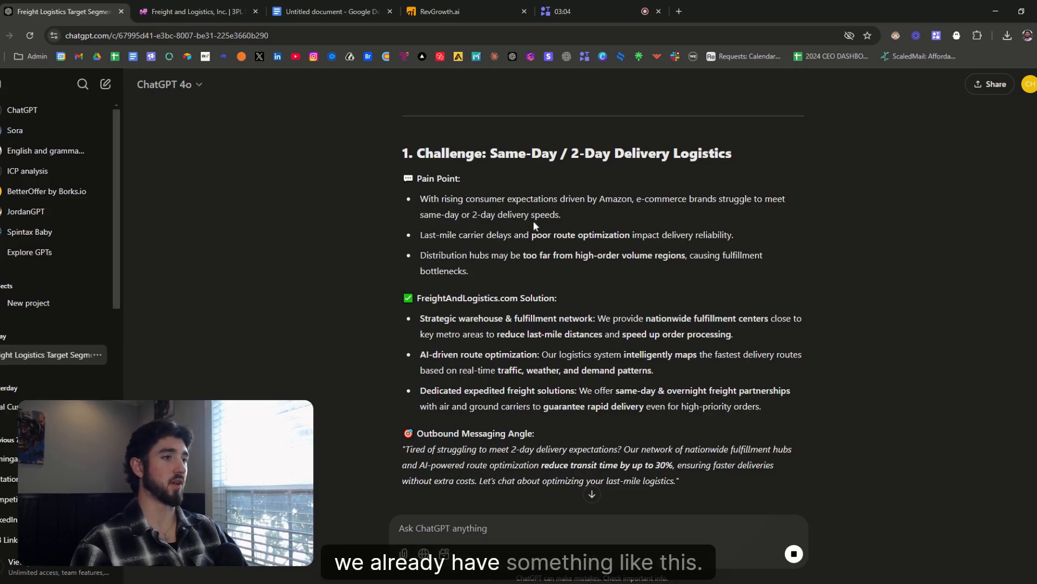
left_click_drag(420, 199, 560, 218)
key("ctrl+c")
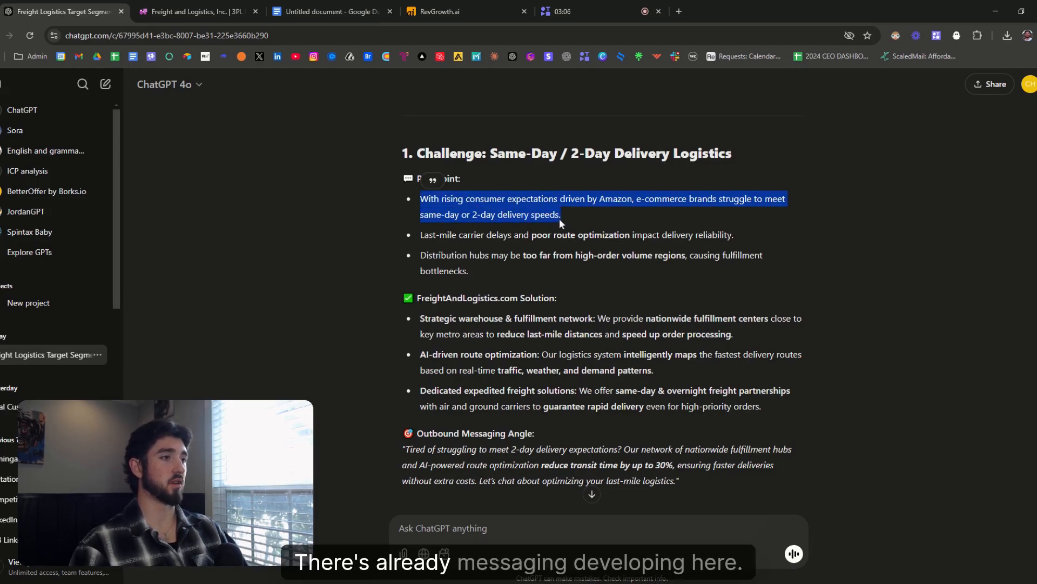
left_click(331, 11)
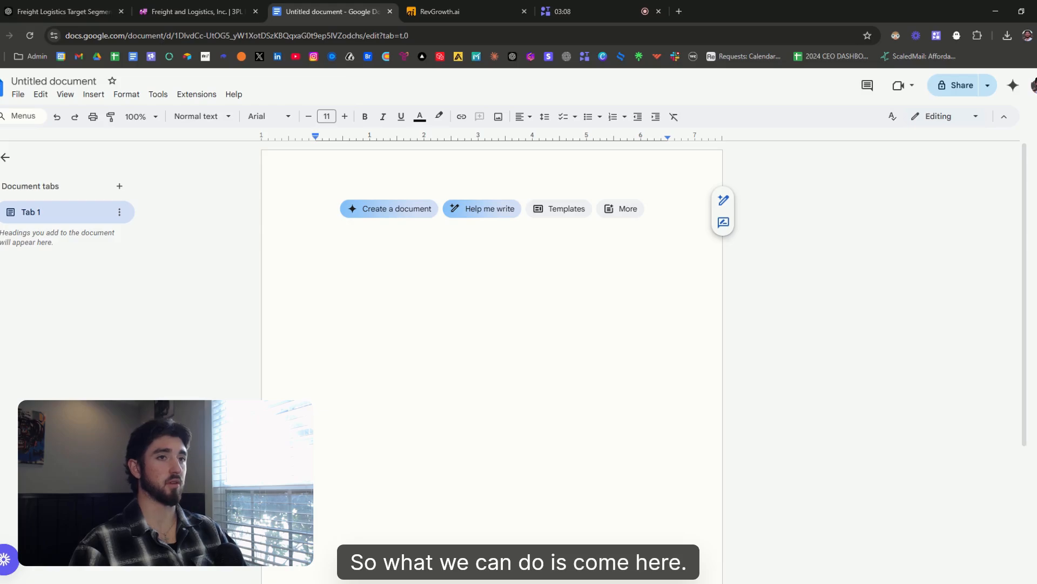
key("ctrl+v")
key("Return")
key("Return")
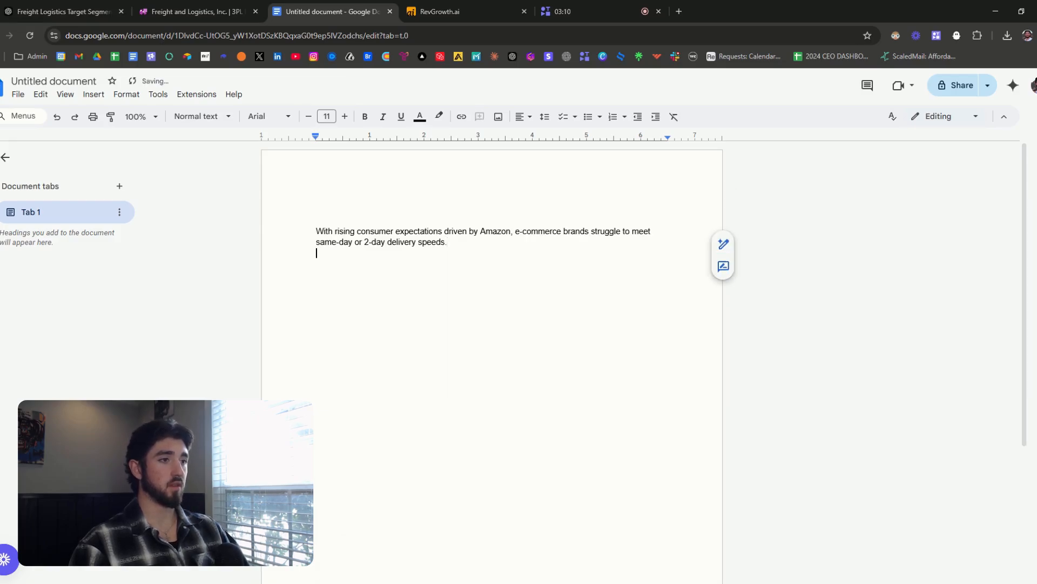
- Write the greeting "Hey {{firstname," on its own line above the pasted pain point
left_click(316, 209)
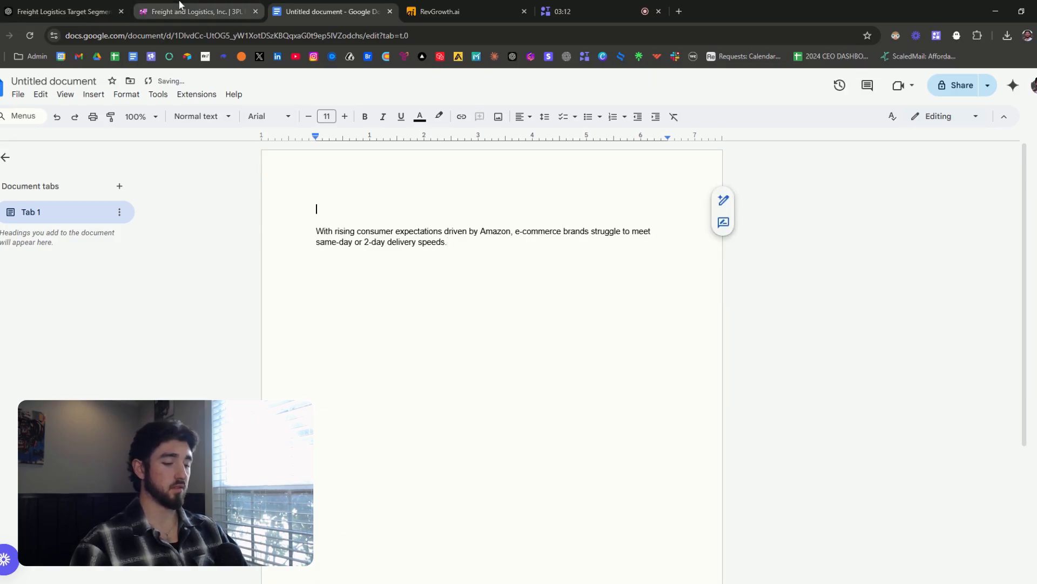
type("Hey ")
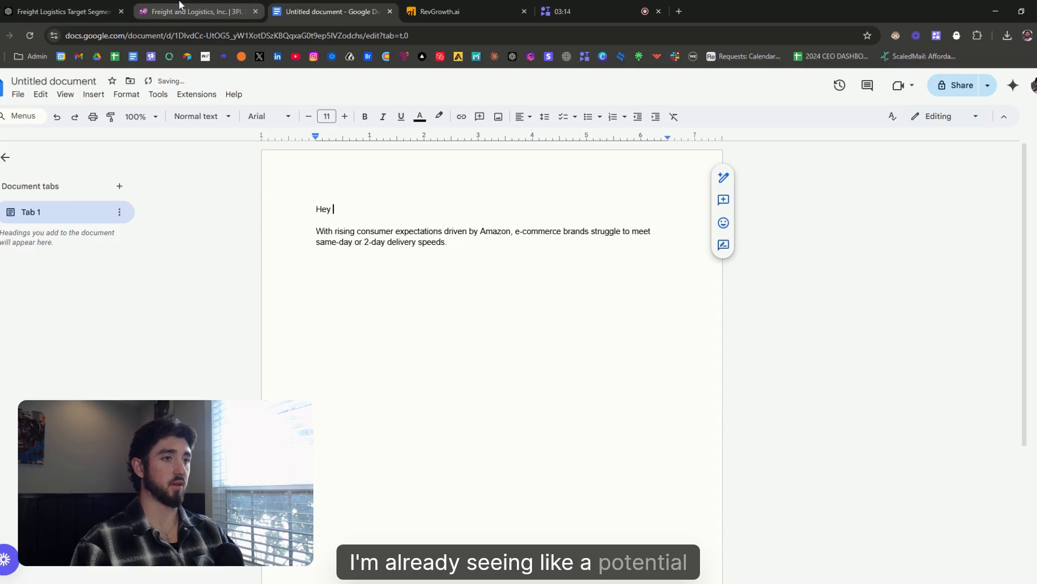
type("P{{f")
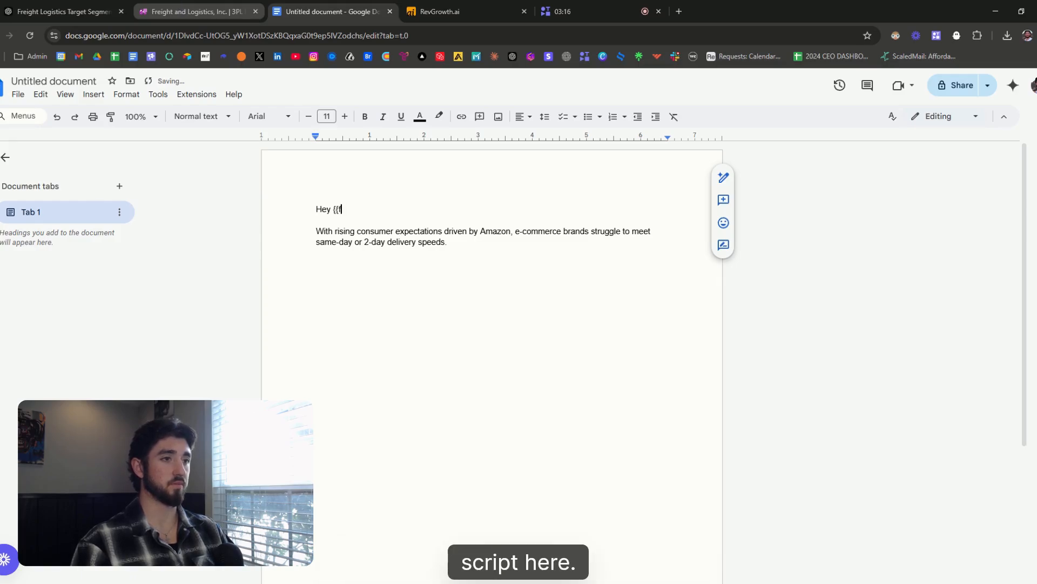
type("rsirst")
key("BackSpace")
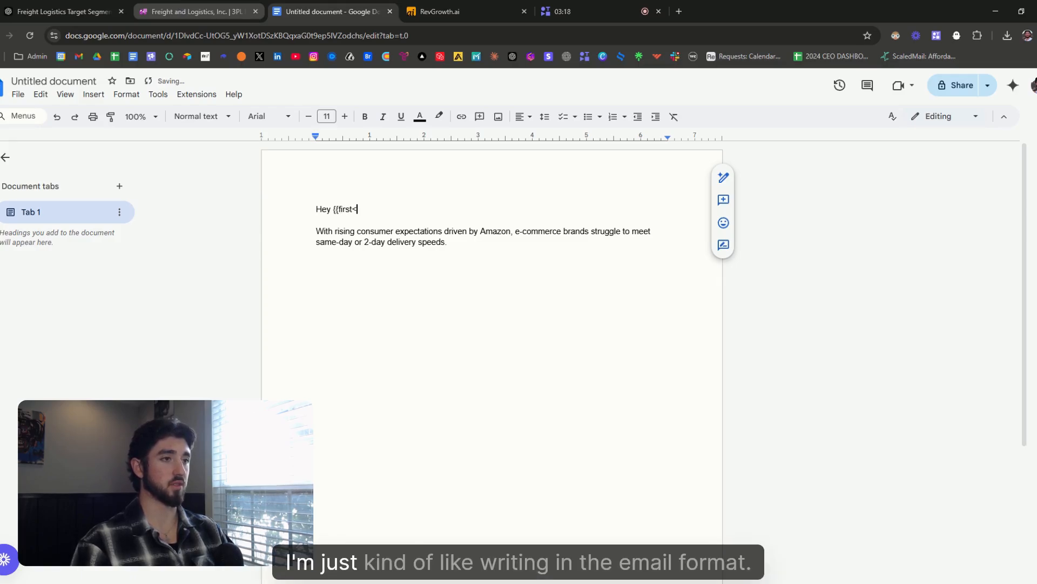
type("M")
key("BackSpace")
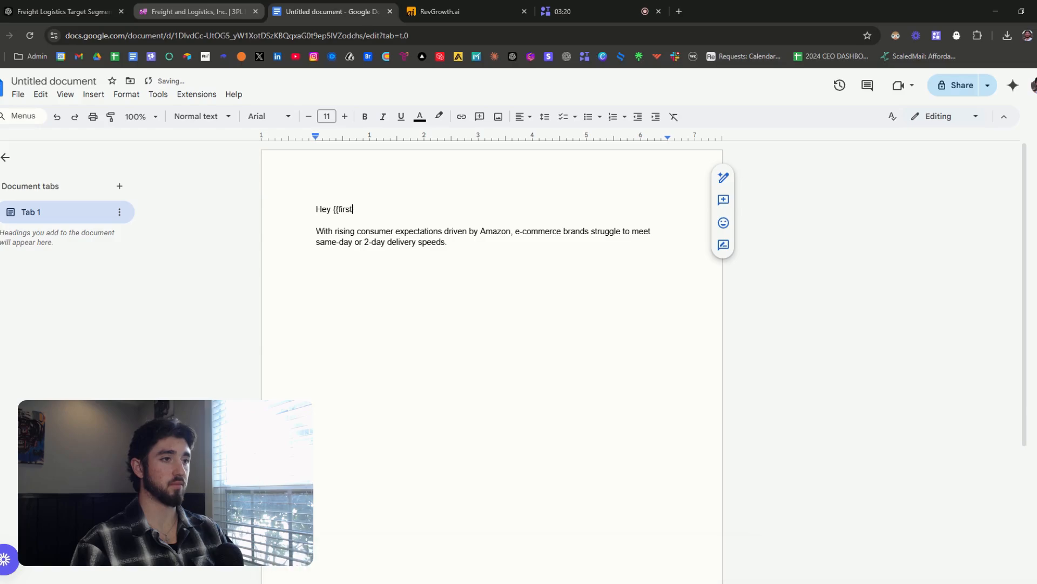
type("<")
key("BackSpace")
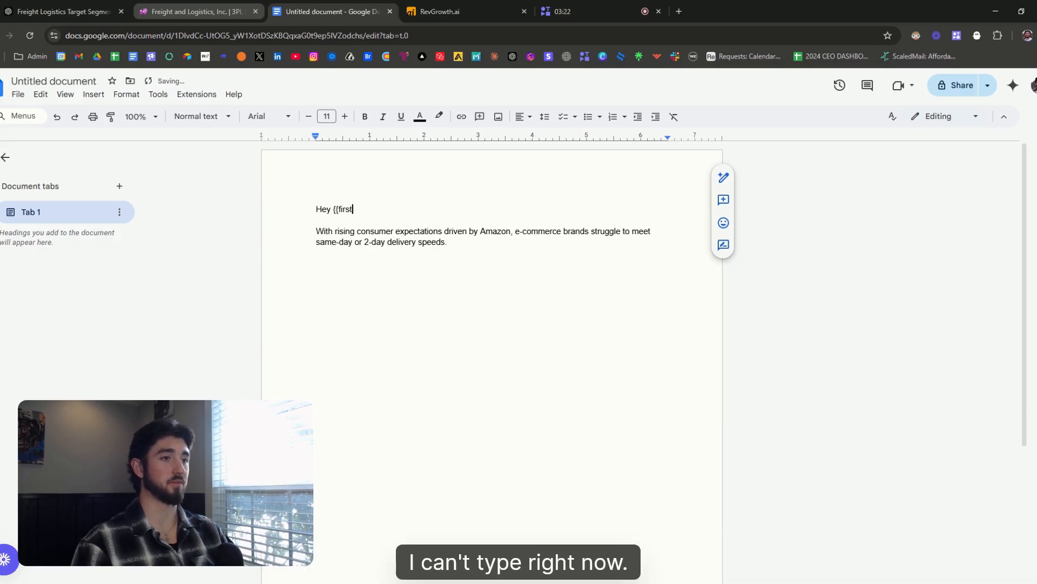
type("nam,e")
type("_")
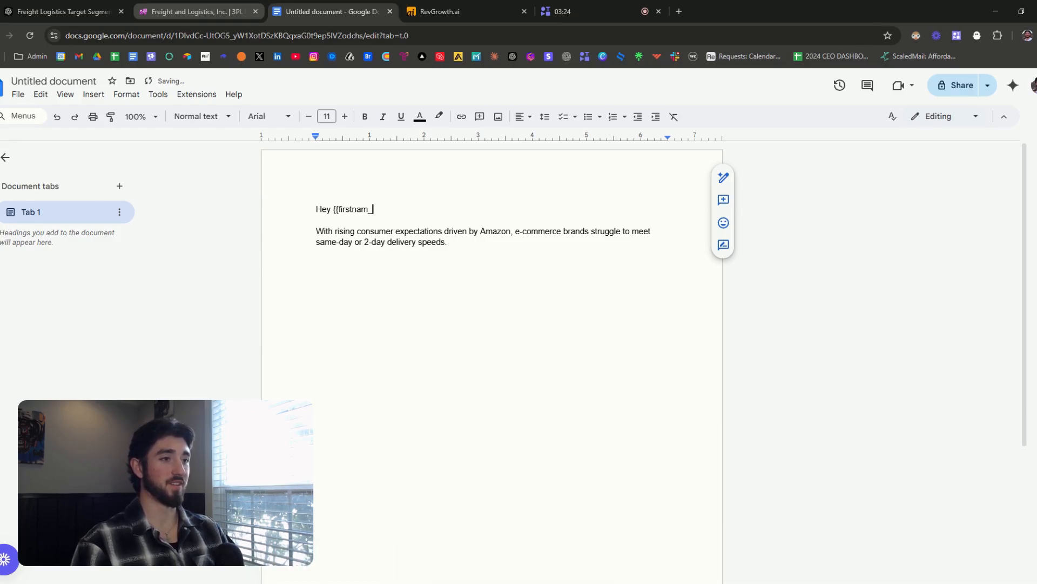
type("+_")
key("BackSpace")
key("BackSpace")
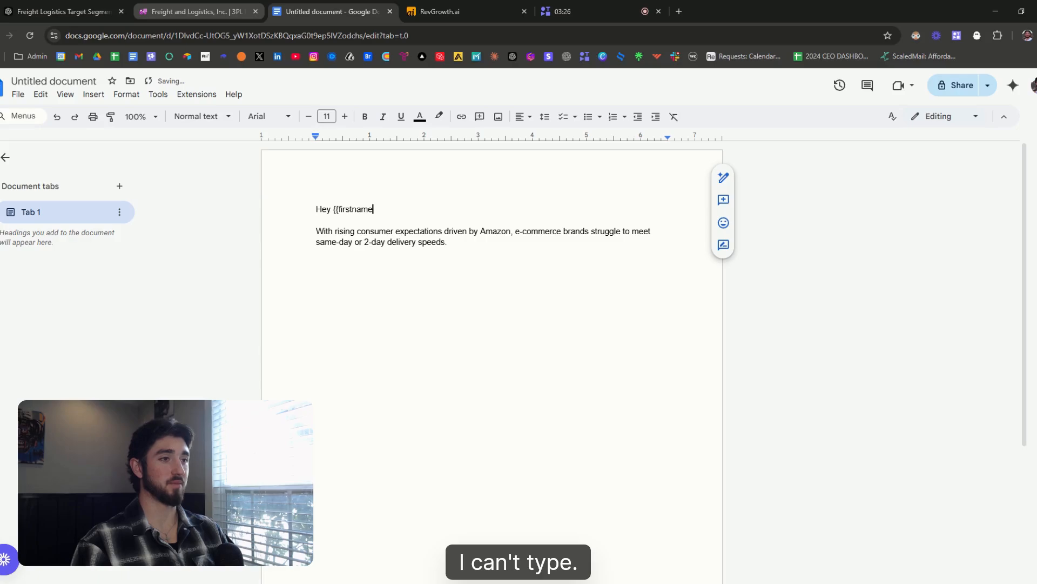
type("+")
key("BackSpace")
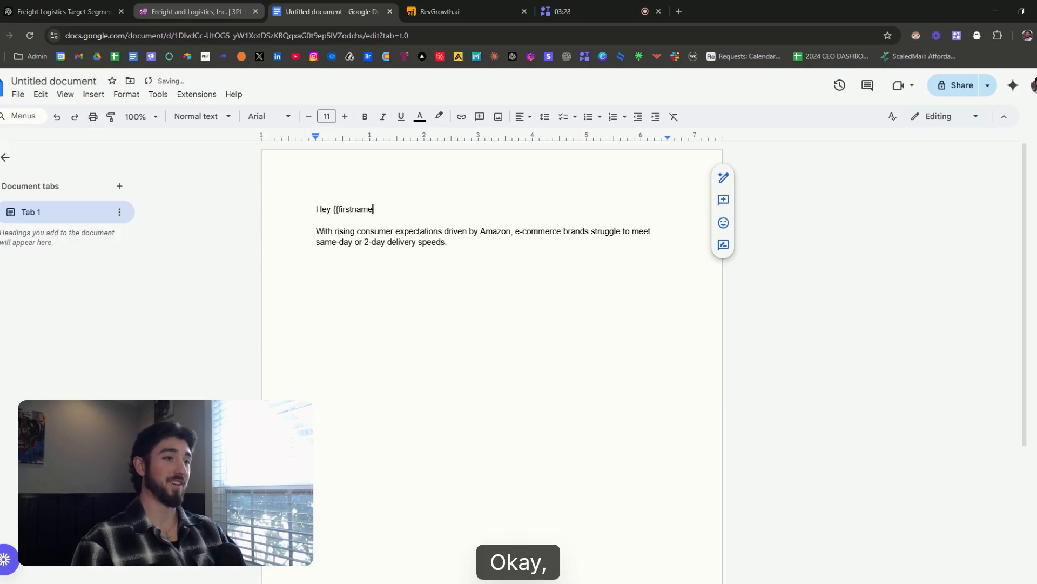
key("BackSpace")
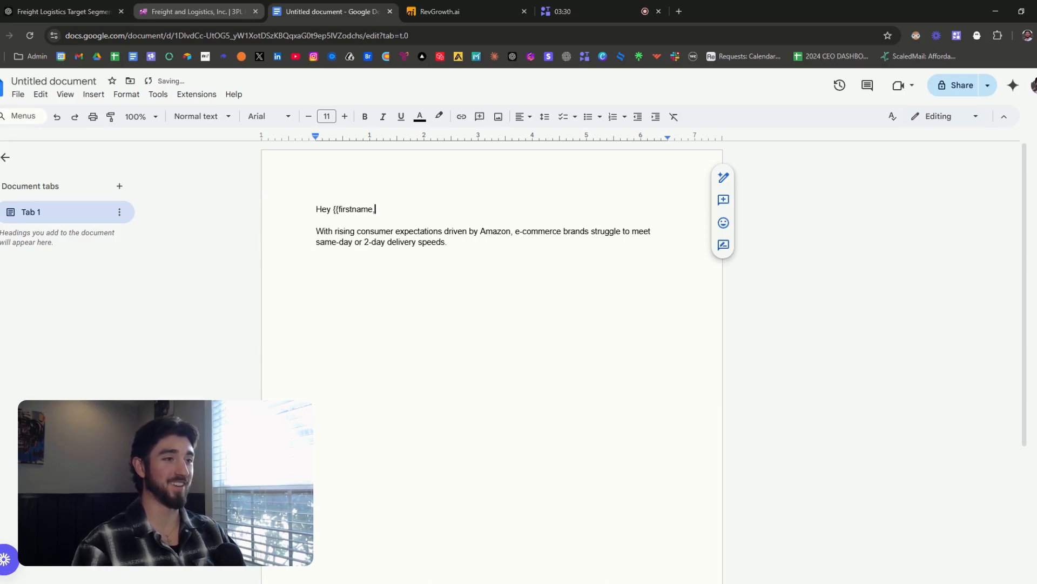
- Remove the opening braces from the greeting so it reads "Hey firstname,"
left_click(339, 209)
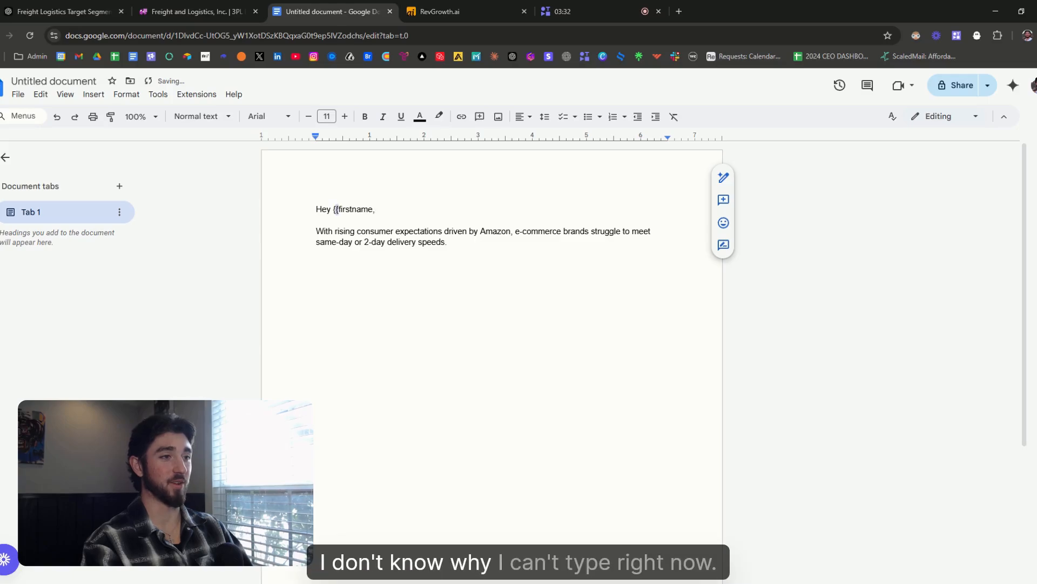
key("BackSpace")
key("BackSpace")
- Copy ChatGPT's "We provide nationwide fulfillment centers" solution sentence and paste it as a new paragraph below the pain point in the Google Doc
left_click(316, 252)
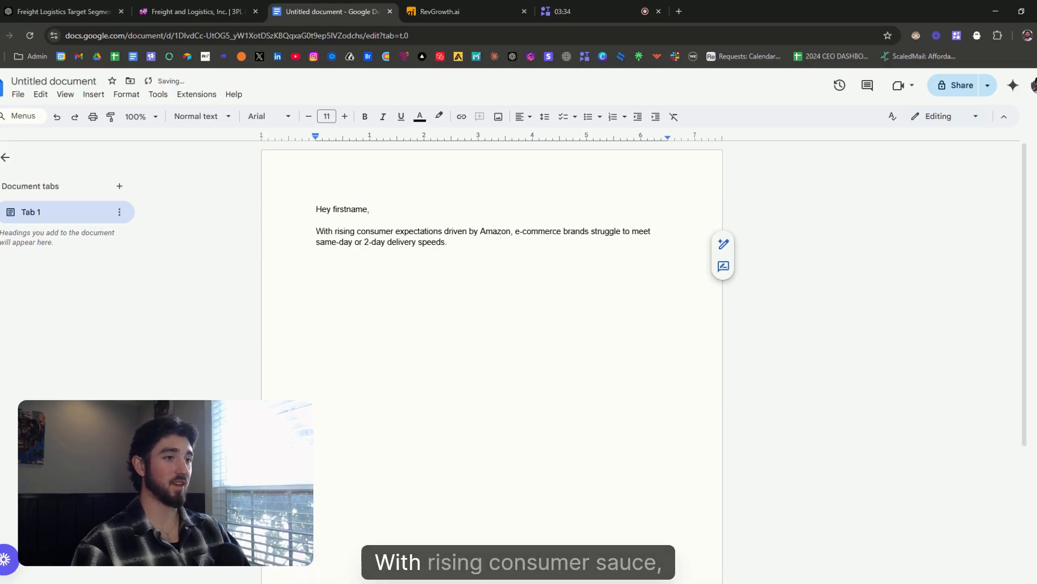
left_click(212, 10)
left_click(324, 11)
left_click(82, 11)
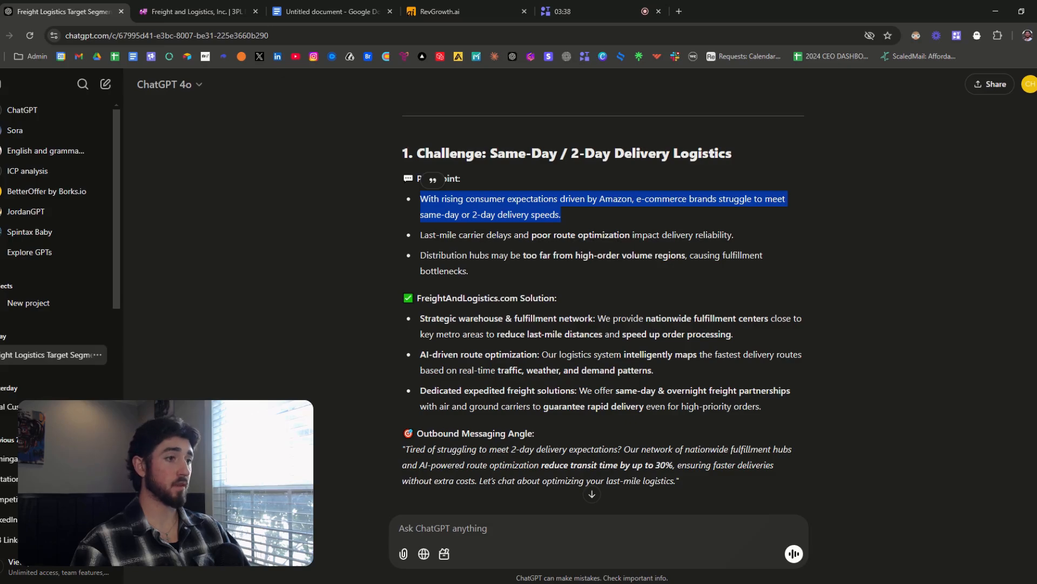
left_click_drag(598, 319, 741, 335)
key("ctrl+c")
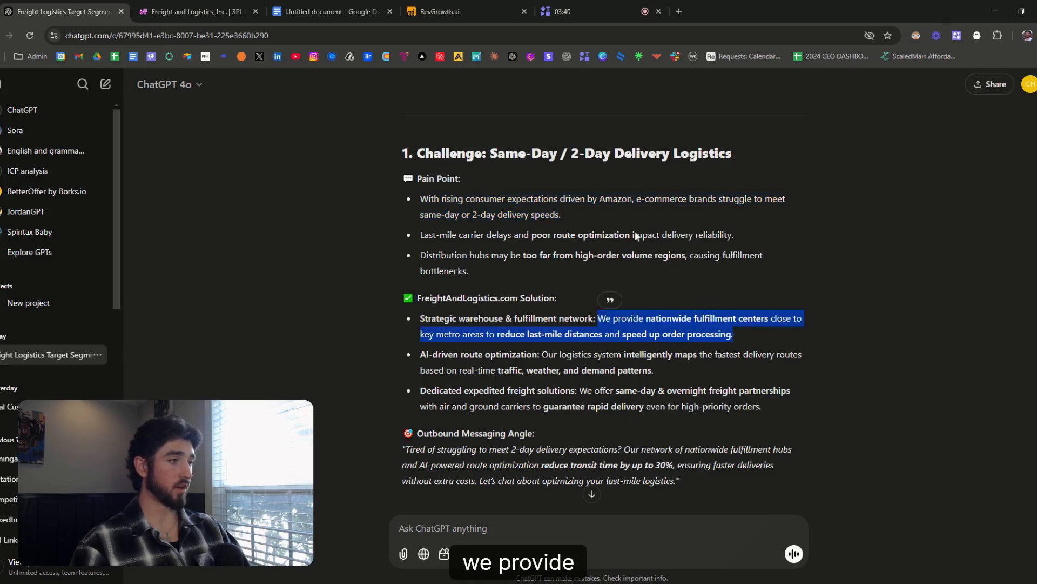
left_click(325, 11)
key("ctrl+v")
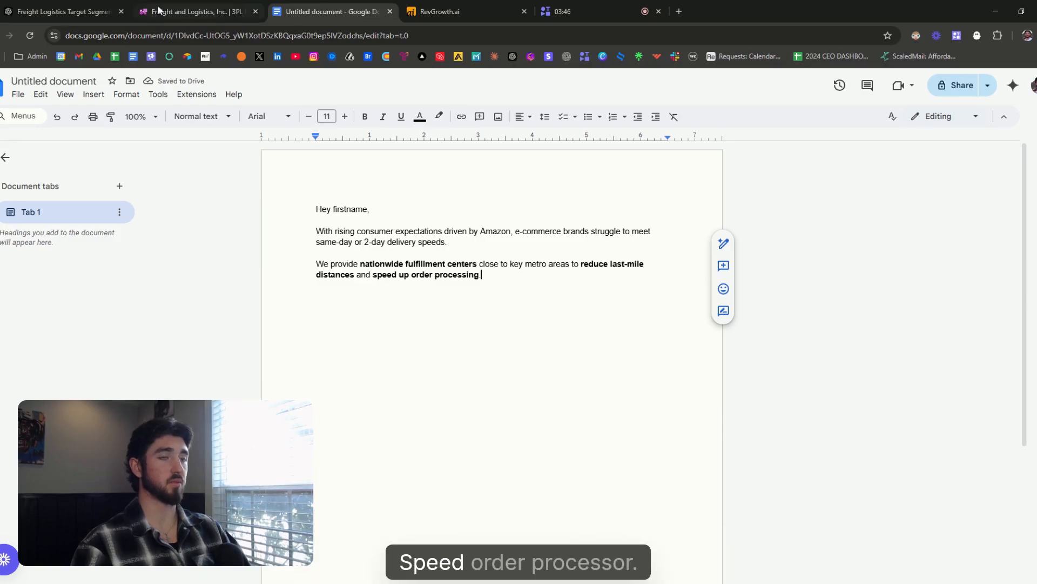
- In ChatGPT, copy the first challenge's Outbound Messaging Angle from "Tired of struggling" through "without extra costs."
left_click(195, 11)
left_click(97, 10)
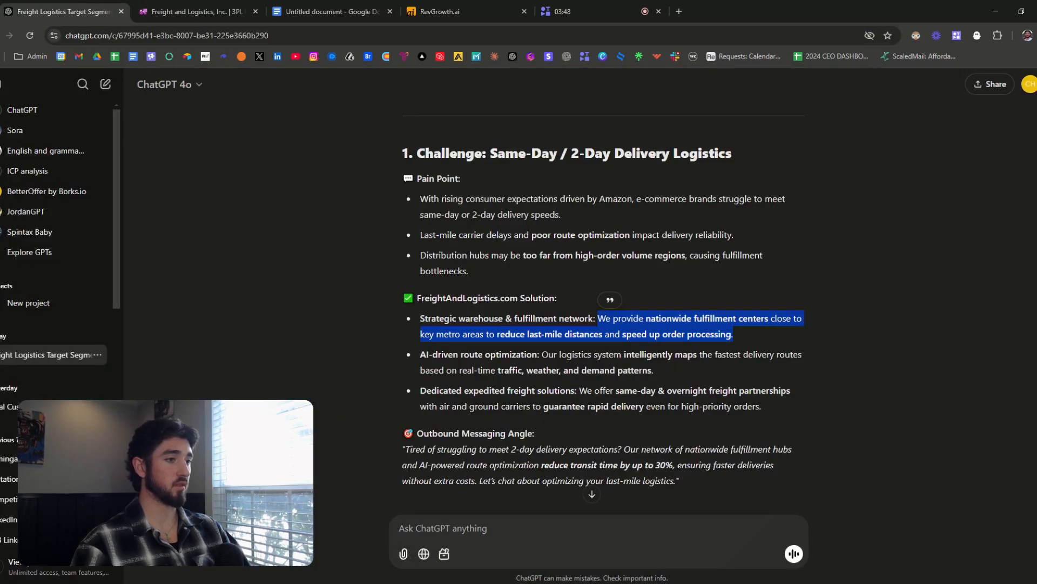
left_click_drag(543, 354, 660, 366)
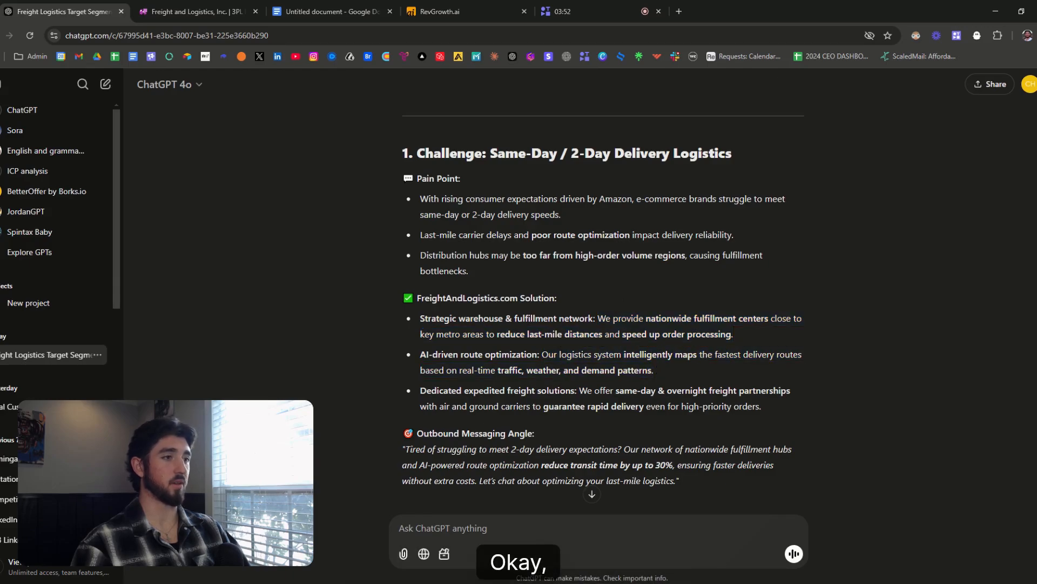
left_click(194, 12)
left_click(330, 12)
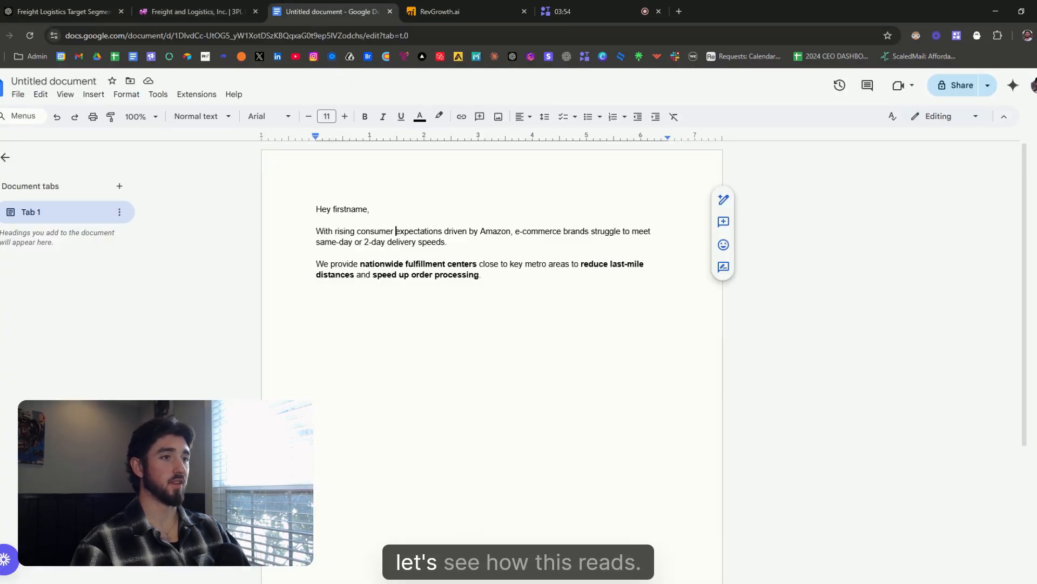
left_click(65, 11)
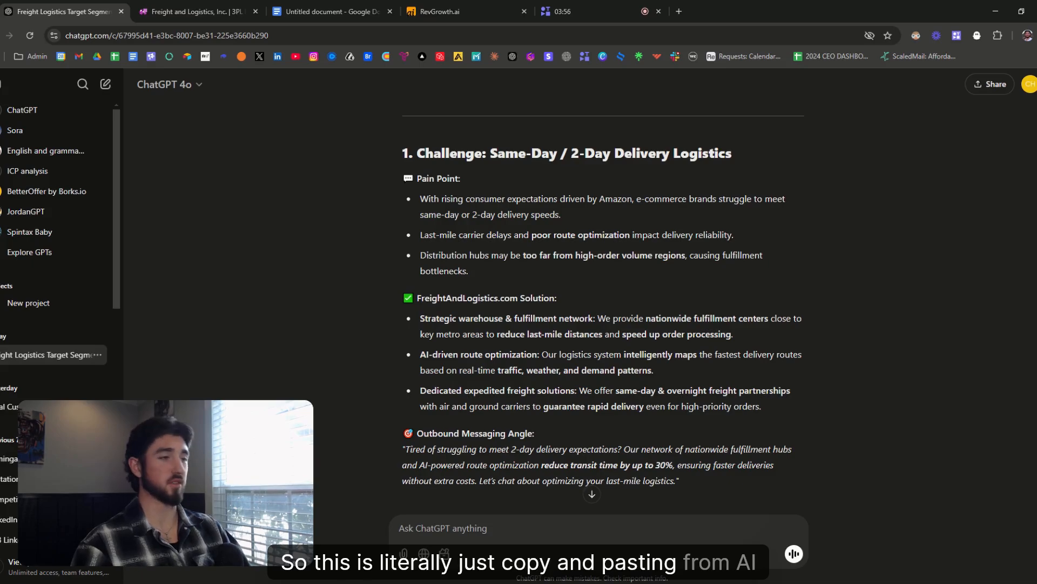
scroll(602, 297, "down", 1)
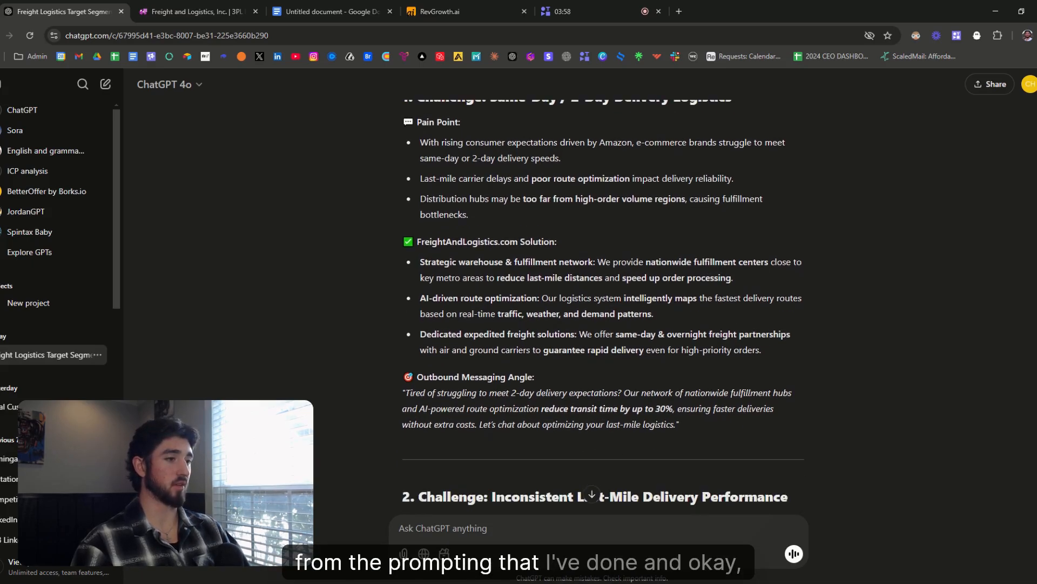
left_click_drag(396, 388, 680, 425)
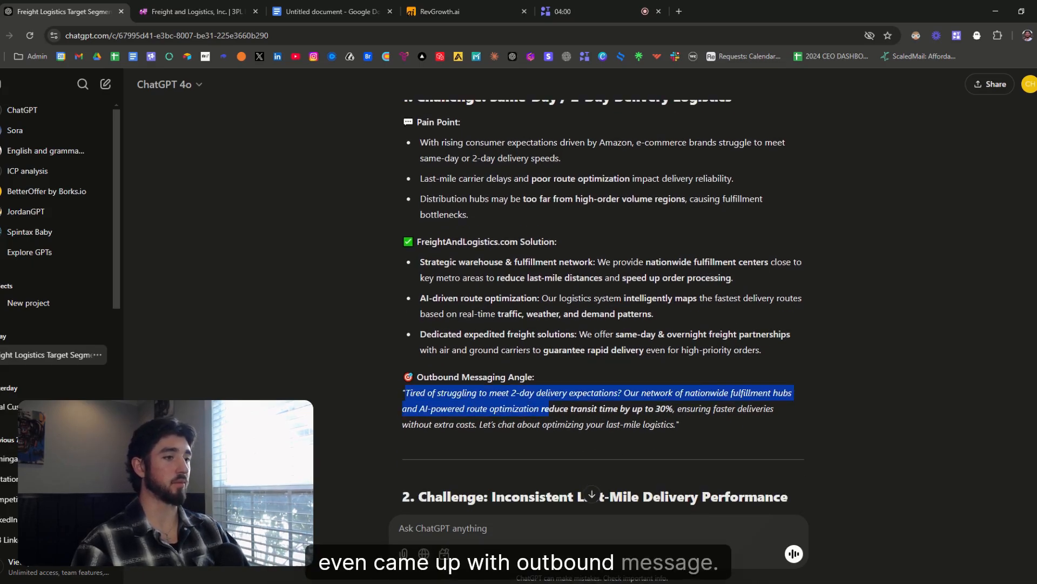
left_click_drag(402, 393, 573, 424)
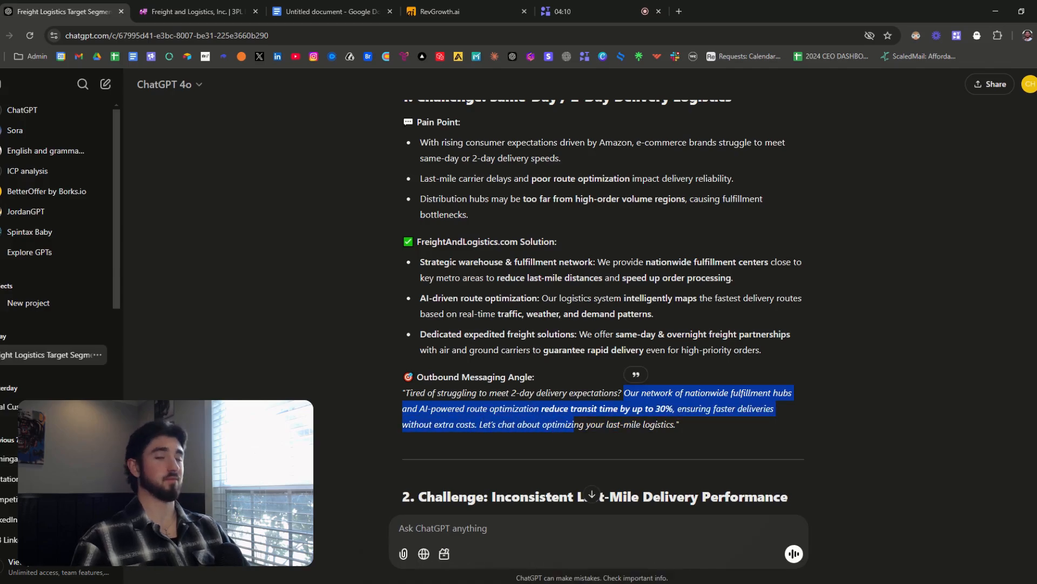
left_click(574, 424)
left_click_drag(402, 392, 490, 424)
key("ctrl+c")
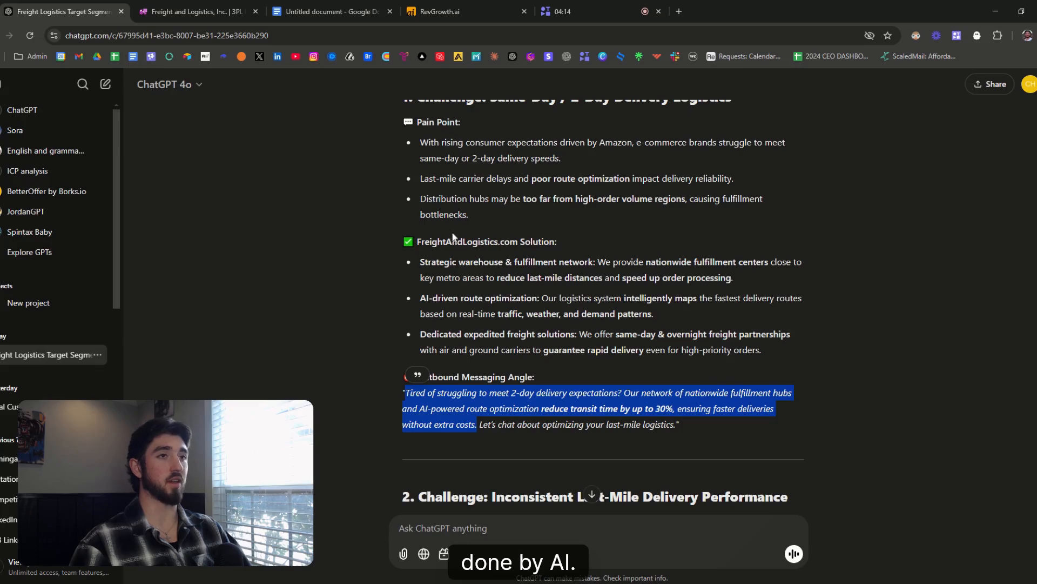
- Start a second script below the first in the Google Doc with "First_name –" followed by the copied messaging angle
left_click(327, 11)
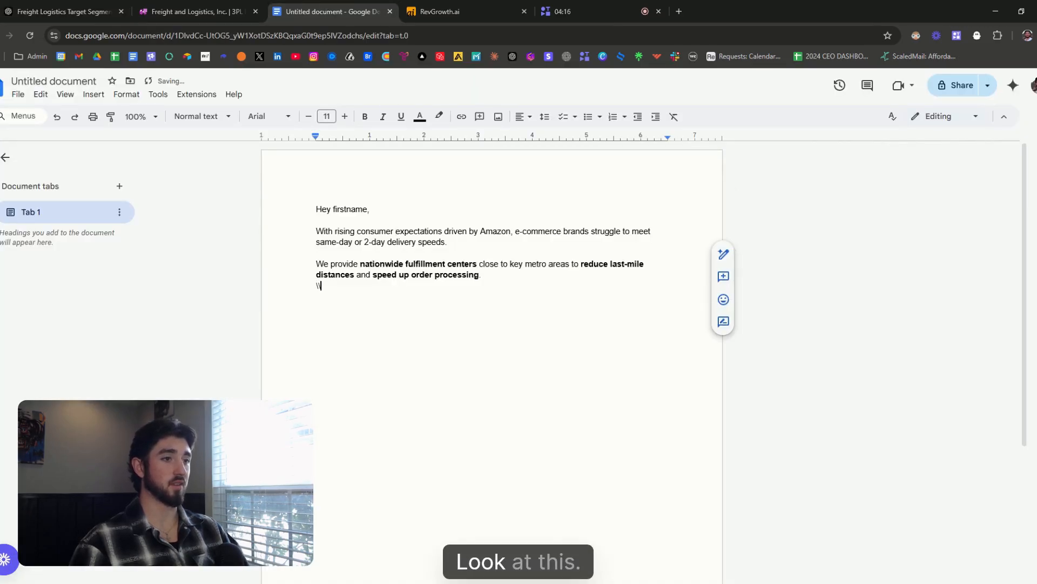
key("Return")
key("Return")
type("))")
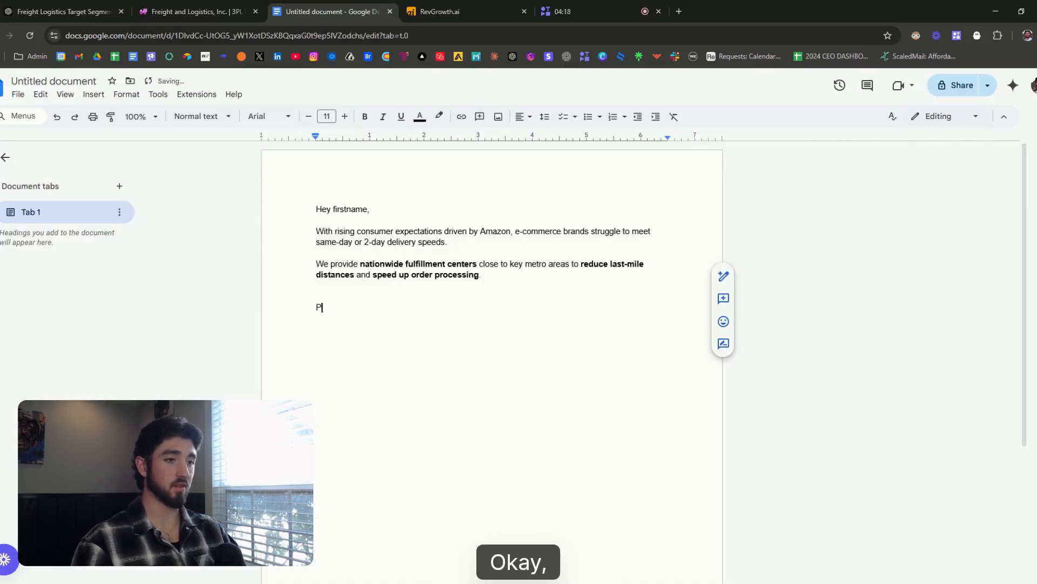
key("BackSpace")
key("BackSpace")
type("F")
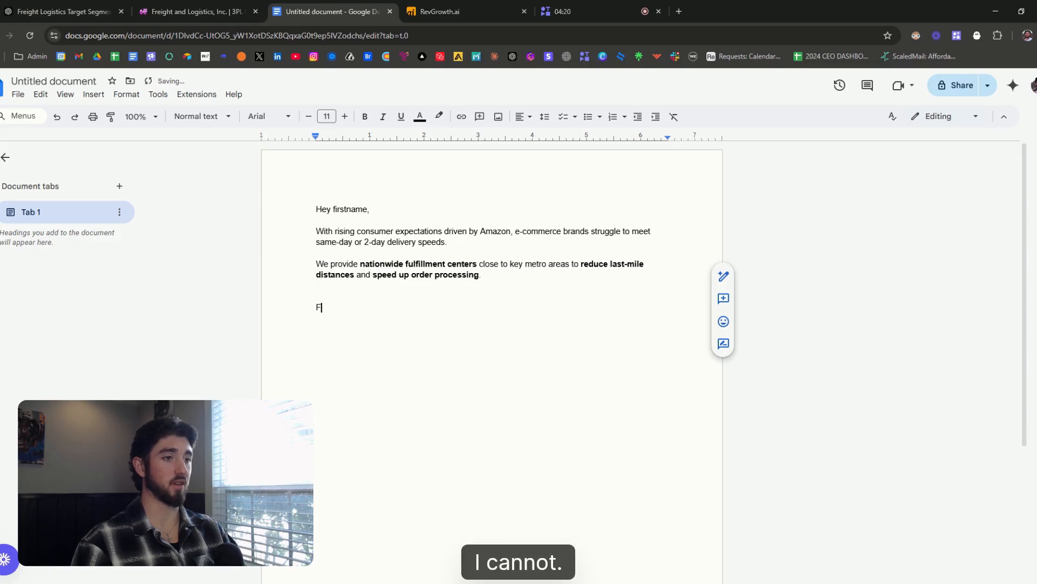
type("irst")
type("_name")
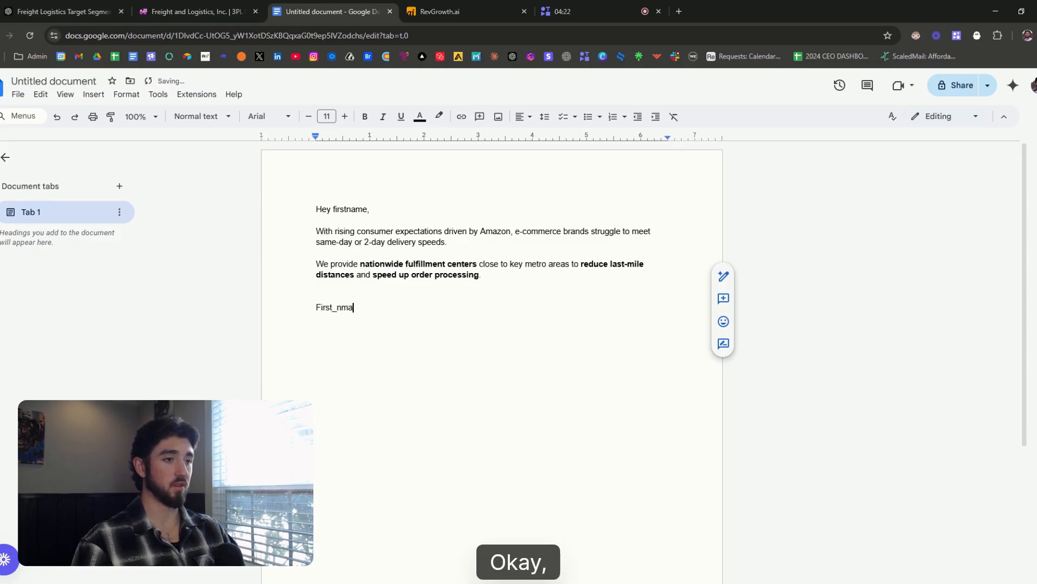
type(" ==")
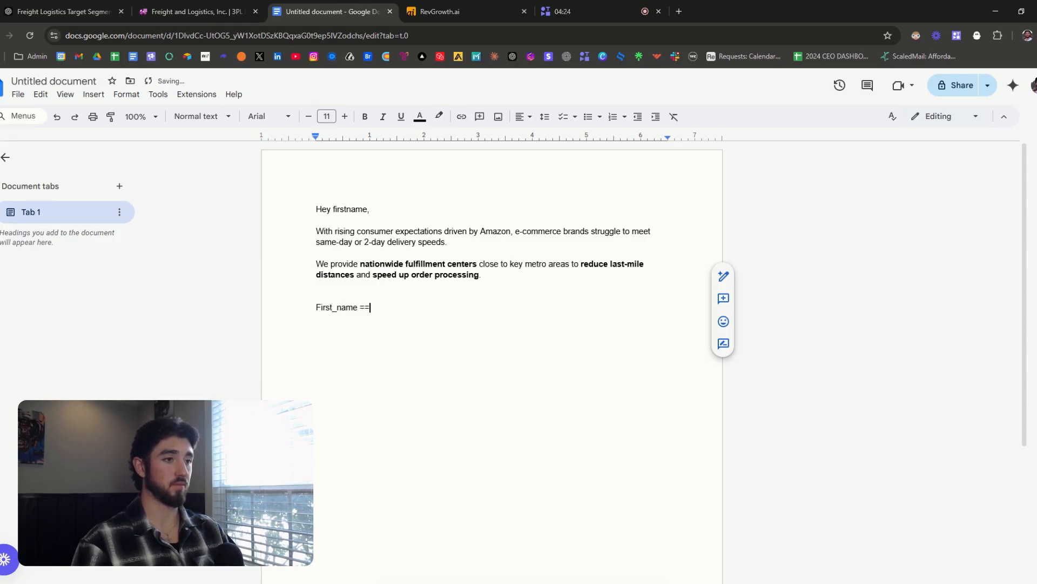
key("ctrl+v")
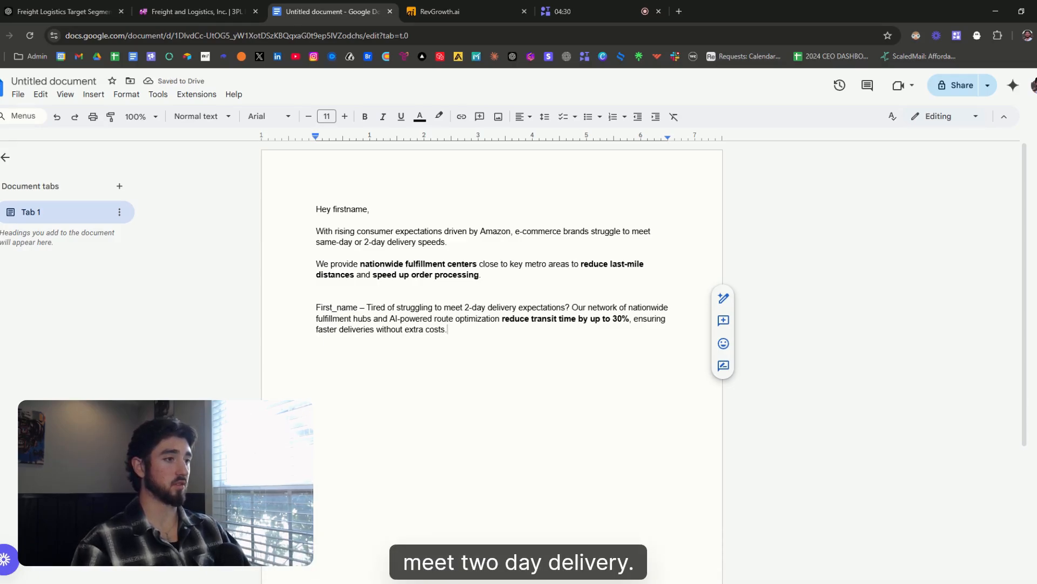
left_click_drag(367, 308, 396, 307)
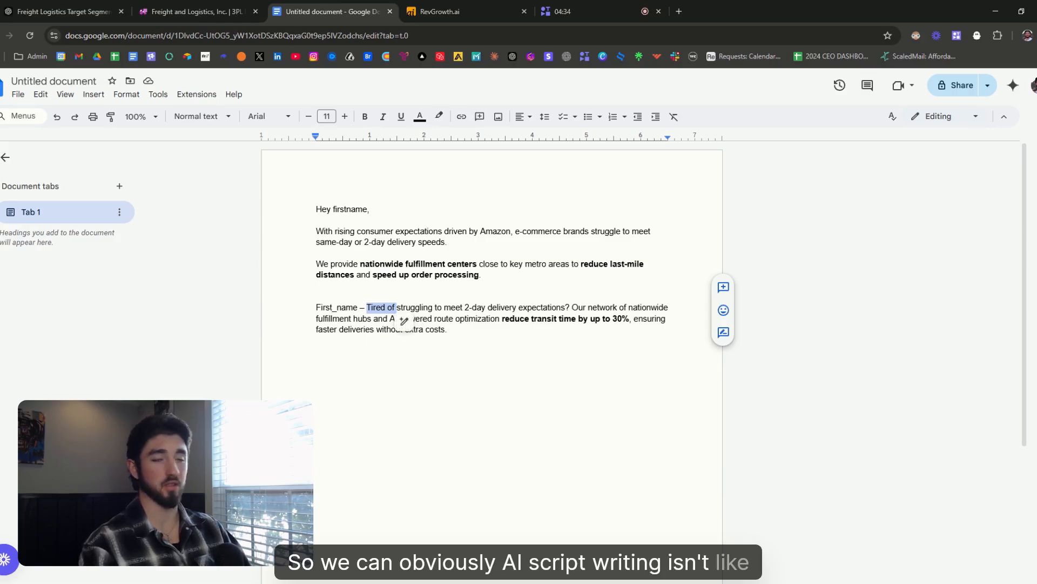
- In the second script's opening question, remove "Tired of" and add "for {{company_name}}'s products" before the question mark
key("BackSpace")
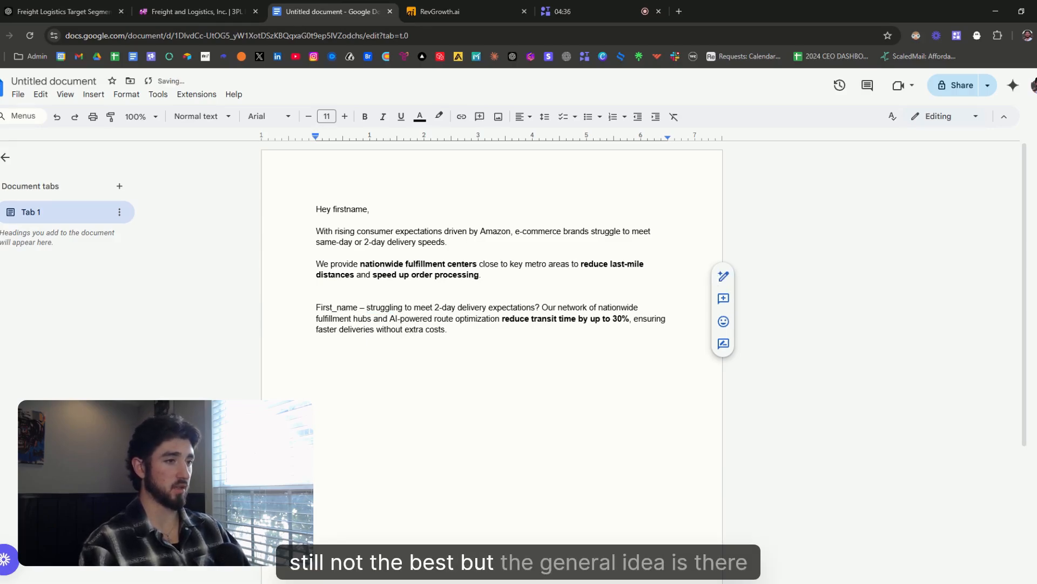
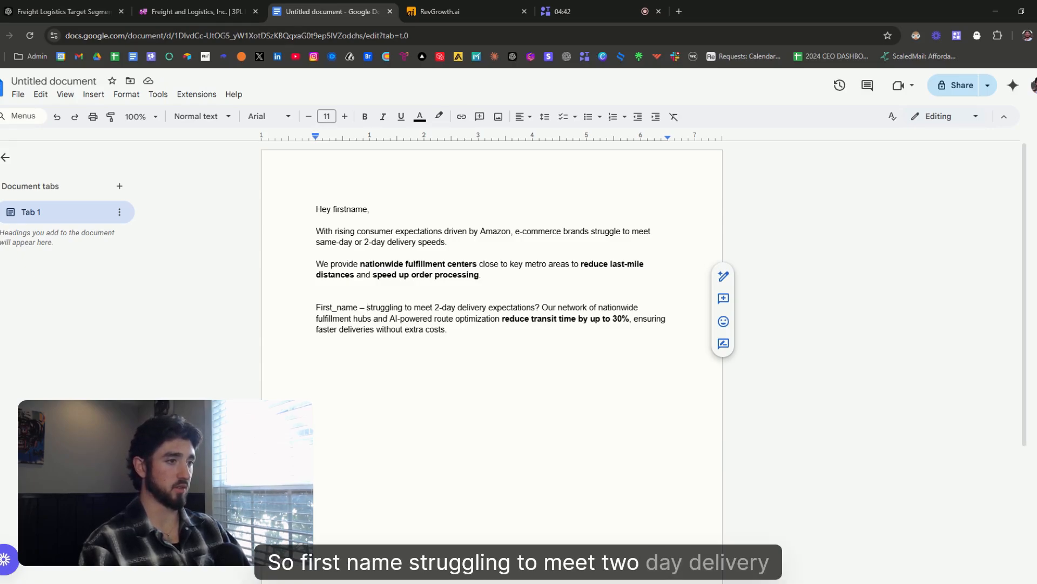
left_click(536, 307)
type("for P")
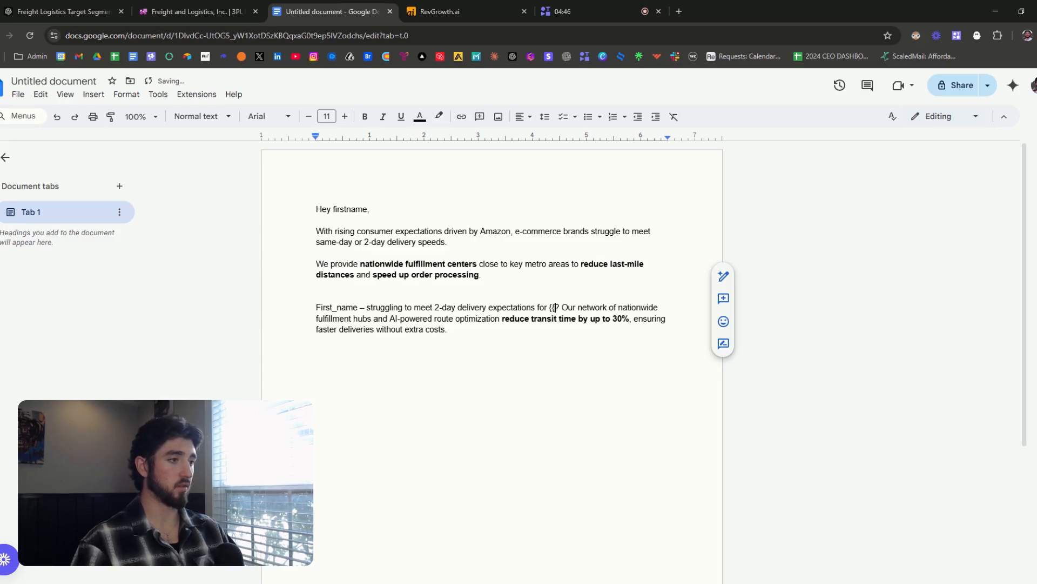
type("{company}")
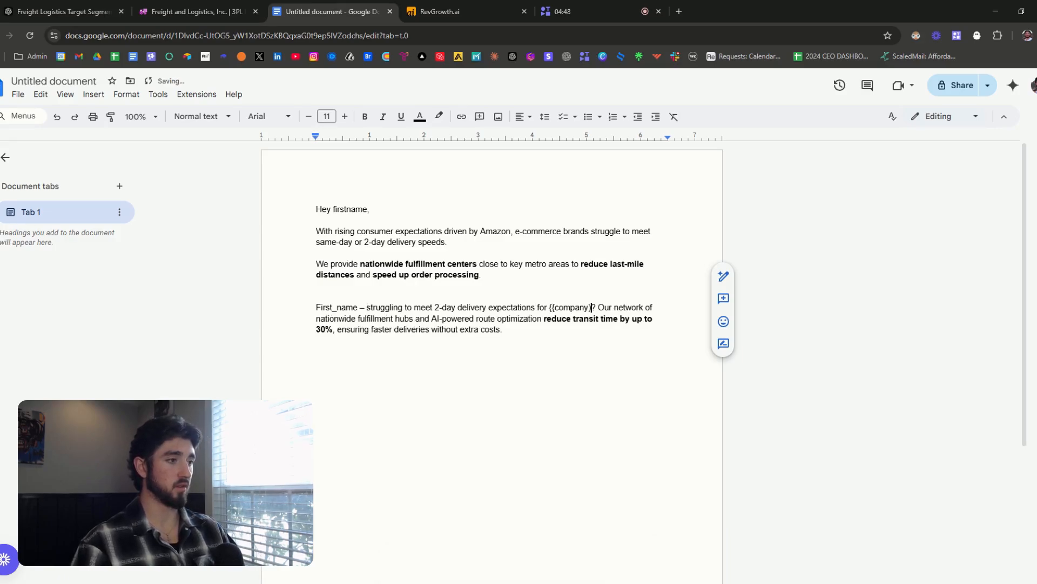
type("name")
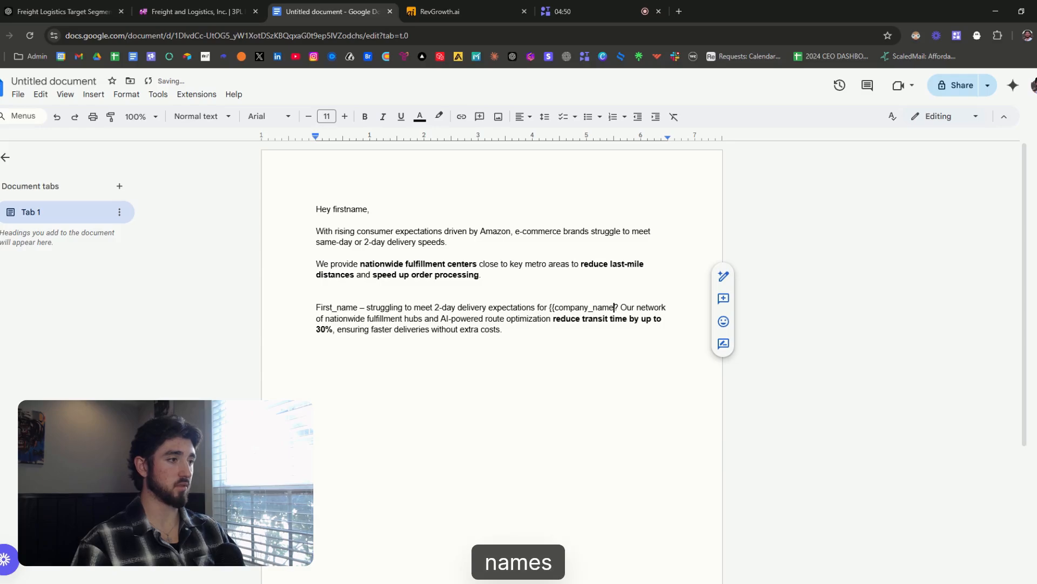
type("}}")
type("'s ")
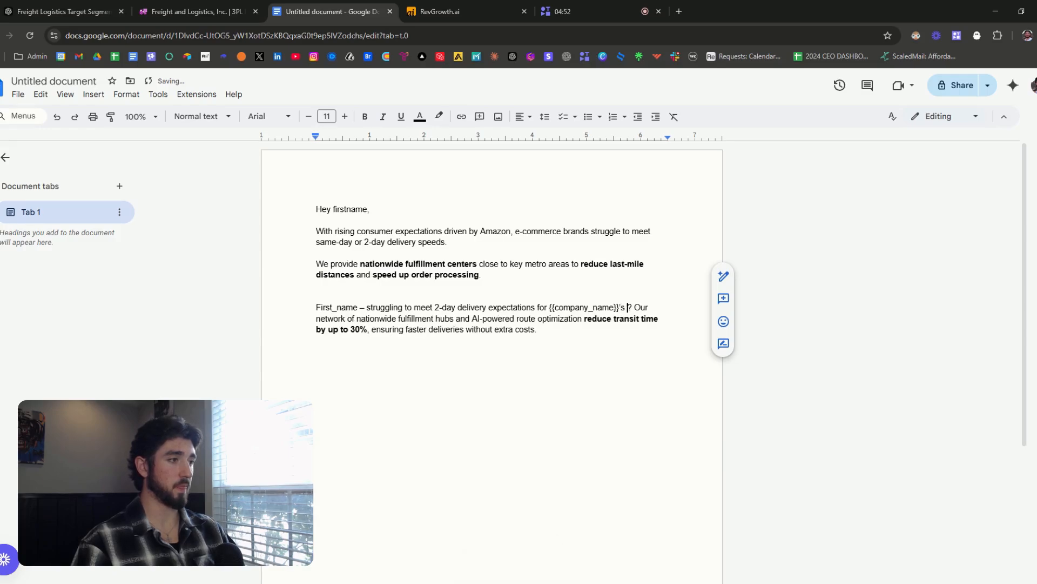
type("products")
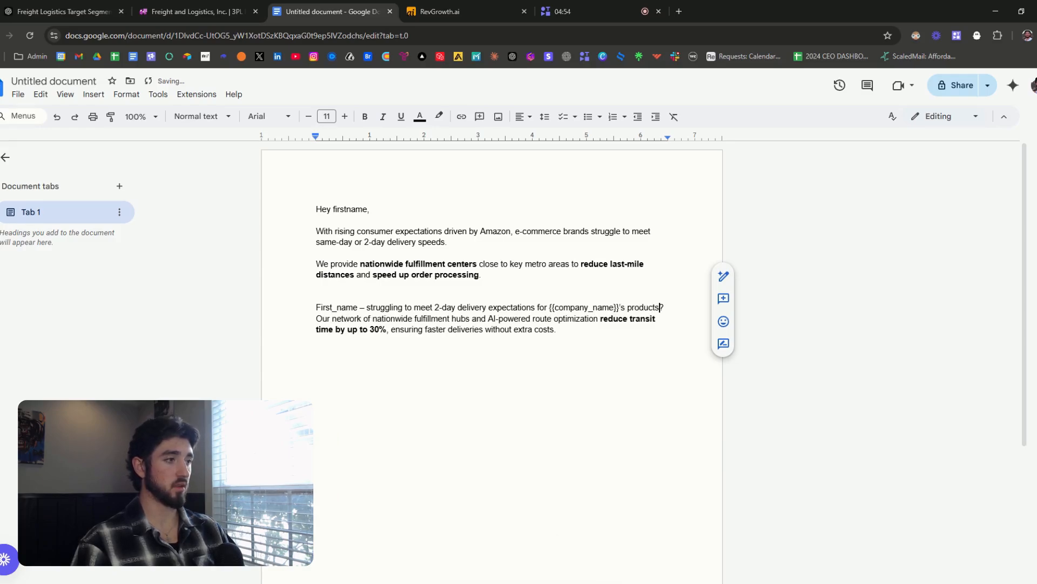
key("ctrl+shift+Left")
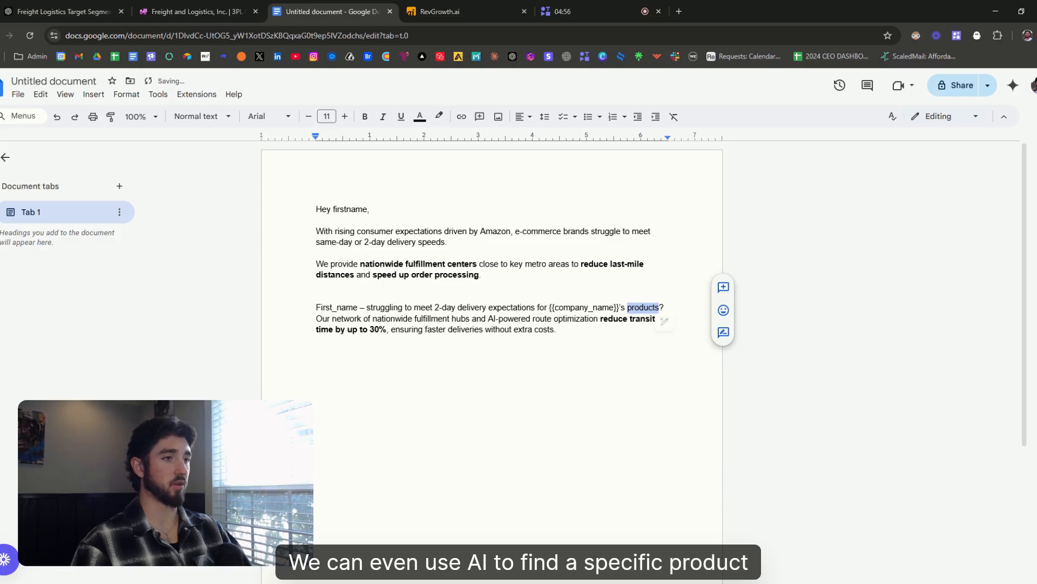
key("Right")
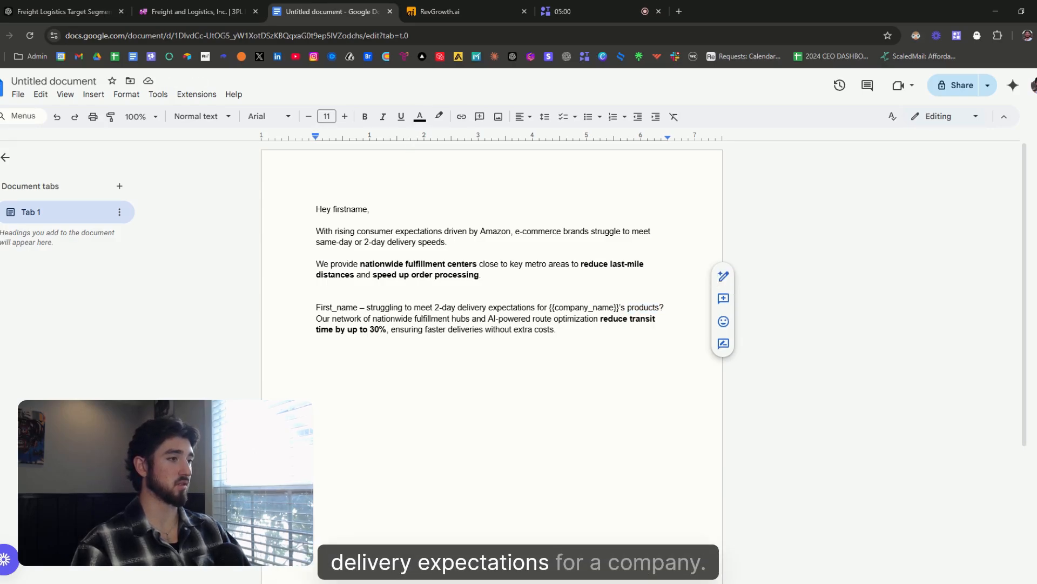
left_click(627, 306)
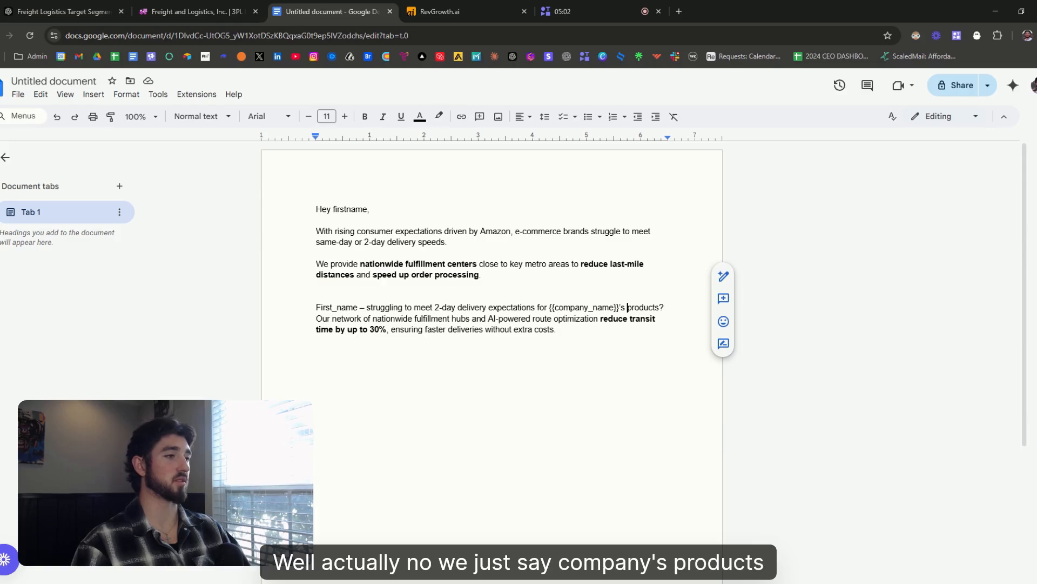
left_click(405, 307)
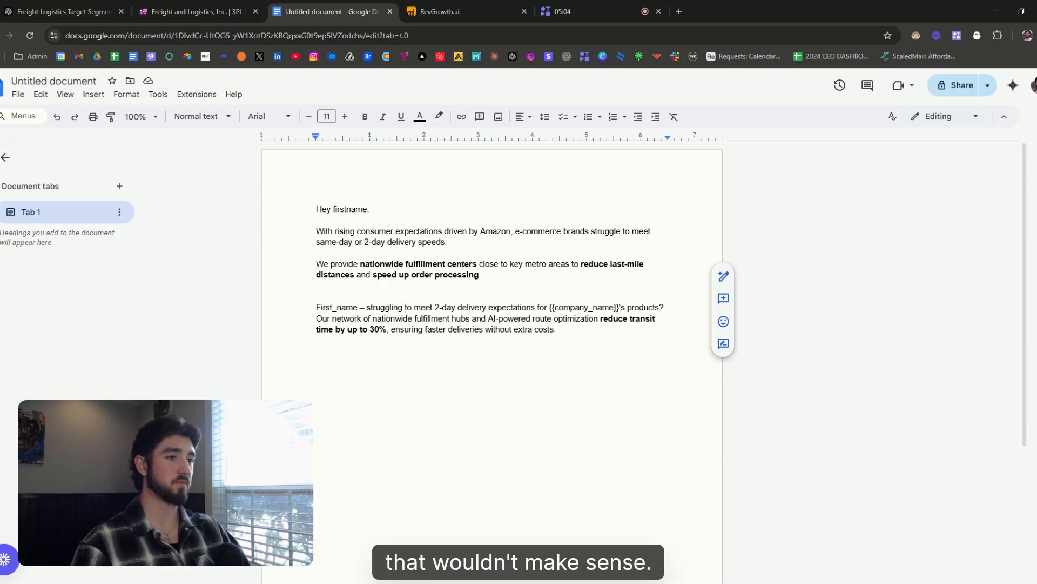
- Separate the "Our network of nationwide fulfillment hubs" sentence from the opening question with a blank line and start a new paragraph below it
left_click_drag(317, 319, 447, 319)
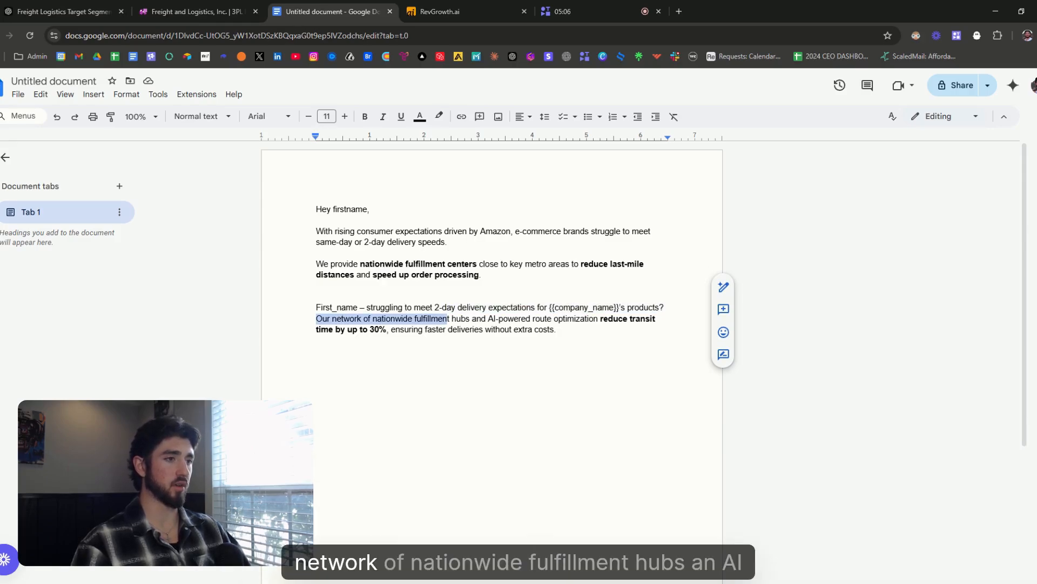
left_click(448, 318)
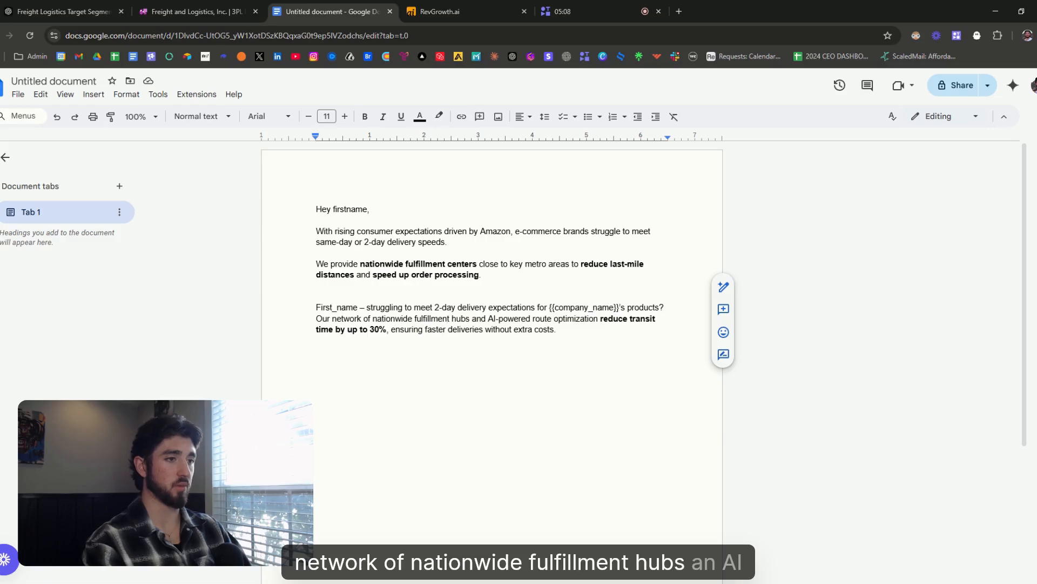
key("Return")
left_click_drag(489, 329, 602, 330)
left_click(602, 330)
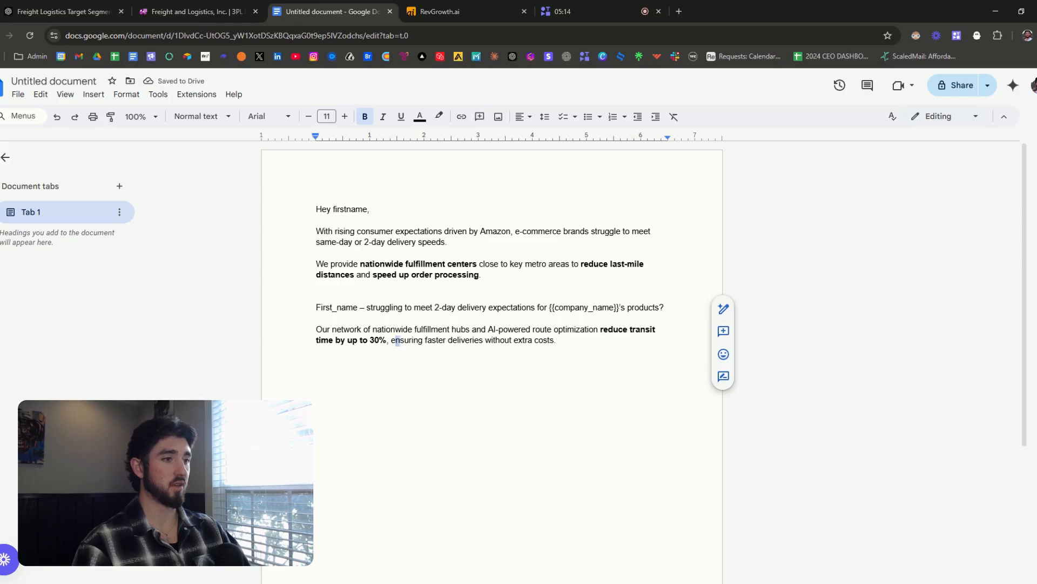
left_click(518, 340)
key("End")
key("Return")
key("Return")
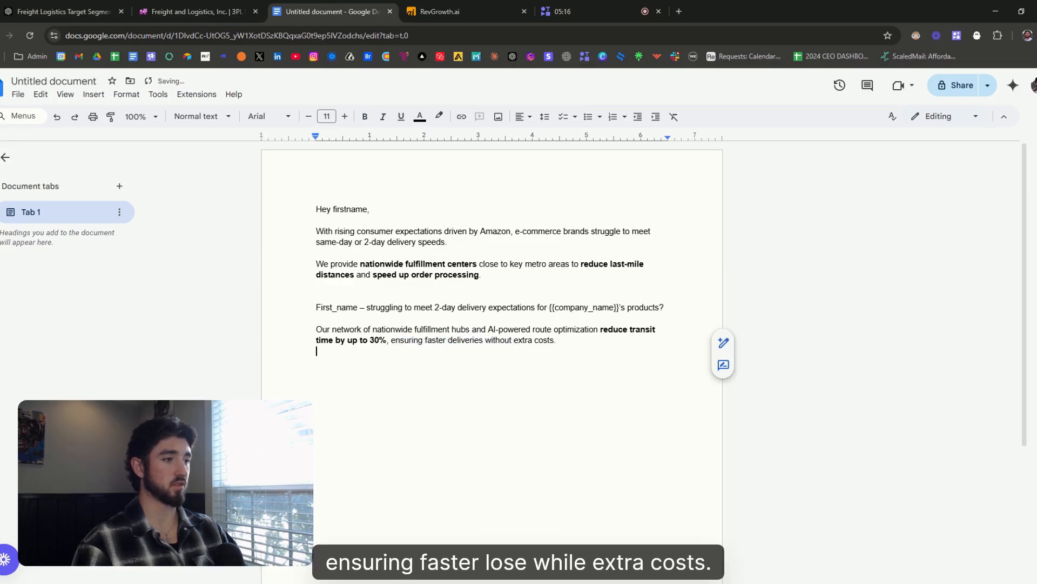
type("Interes")
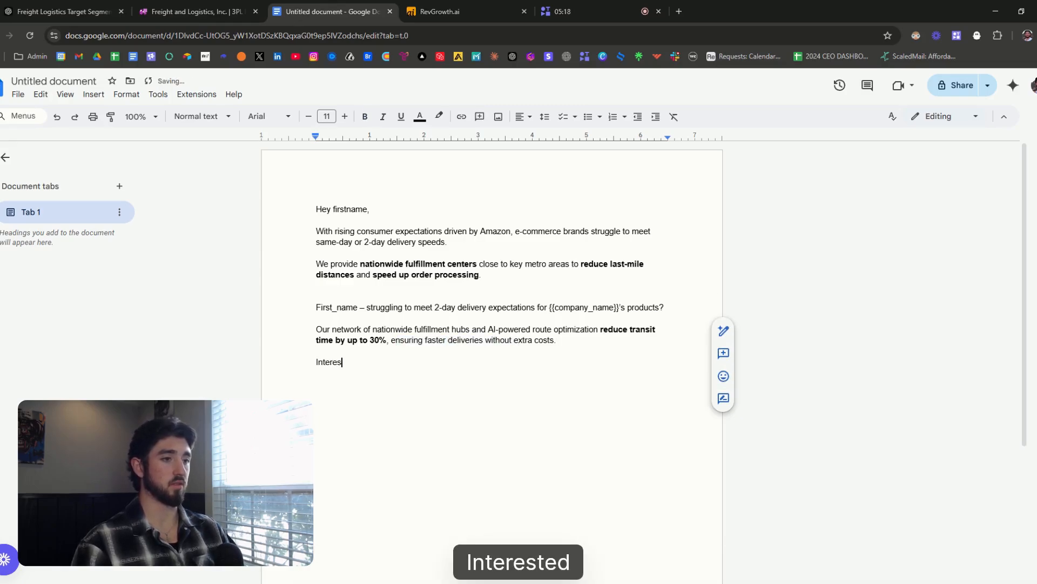
type("ted in lead")
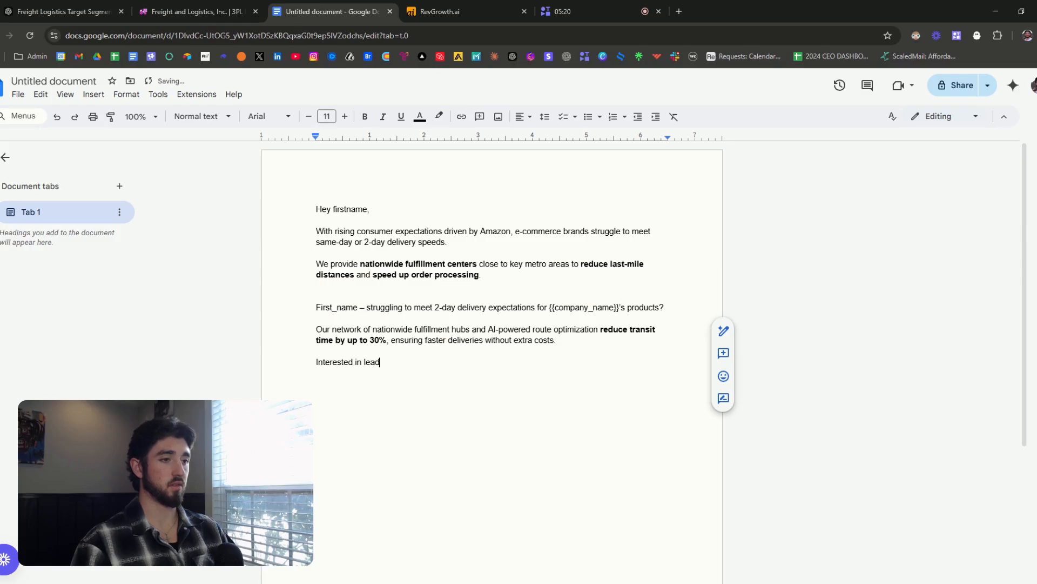
key("BackSpace")
type("rning")
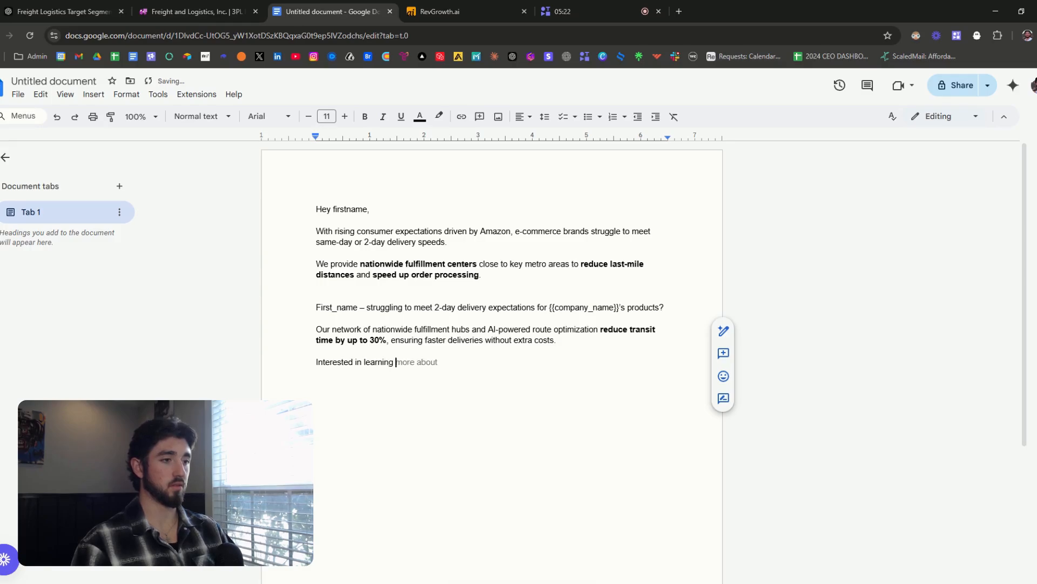
key("BackSpace")
key("BackSpace")
key("BackSpace")
key("BackSpace")
key("BackSpace")
key("BackSpace")
key("BackSpace")
key("BackSpace")
key("BackSpace")
key("BackSpace")
key("BackSpace")
key("BackSpace")
key("BackSpace")
key("BackSpace")
key("BackSpace")
key("BackSpace")
key("BackSpace")
key("BackSpace")
key("BackSpace")
key("BackSpace")
key("BackSpace")
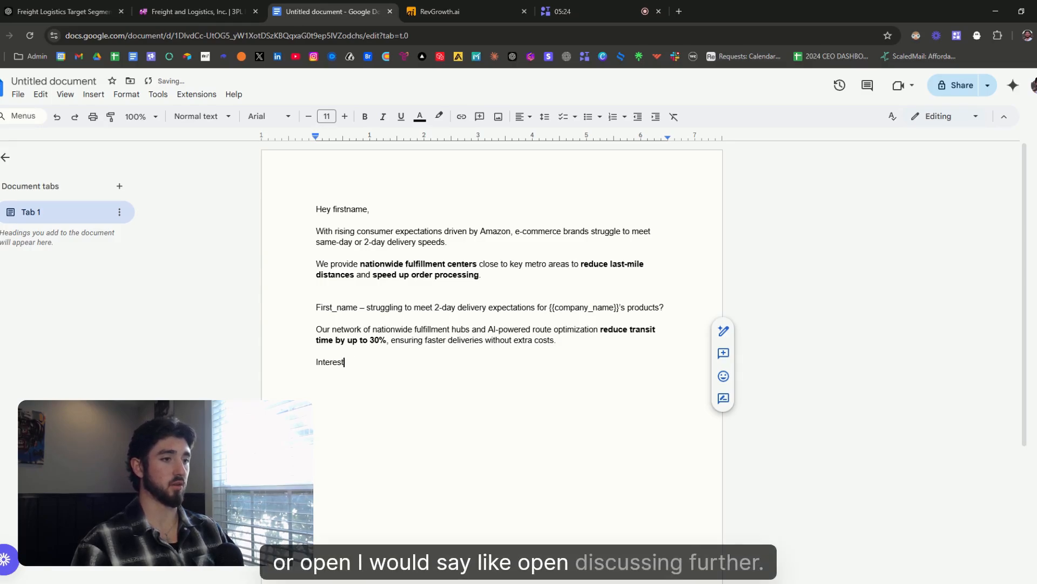
type("O")
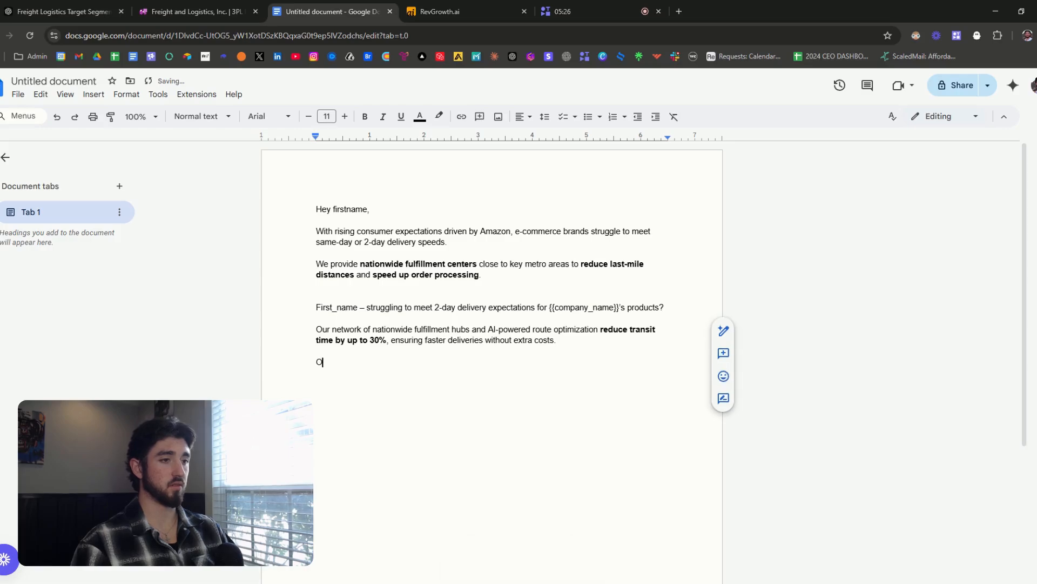
type("pen to disc")
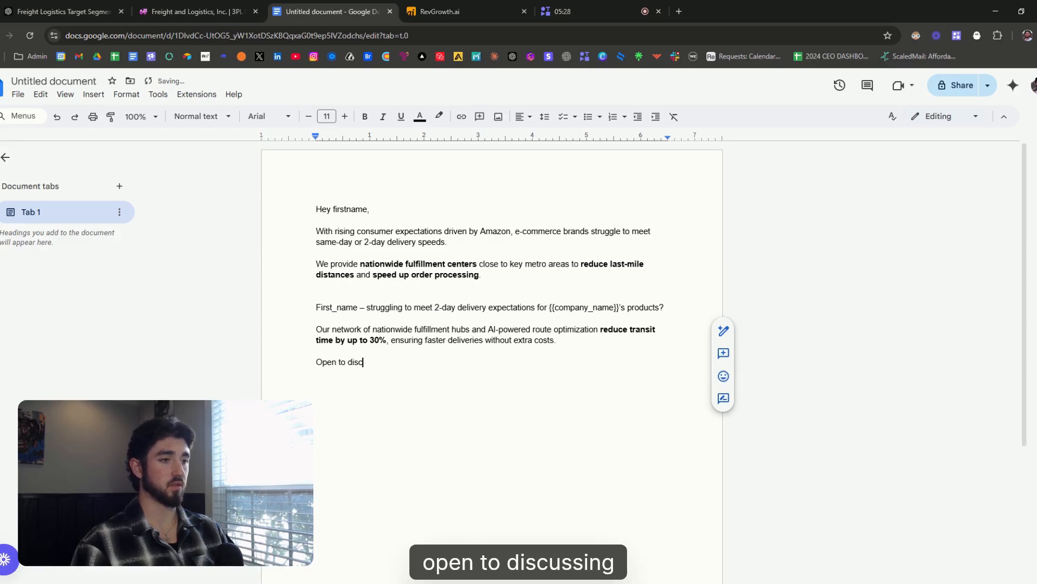
type("ussin")
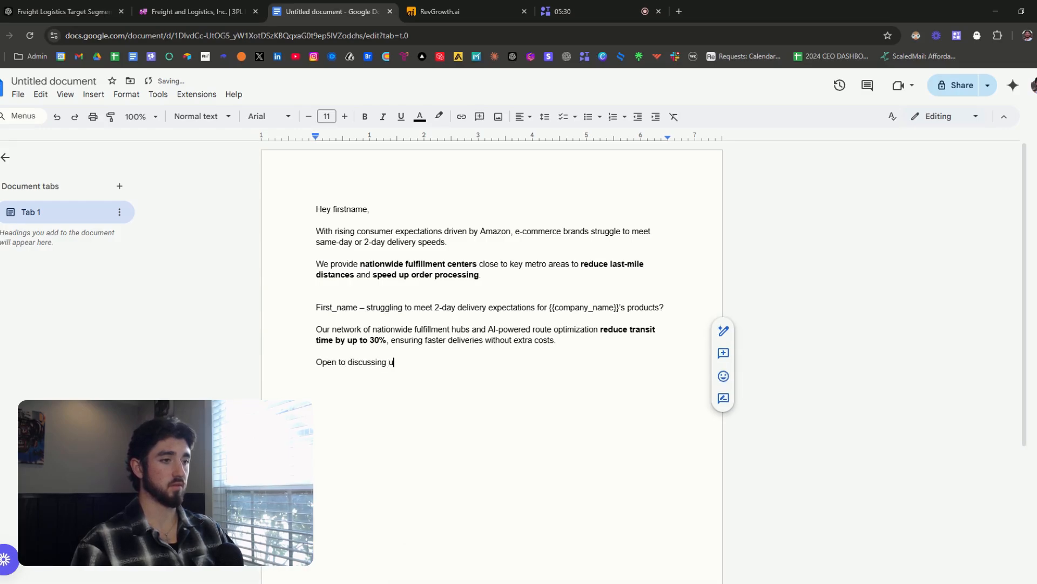
type("g further")
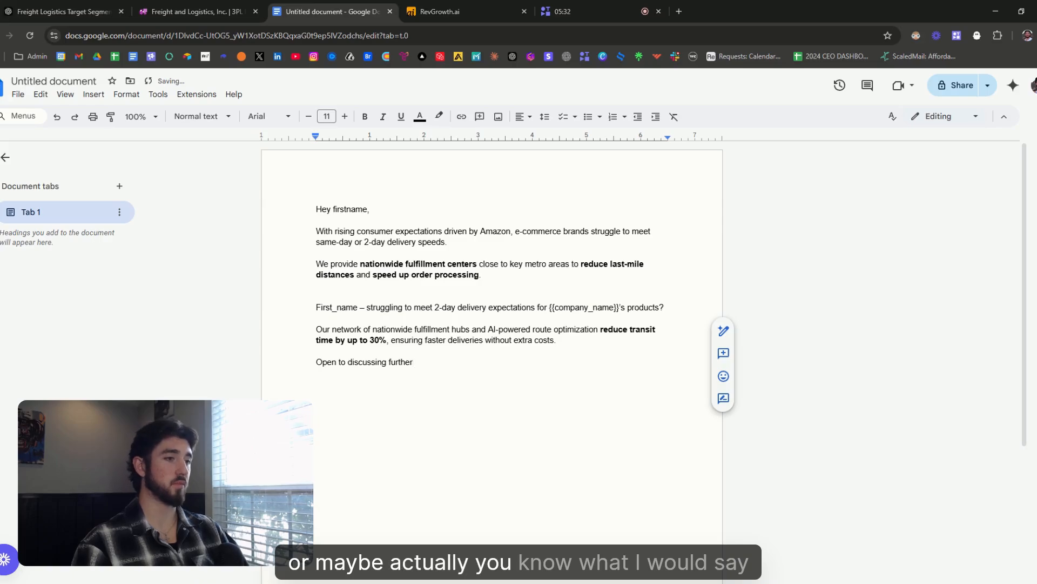
key("shift+Home")
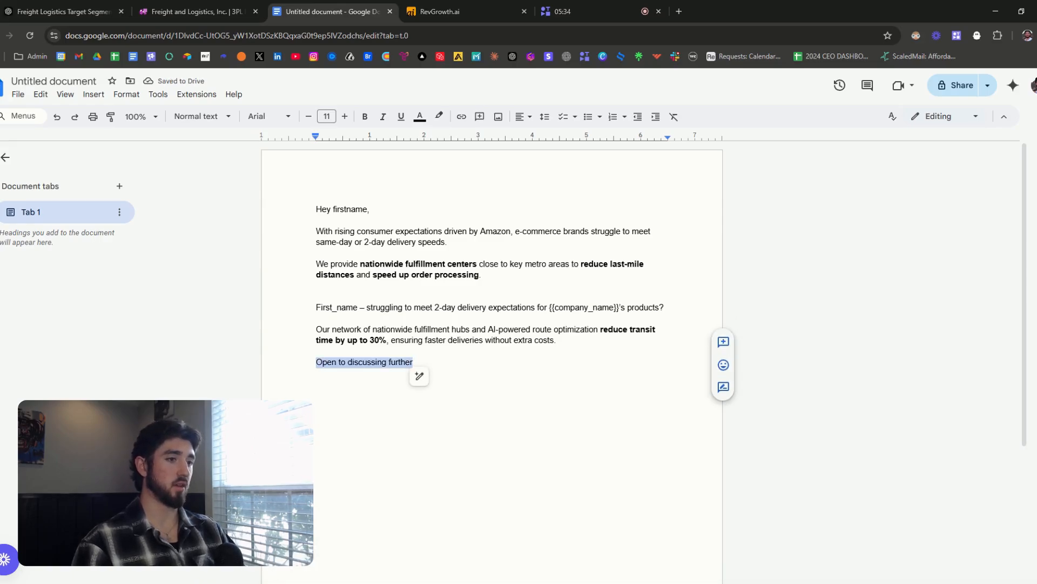
type("Is this cu")
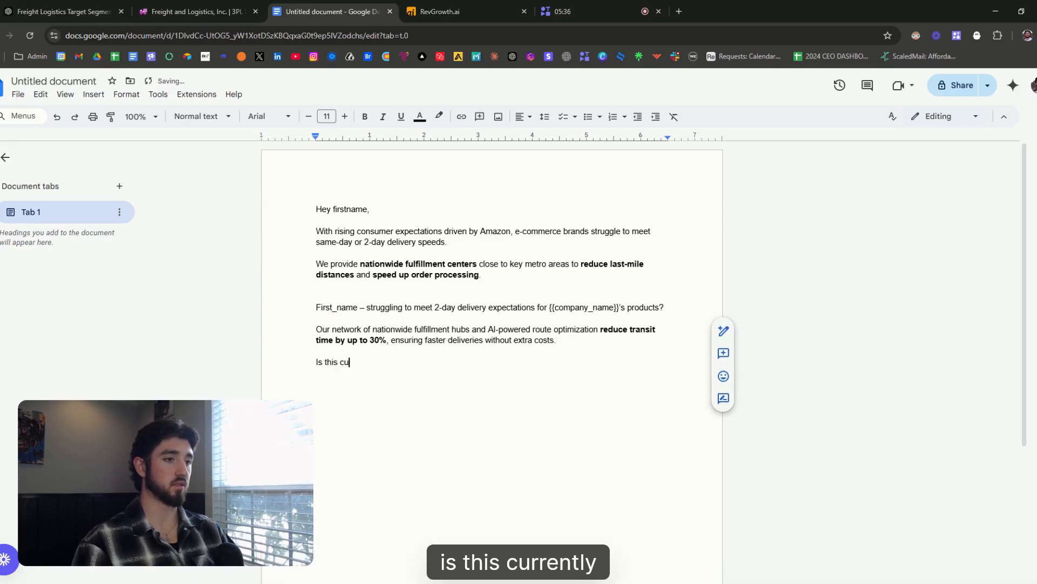
type("rrently ")
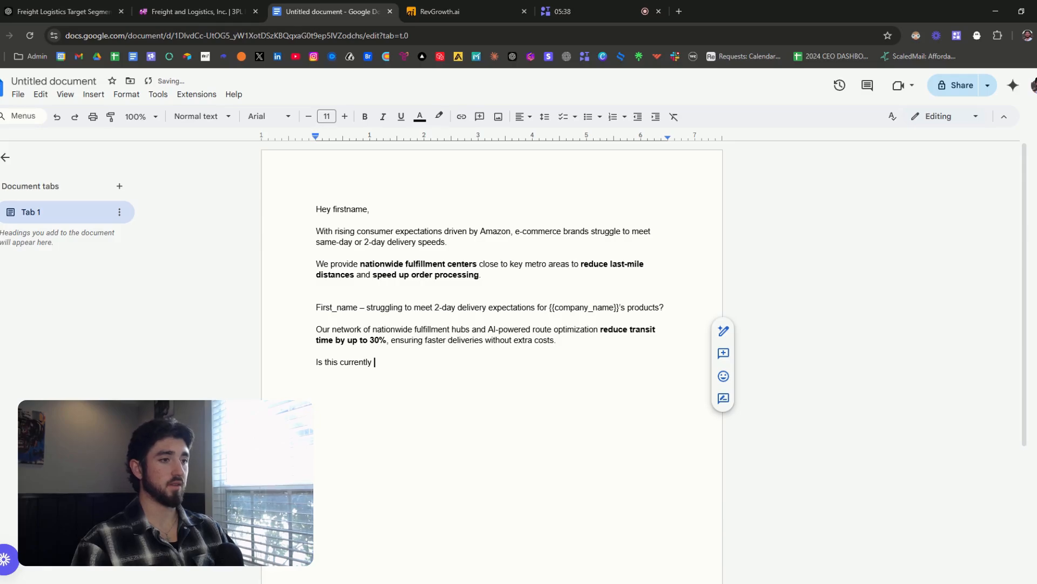
type("an issue")
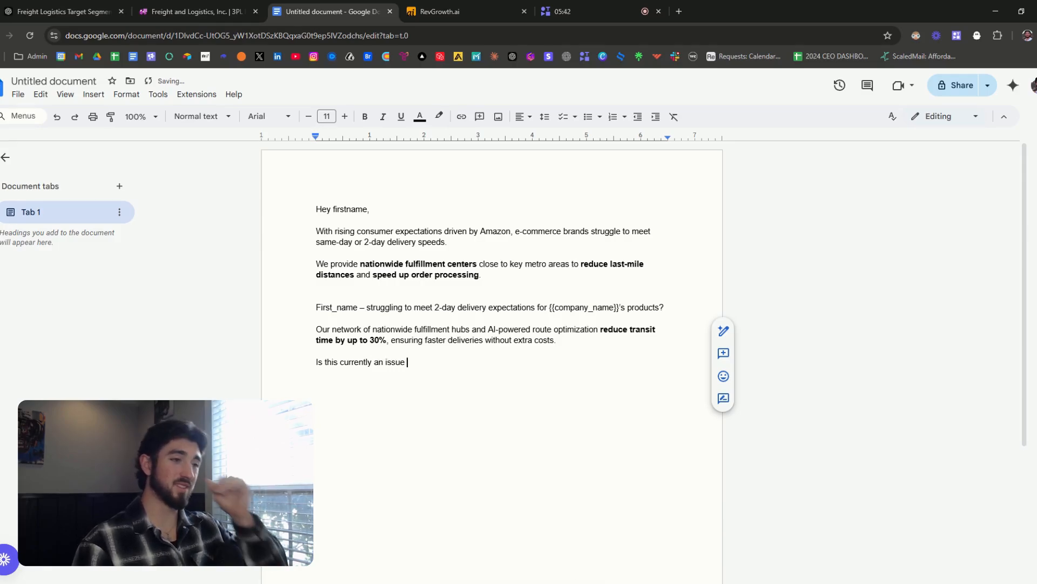
- Make the second script's closing line read "Interested in discussing further?"
key("shift+Home")
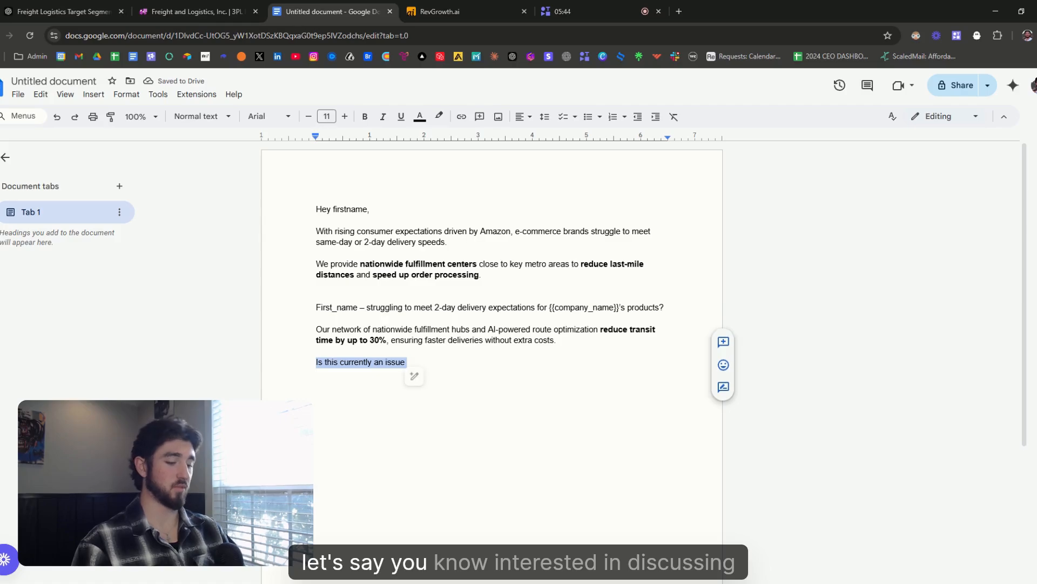
type("Interested in discussing further?")
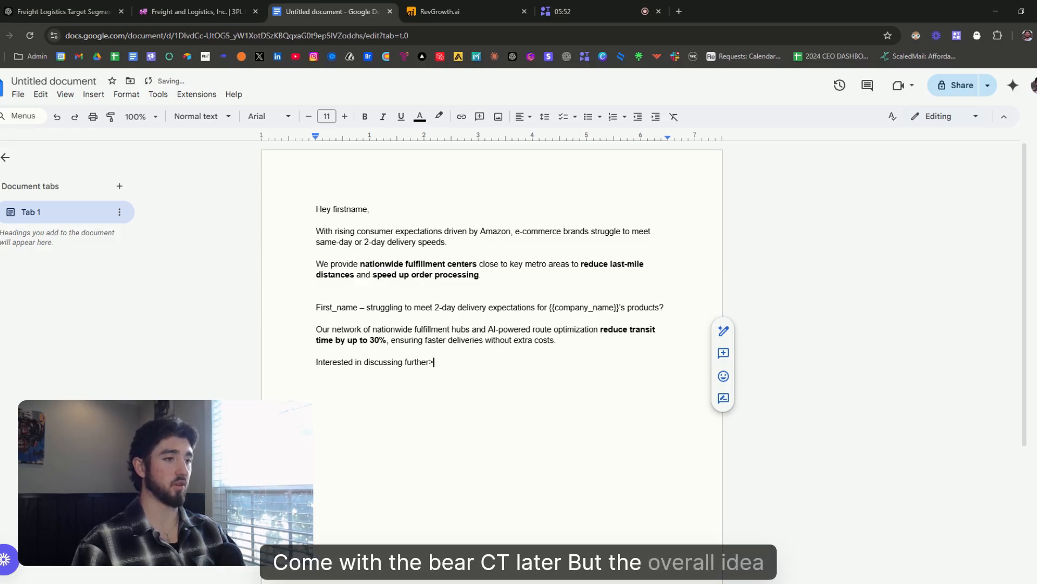
left_click_drag(316, 307, 476, 340)
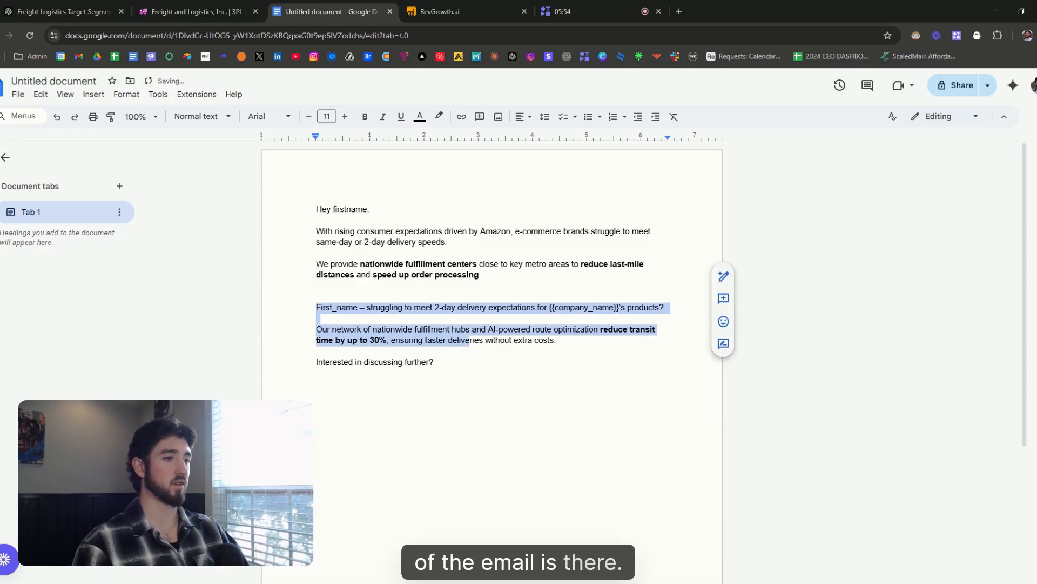
mouse_move(322, 307)
left_mouse_down()
mouse_move(447, 307)
mouse_move(316, 306)
left_mouse_up()
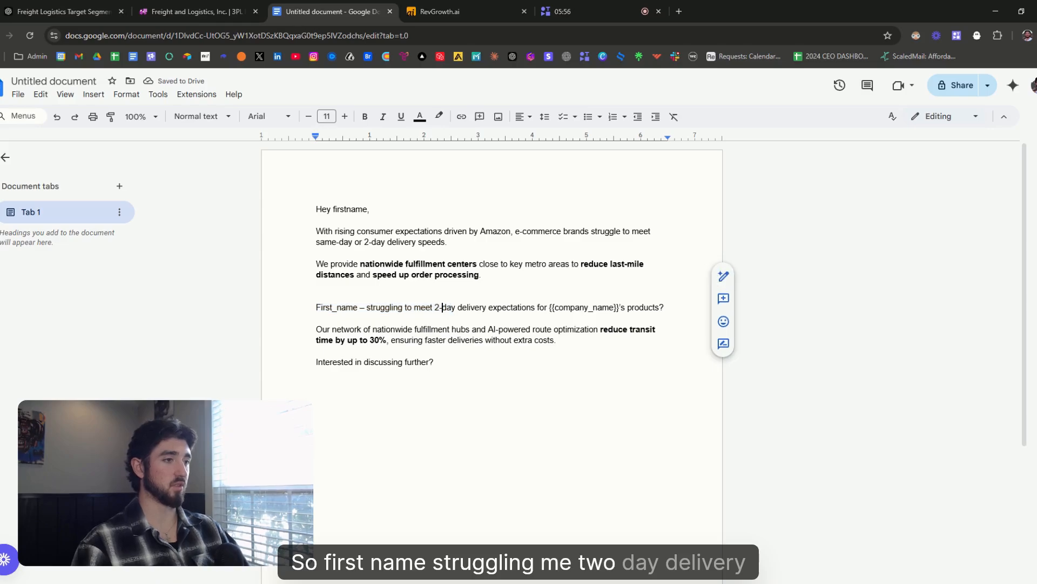
left_click_drag(398, 307, 637, 307)
left_click(549, 307)
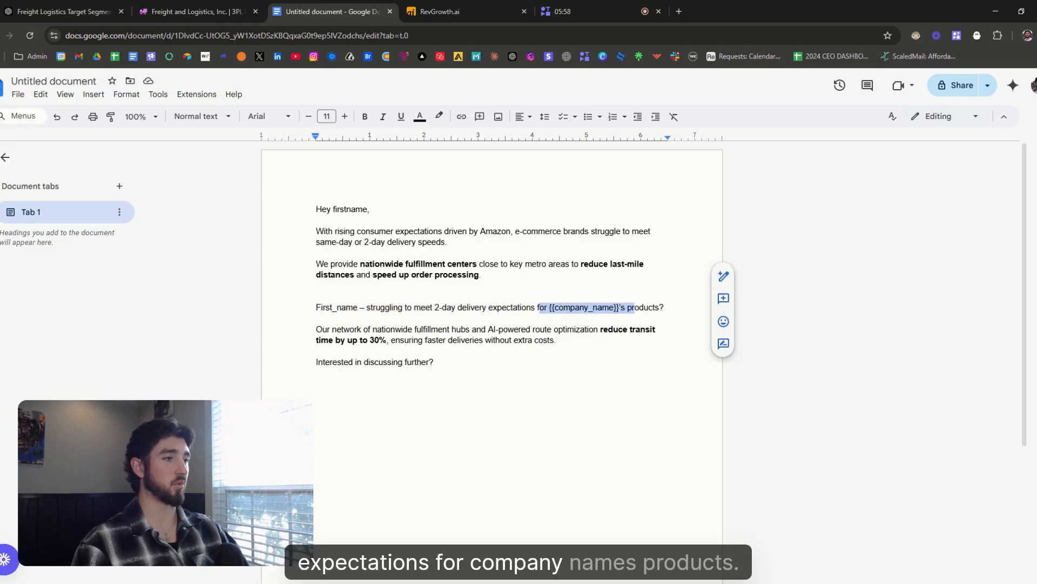
left_click(644, 307)
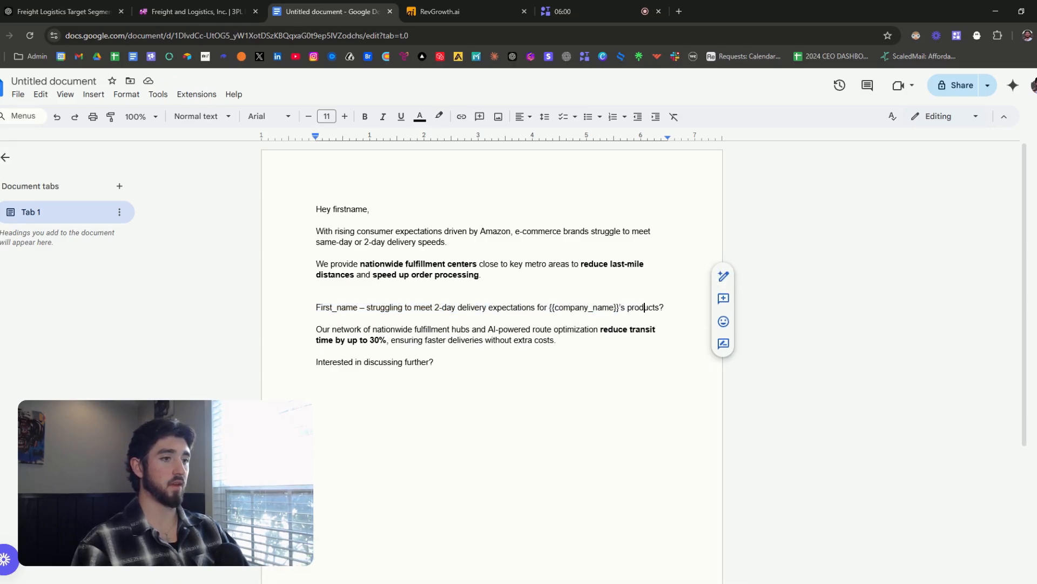
- Change "products" to the singular "product" at the end of the second script's opening question
left_click_drag(549, 307, 653, 307)
left_click(653, 307)
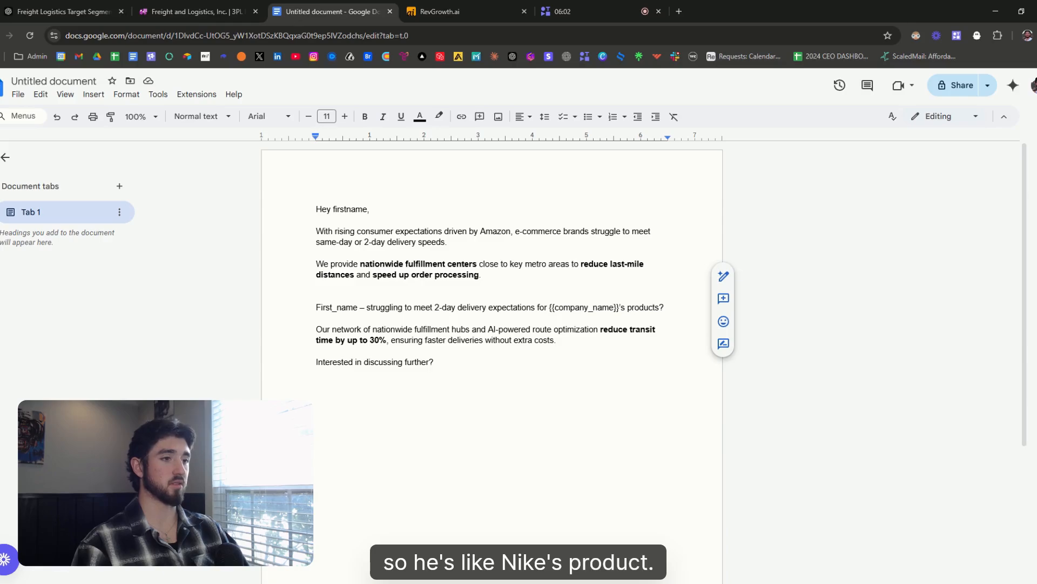
left_click(407, 361)
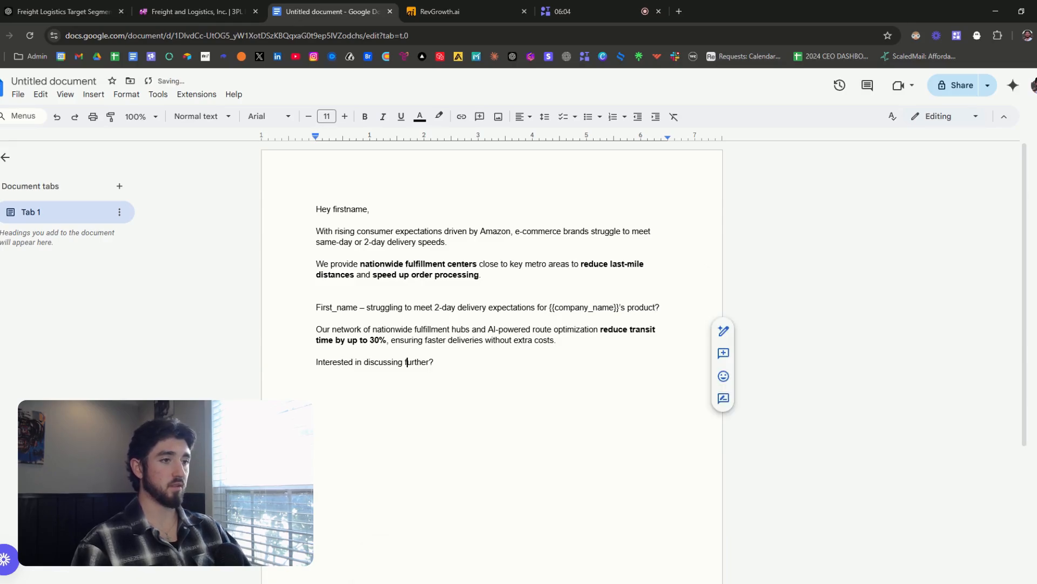
- Remove the bold formatting from "reduce transit time by up to 30%" in the second script
left_click_drag(316, 329, 409, 340)
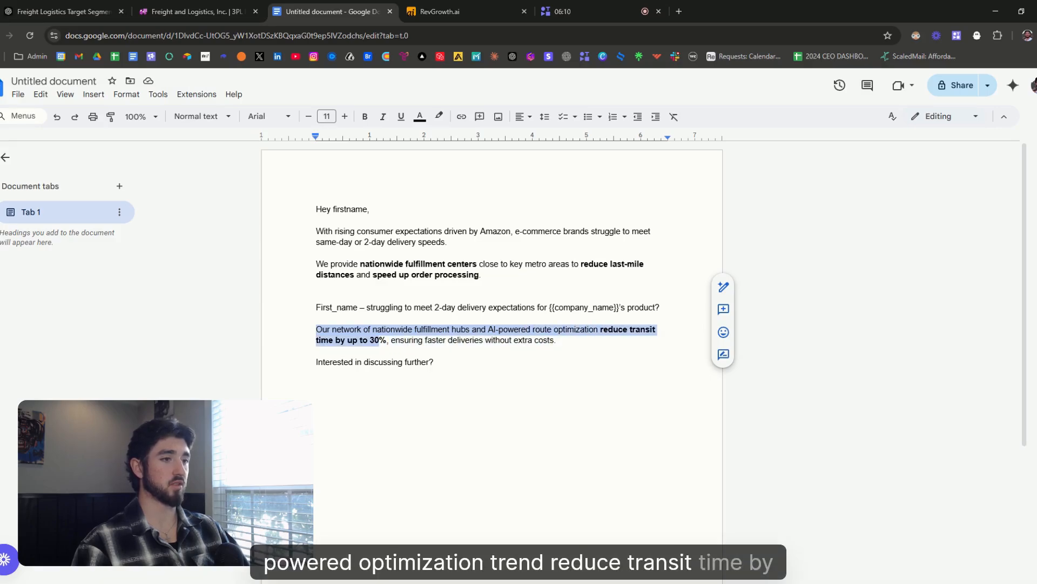
left_click(380, 340)
left_click_drag(601, 329, 382, 339)
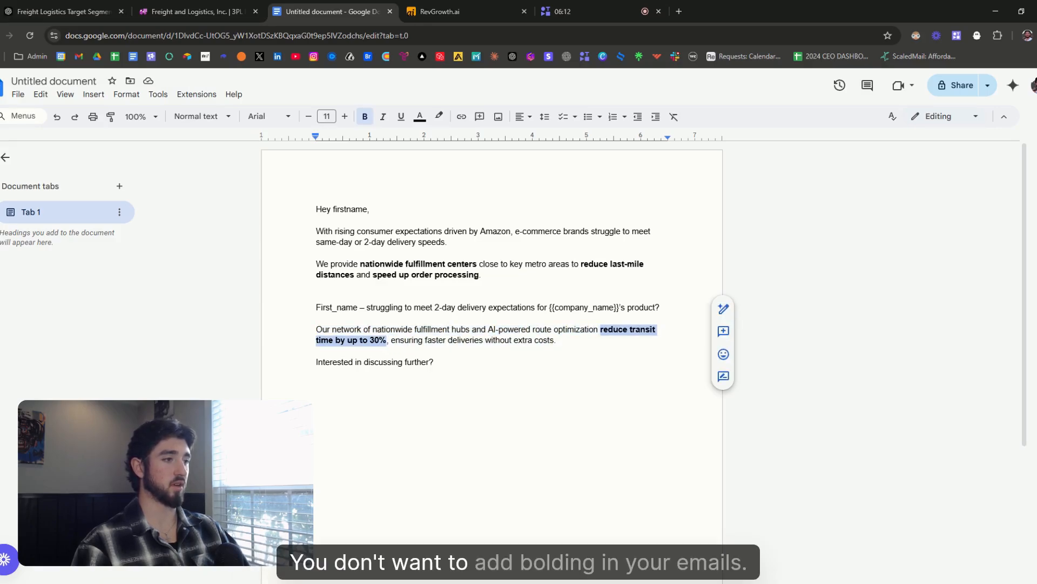
key("ctrl+b")
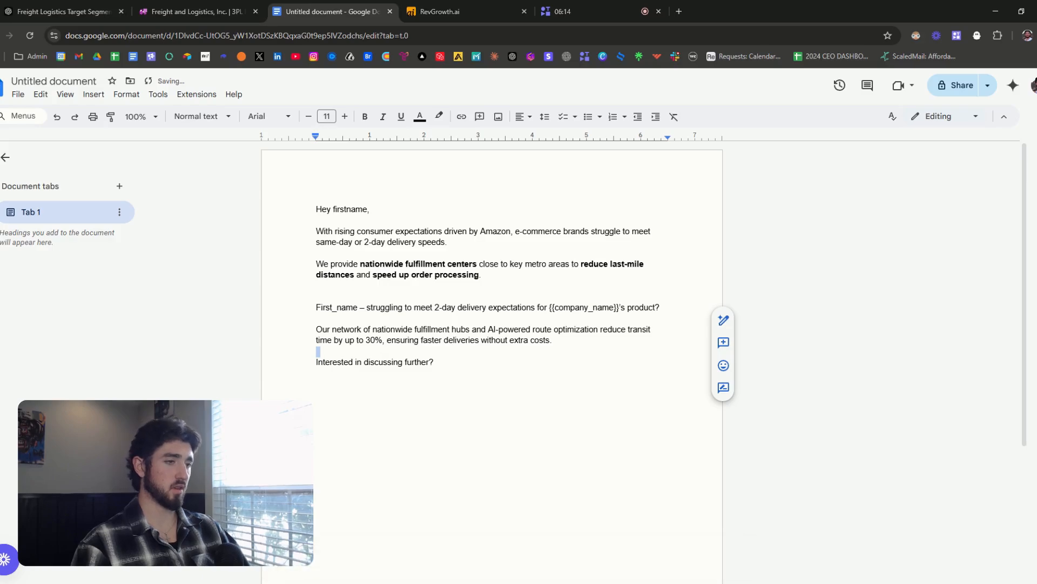
left_click_drag(387, 340, 552, 340)
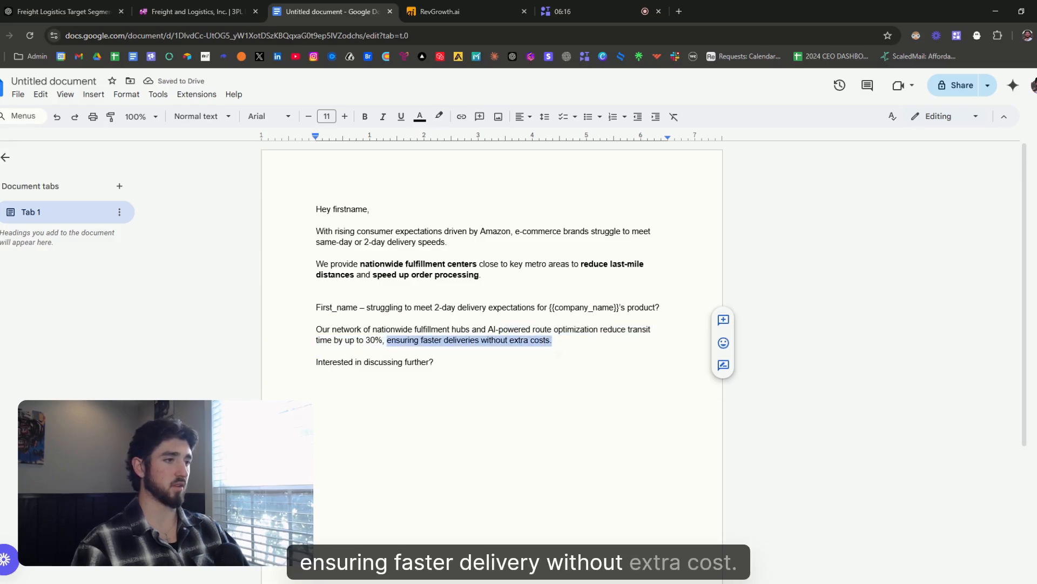
- Insert a "{{Case Study}}" placeholder paragraph above the second script's closing line "Interested in discussing further?"
left_click_drag(434, 362, 316, 362)
key("Up")
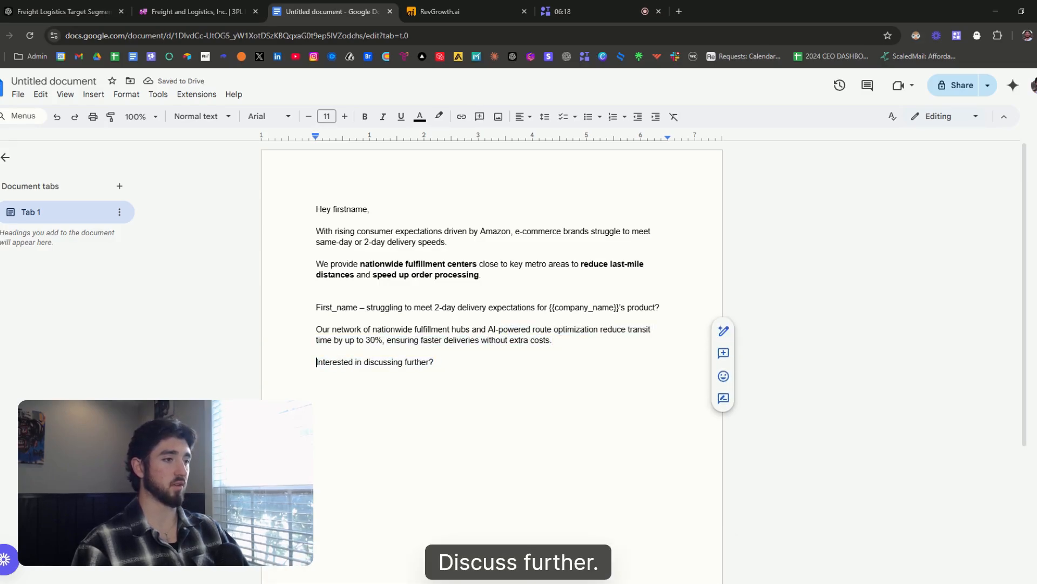
key("Return")
type("{{")
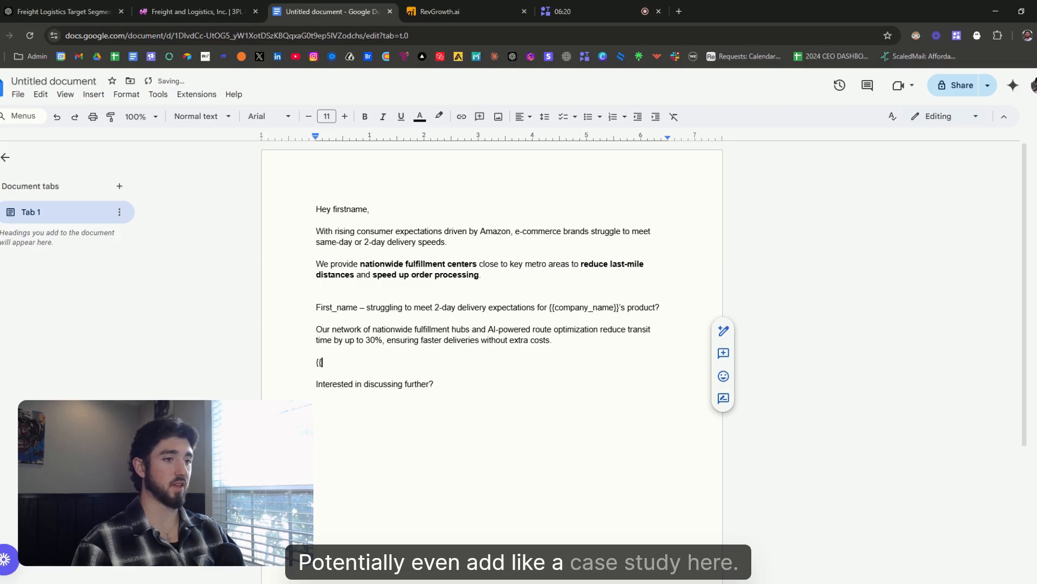
type("Case Study")
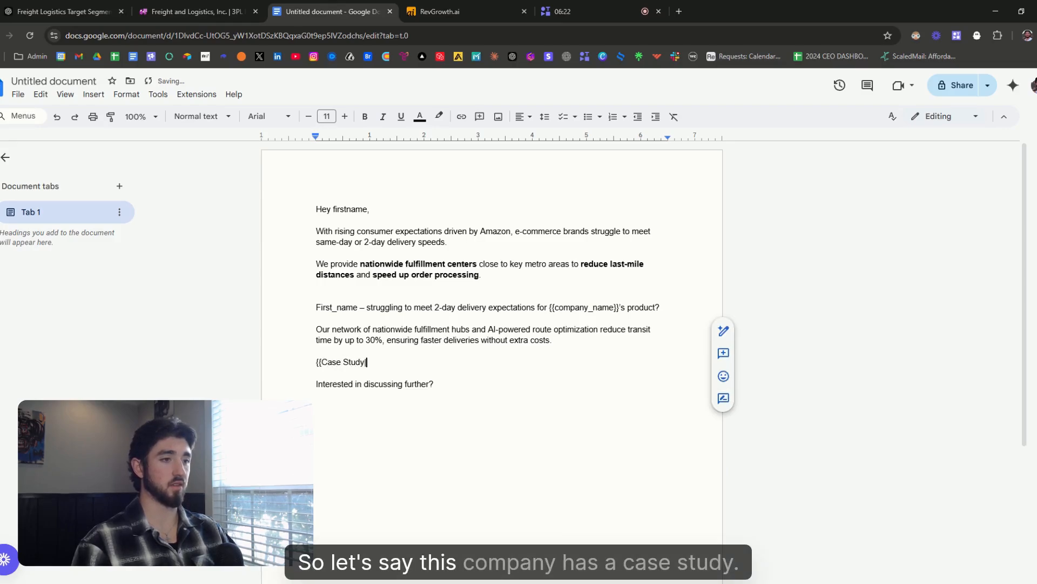
type("}}")
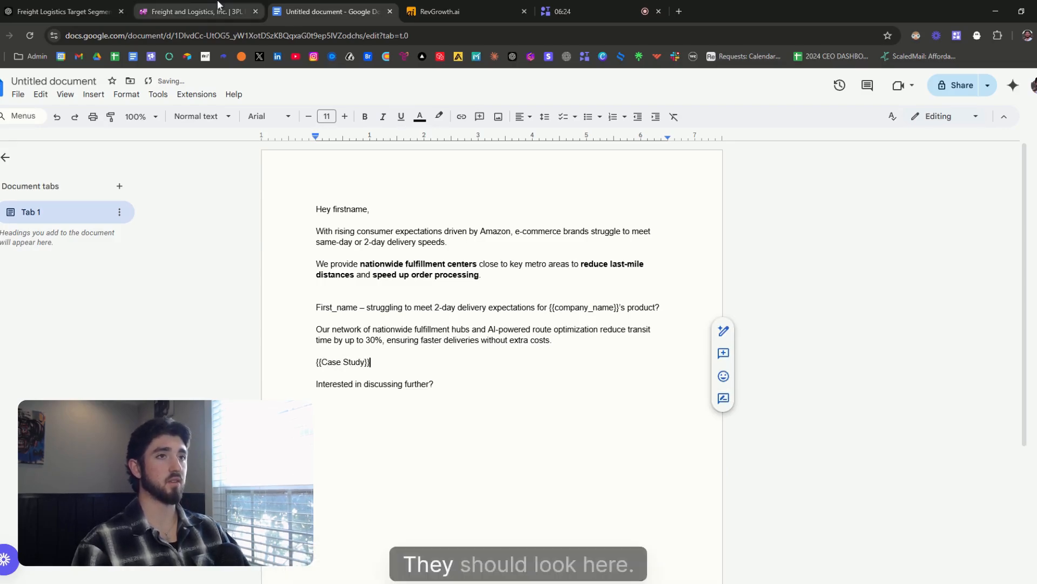
- Switch to the Freight and Logistics website and check its Retail and Consumer Goods industry page for case studies
left_click(191, 12)
scroll(287, 280, "up", 1)
mouse_move(419, 87)
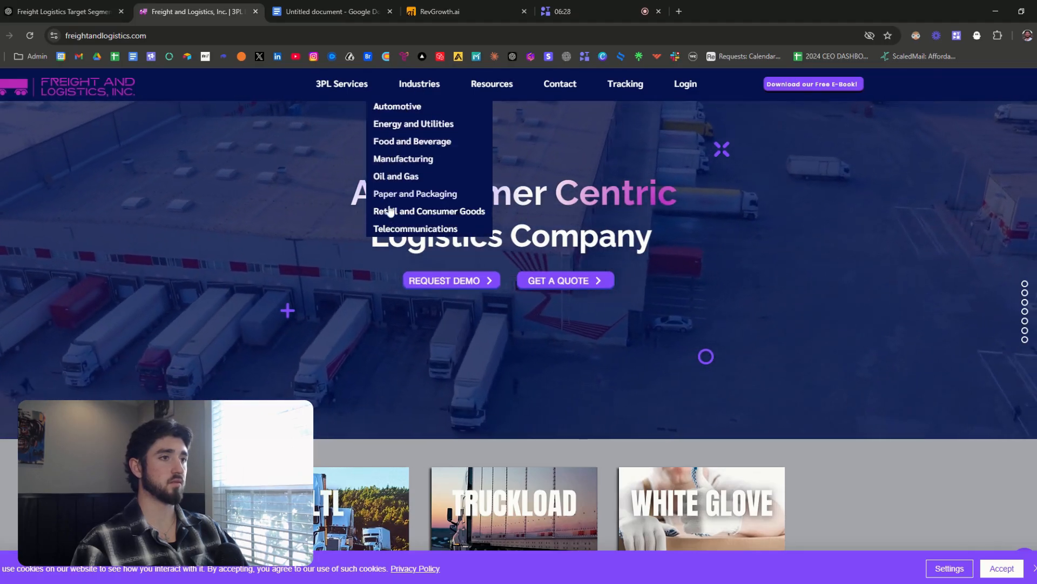
left_click(393, 216)
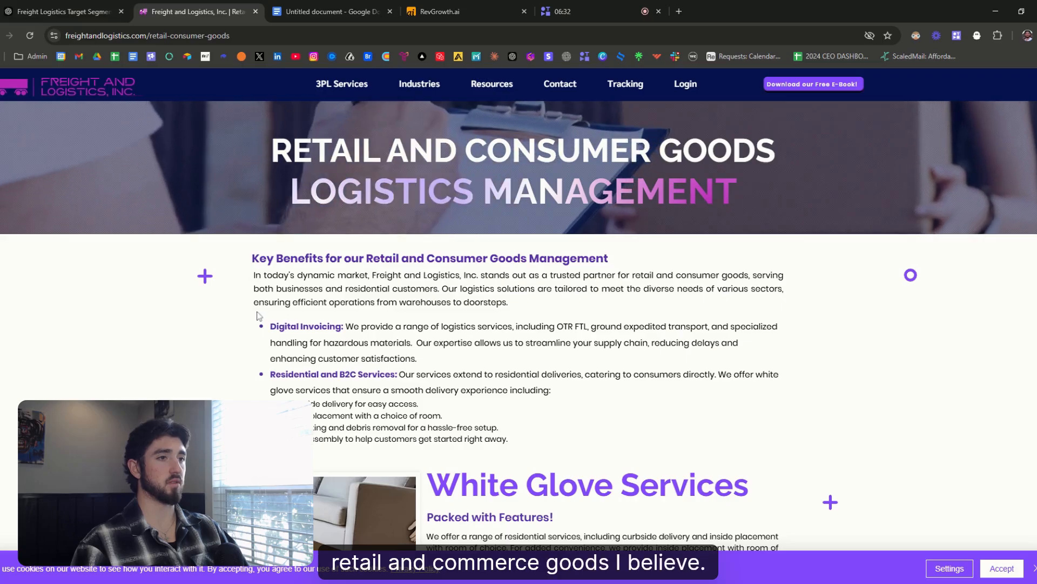
scroll(518, 324, "down", 4)
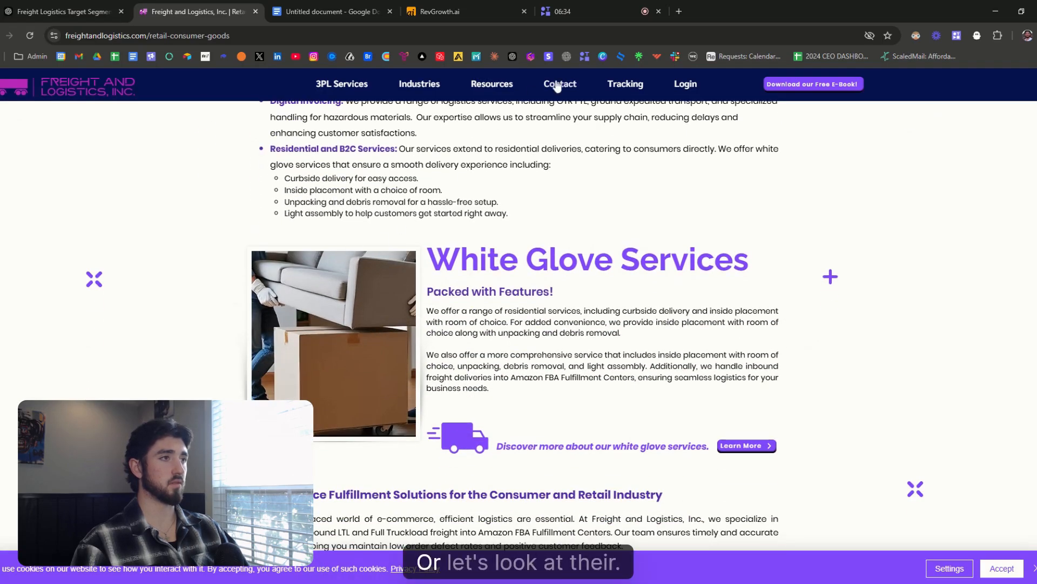
- Look through the website's eCommerce / White Glove service page and its Resources entries for any case studies
mouse_move(413, 86)
mouse_move(328, 88)
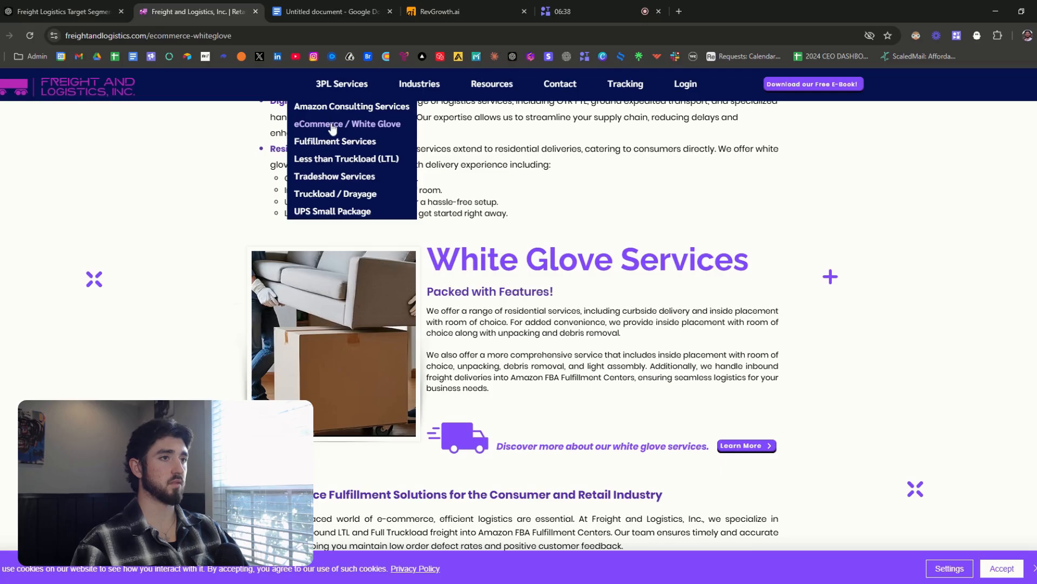
scroll(317, 313, "down", 2)
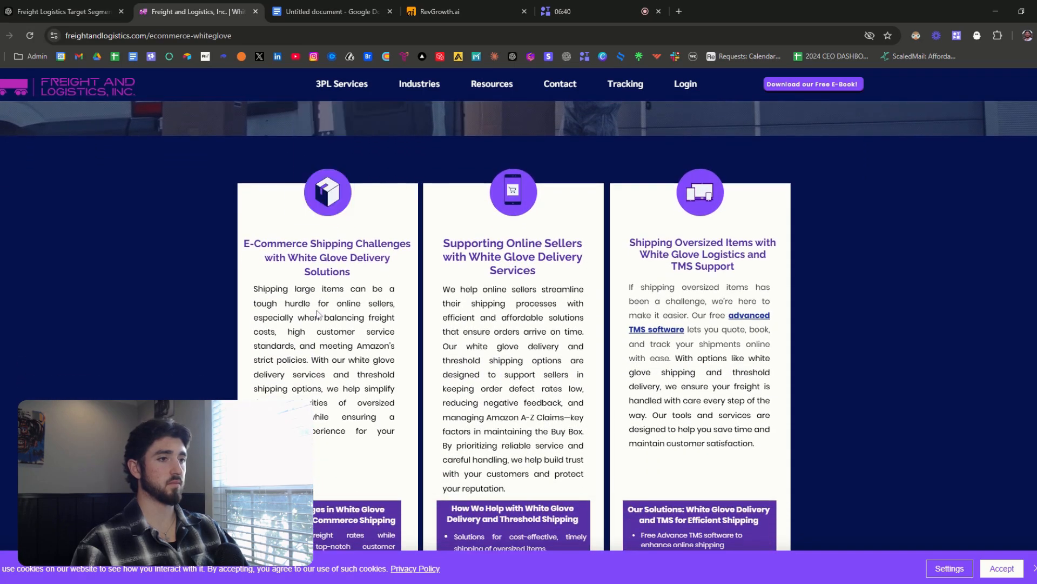
scroll(317, 314, "down", 2)
scroll(326, 254, "down", 15)
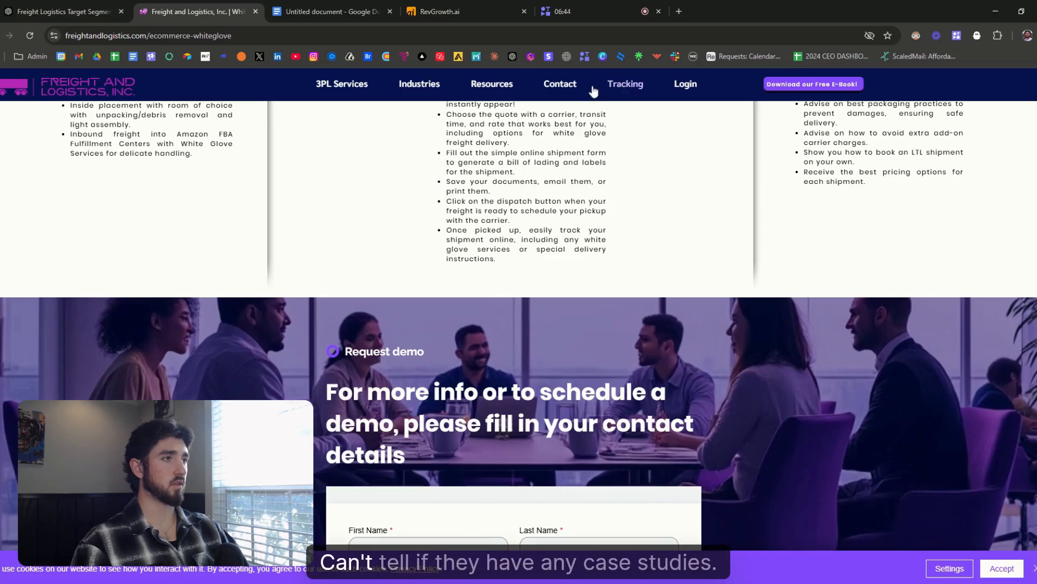
mouse_move(485, 88)
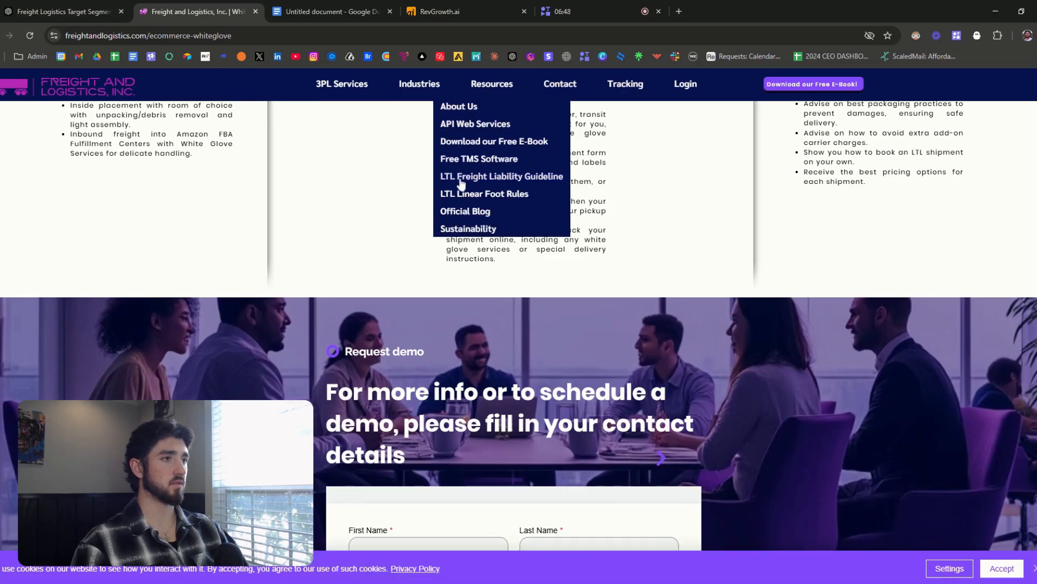
scroll(324, 282, "down", 5)
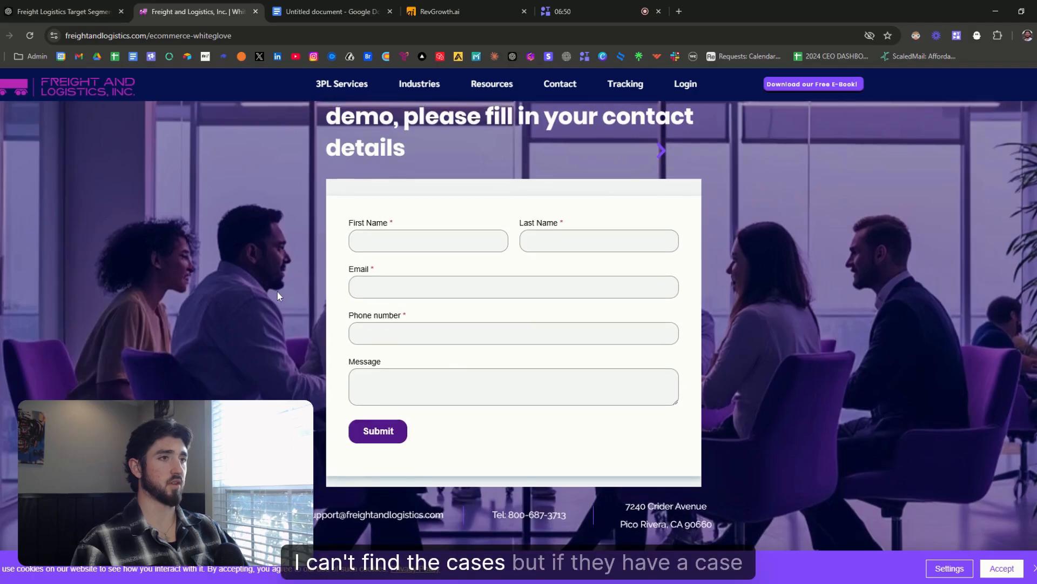
scroll(290, 294, "up", 15)
scroll(291, 301, "up", 5)
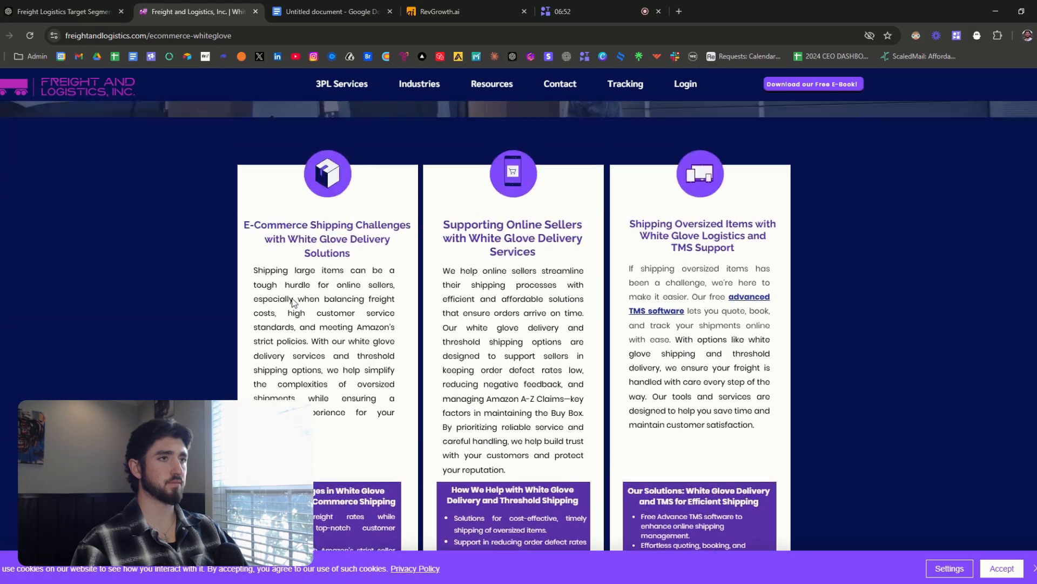
- Return to the Google Doc and add the paragraph "P.S. {{case study}}" below the second script's closing line
key("ctrl+Tab")
triple_click(343, 361)
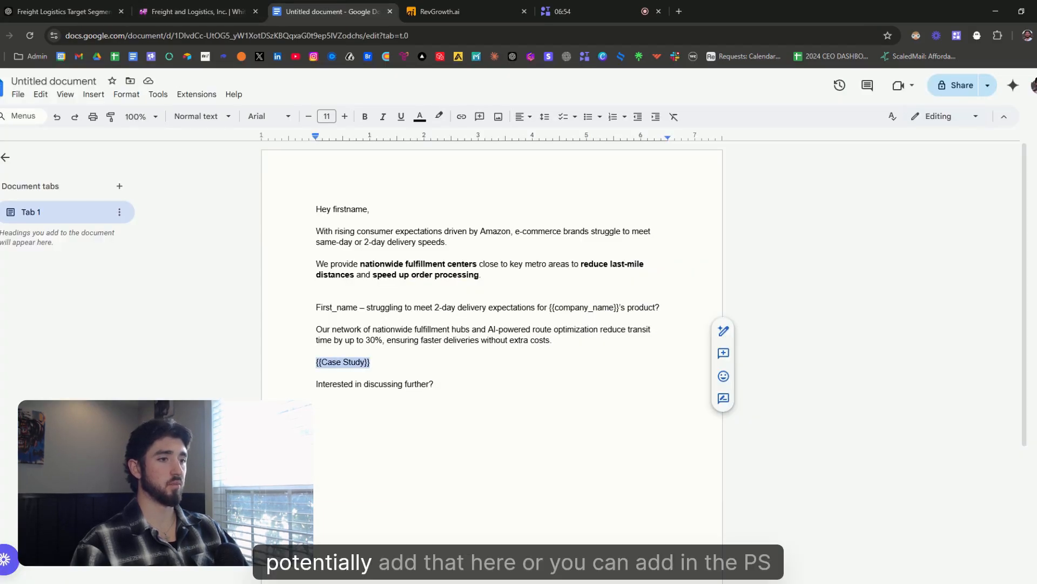
left_click(434, 384)
key("Return")
key("Return")
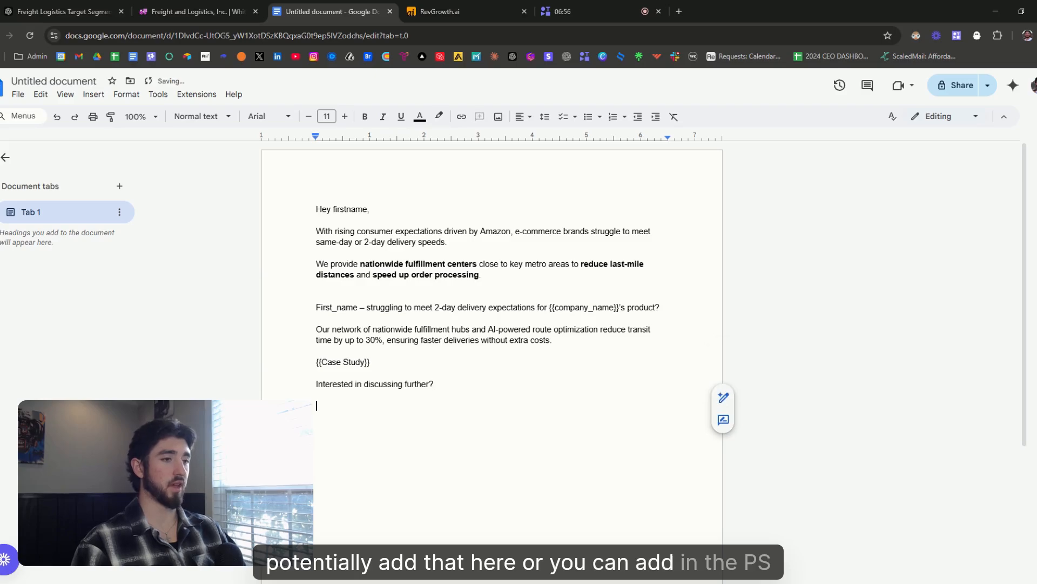
type("P.S")
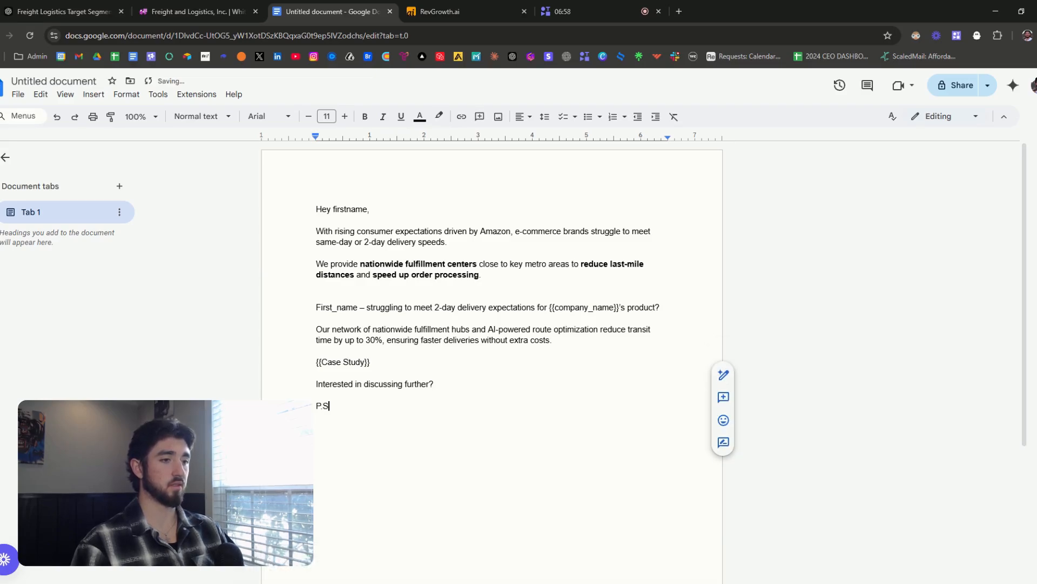
type(". {{case ")
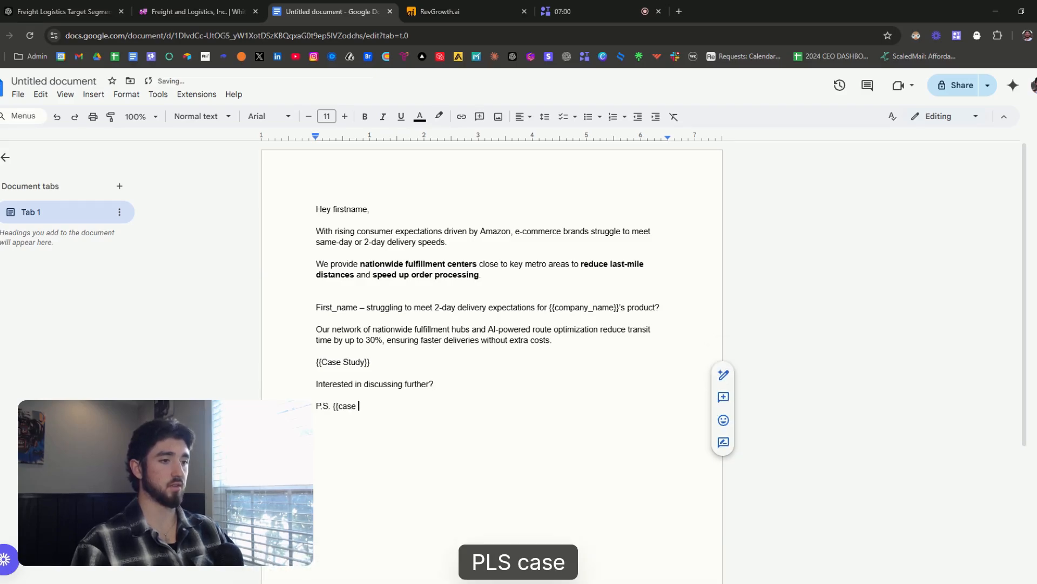
type("study}}")
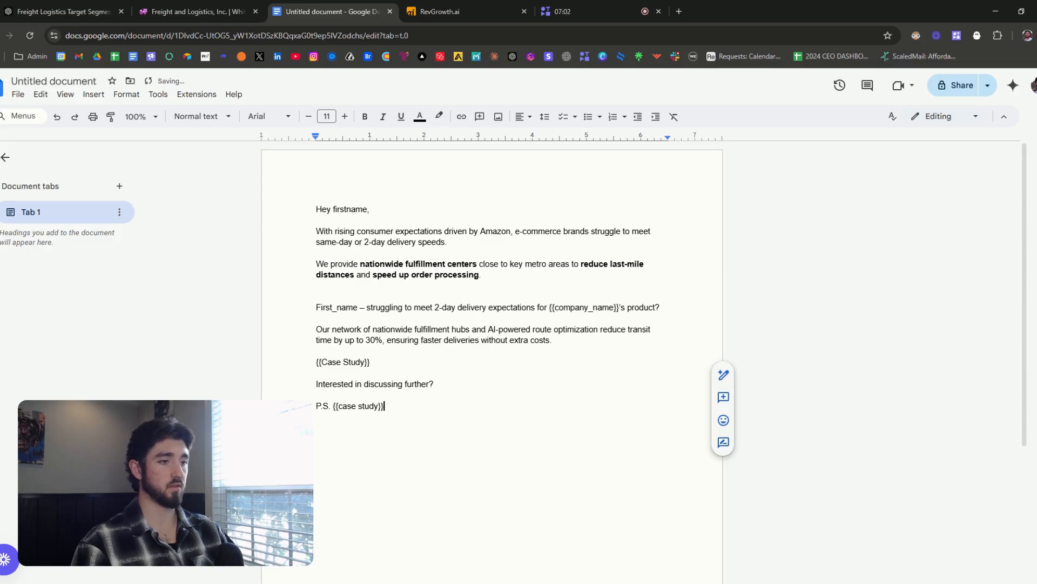
- Delete the "{{Case Study}}" paragraph above the second script's closing line, along with its extra blank line
left_click_drag(372, 362, 243, 370)
key("BackSpace")
key("BackSpace")
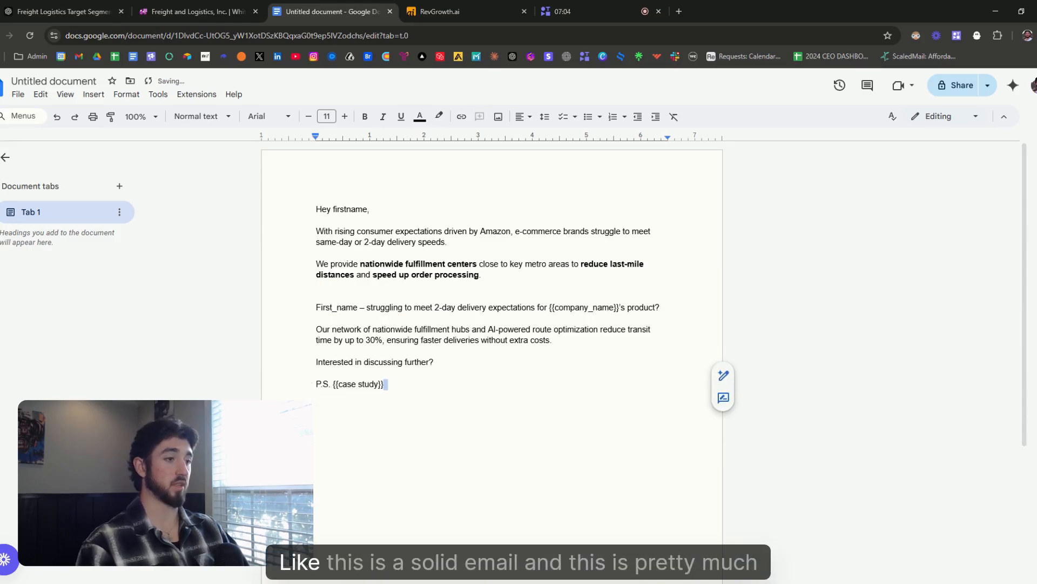
- Review the second script's body, then switch to ChatGPT and examine the pain points under "Inconsistent Last-Mile Delivery Performance"
left_click_drag(557, 346, 316, 307)
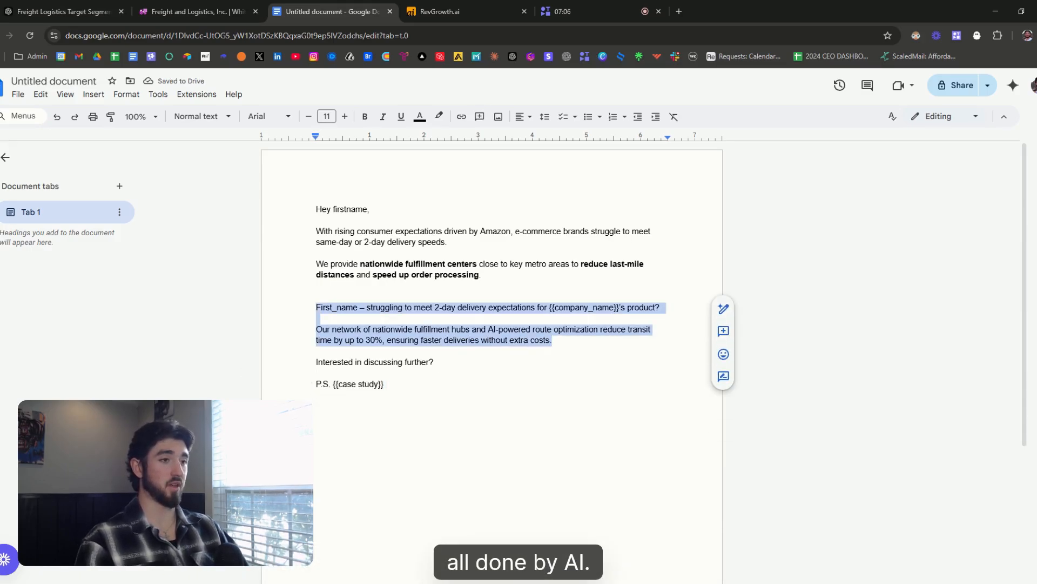
left_click(60, 12)
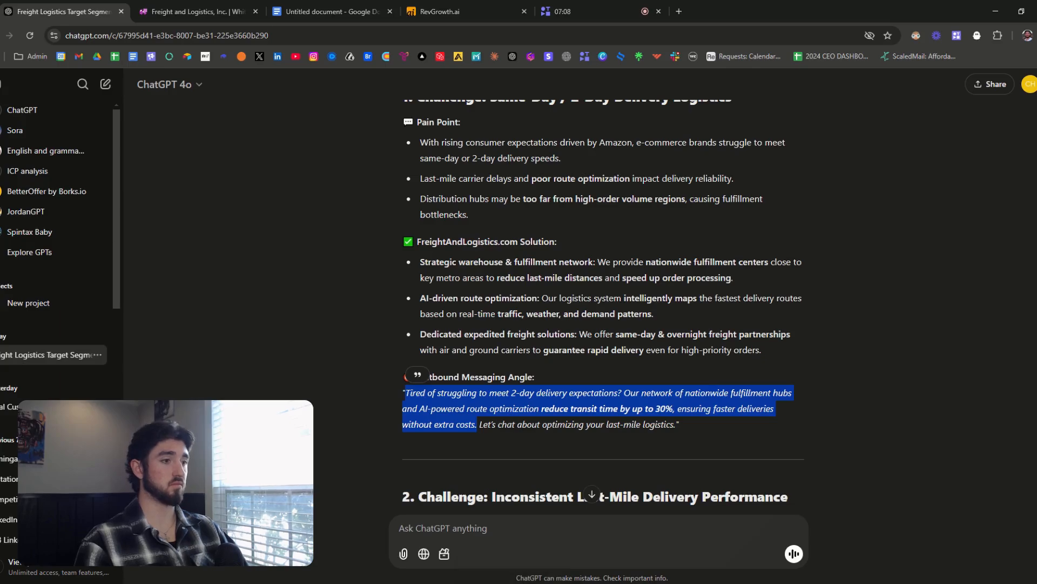
scroll(457, 349, "down", 4)
scroll(457, 349, "up", 6)
scroll(457, 349, "down", 8)
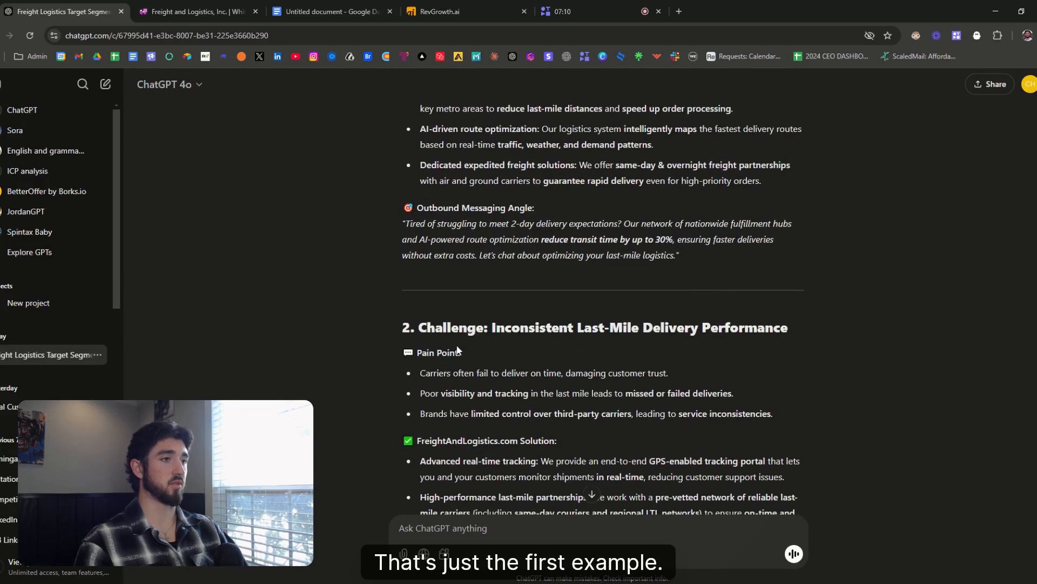
scroll(430, 227, "down", 1)
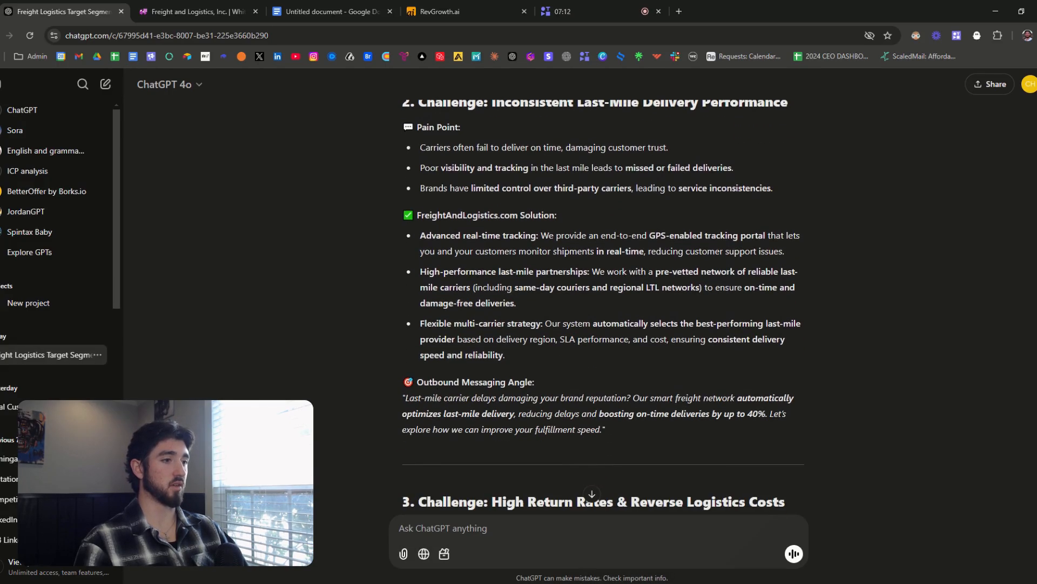
scroll(428, 221, "up", 1)
left_click_drag(420, 203, 663, 203)
left_click(663, 203)
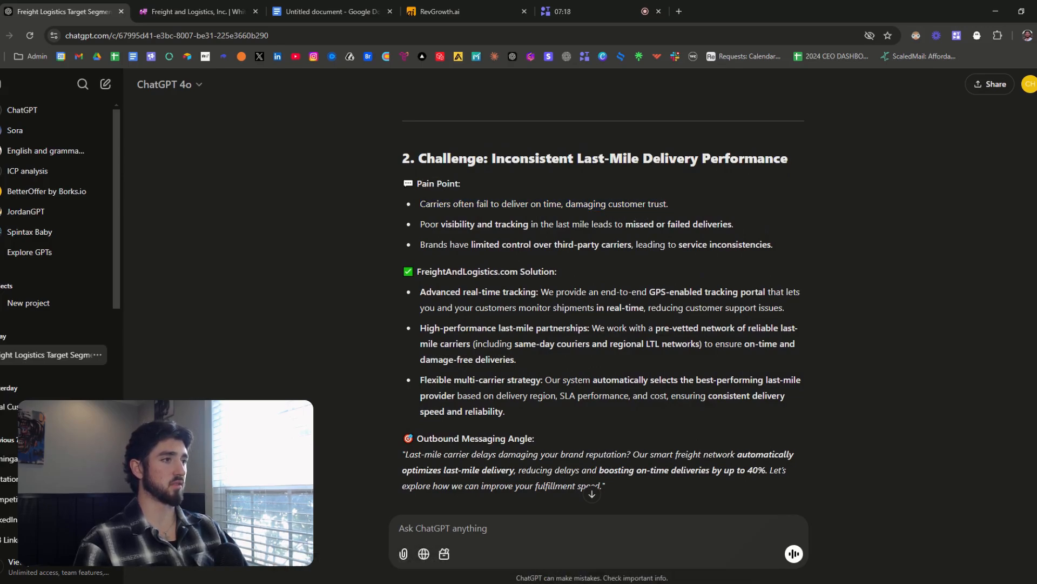
- Read the FreightAndLogistics.com solution and the outbound messaging angle for the inconsistent last-mile delivery challenge
left_click_drag(420, 292, 690, 292)
left_click(520, 302)
left_click(690, 292)
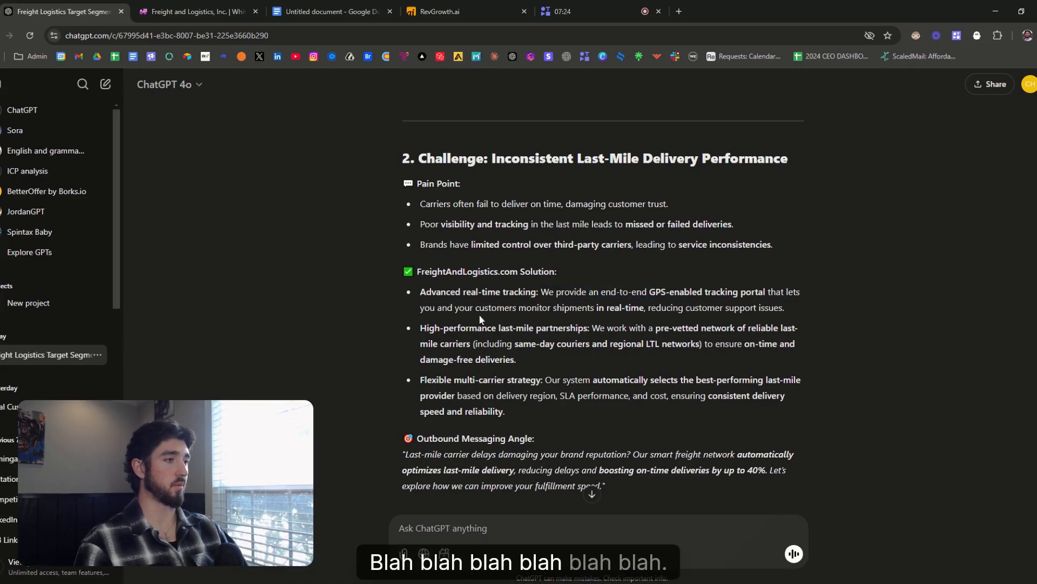
scroll(602, 303, "down", 2)
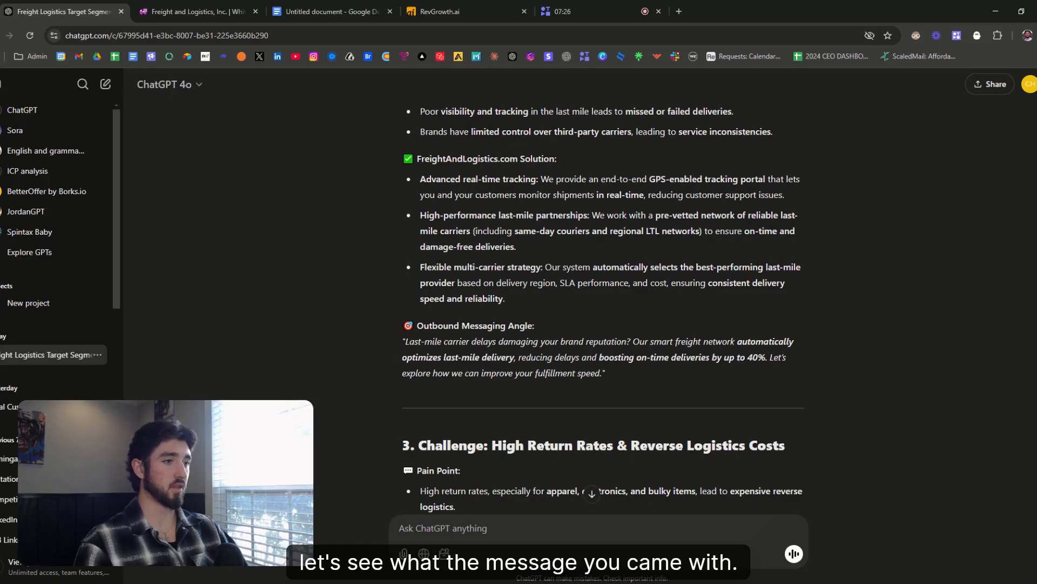
left_click_drag(402, 341, 695, 357)
left_click(627, 341)
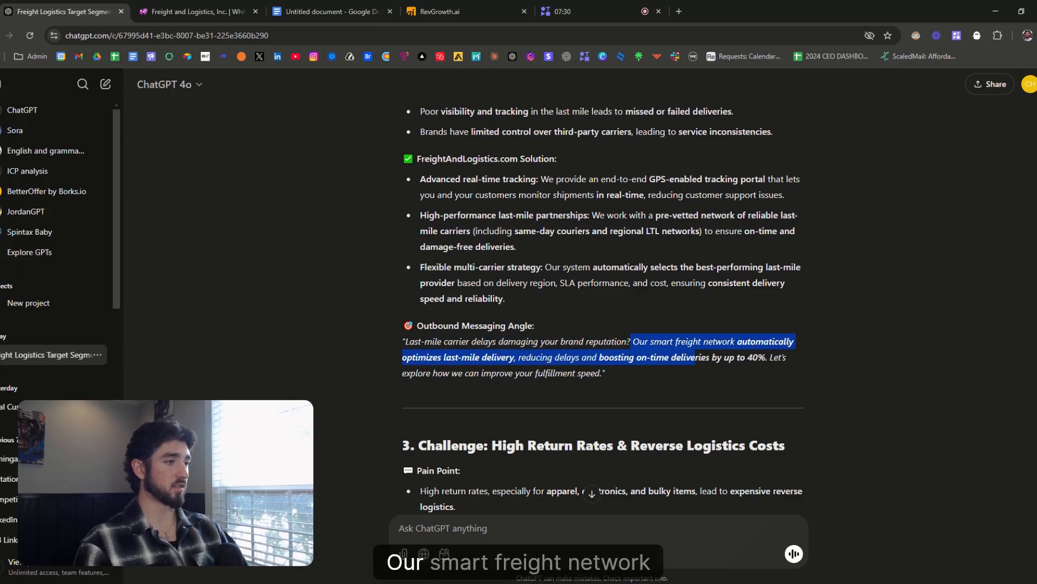
left_click(723, 357)
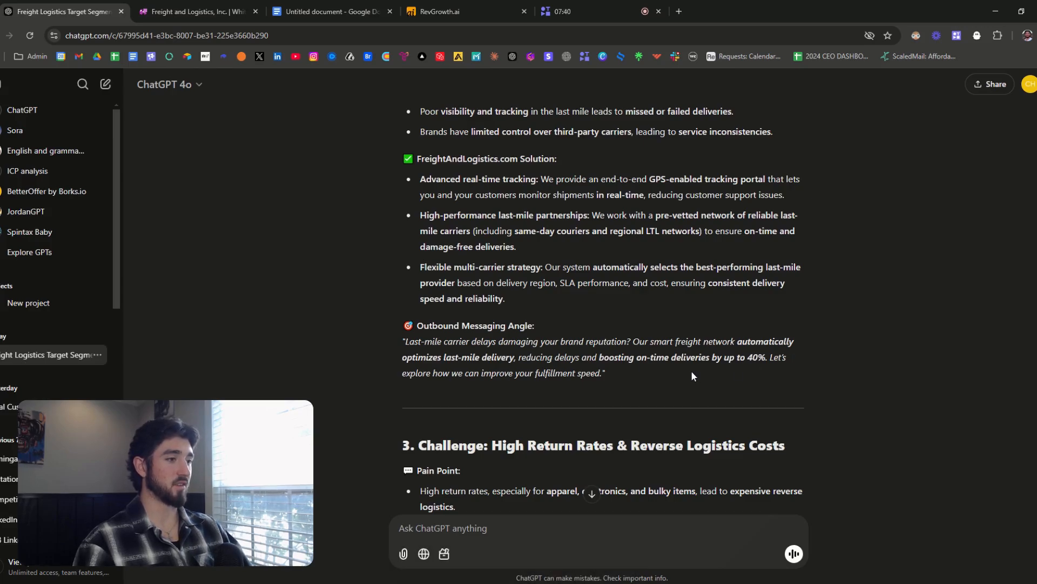
left_click_drag(651, 374, 404, 342)
left_click(468, 354)
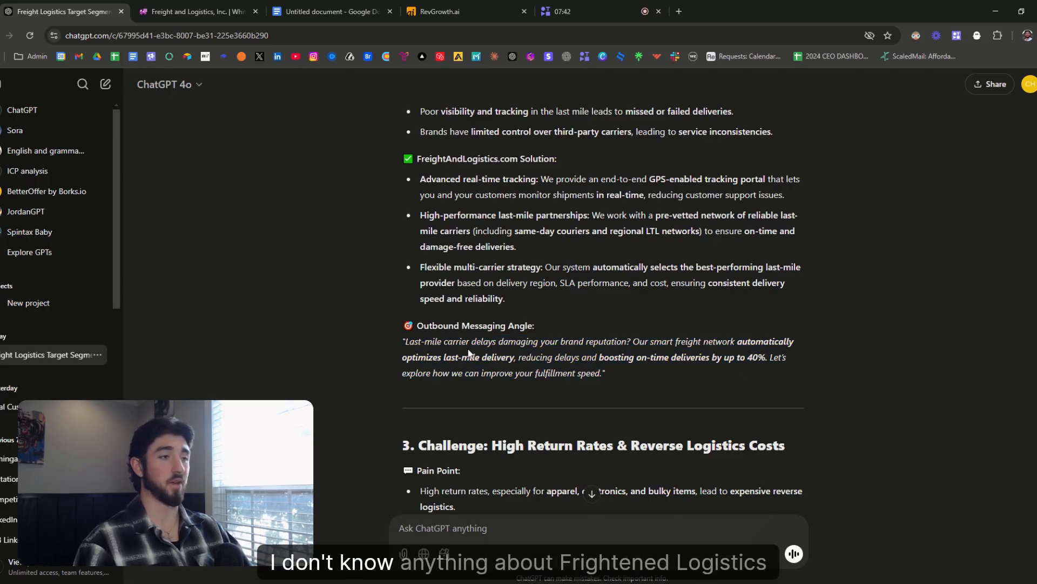
- Switch to the Freight and Logistics website to view its eCommerce / White Glove page again
left_click(207, 13)
key("ctrl+shift+Tab")
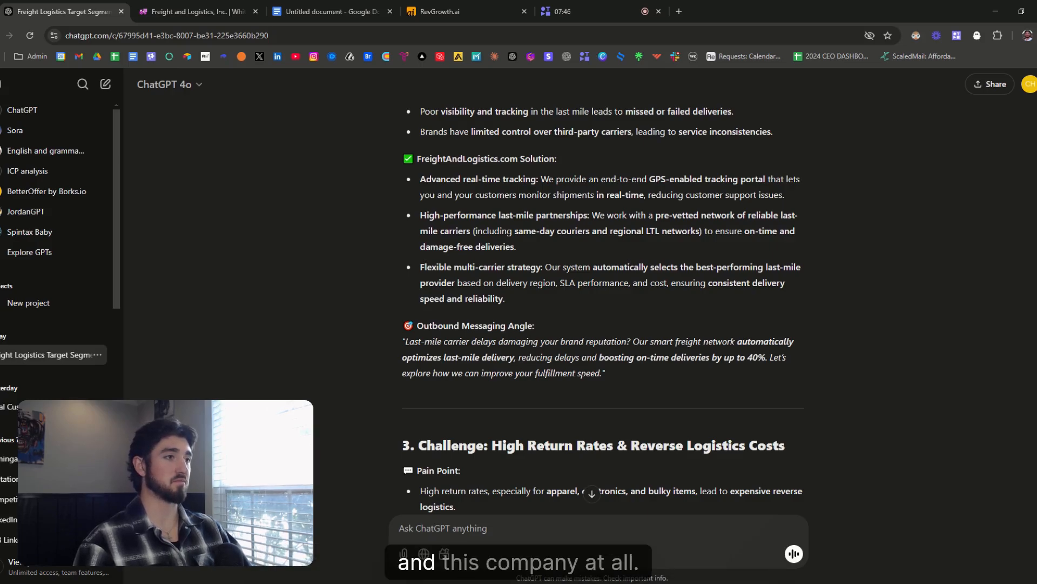
left_click(206, 13)
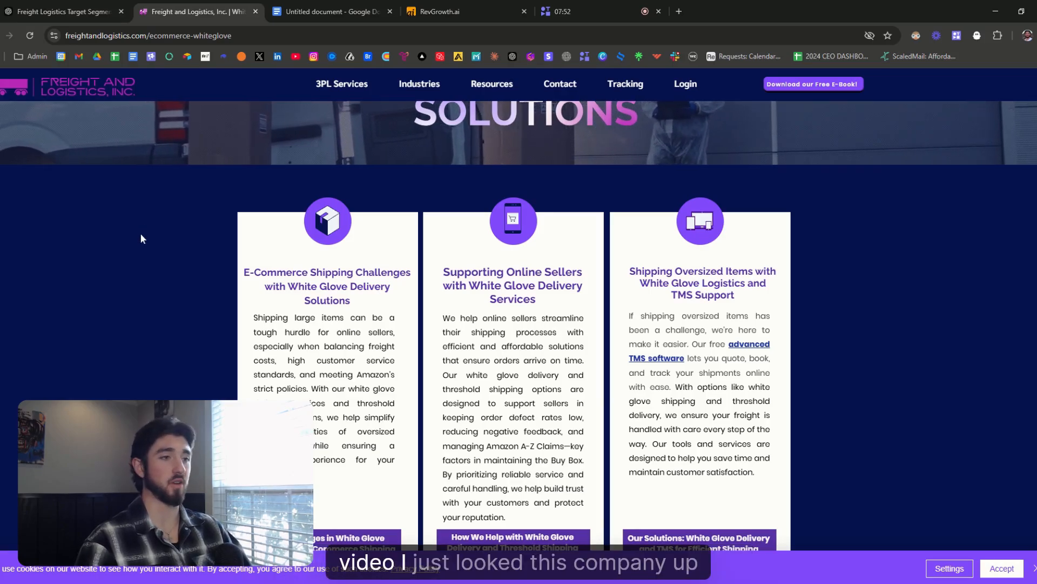
- Switch to ChatGPT, reread the outbound messaging angle for inconsistent last-mile delivery, and check the scripts in the Google Doc
left_click(70, 12)
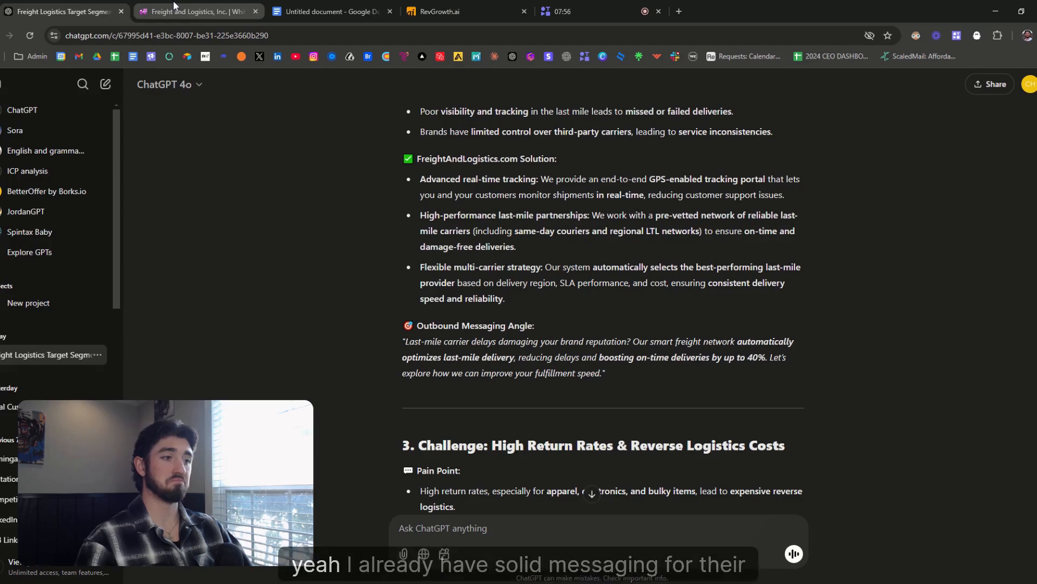
left_click_drag(609, 372, 398, 353)
left_click(398, 350)
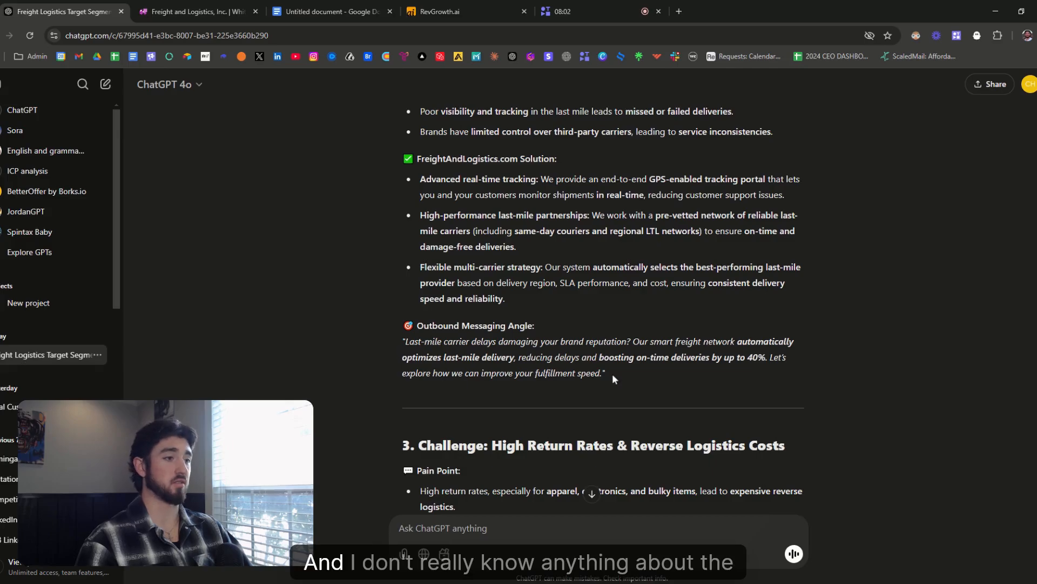
left_click_drag(614, 377, 403, 355)
left_click(399, 332)
left_click(321, 8)
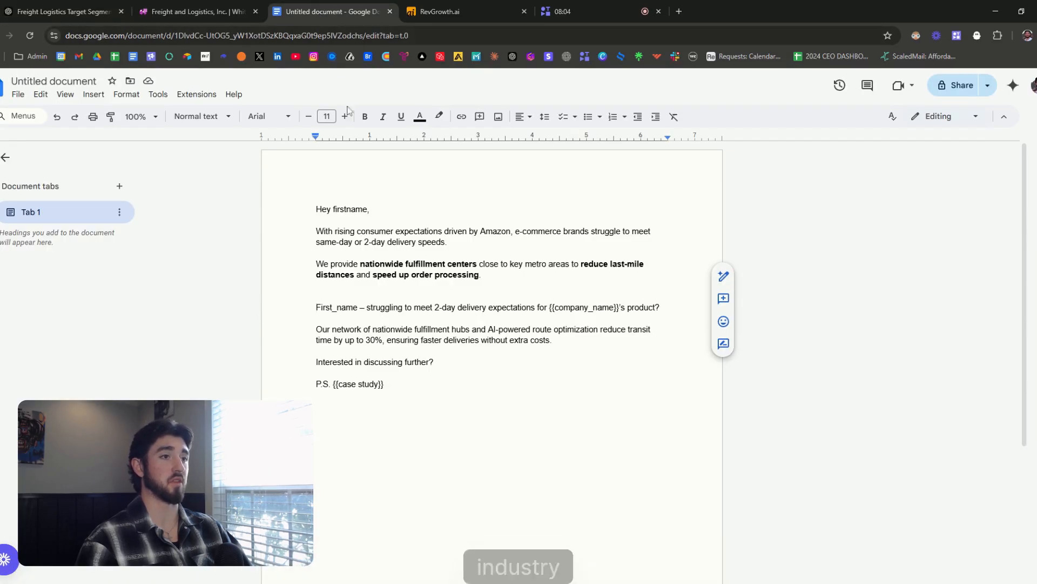
- Return to ChatGPT and review the conversation from the industry segments and job titles to the same-day / 2-day delivery challenge
left_click(71, 8)
scroll(483, 279, "up", 10)
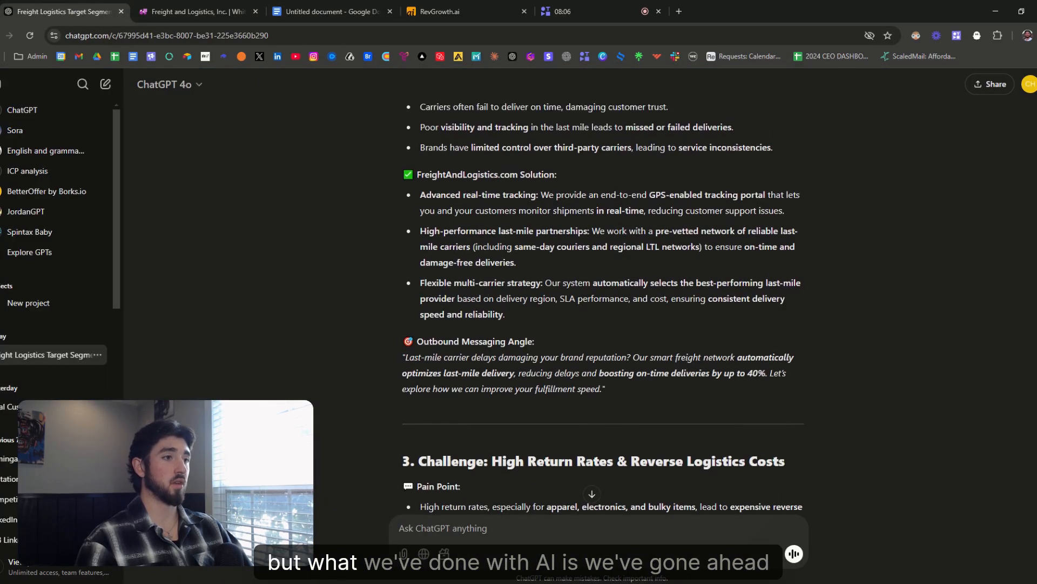
scroll(483, 278, "down", 2)
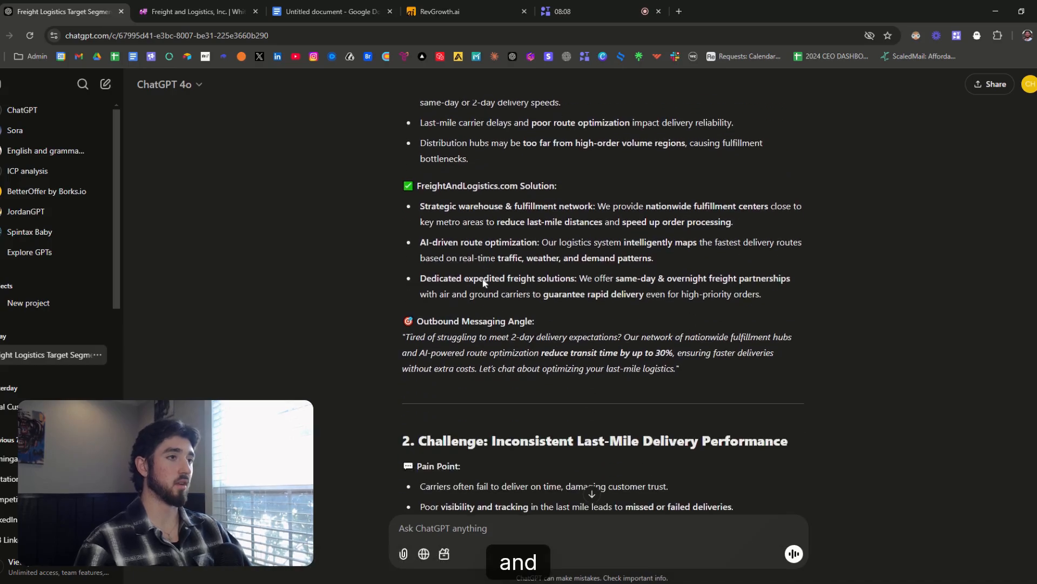
scroll(483, 278, "up", 2)
scroll(603, 298, "down", 20)
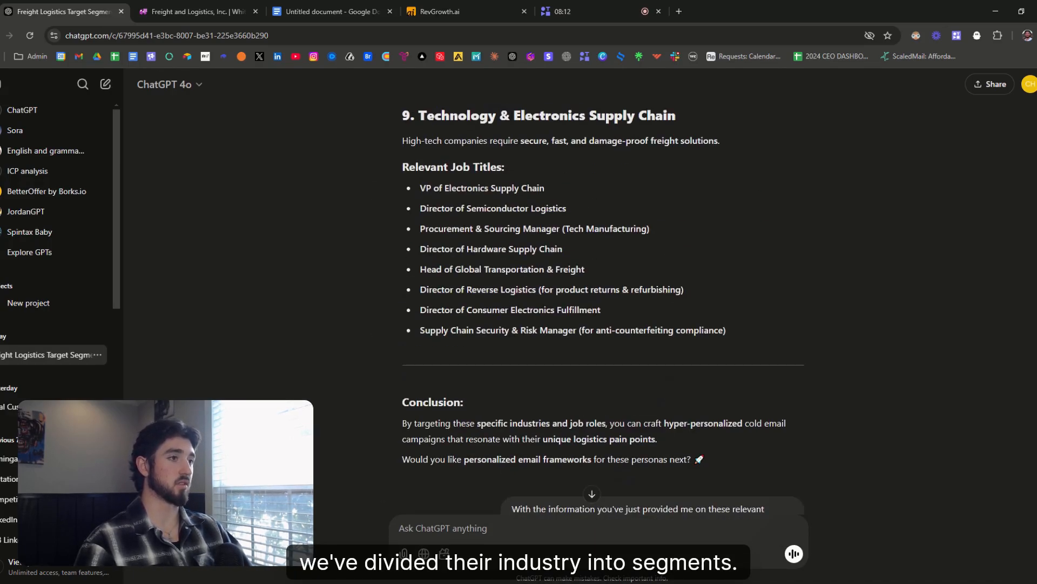
scroll(603, 297, "down", 14)
scroll(603, 297, "up", 9)
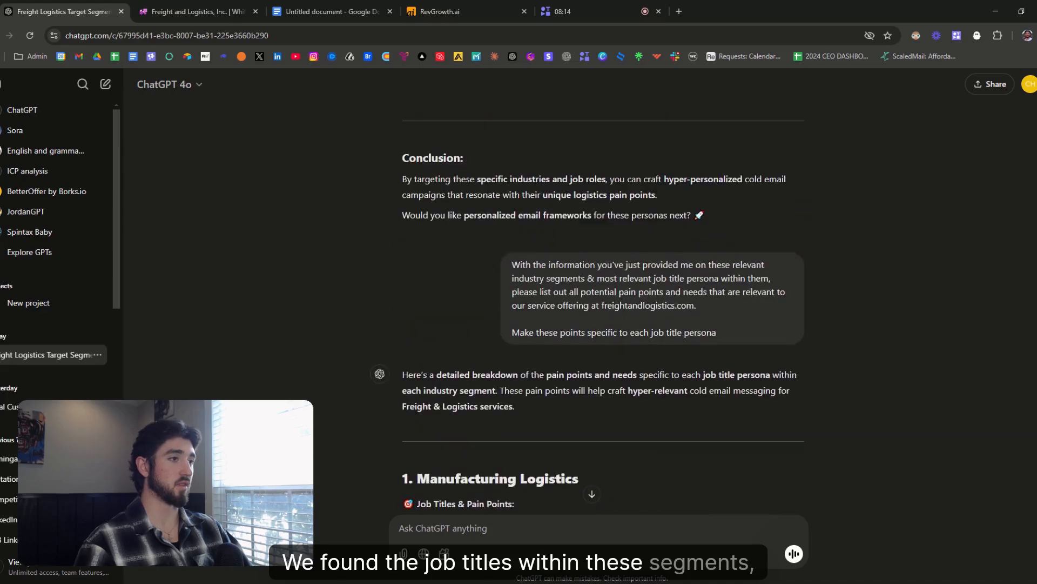
scroll(603, 297, "down", 20)
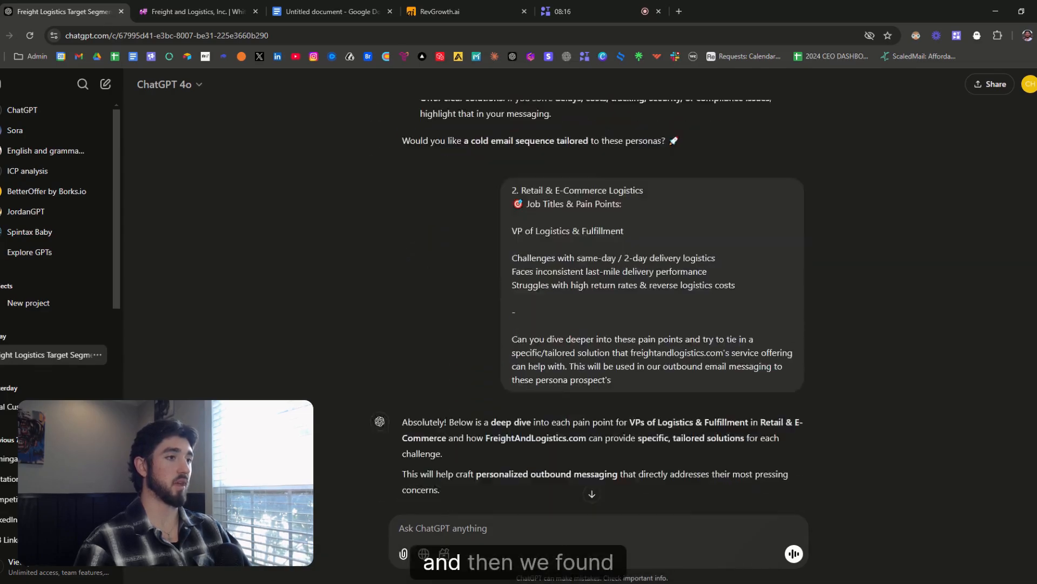
scroll(635, 323, "down", 10)
scroll(635, 324, "up", 3)
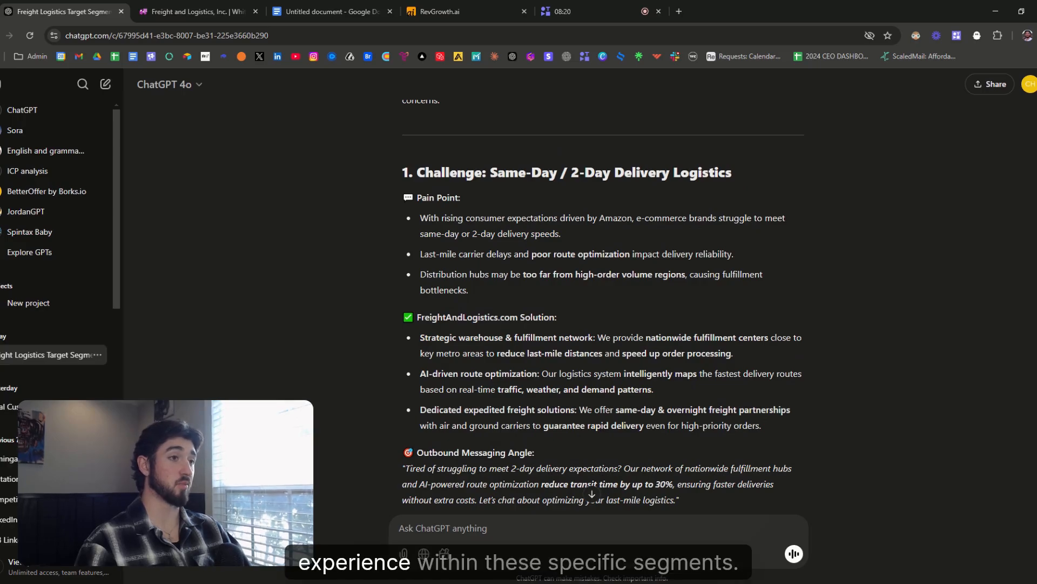
scroll(434, 257, "down", 2)
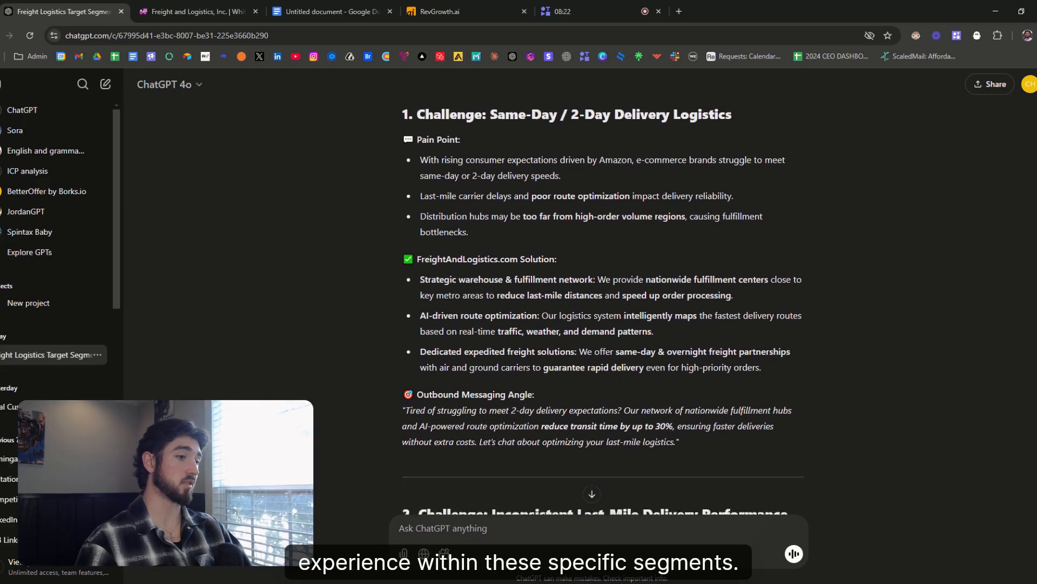
scroll(434, 257, "up", 8)
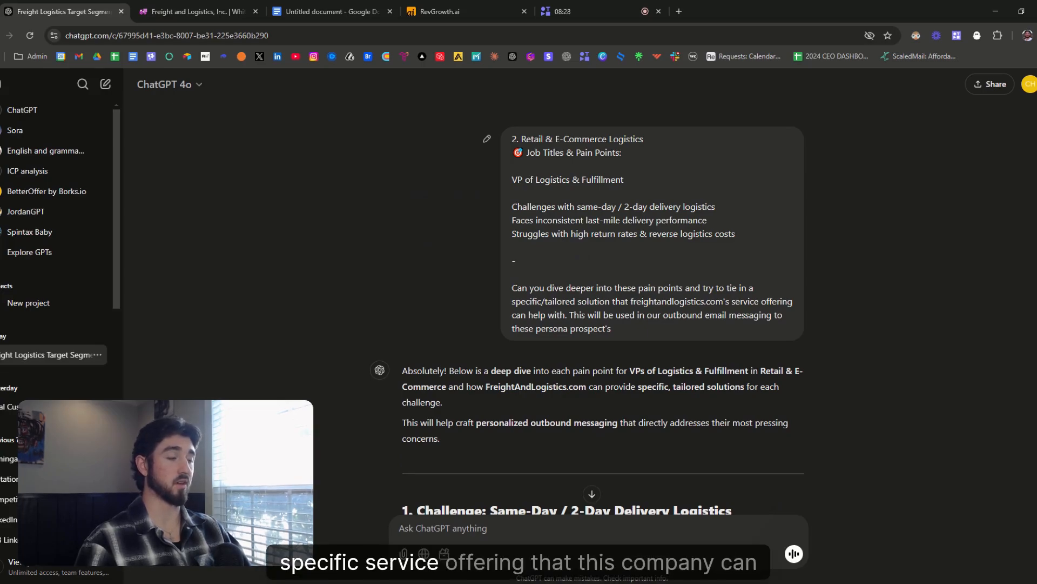
- Examine the VP of Logistics & Fulfillment prompt and the tailored solutions and messaging angles for the first two delivery challenges
key("ctrl+Tab")
key("ctrl+shift+Tab")
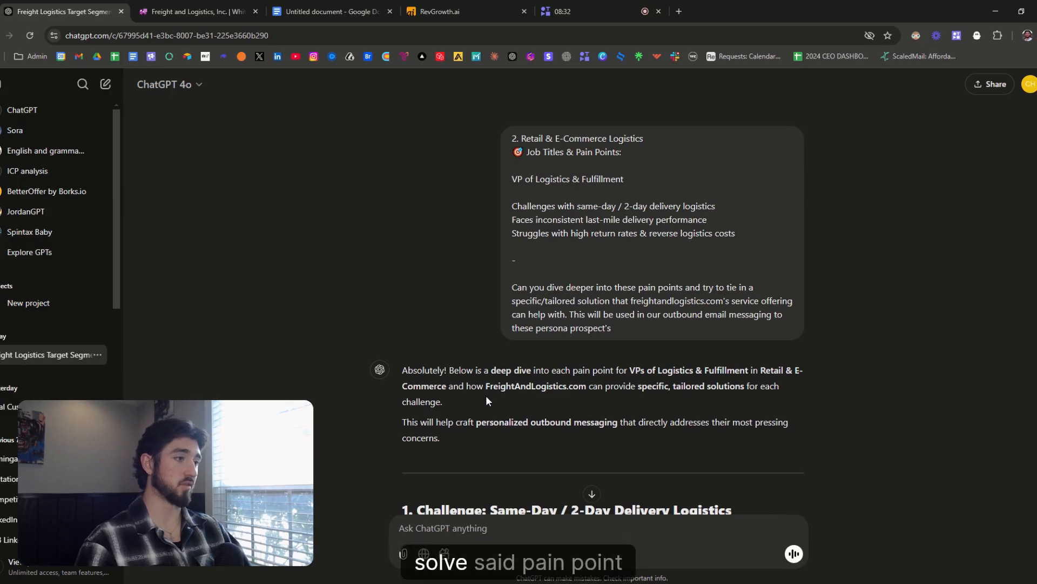
scroll(486, 400, "down", 1)
scroll(485, 400, "down", 6)
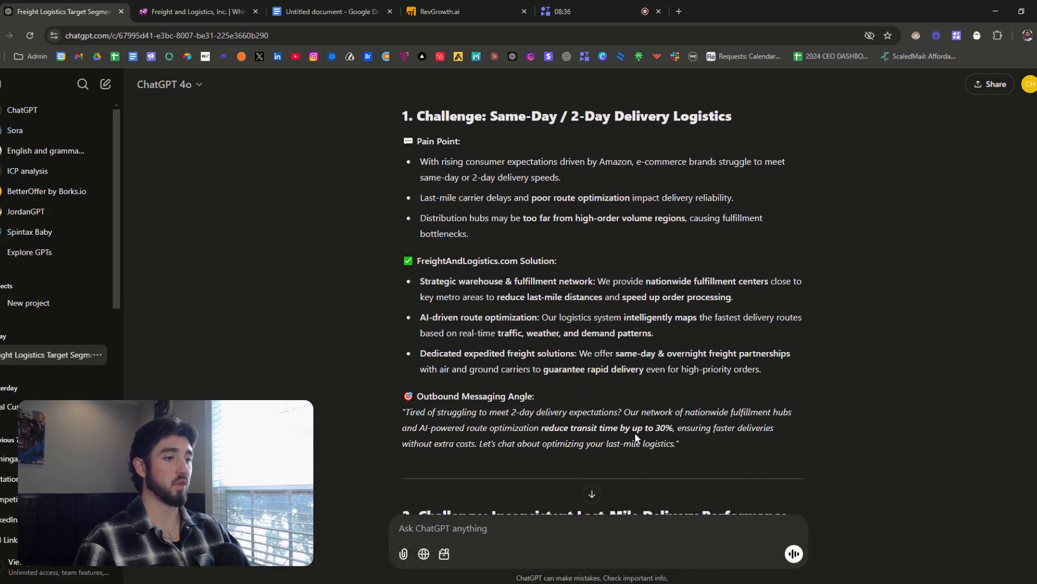
scroll(636, 423, "down", 4)
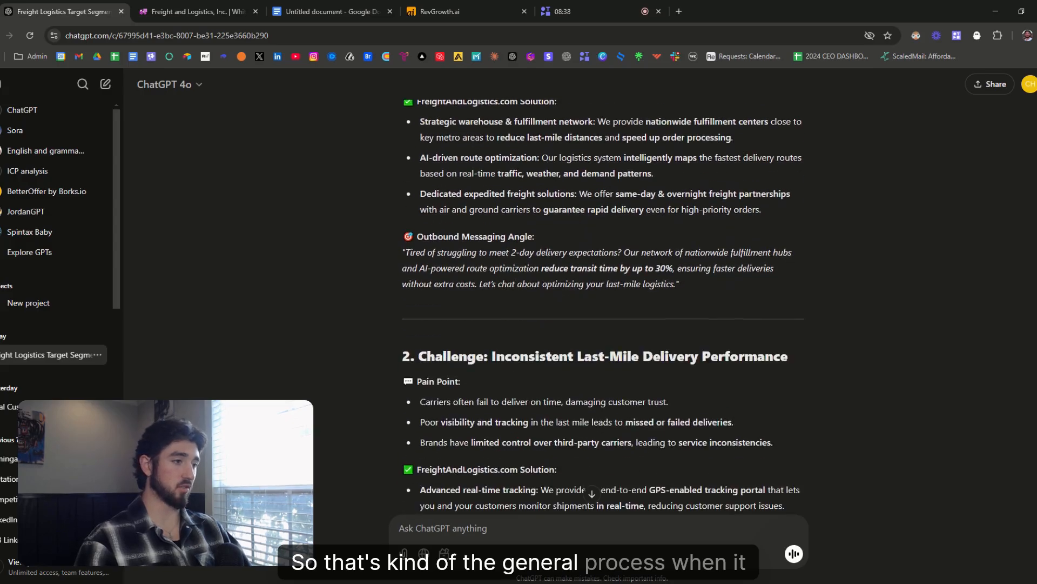
scroll(637, 424, "up", 1)
scroll(637, 424, "down", 2)
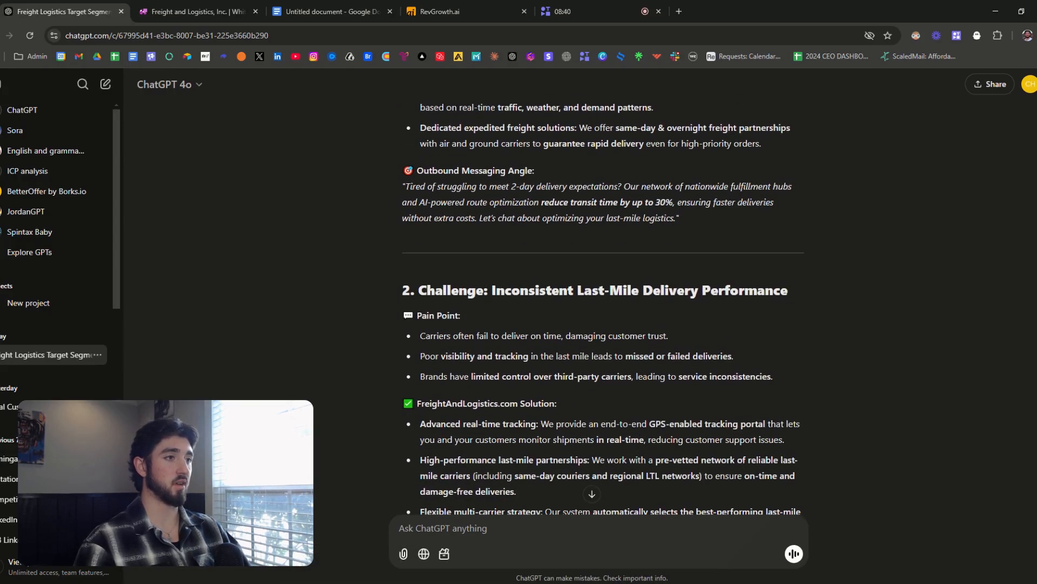
- Copy the entire ChatGPT conversation and switch to the Google Doc containing the scripts
scroll(602, 303, "down", 15)
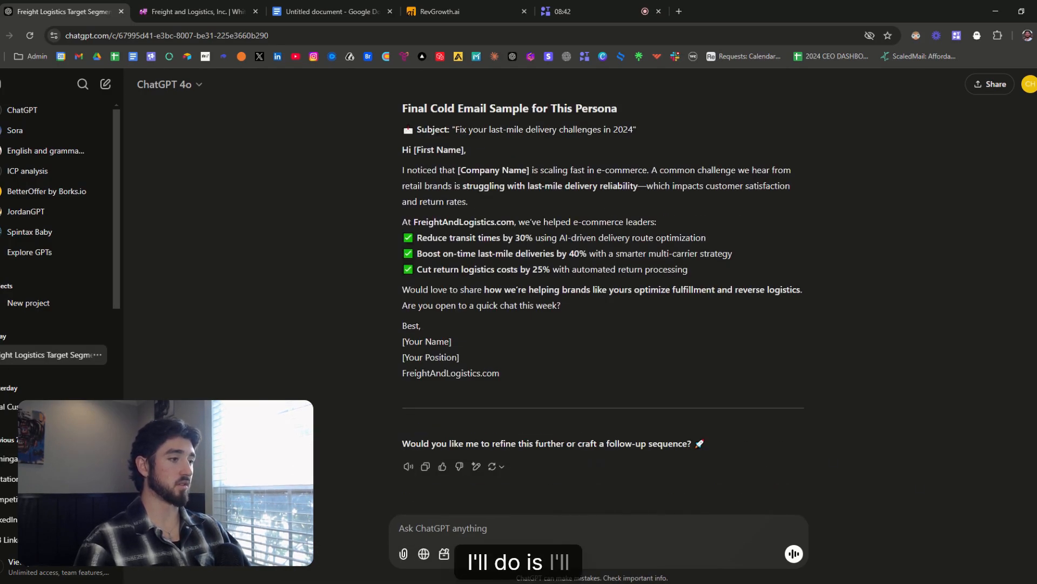
left_click_drag(705, 446, 480, 137)
left_click(291, 11)
left_click(385, 384)
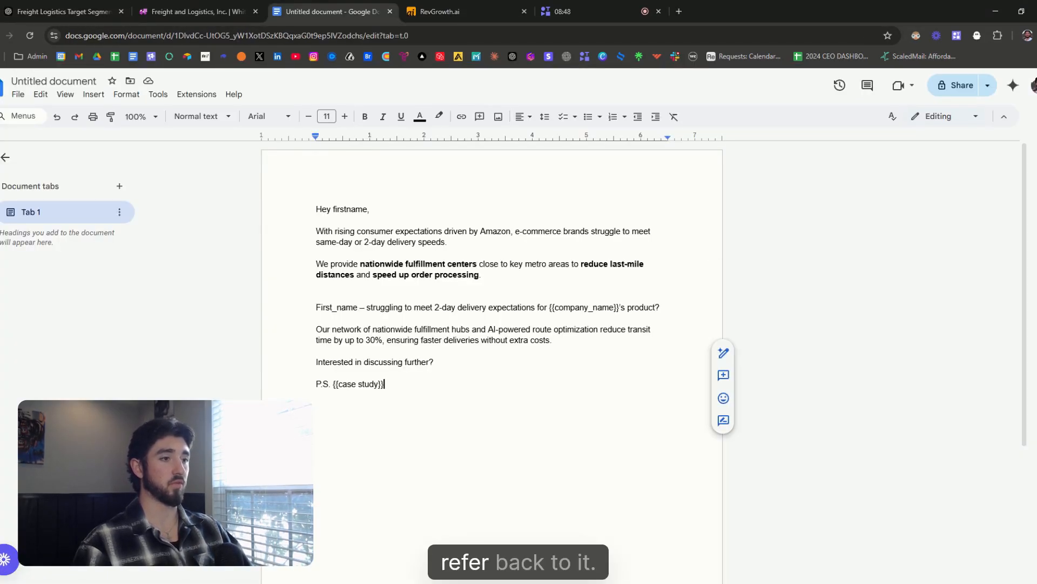
key("Return")
key("BackSpace")
key("BackSpace")
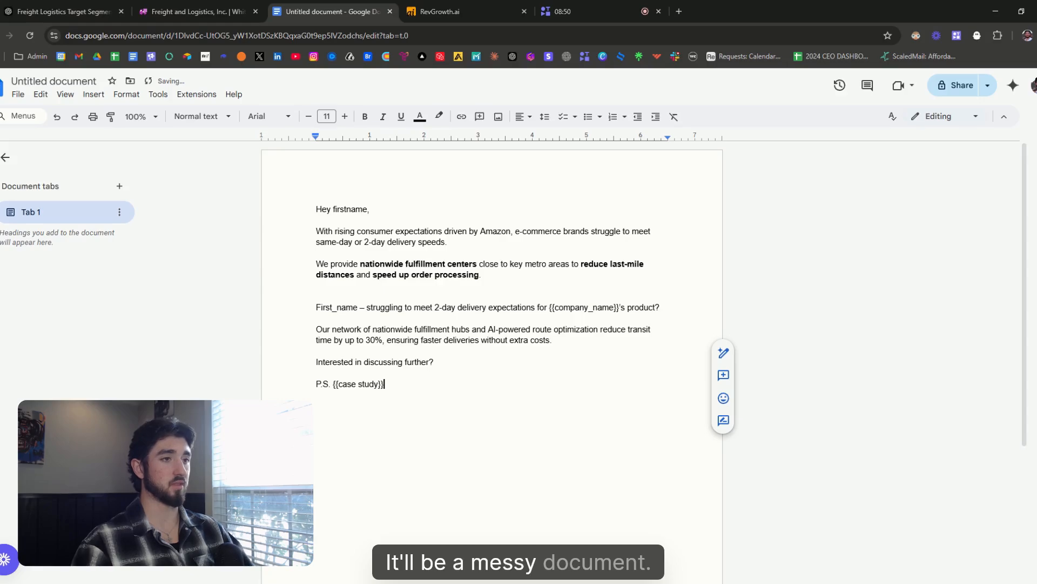
- Insert a horizontal line above the first script's greeting and add a blank line over it at the start of the document
key("ctrl+Home")
key("Return")
key("Up")
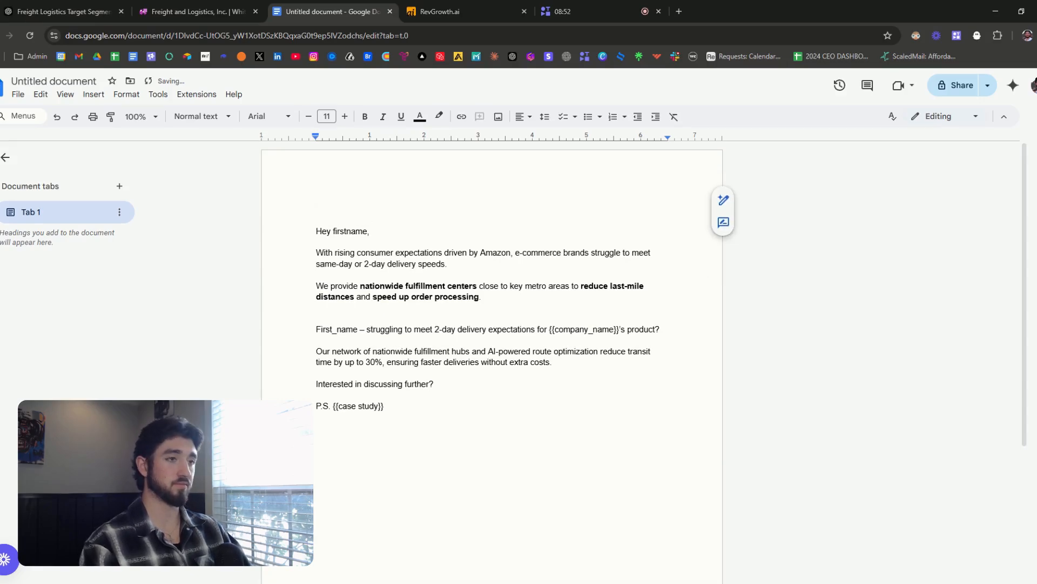
left_click(94, 94)
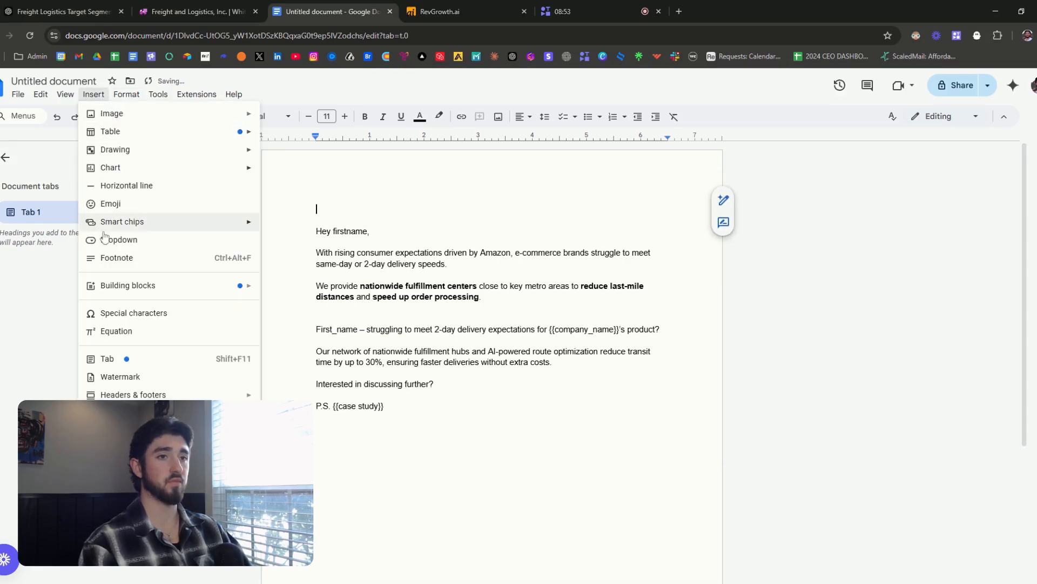
left_click(119, 185)
key("Up")
key("Return")
key("Up")
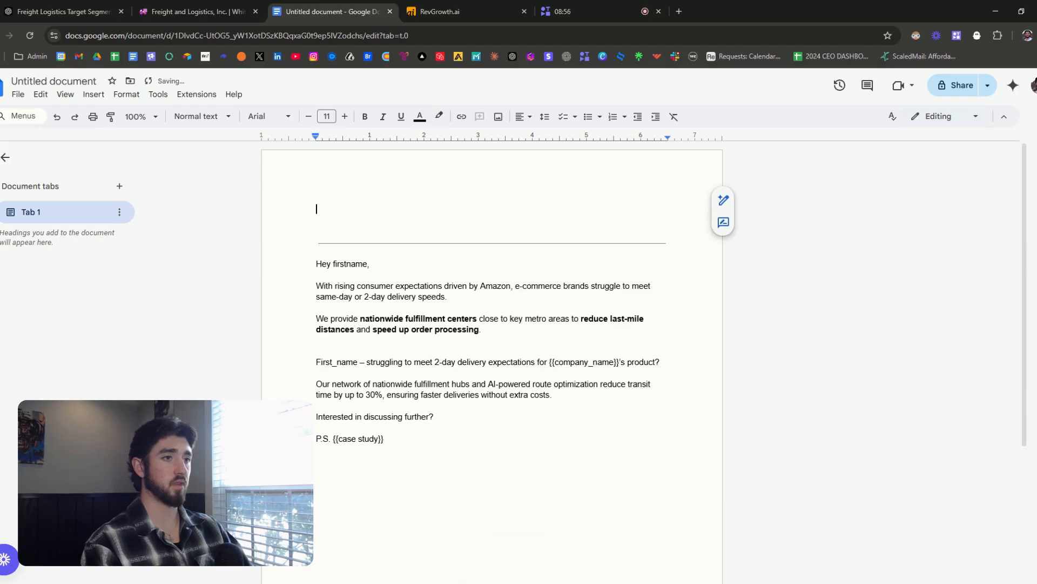
- Paste the copied ChatGPT conversation above the horizontal line, keeping one blank line after its closing question
key("ctrl+v")
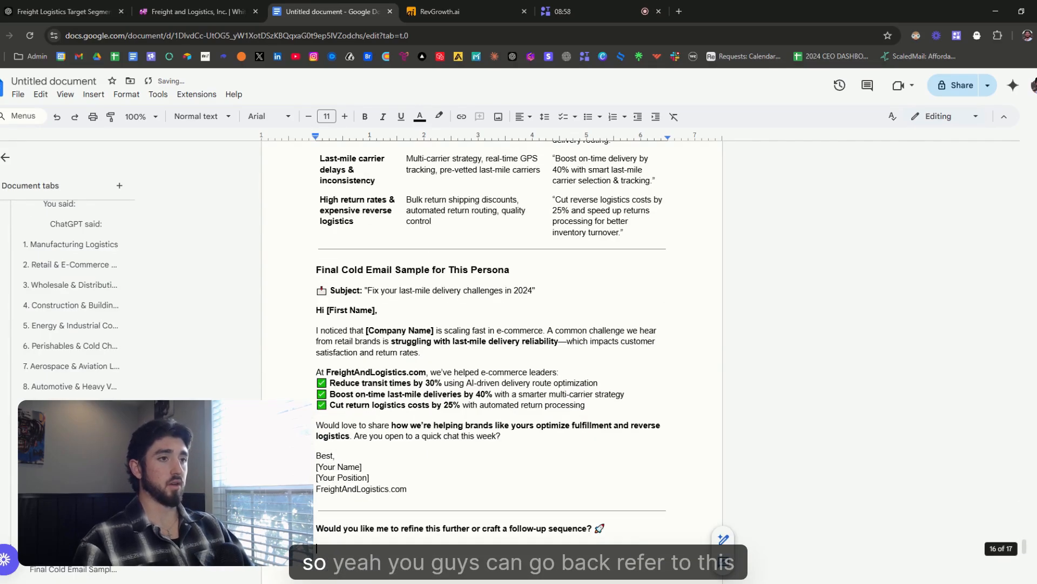
key("BackSpace")
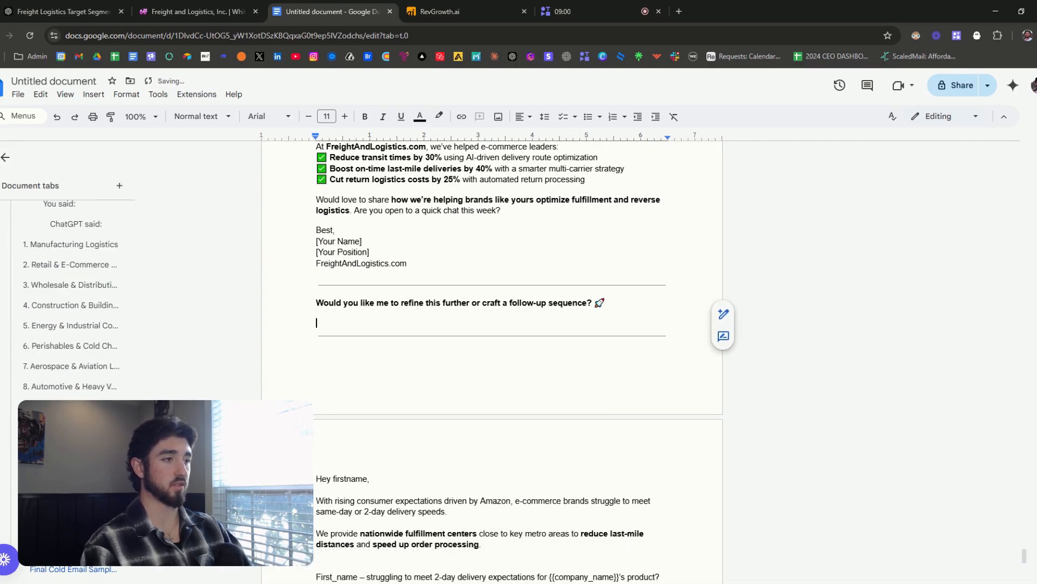
key("BackSpace")
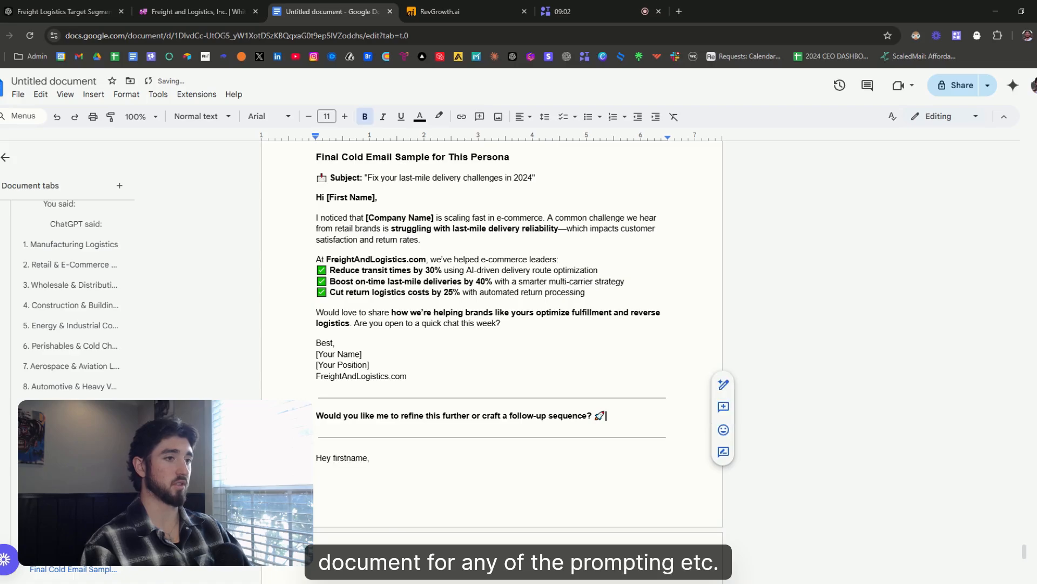
key("Return")
- Separate the two email scripts with a "-" line followed by a blank line, and review their opening sentences
scroll(491, 362, "down", 5)
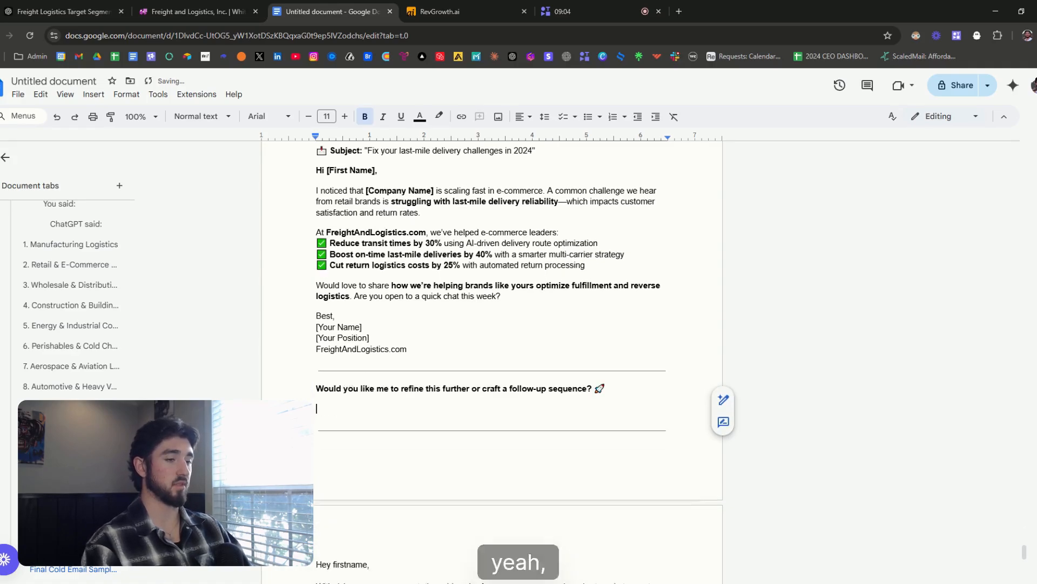
scroll(492, 362, "down", 2)
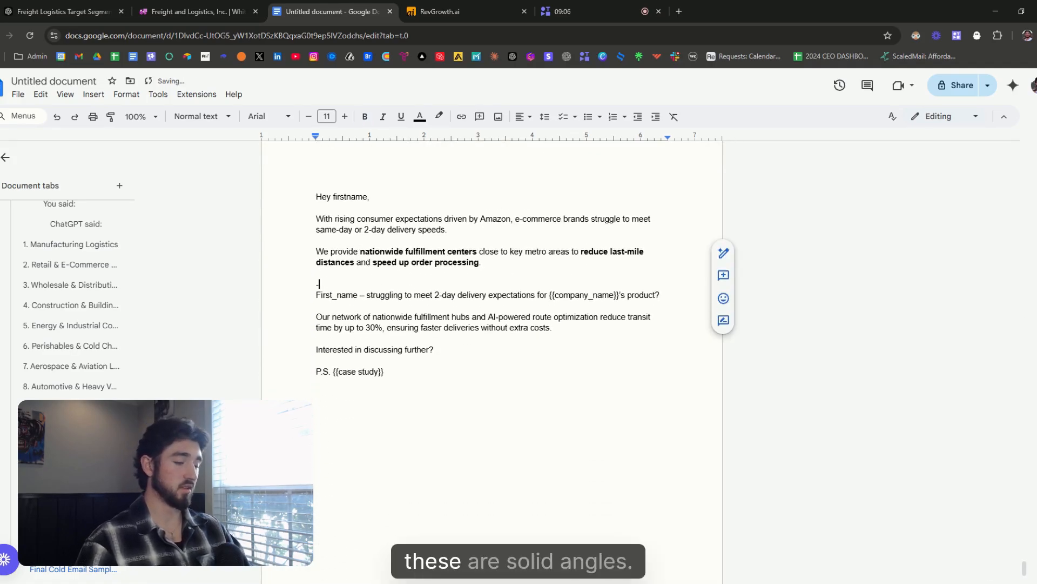
type("-")
key("Return")
scroll(492, 313, "up", 1)
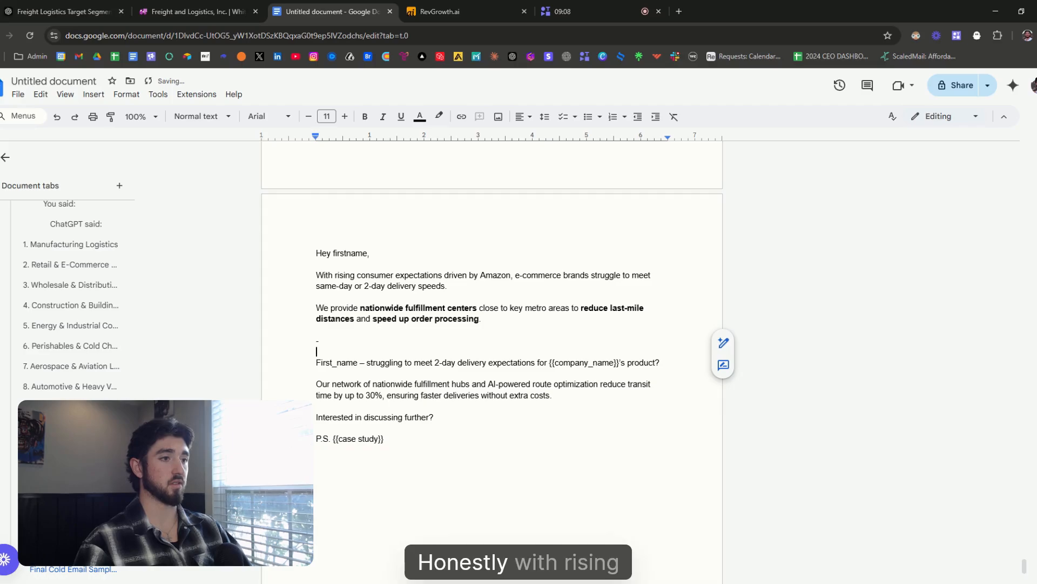
left_click_drag(316, 275, 422, 286)
left_click(367, 362)
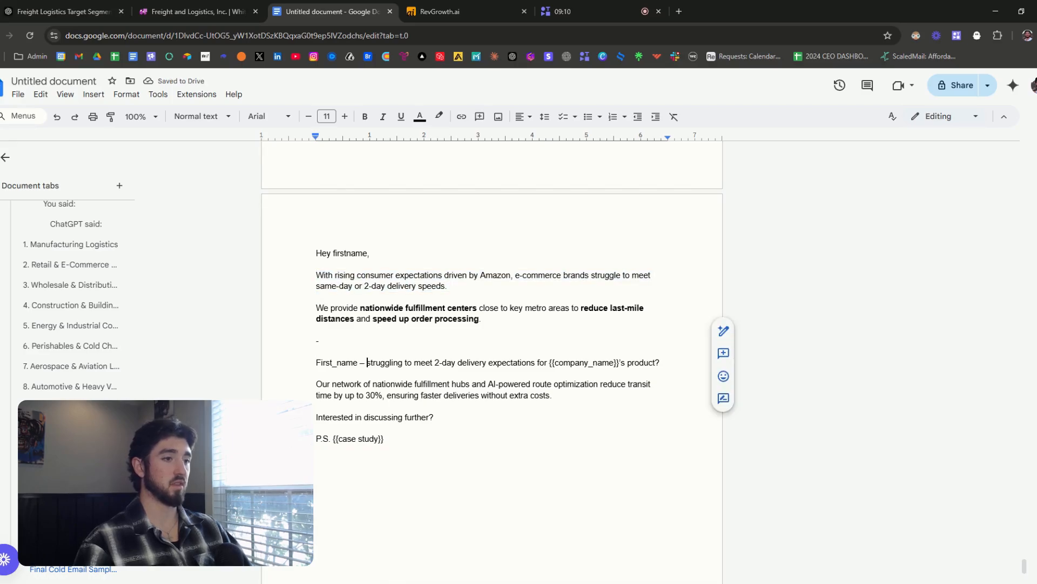
- Switch to ChatGPT and examine the summary table of tailored solutions for the VP of Logistics & Fulfillment in Retail/E-Commerce
left_click(65, 11)
scroll(1017, 430, "down", 15)
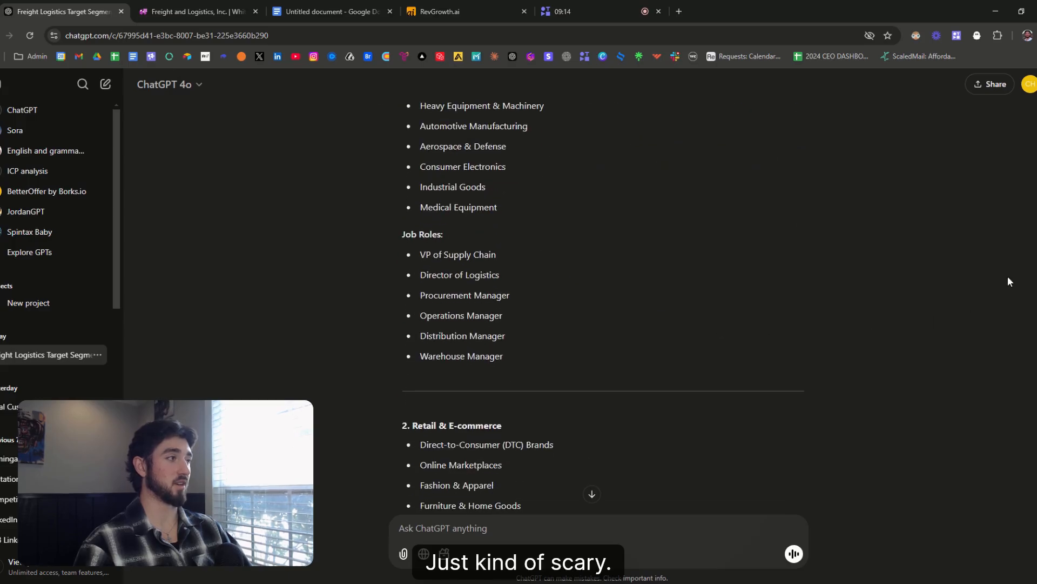
scroll(1019, 432, "down", 10)
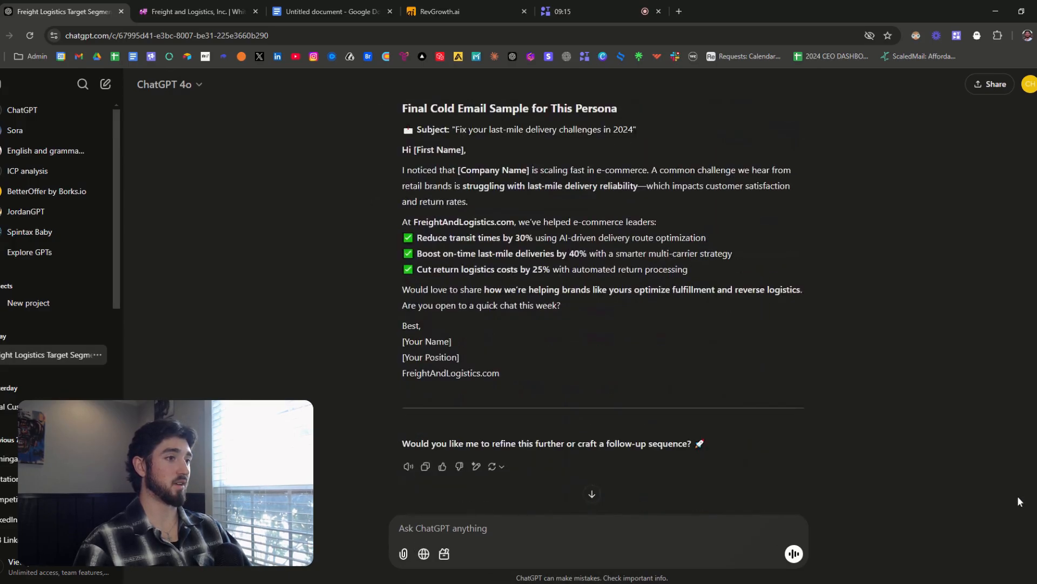
scroll(562, 320, "up", 6)
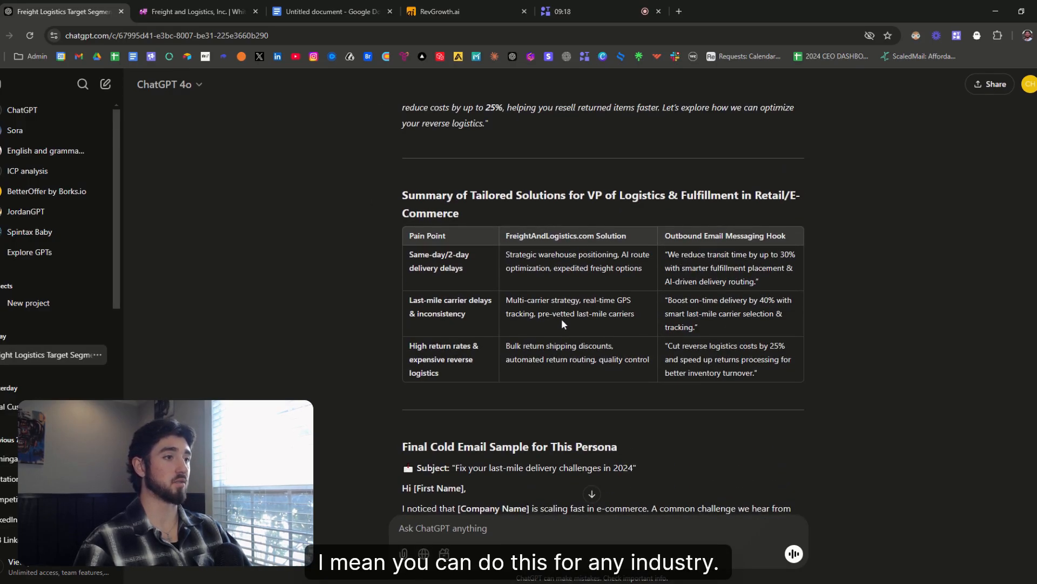
left_click_drag(409, 254, 724, 321)
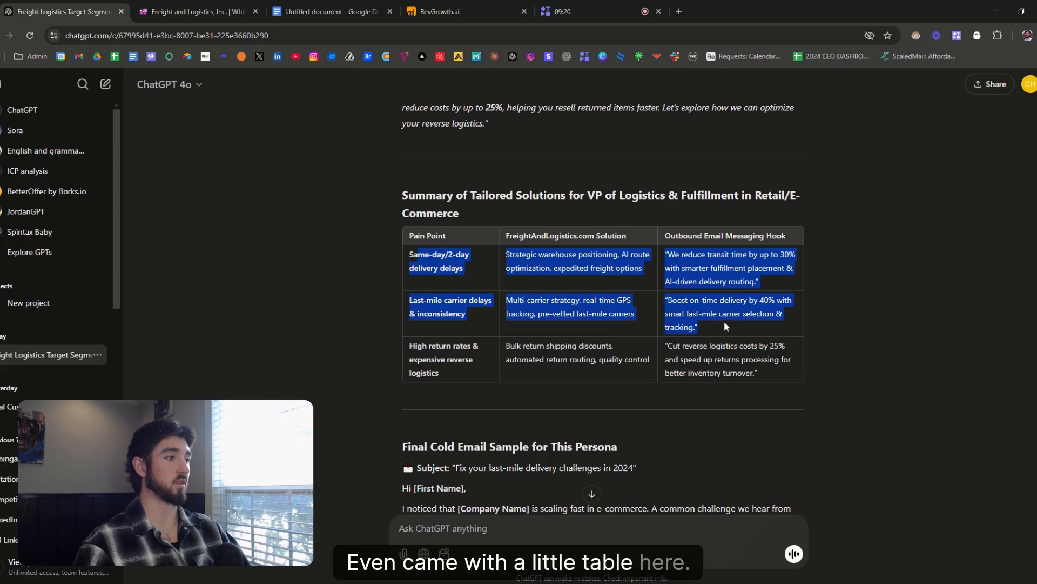
left_click(723, 322)
left_click_drag(409, 236, 795, 359)
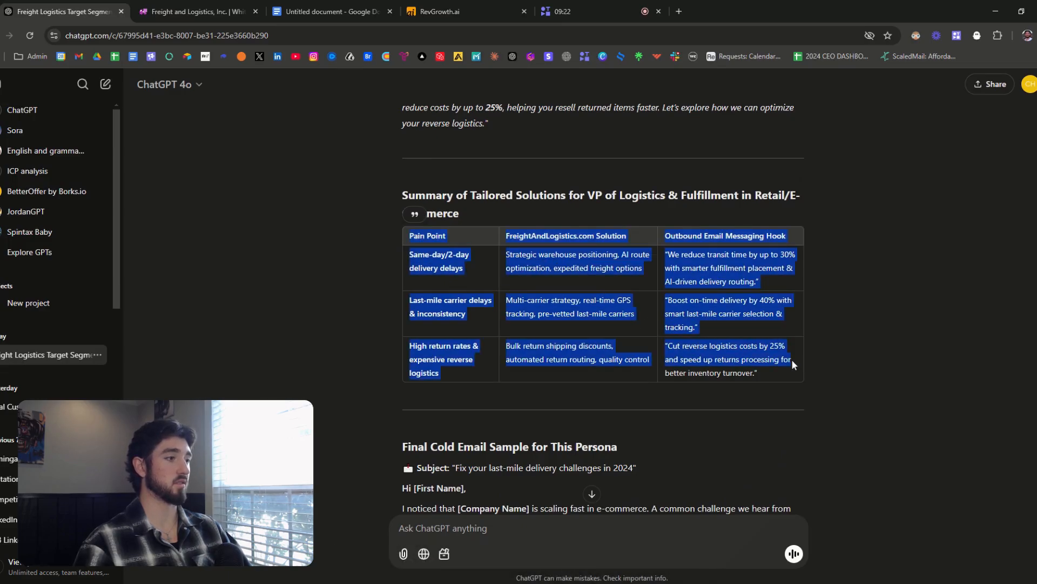
left_click(794, 359)
- Read the pain points, solution and outbound messaging angle for the high return rates and reverse logistics costs challenge
scroll(603, 303, "up", 5)
scroll(603, 302, "up", 5)
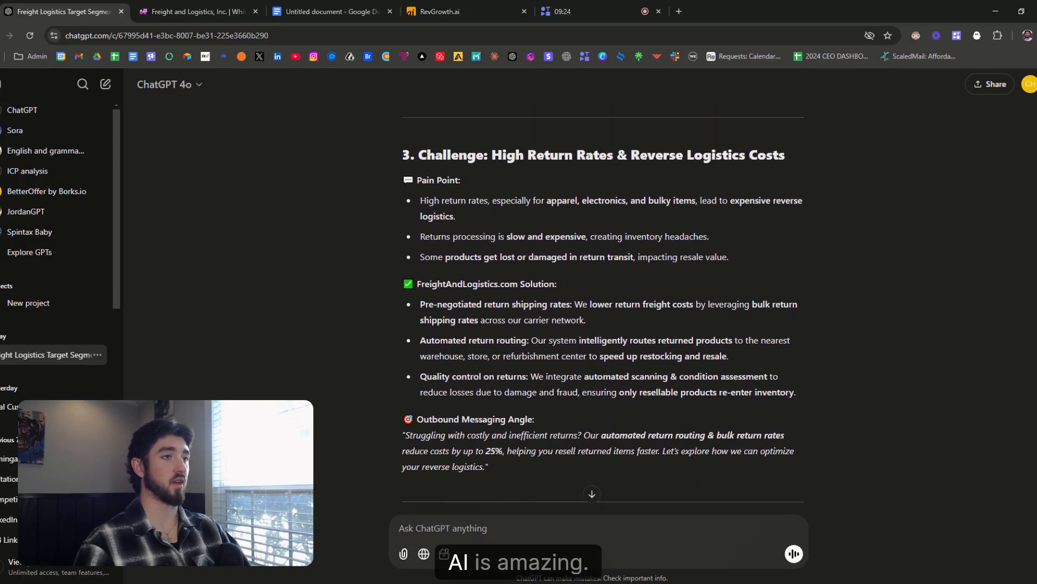
scroll(603, 302, "down", 3)
scroll(603, 302, "down", 2)
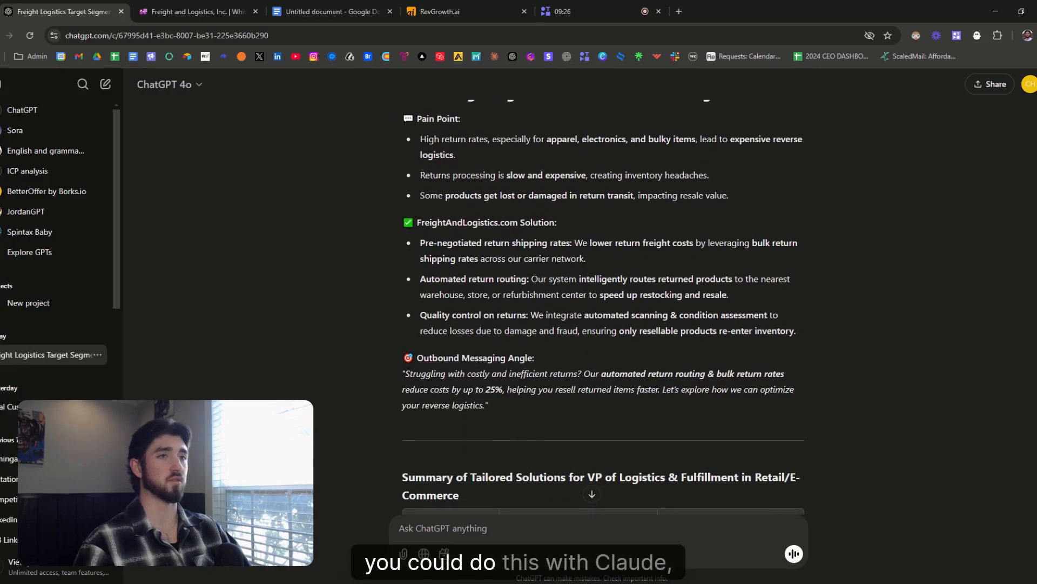
- Read the tailored solutions summary and the final cold email sample, and return to the conversation's opening prompt
scroll(603, 302, "down", 10)
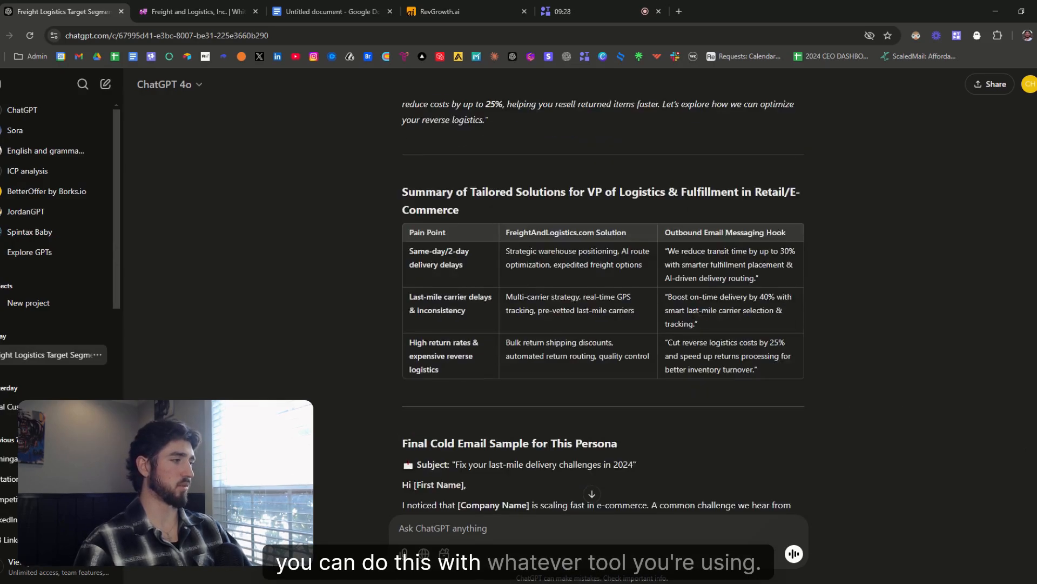
scroll(603, 302, "down", 2)
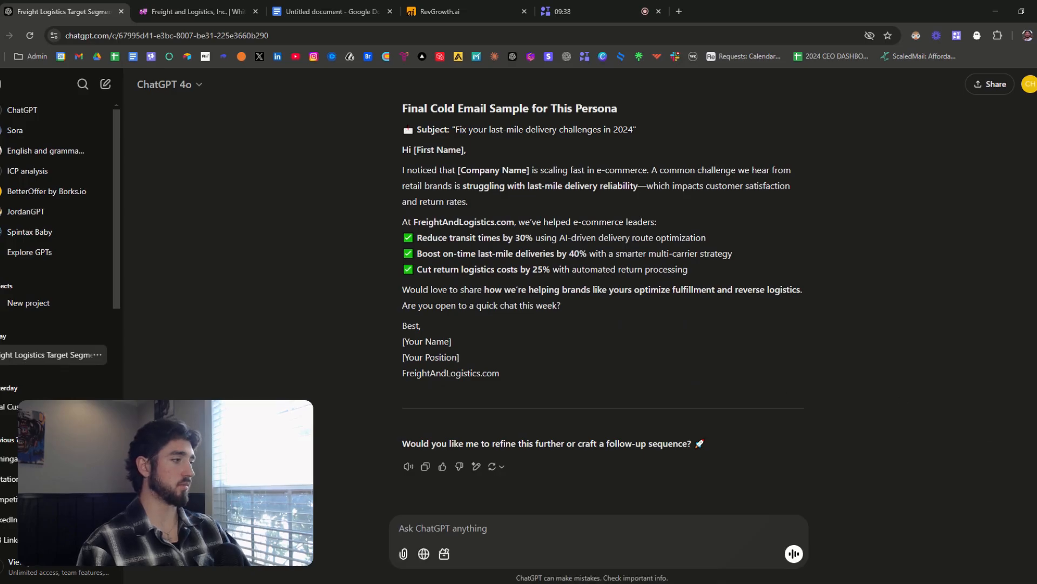
scroll(743, 387, "up", 15)
scroll(989, 113, "up", 8)
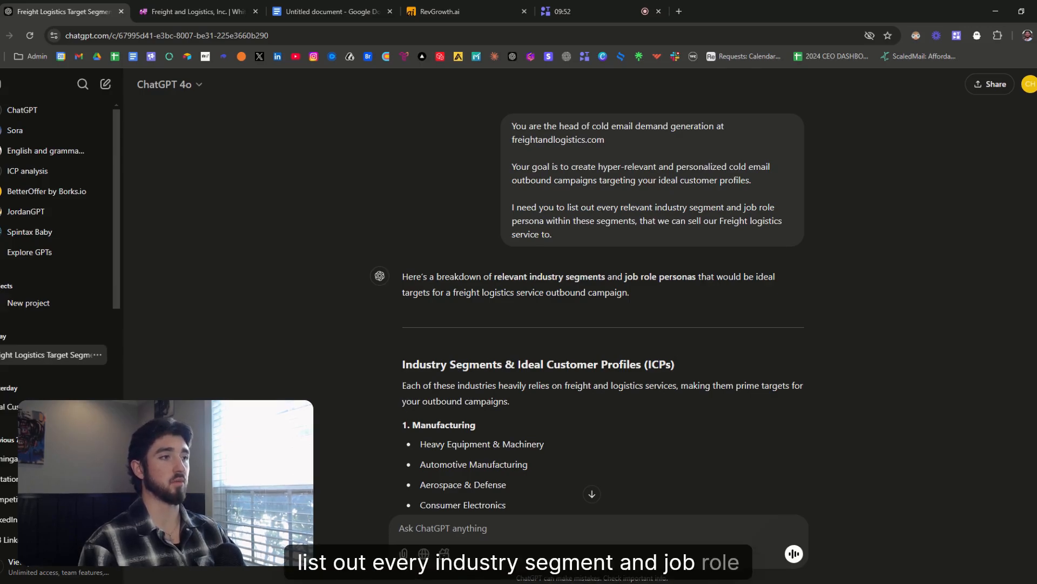
- Review the industry segments with their job roles and the deeper list of relevant job titles for each segment
scroll(688, 271, "down", 12)
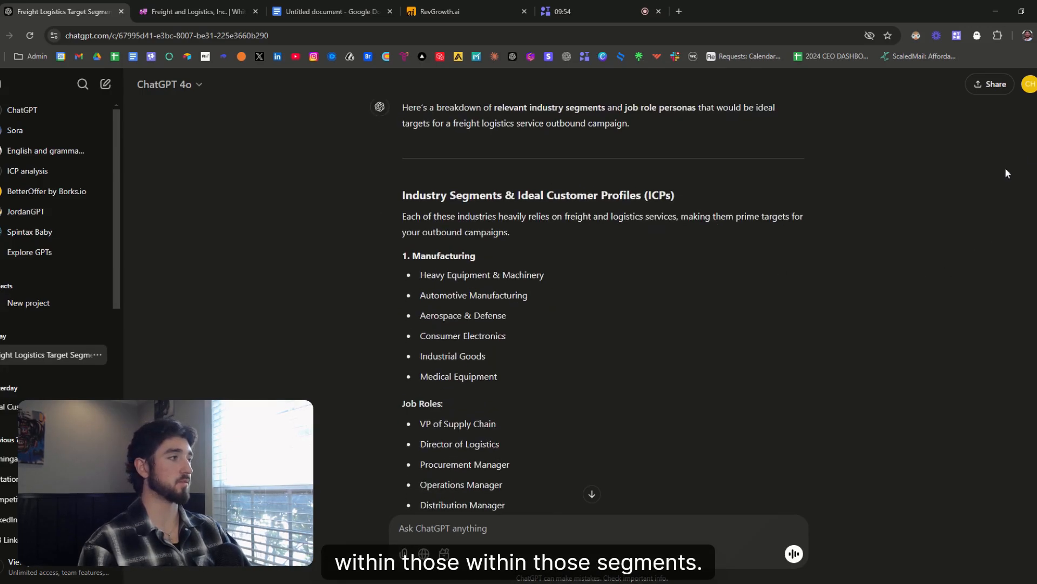
scroll(725, 310, "down", 15)
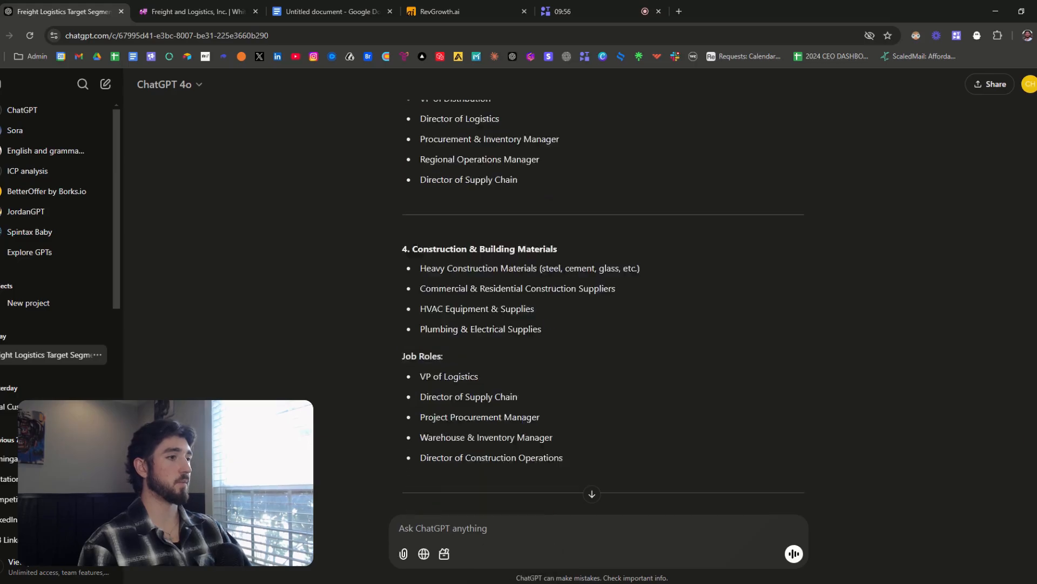
scroll(726, 309, "up", 20)
scroll(745, 206, "up", 4)
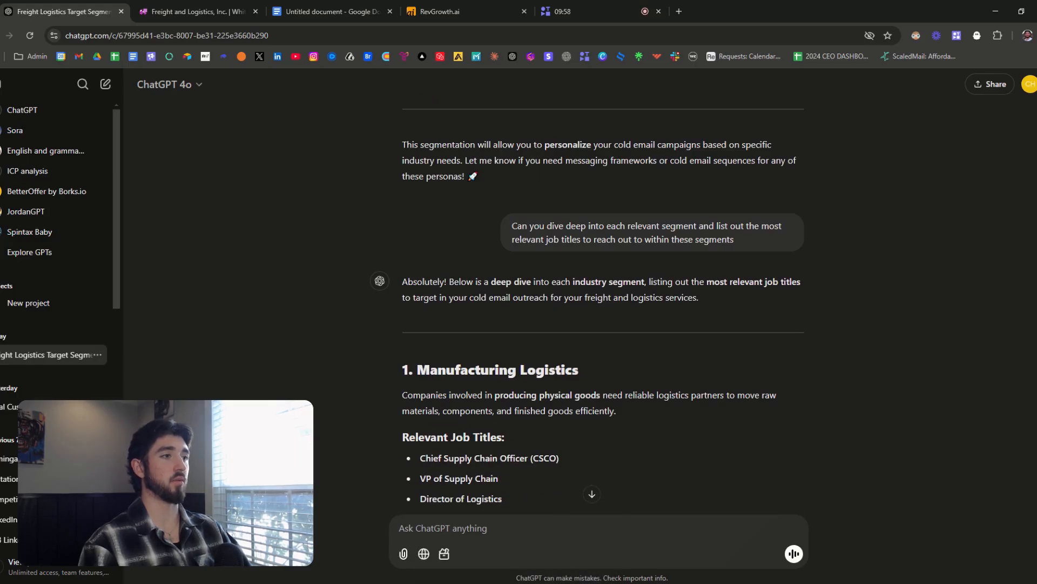
scroll(603, 303, "down", 20)
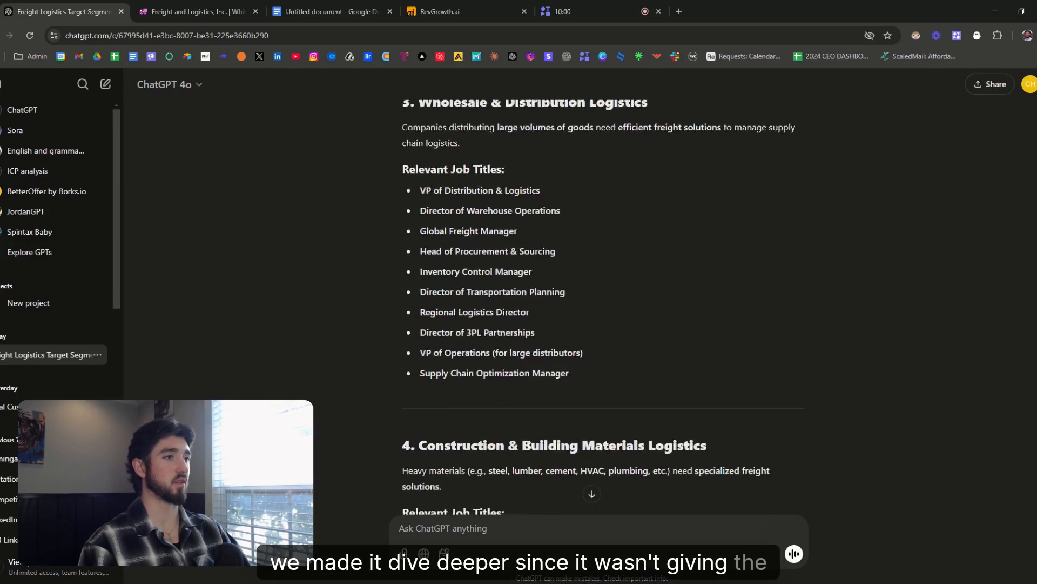
scroll(603, 308, "down", 12)
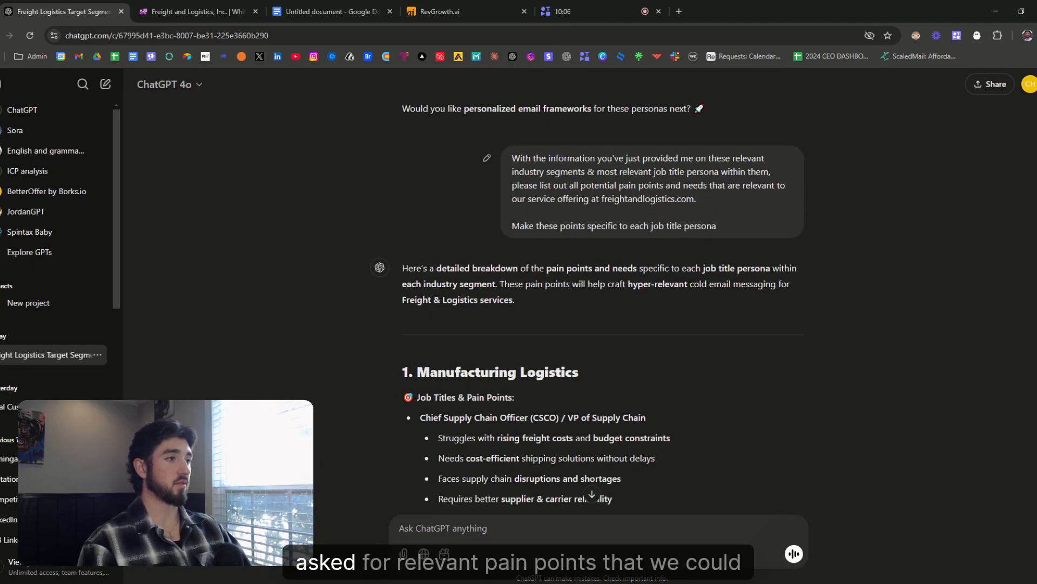
- Review the pain points for each job title persona, up to the prompt on VP of Logistics & Fulfillment solutions
scroll(488, 196, "down", 6)
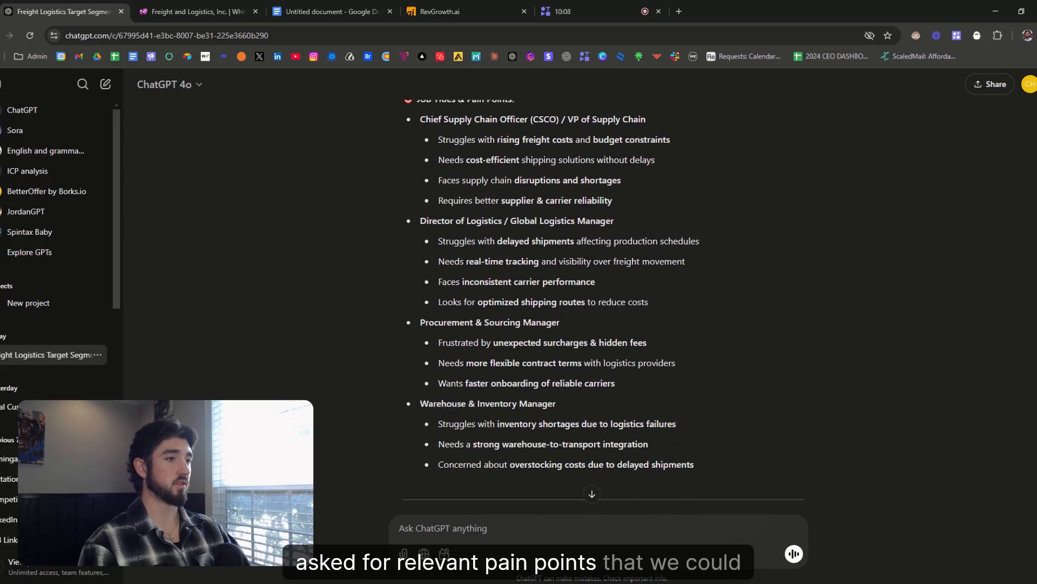
scroll(996, 317, "down", 20)
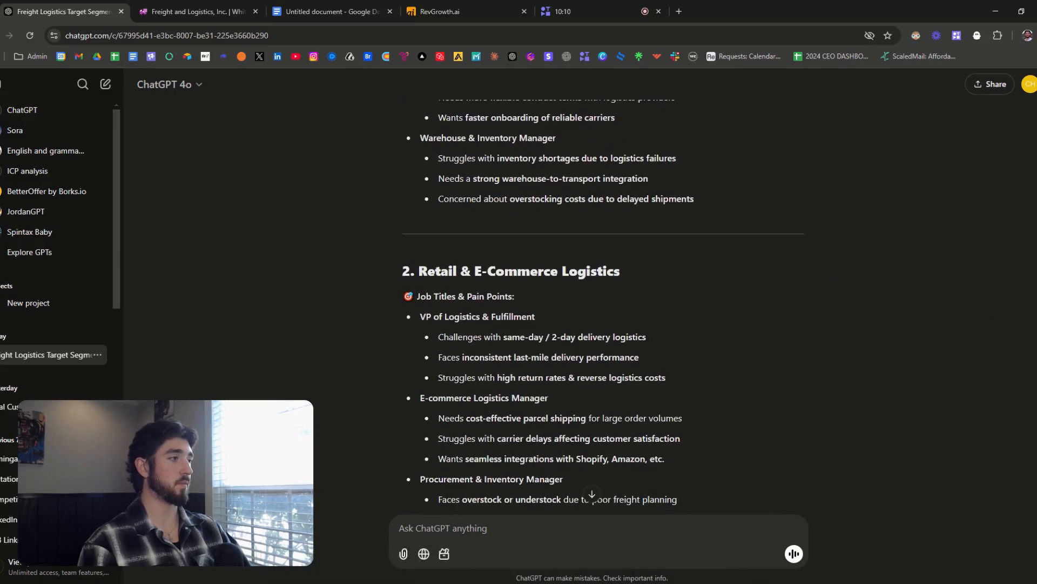
scroll(951, 427, "down", 15)
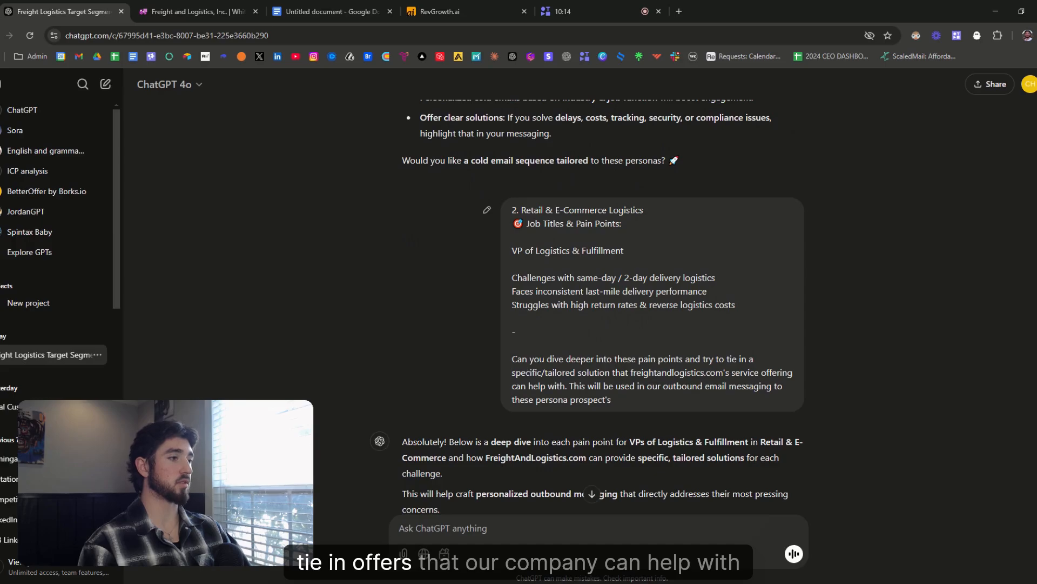
left_click(196, 11)
left_click(83, 6)
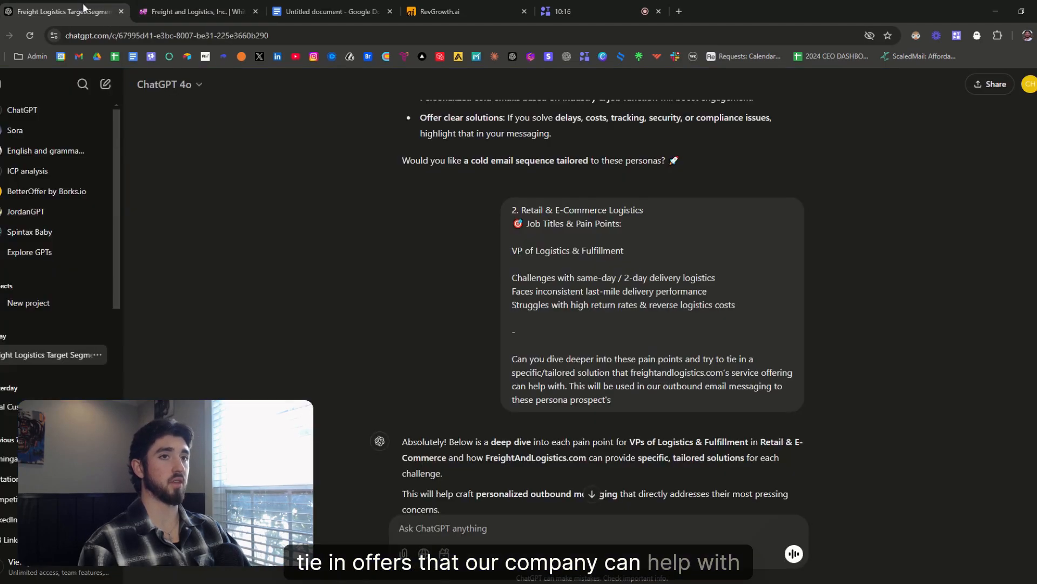
- Read the tailored-solution prompt and the Same-Day / 2-Day Delivery challenge's pain points, solution and outbound messaging angle
scroll(649, 333, "down", 1)
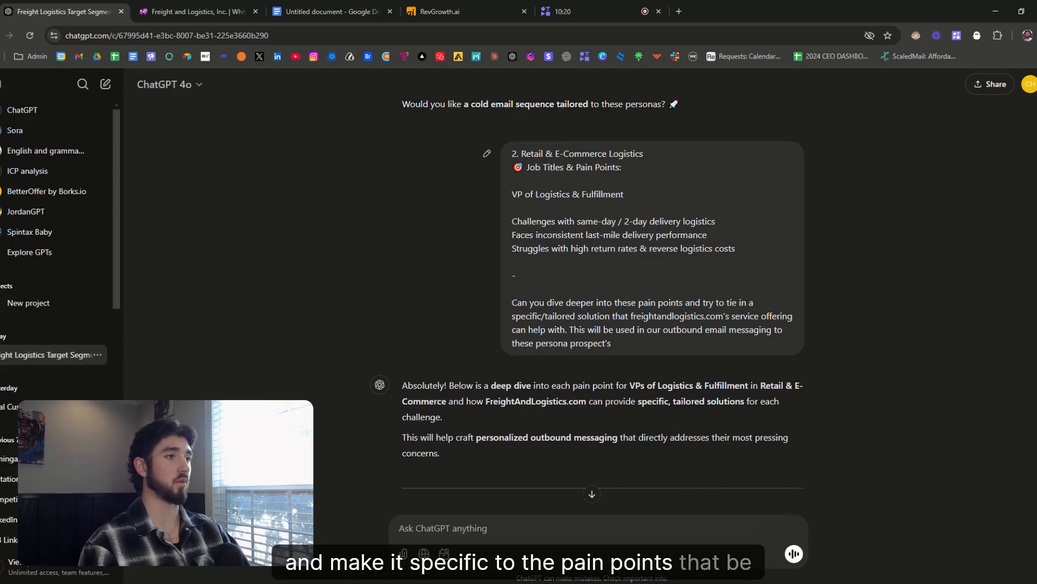
scroll(560, 233, "up", 5)
scroll(560, 234, "down", 9)
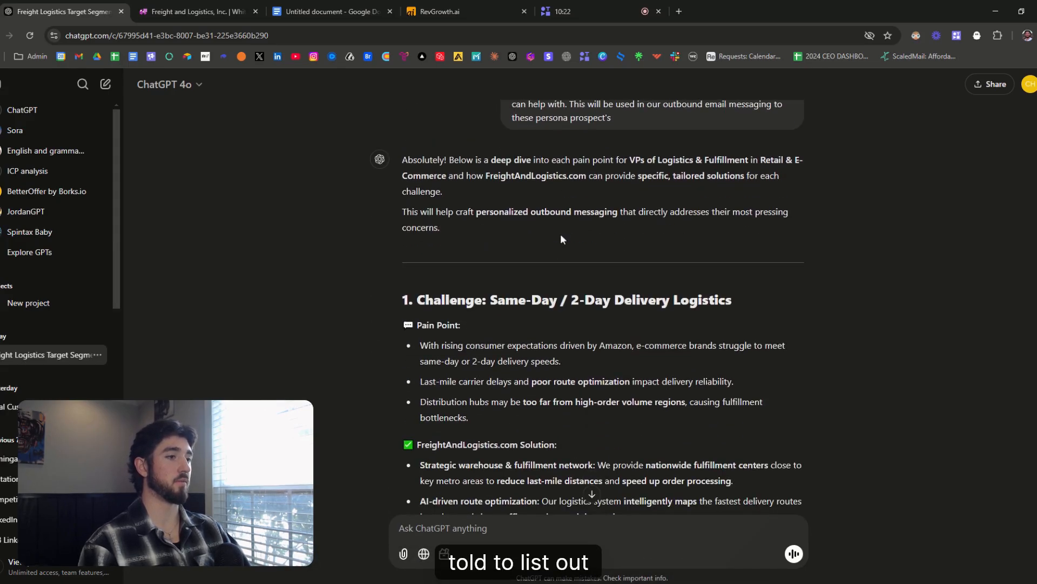
scroll(560, 233, "down", 2)
scroll(556, 238, "up", 3)
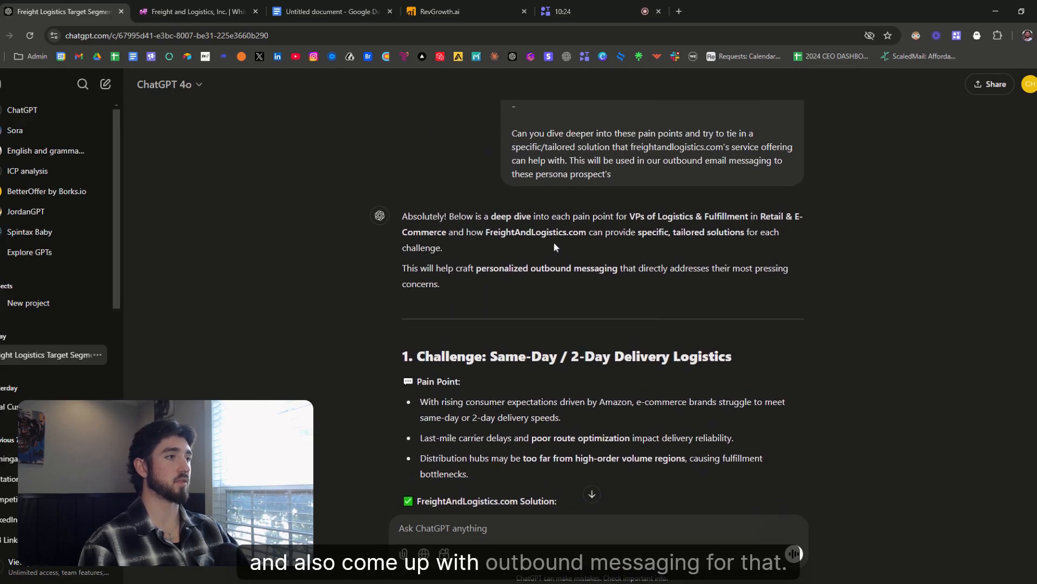
scroll(554, 248, "down", 6)
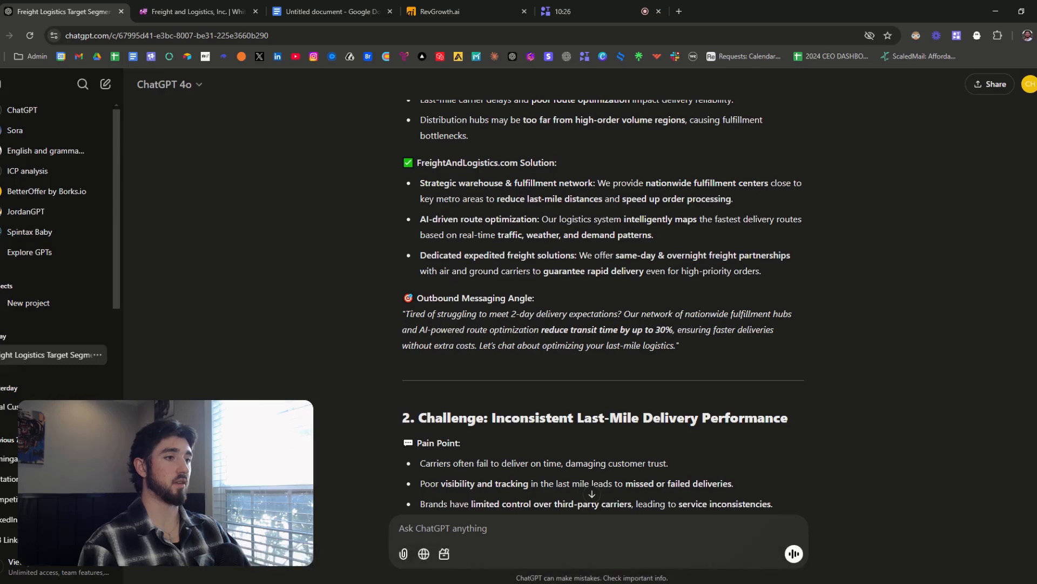
left_click_drag(403, 314, 673, 329)
- Switch to the Google Doc and review the second script's opening pain point question and its solution paragraph
left_click(331, 11)
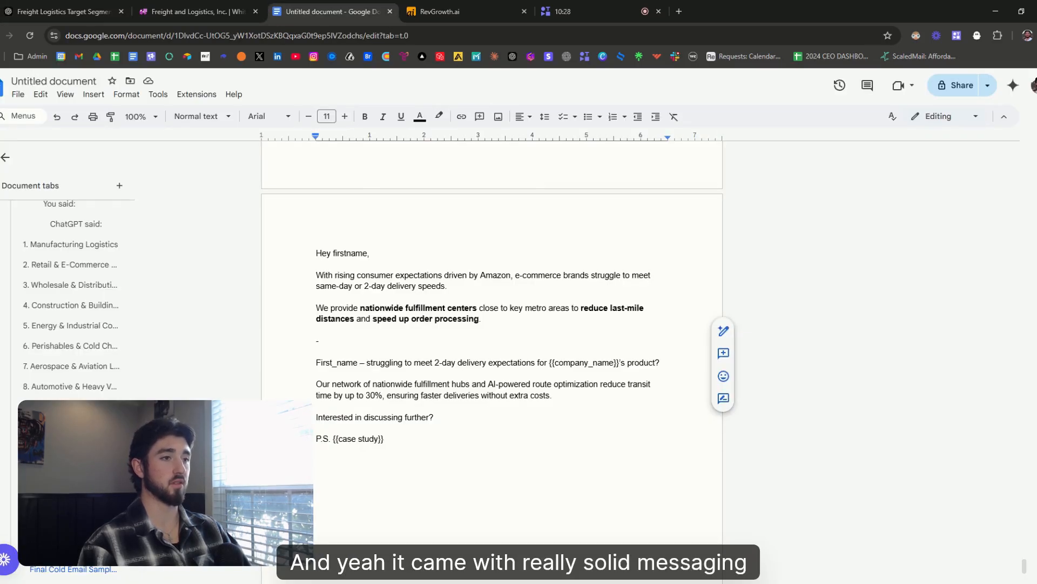
left_click_drag(398, 362, 319, 373)
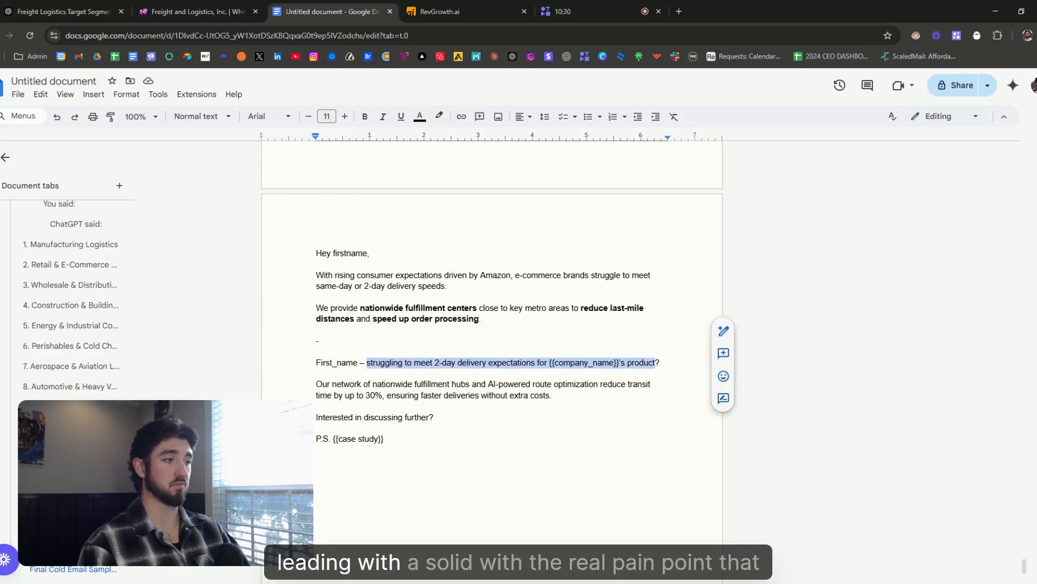
left_click(656, 362)
left_click_drag(614, 362, 367, 362)
left_click(367, 362)
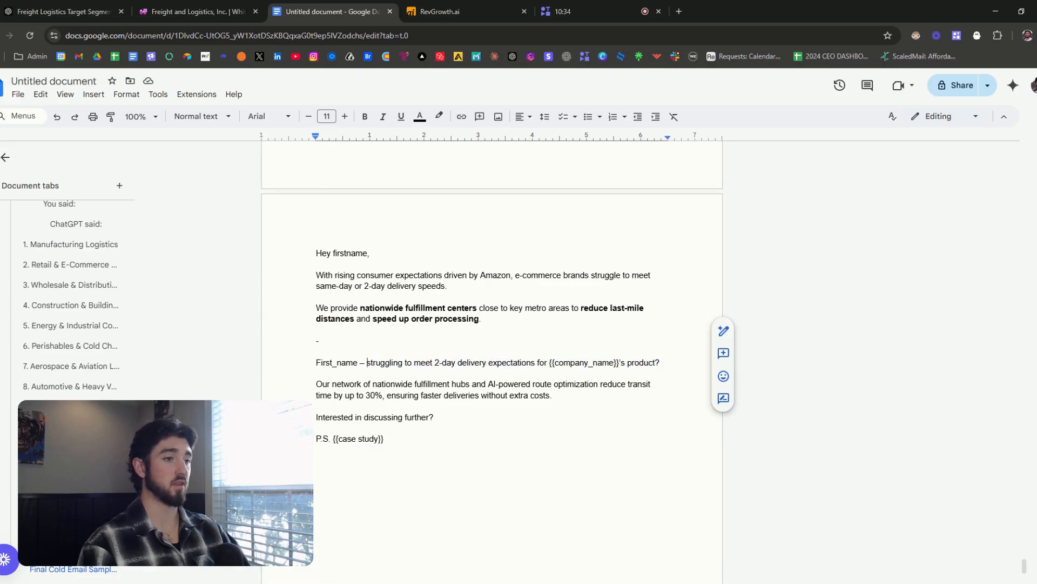
left_click_drag(316, 383, 651, 362)
key("Left")
left_click(649, 362)
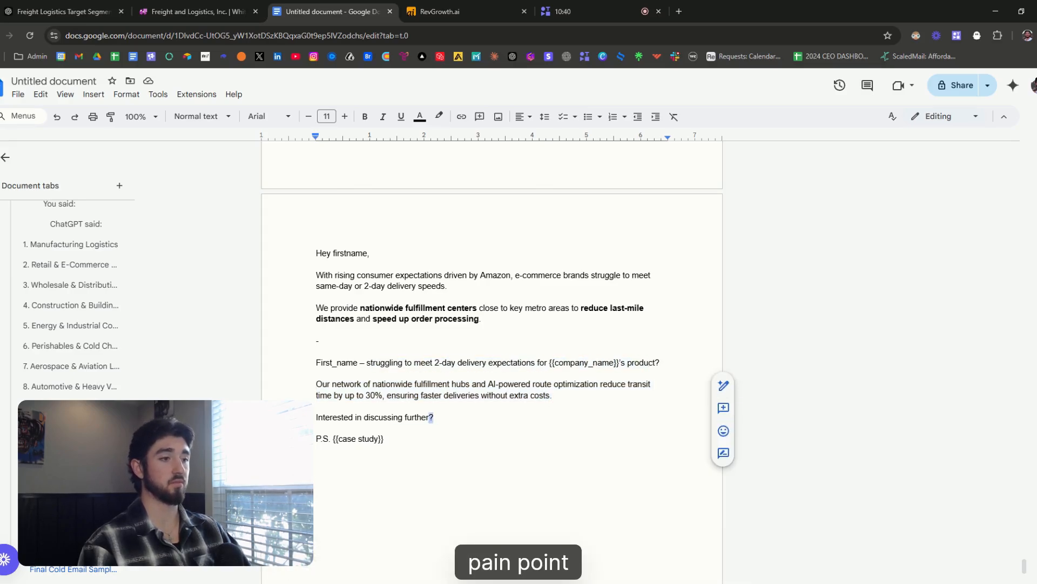
- Review the second script's closing question and case study P.S., and look back over the end of the pasted conversation
key("shift+Home")
key("Left")
key("shift+Down")
key("shift+Down")
key("shift+End")
key("Left")
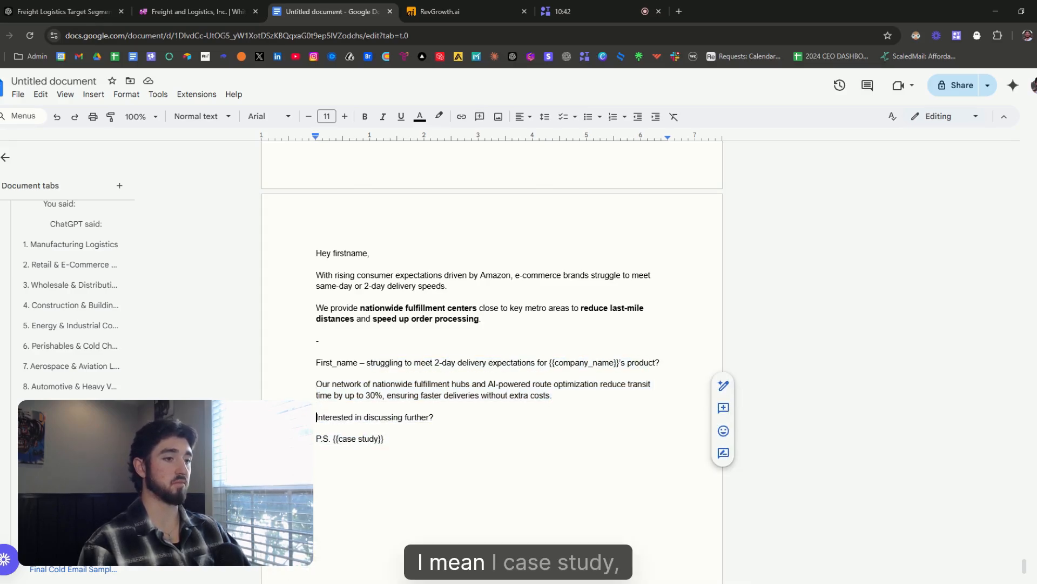
key("Right")
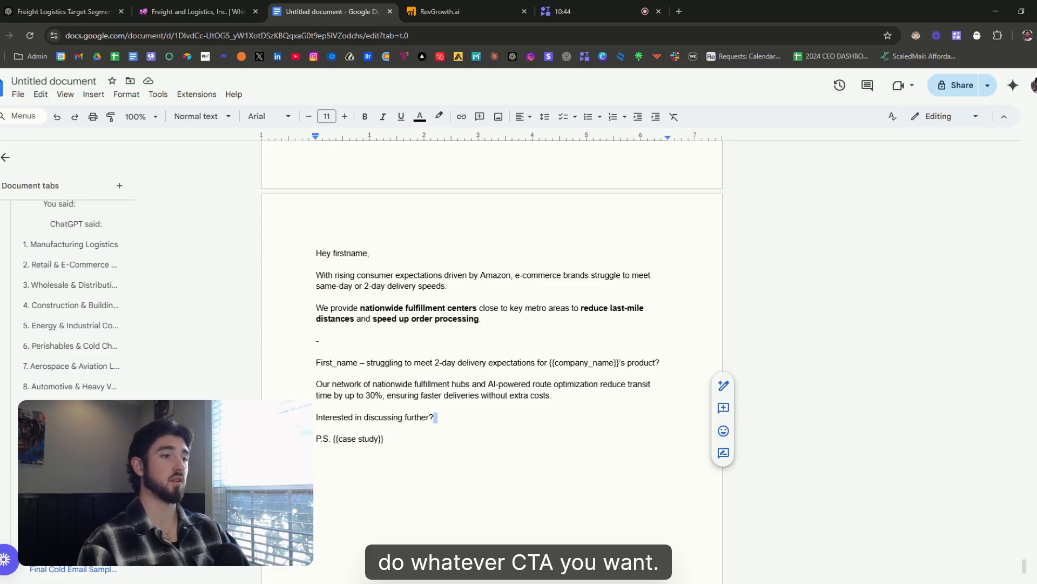
key("Left")
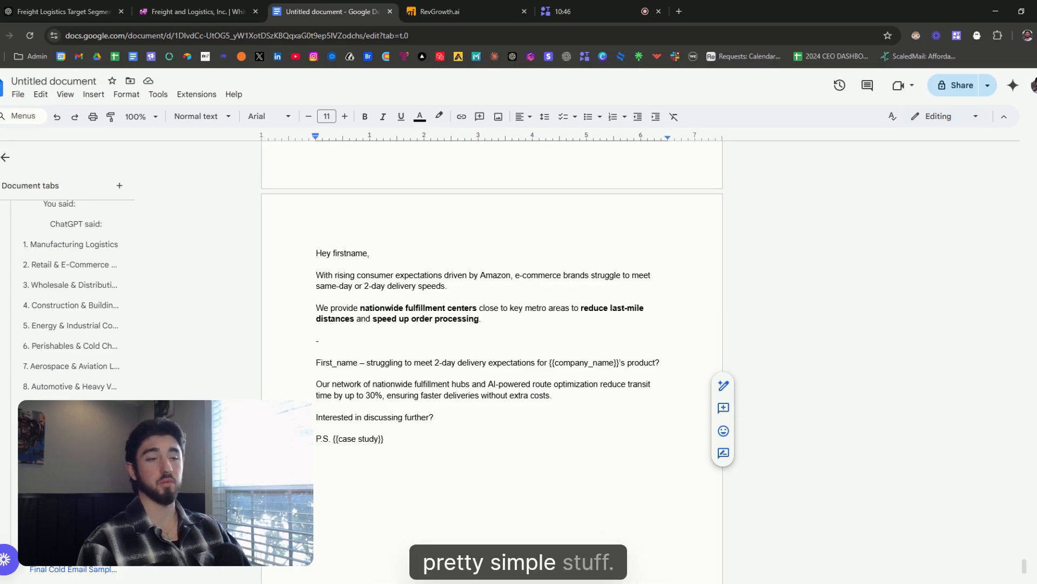
scroll(492, 362, "up", 3)
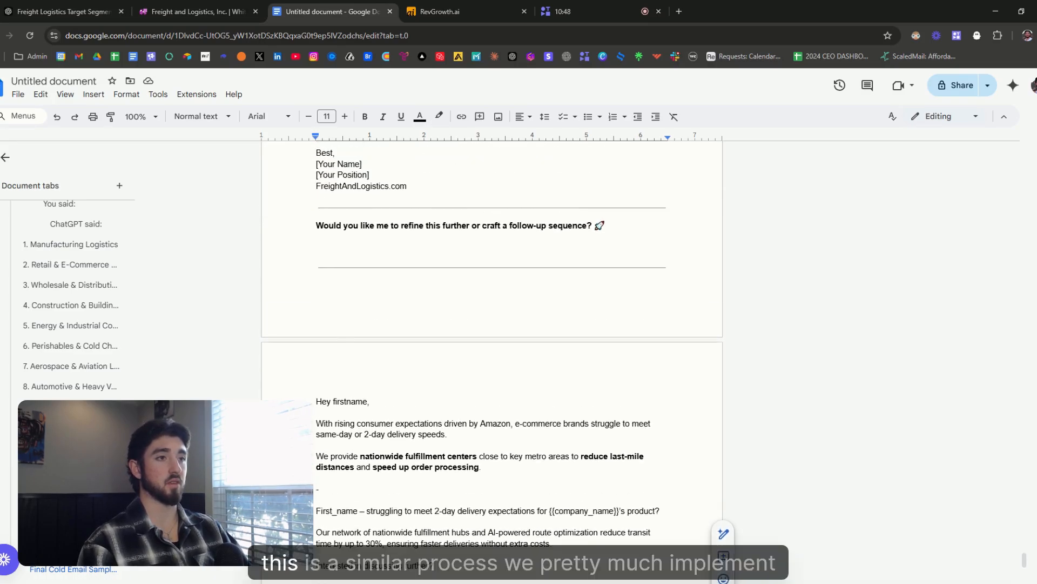
scroll(491, 362, "up", 3)
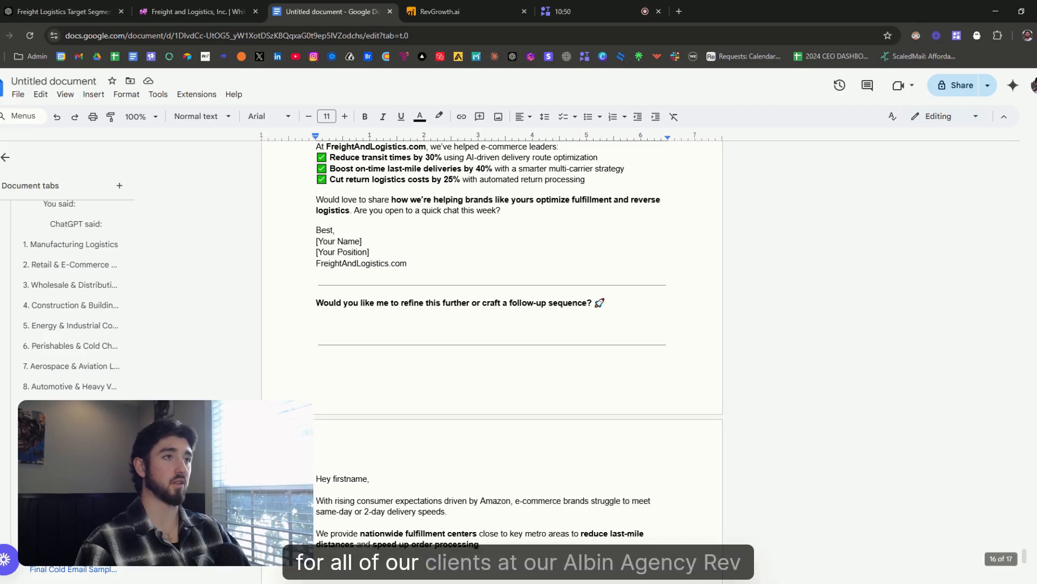
- Switch to the RevGrowth.ai website and look over its headline, partners and trusted-by sections
left_click(441, 6)
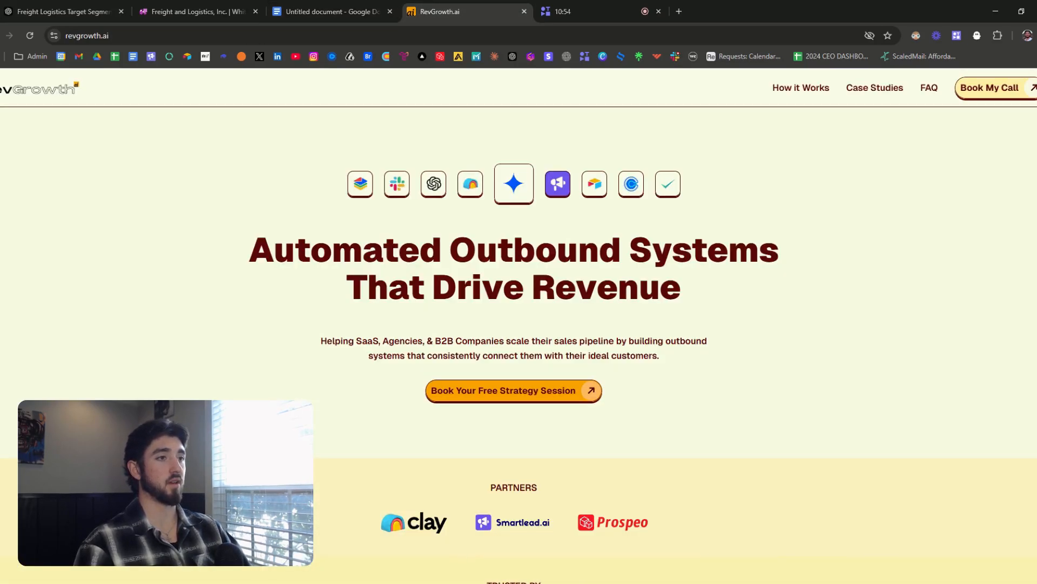
scroll(400, 295, "down", 5)
scroll(399, 296, "up", 3)
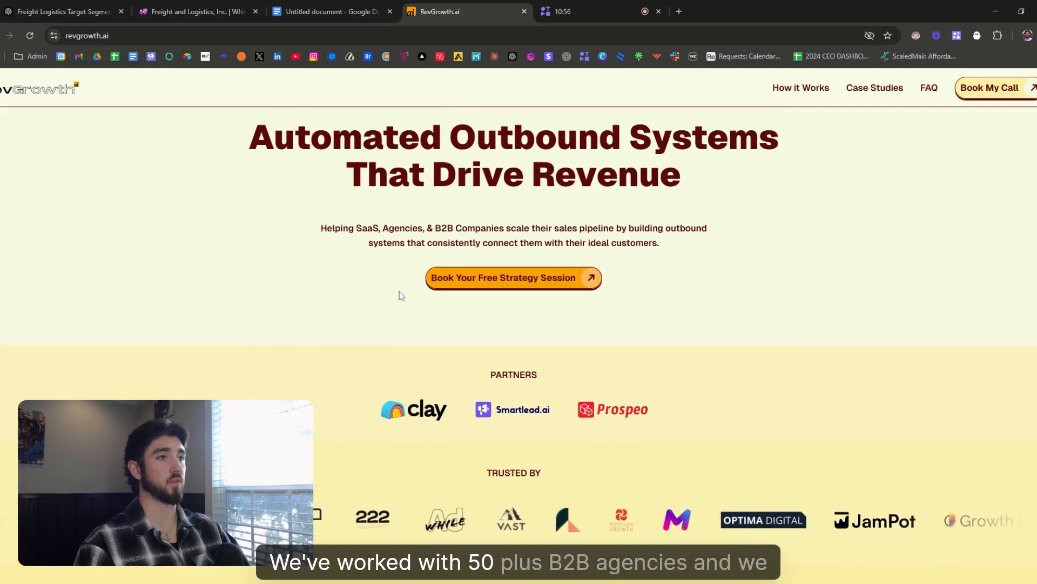
scroll(402, 296, "up", 2)
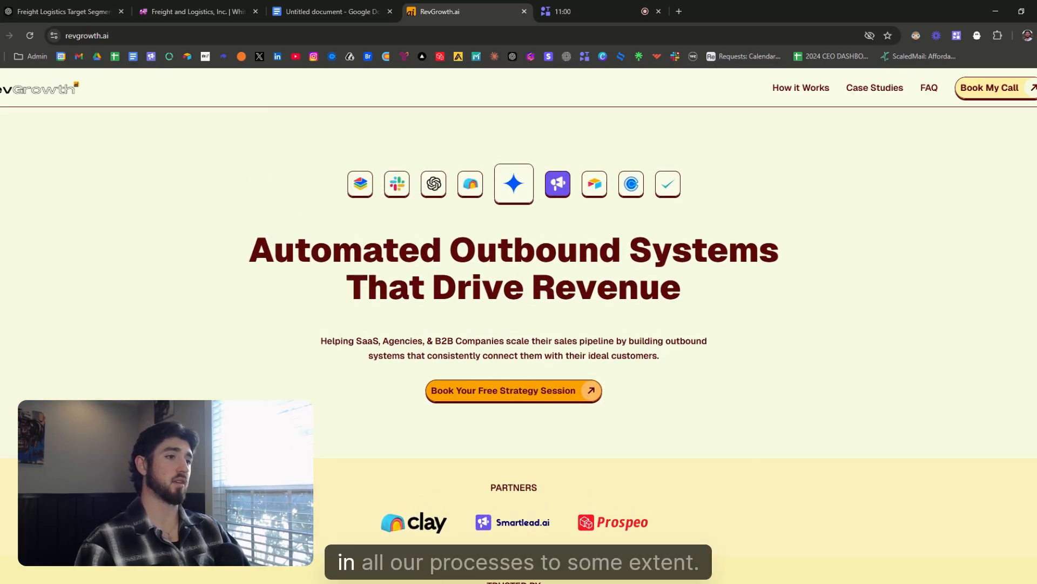
scroll(394, 289, "down", 6)
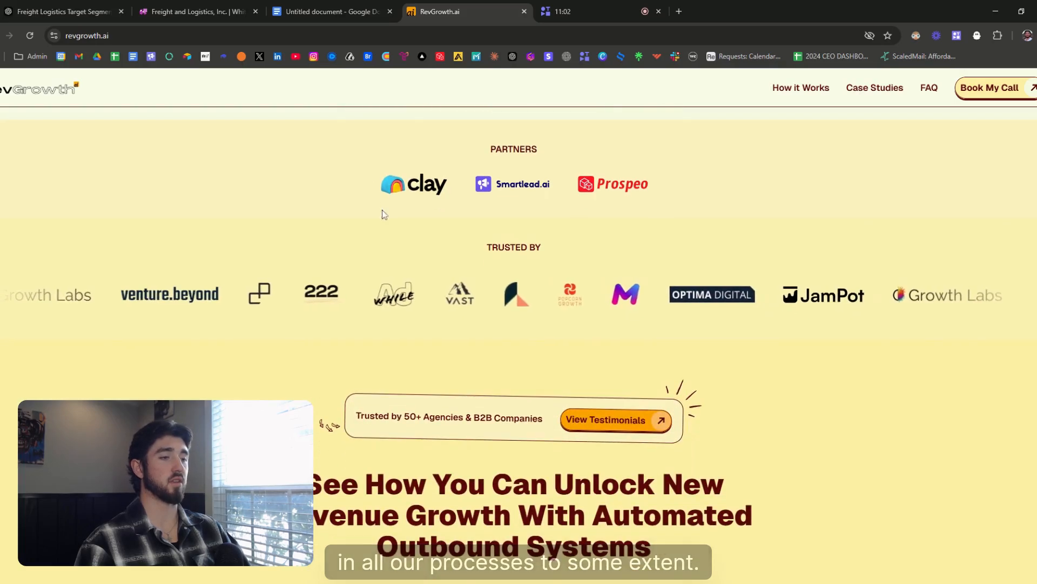
- Return to the Google Doc and reread both final email scripts
left_click(305, 11)
scroll(492, 324, "down", 9)
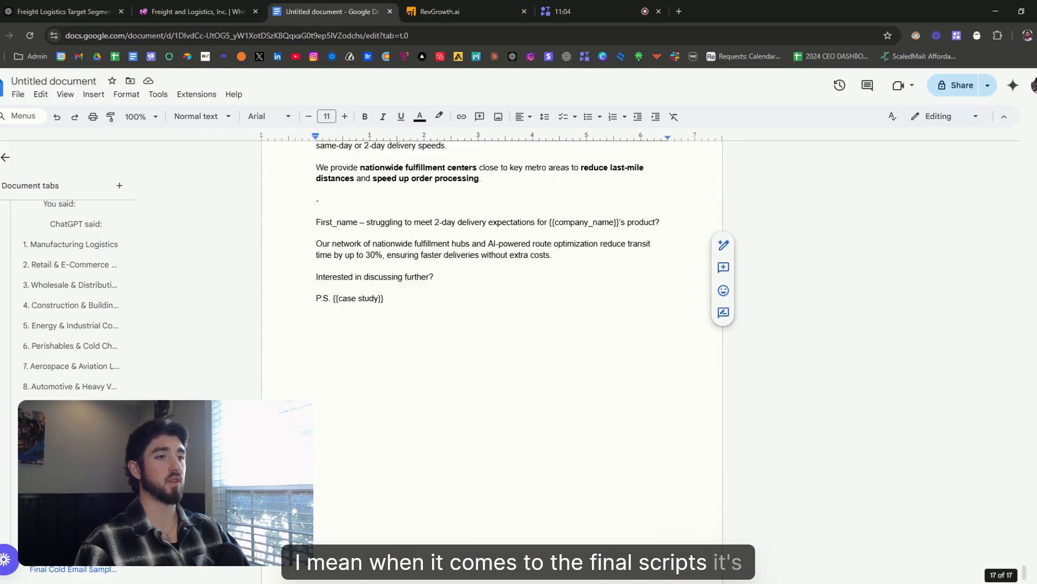
scroll(492, 324, "up", 2)
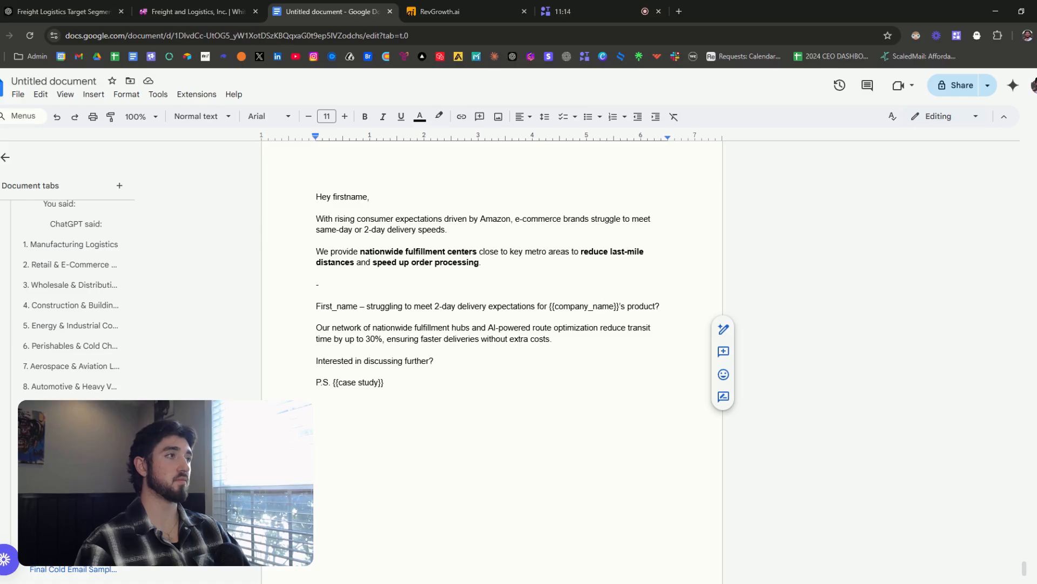
- Switch to the Freight and Logistics website and look at its e-commerce white glove solutions page
left_click(194, 11)
left_click(59, 11)
left_click(227, 11)
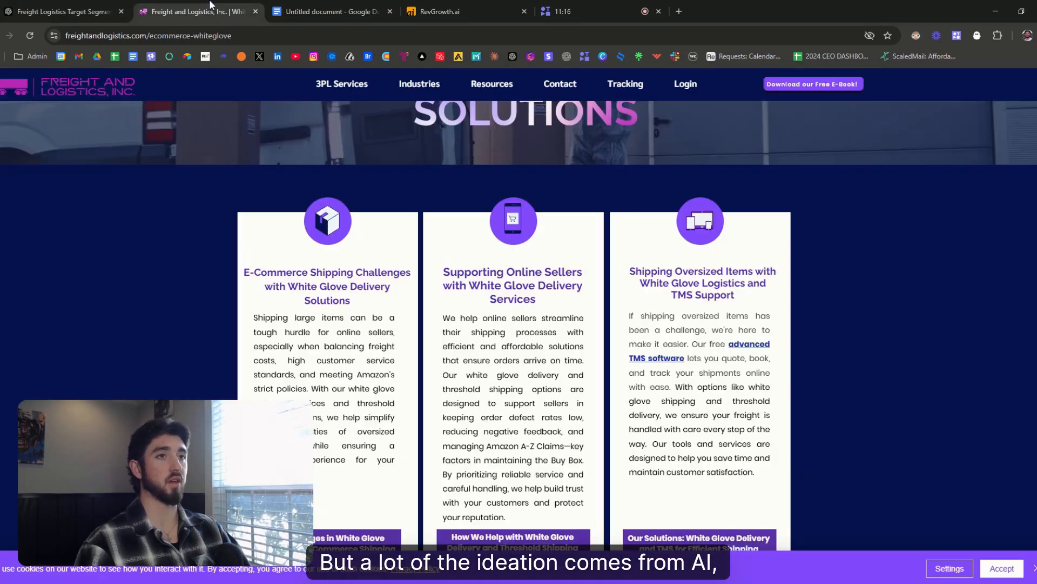
- Switch to the RevGrowth.ai website and open the booking page for a free strategy session
left_click(297, 5)
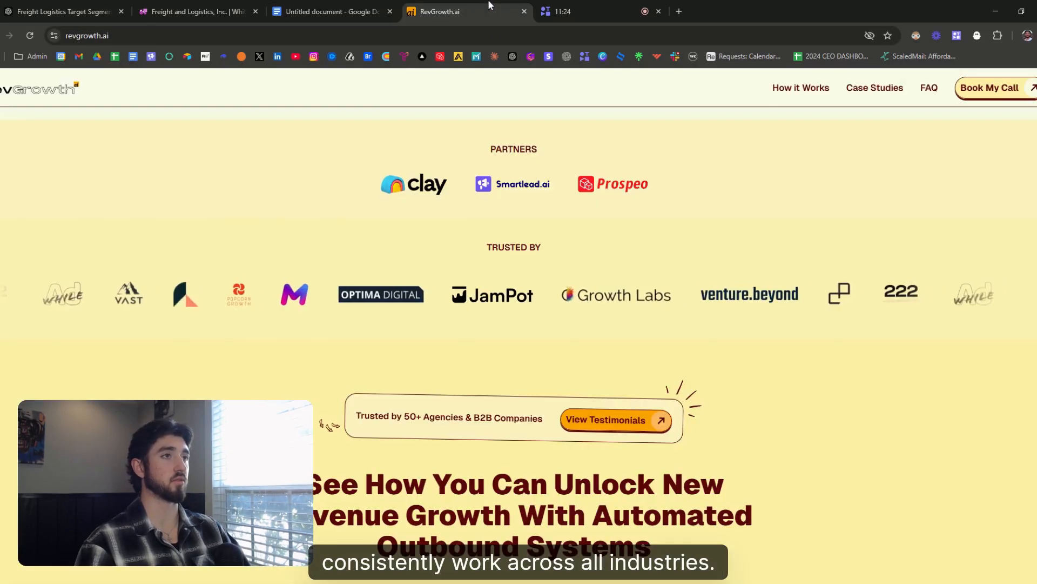
scroll(988, 255, "down", 4)
scroll(519, 226, "up", 5)
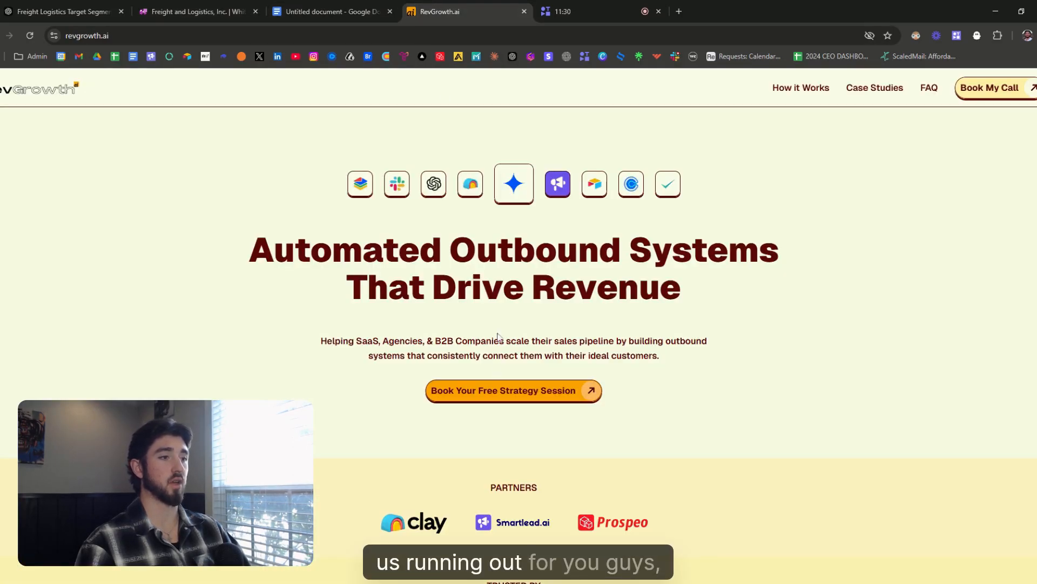
left_click(480, 399)
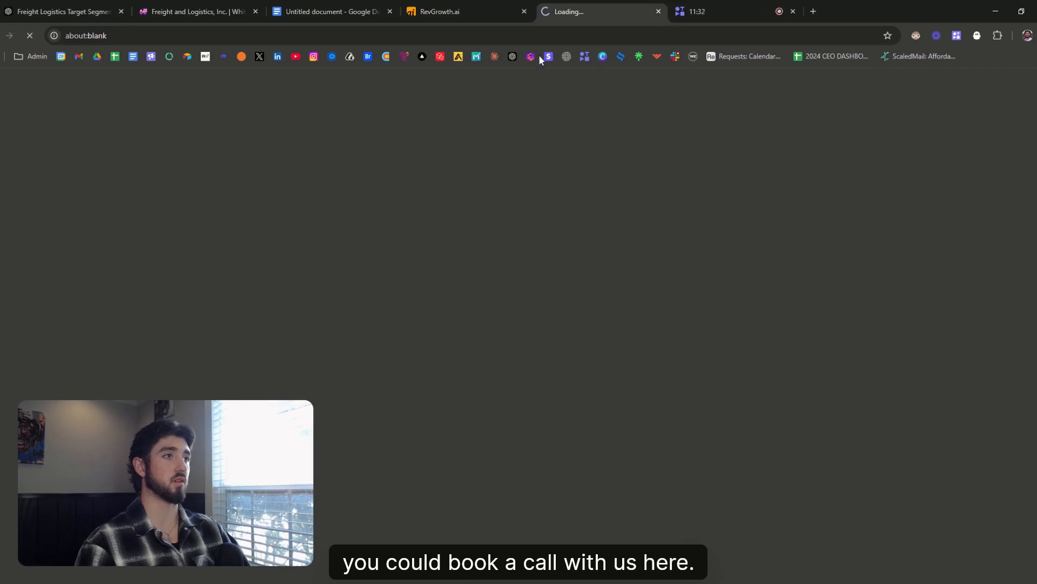
- Go back to the email scripts in the Google Doc and to the Freight and Logistics e-commerce white glove page
left_click(467, 11)
left_click(314, 5)
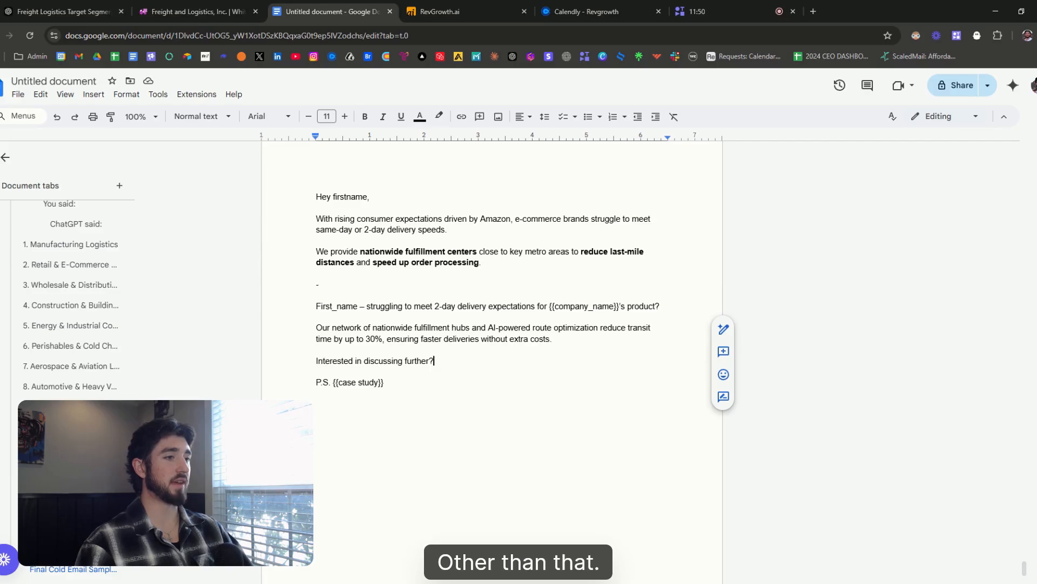
left_click(195, 11)
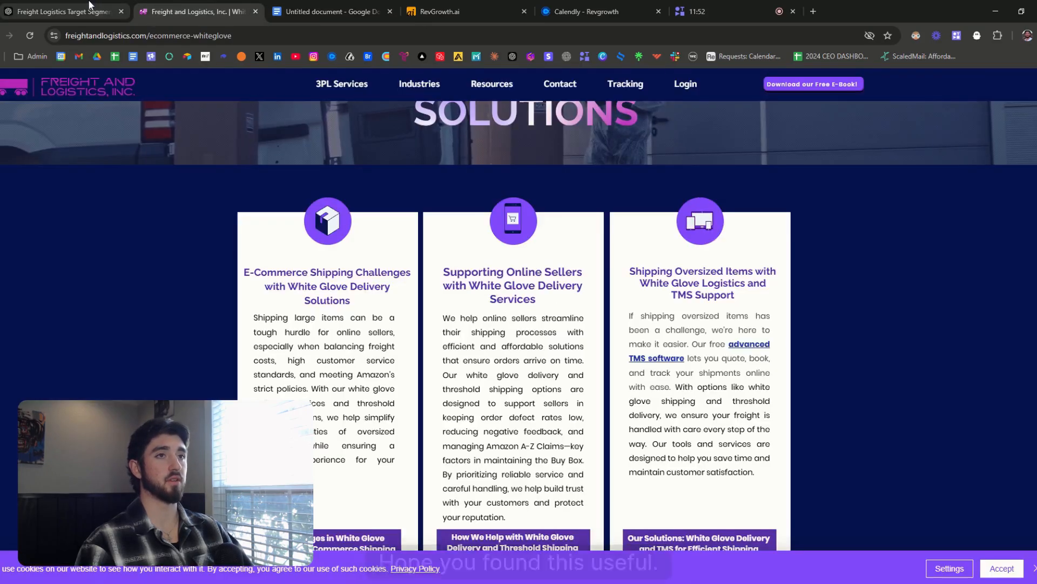
- Switch to the ChatGPT conversation and review the last-mile delivery challenge, the final cold email sample and the tailored solutions summary
left_click(89, 6)
scroll(876, 408, "down", 3)
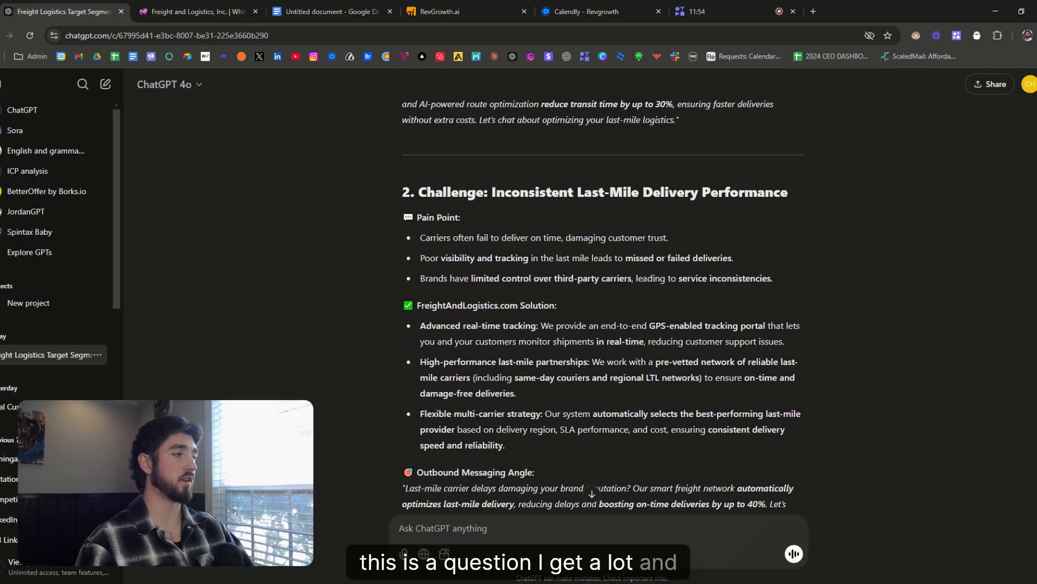
scroll(864, 366, "down", 15)
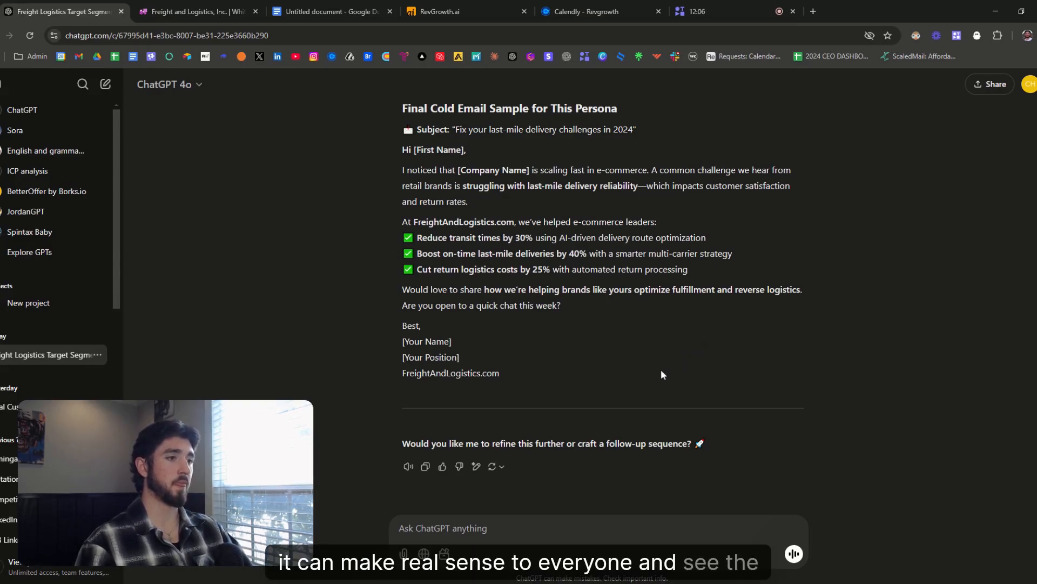
scroll(660, 369, "up", 6)
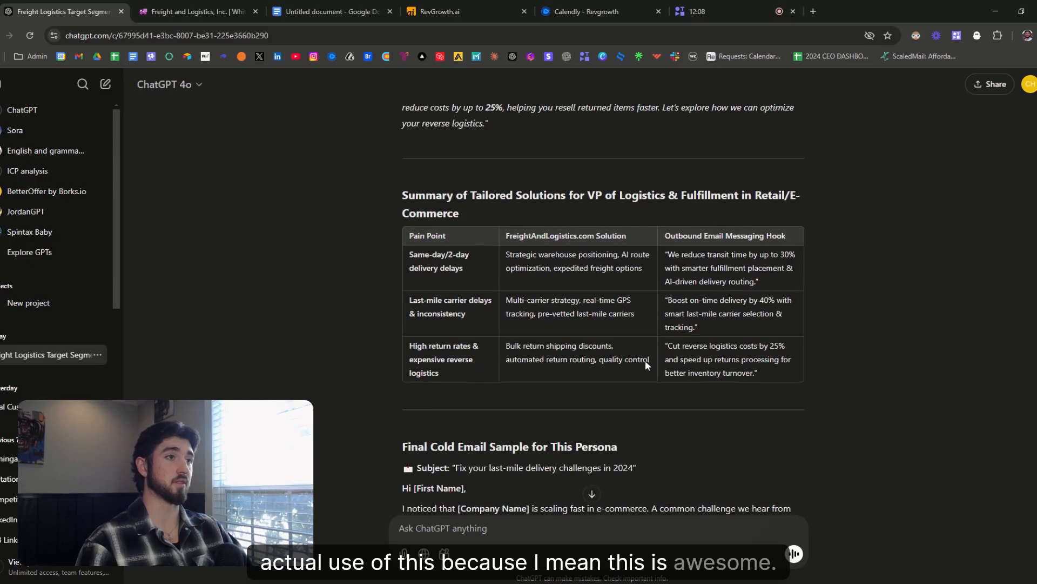
scroll(645, 359, "up", 5)
- Switch to the Google Doc and look over the two finished cold email scripts
left_click(291, 8)
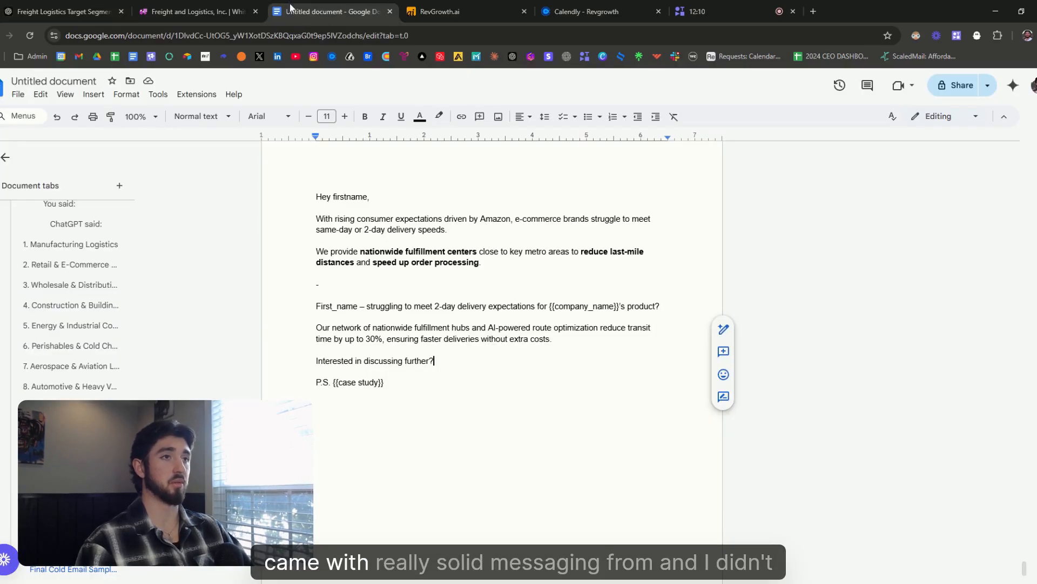
scroll(492, 329, "up", 1)
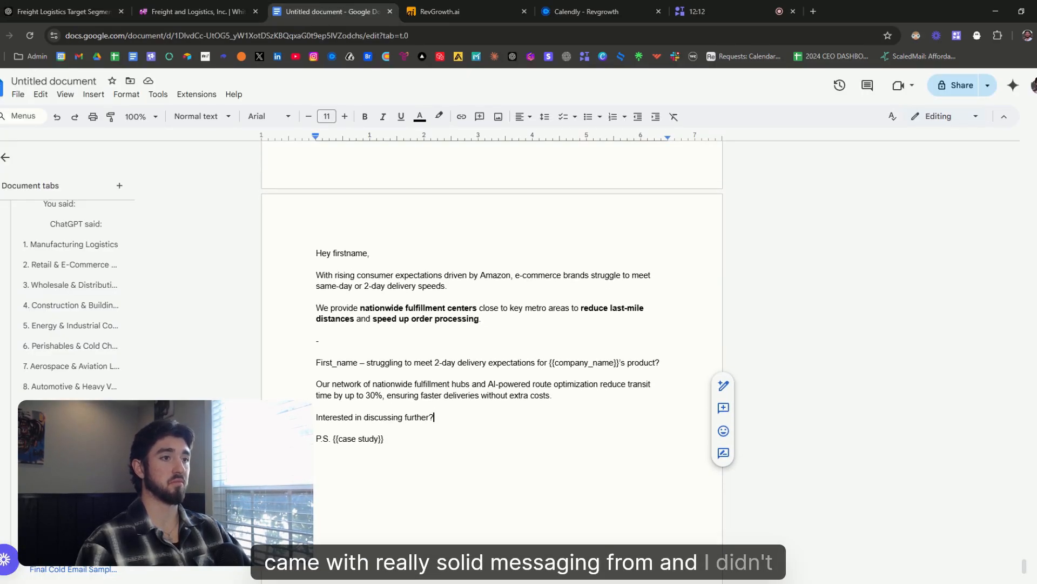
scroll(492, 329, "down", 1)
- Compare the Freight and Logistics white glove page, ChatGPT's returns pain points and messaging angle, and the email scripts in the Google Doc
left_click(205, 6)
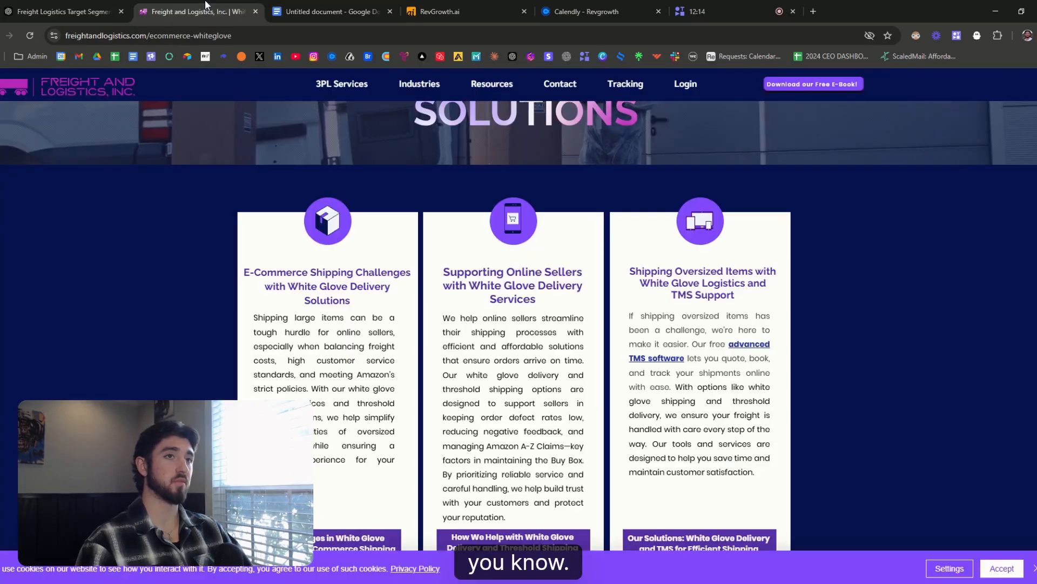
left_click(54, 16)
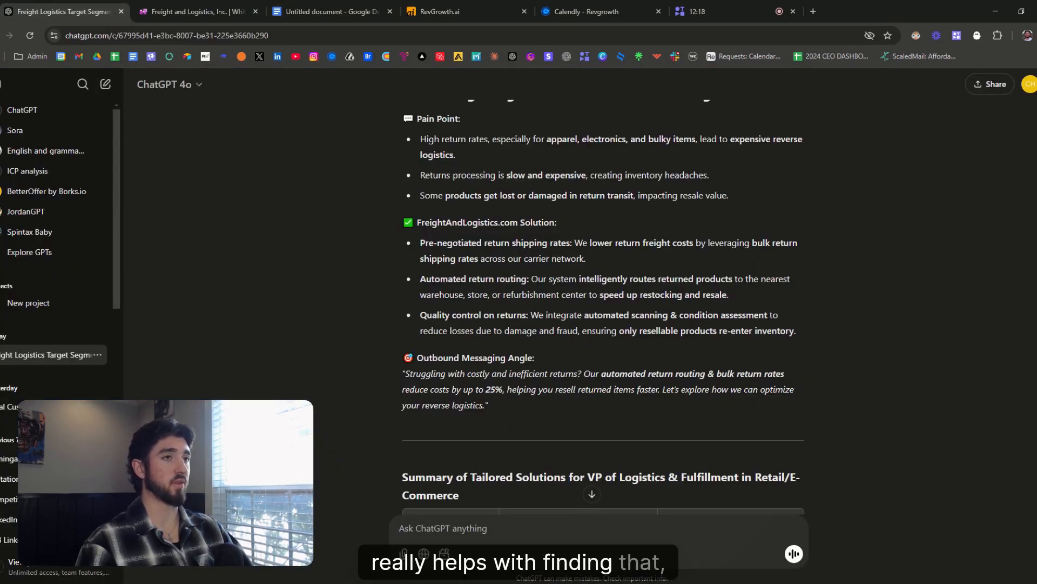
key("ctrl+3")
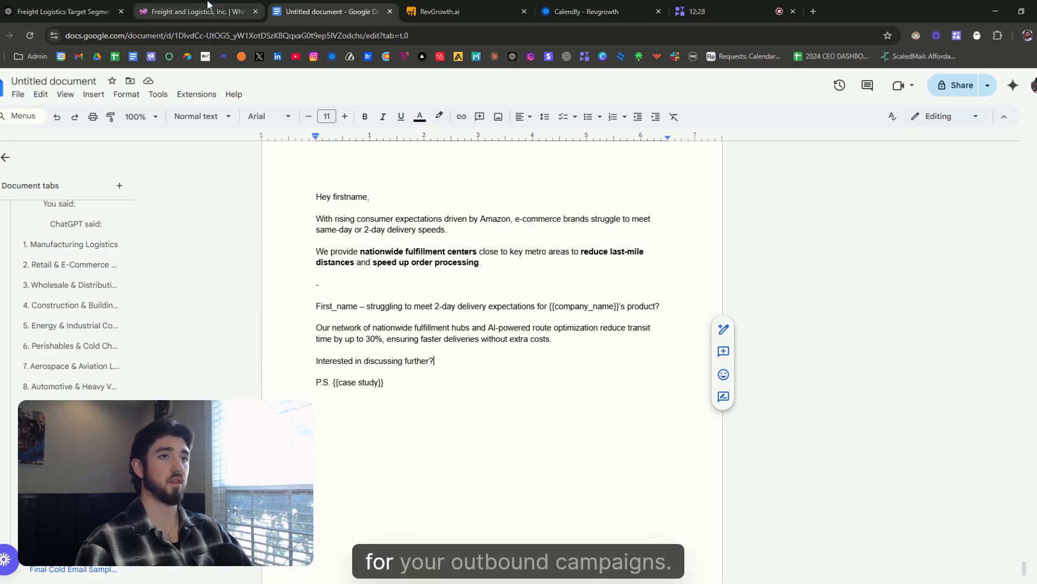
left_click(194, 11)
left_click(61, 7)
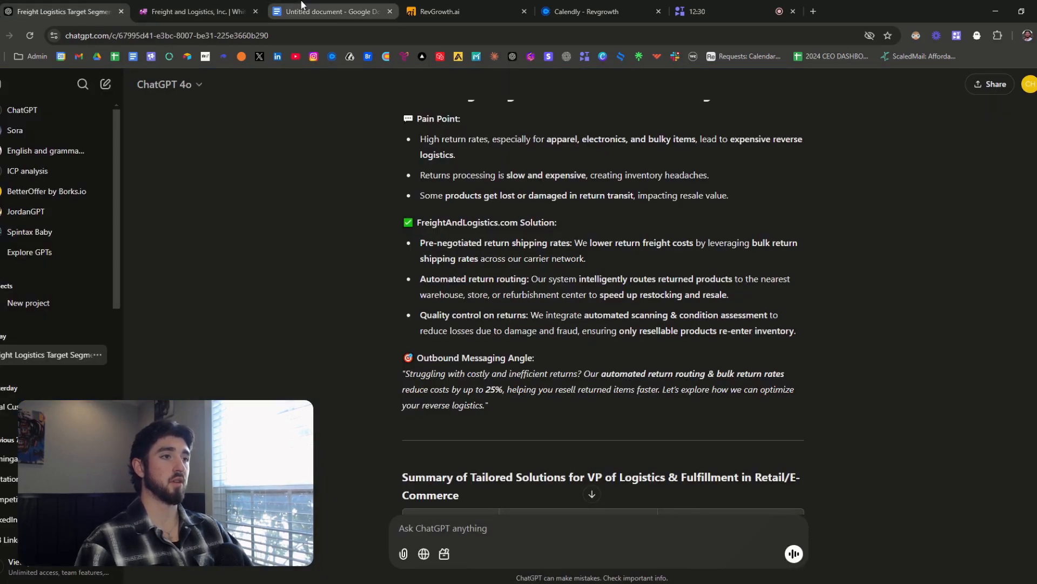